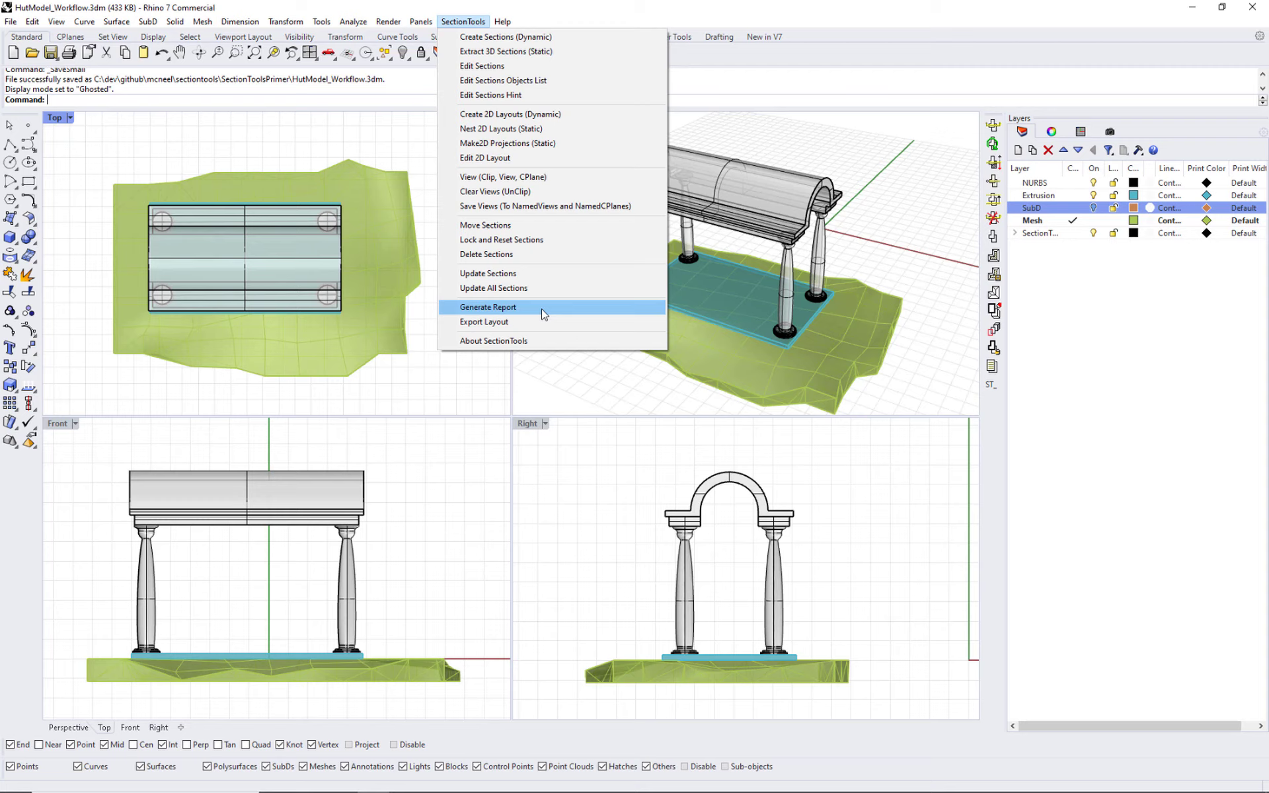
pyautogui.click(541, 308)
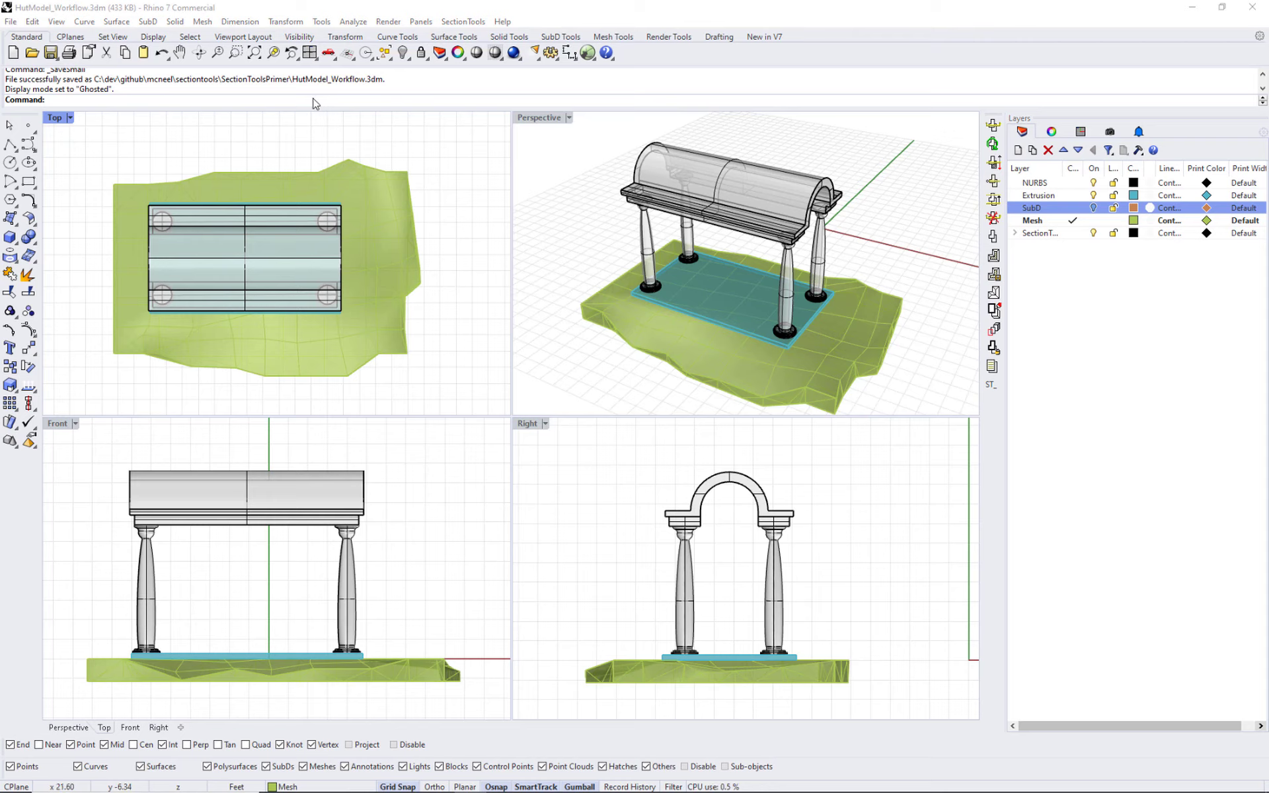
# Open the Package Manager and search the online packages for "Sectiontools"
pyautogui.write('PackageManager')
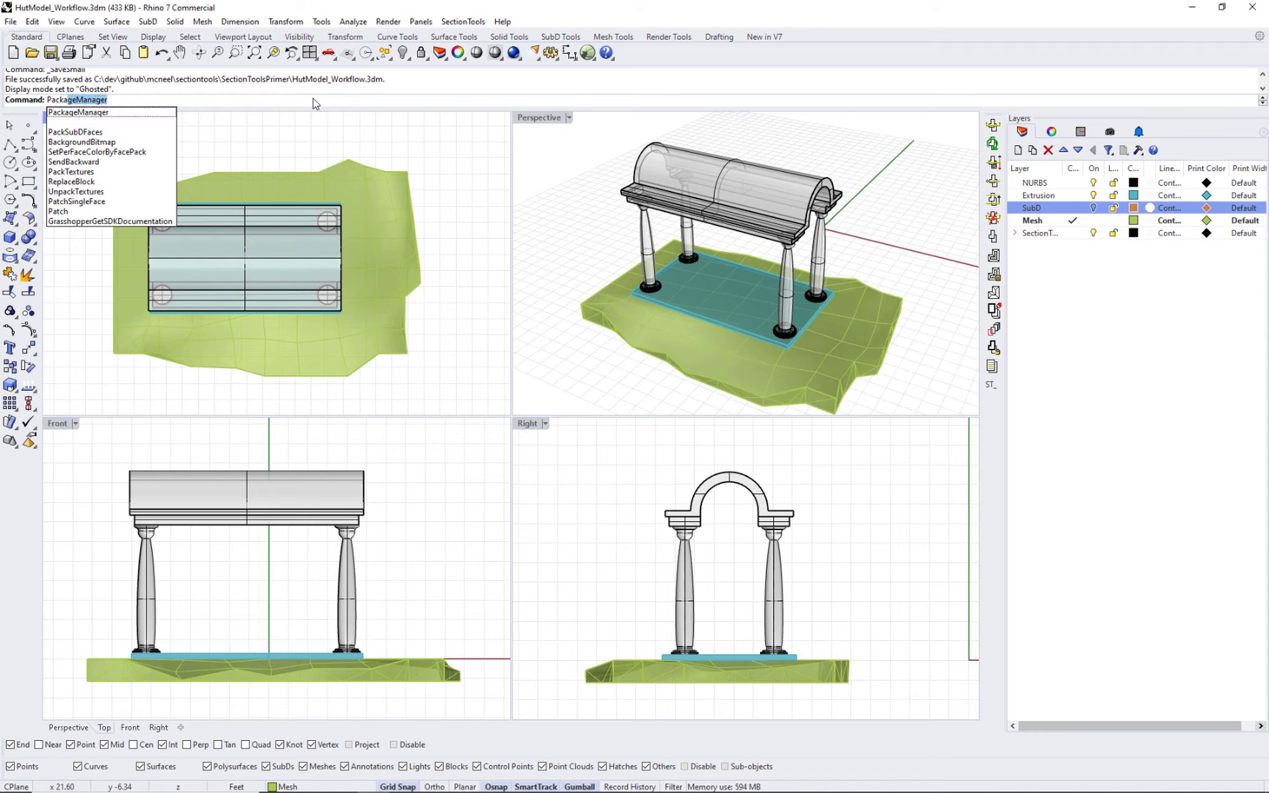
pyautogui.press('Return')
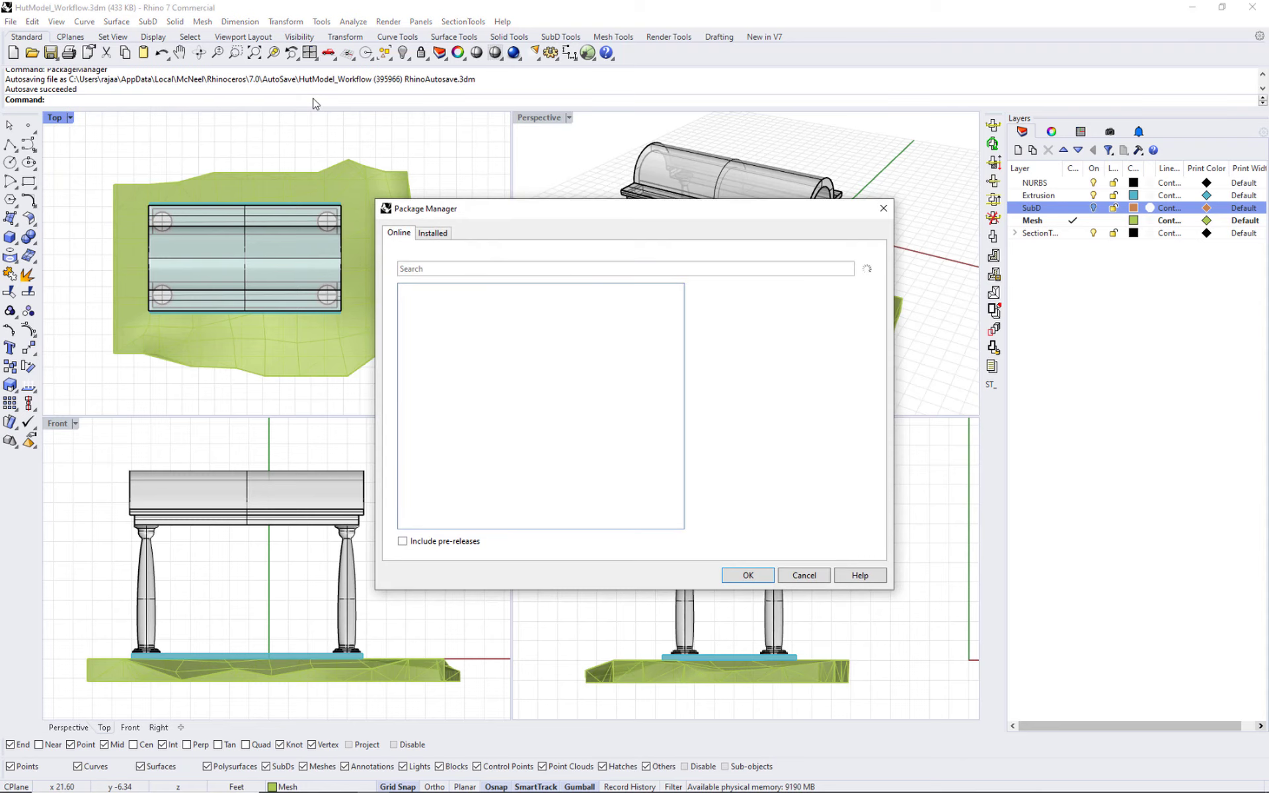
pyautogui.click(419, 269)
pyautogui.write('Se')
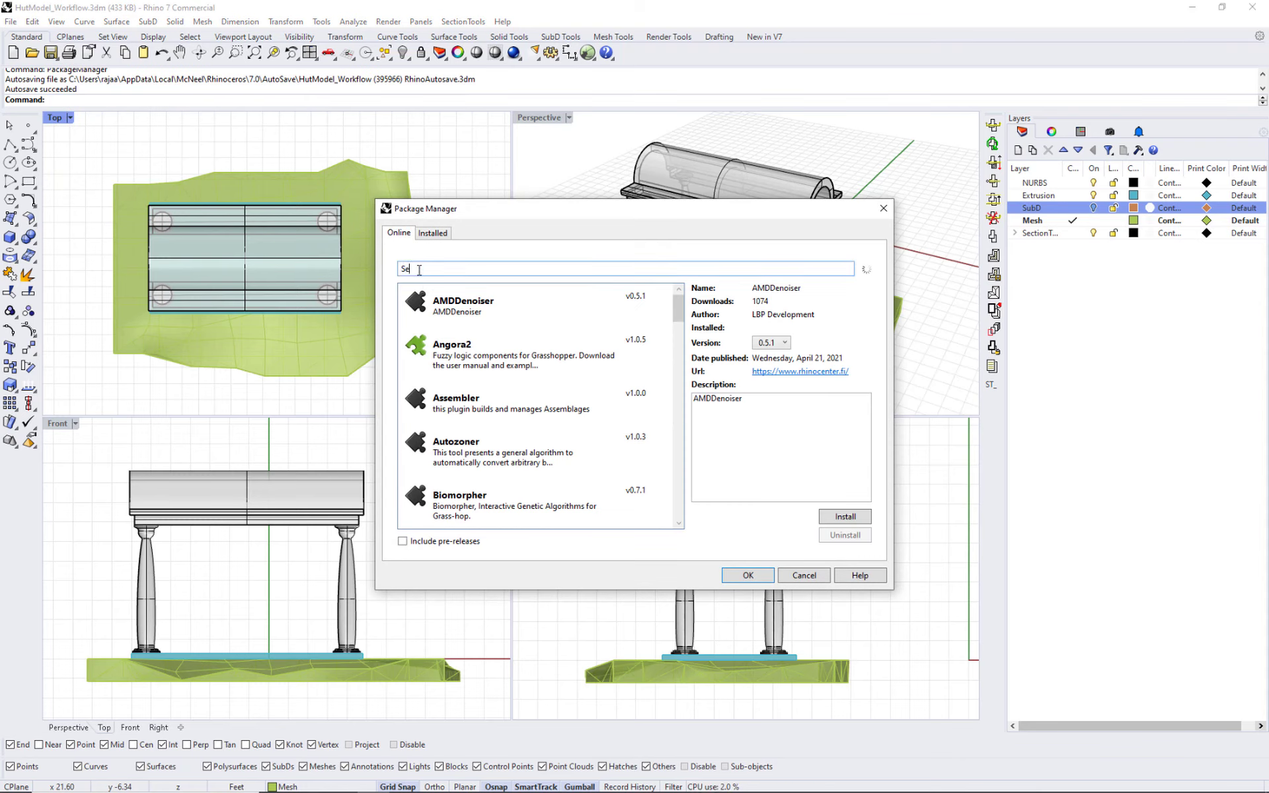
pyautogui.write('ctiontools')
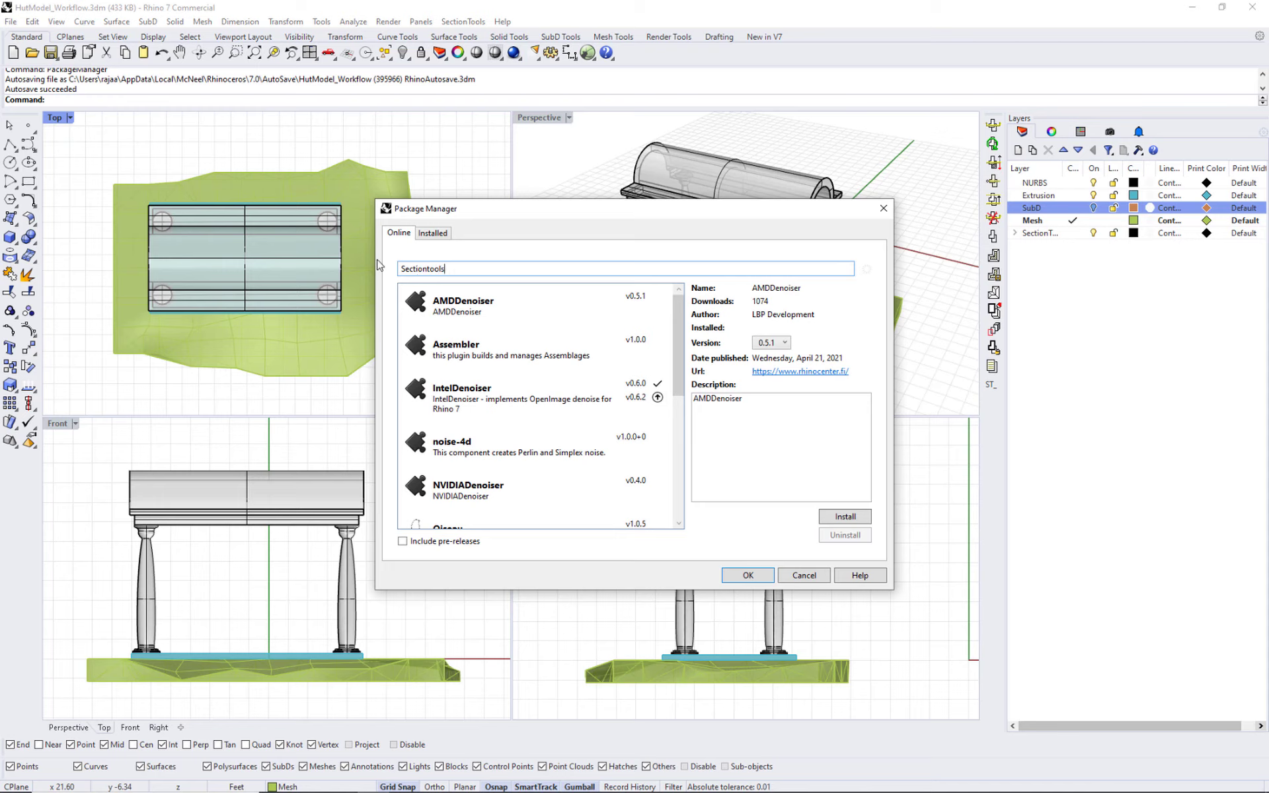
# Check the SectionTools package's details and list of available versions, and close the Package Manager without installing anything
pyautogui.click(457, 308)
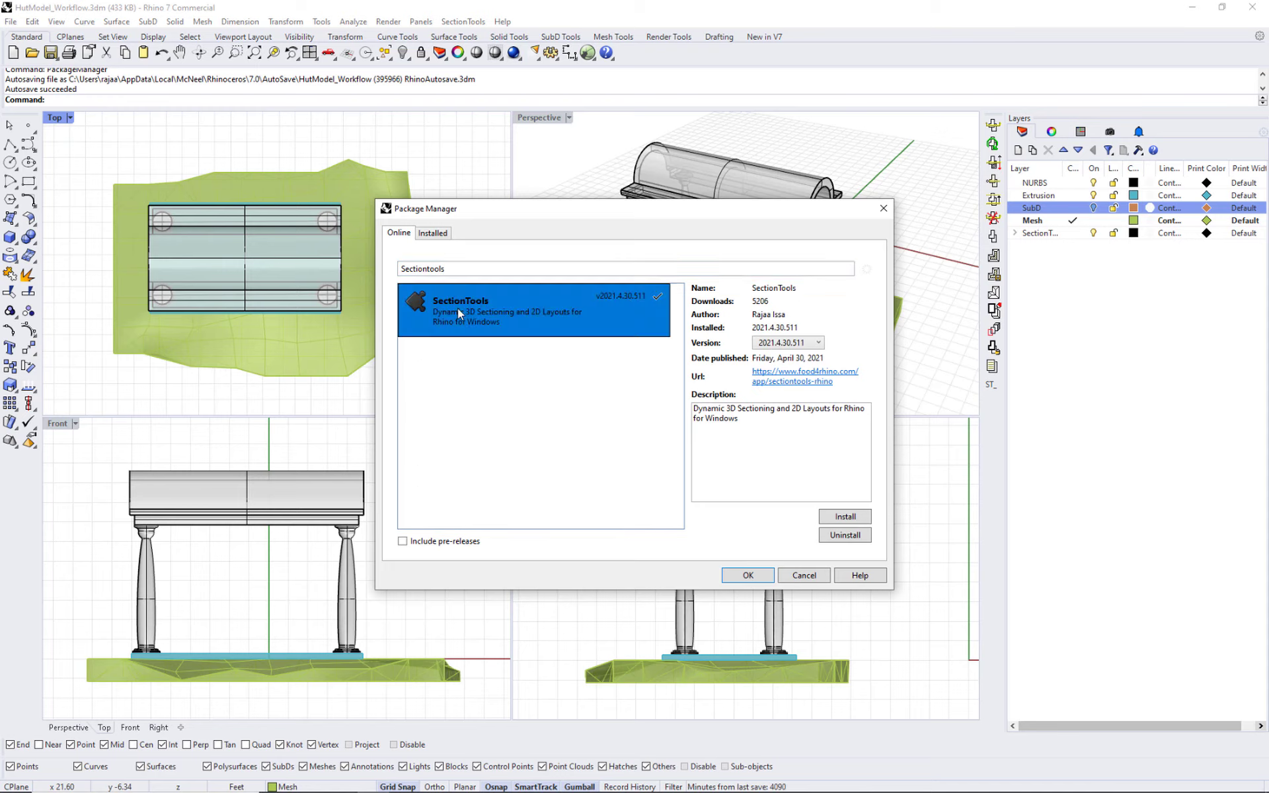
pyautogui.click(817, 343)
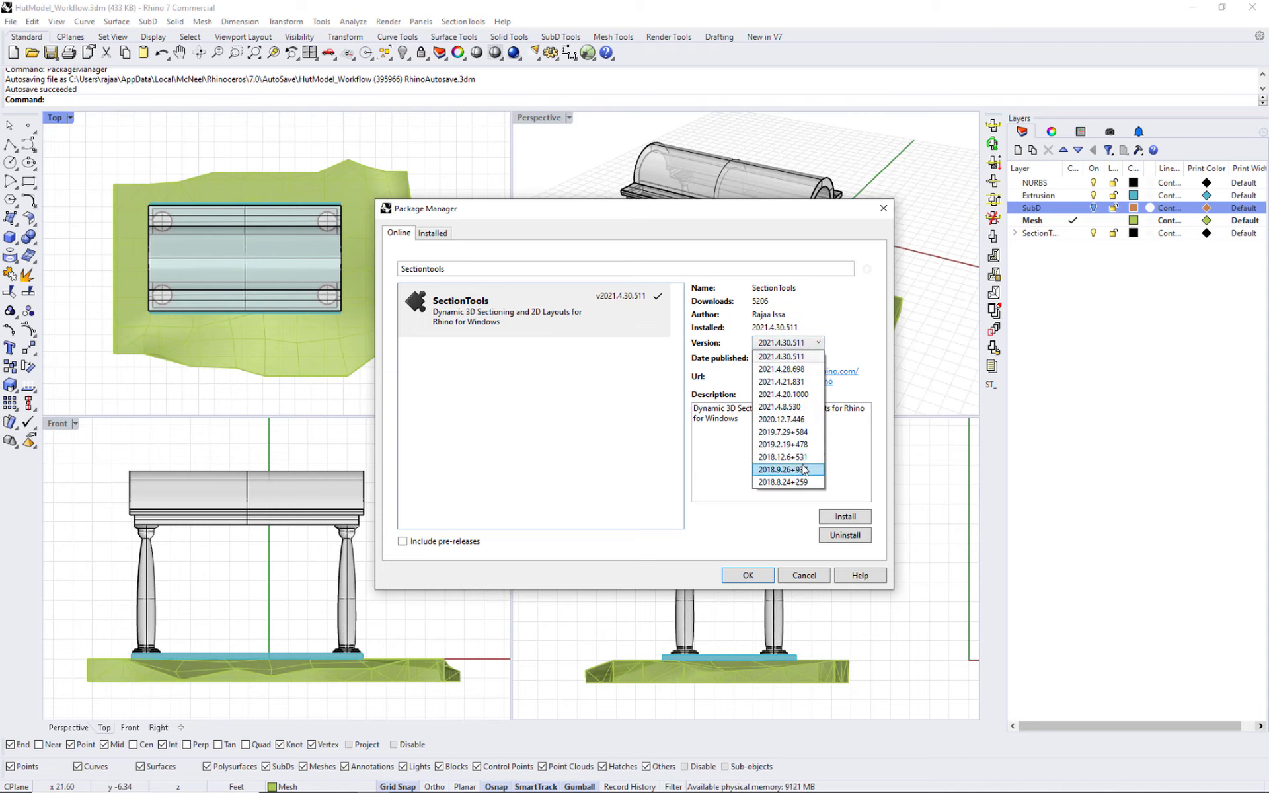
pyautogui.click(819, 343)
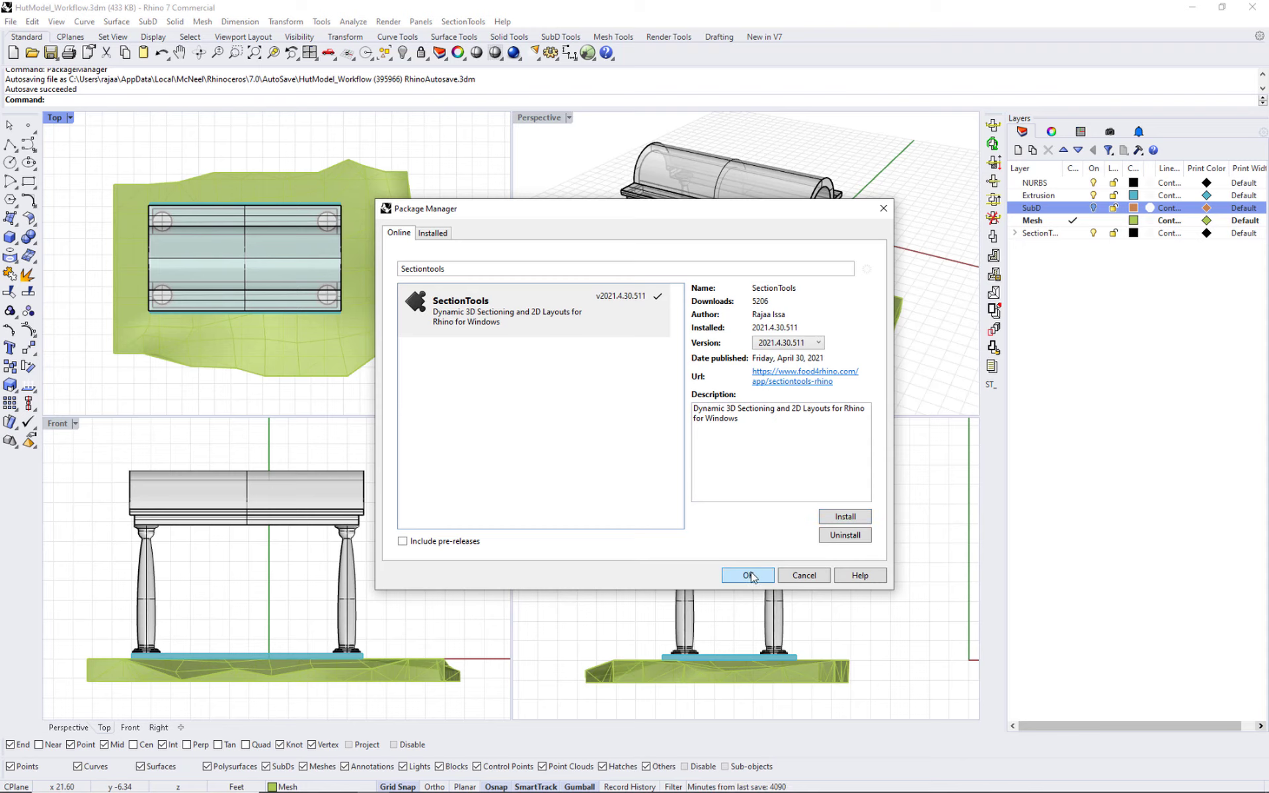
pyautogui.click(800, 579)
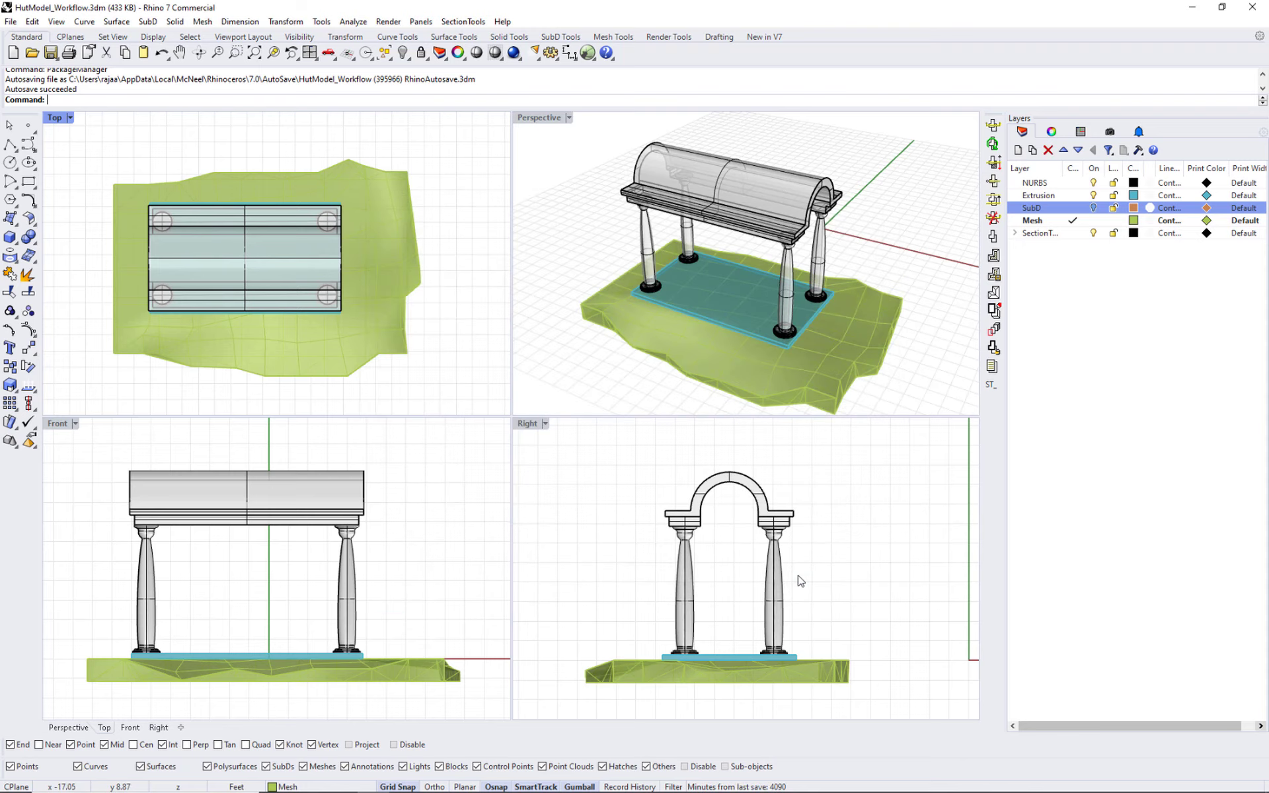
# In the toolbar layout options, switch the SectionTools toolbar off and back on, and leave the options without saving
pyautogui.click(464, 24)
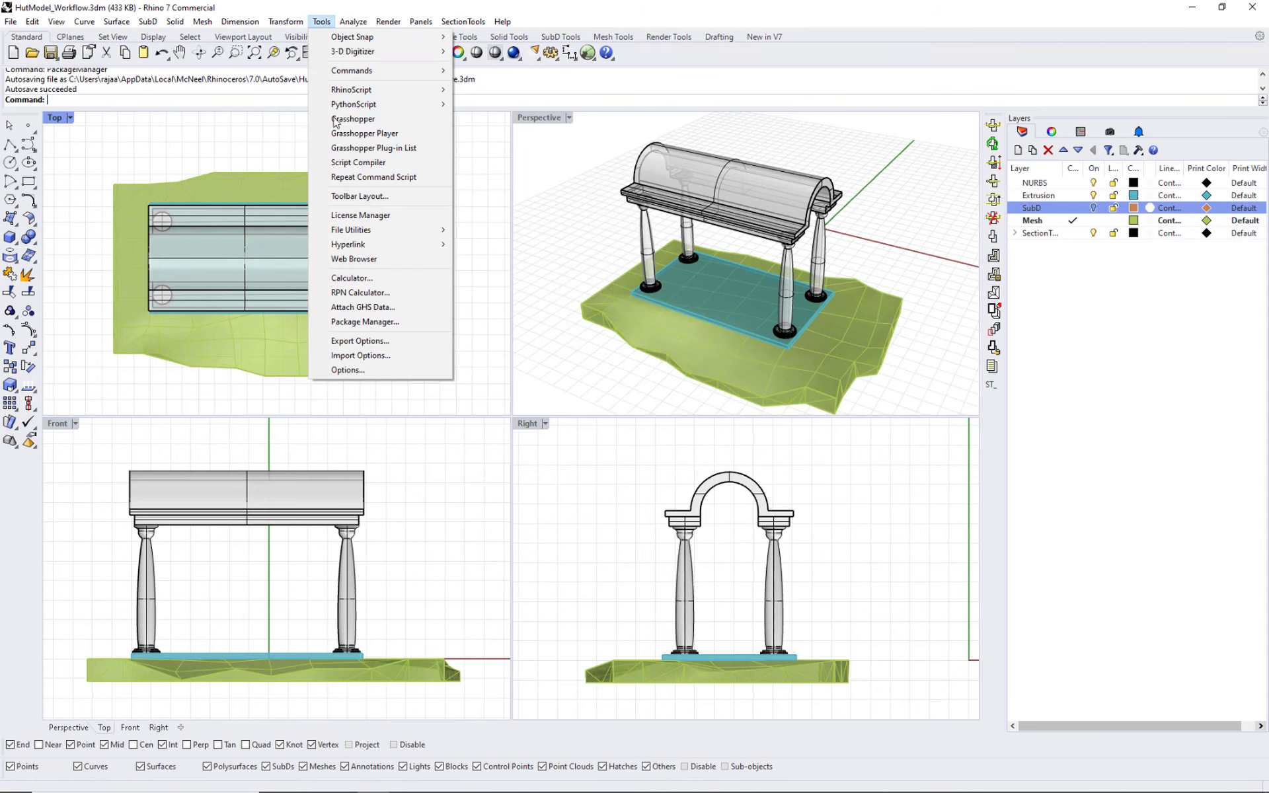
pyautogui.click(394, 204)
pyautogui.click(394, 204)
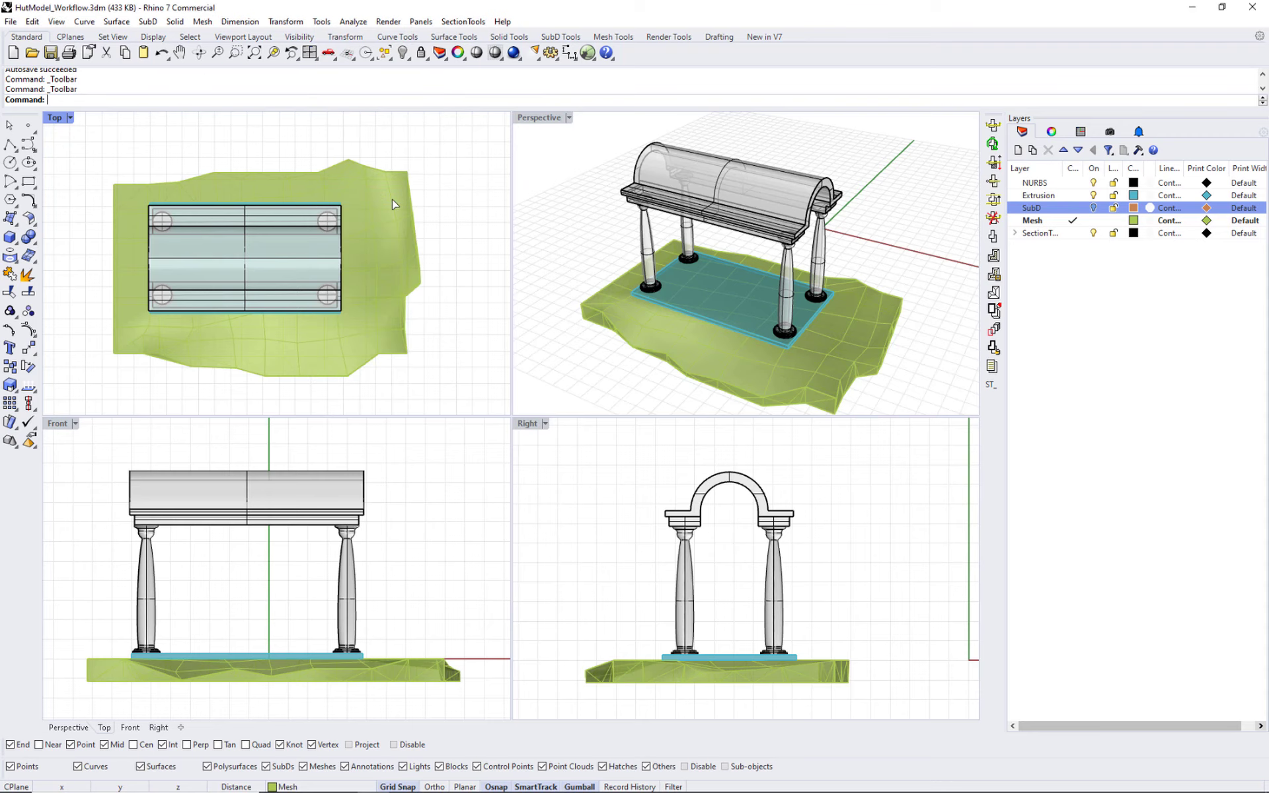
pyautogui.click(368, 220)
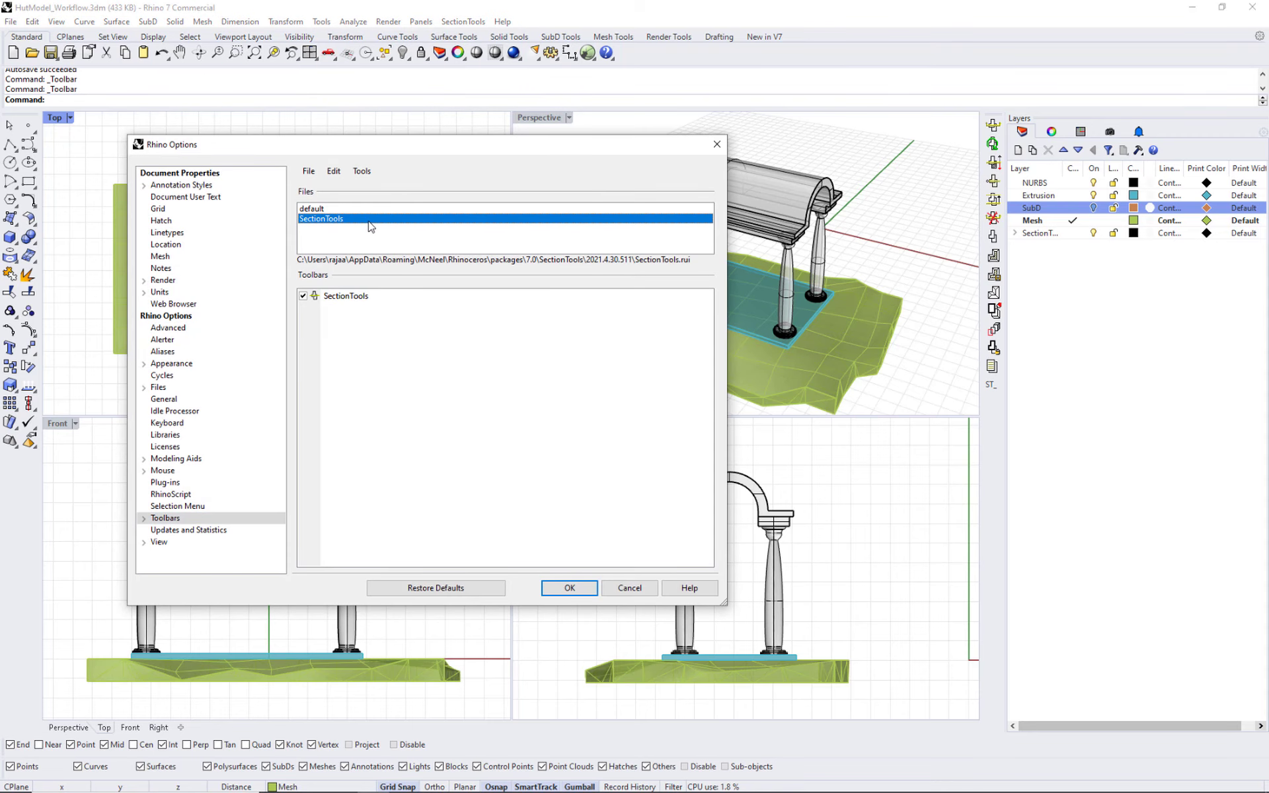
pyautogui.click(303, 296)
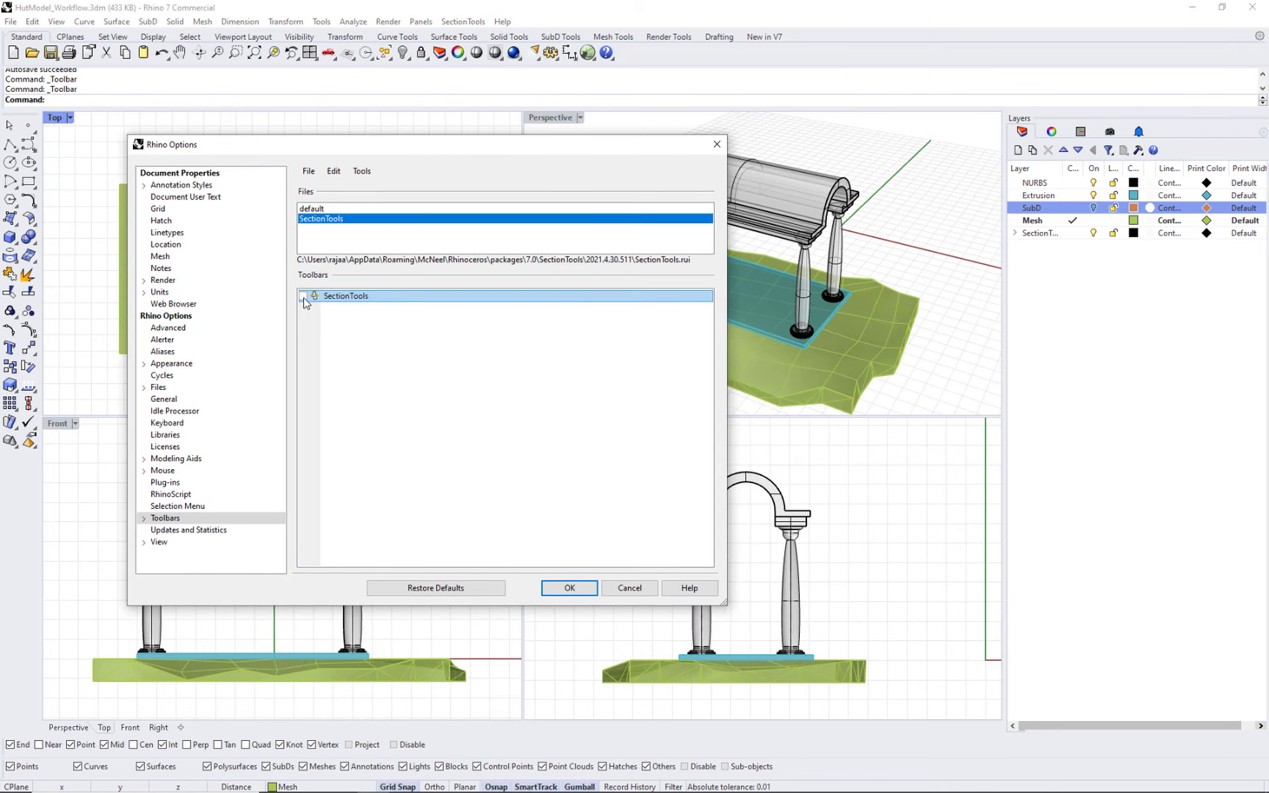
pyautogui.click(304, 296)
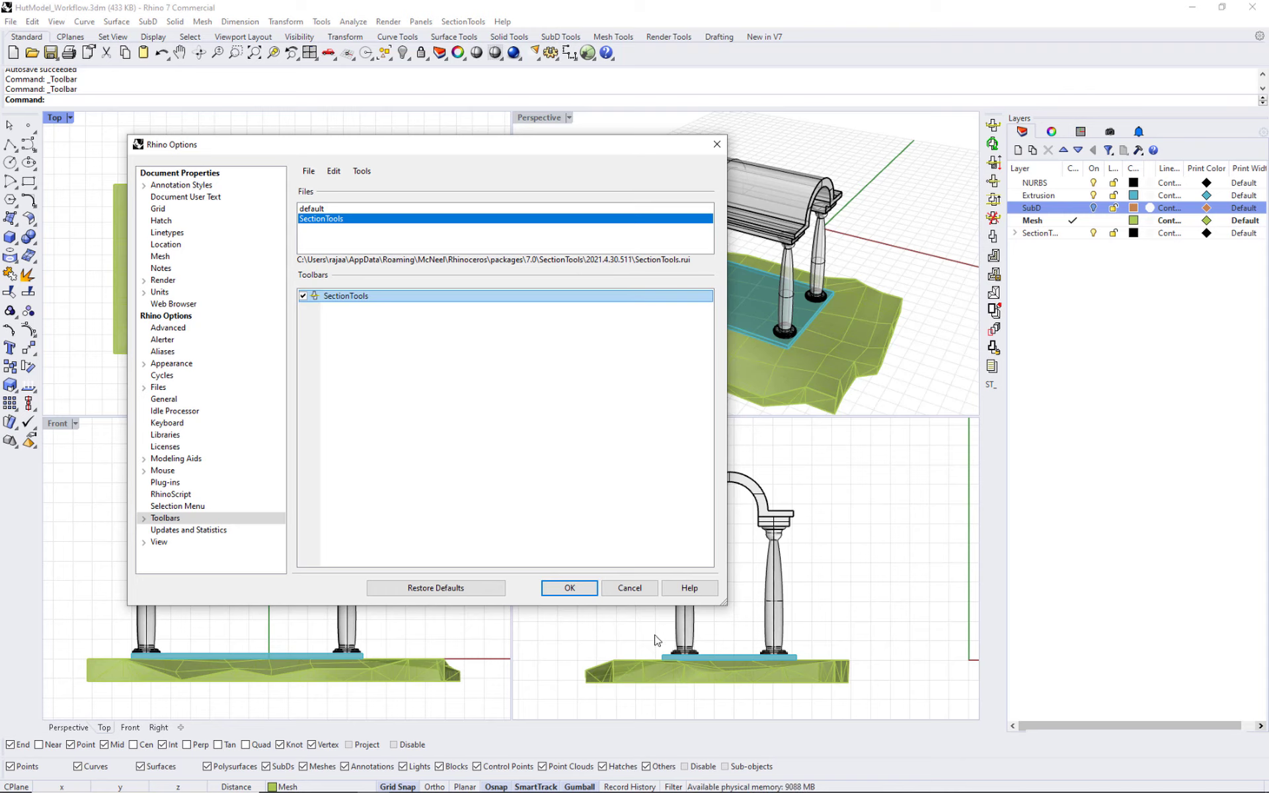
pyautogui.click(630, 589)
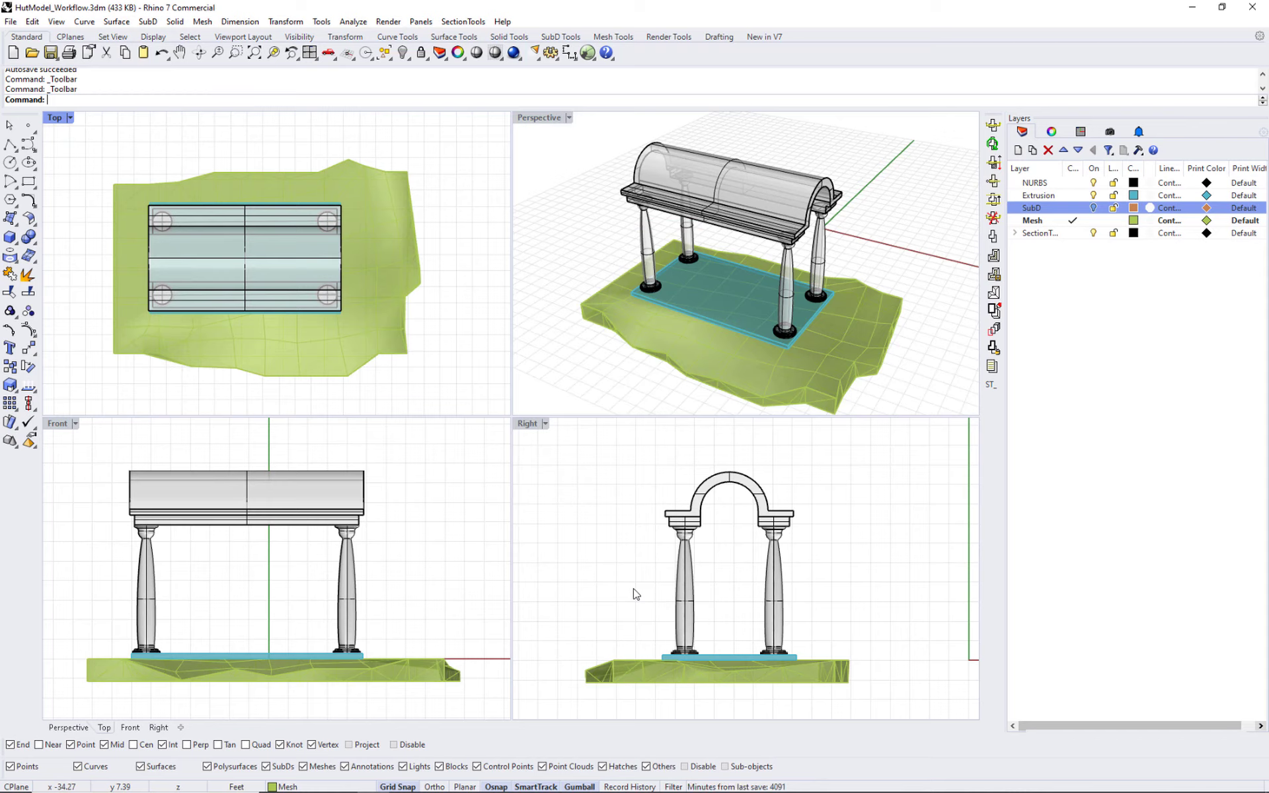
# Start creating dynamic sections of all visible objects, with Horizontal direction and 3 sections
pyautogui.click(459, 25)
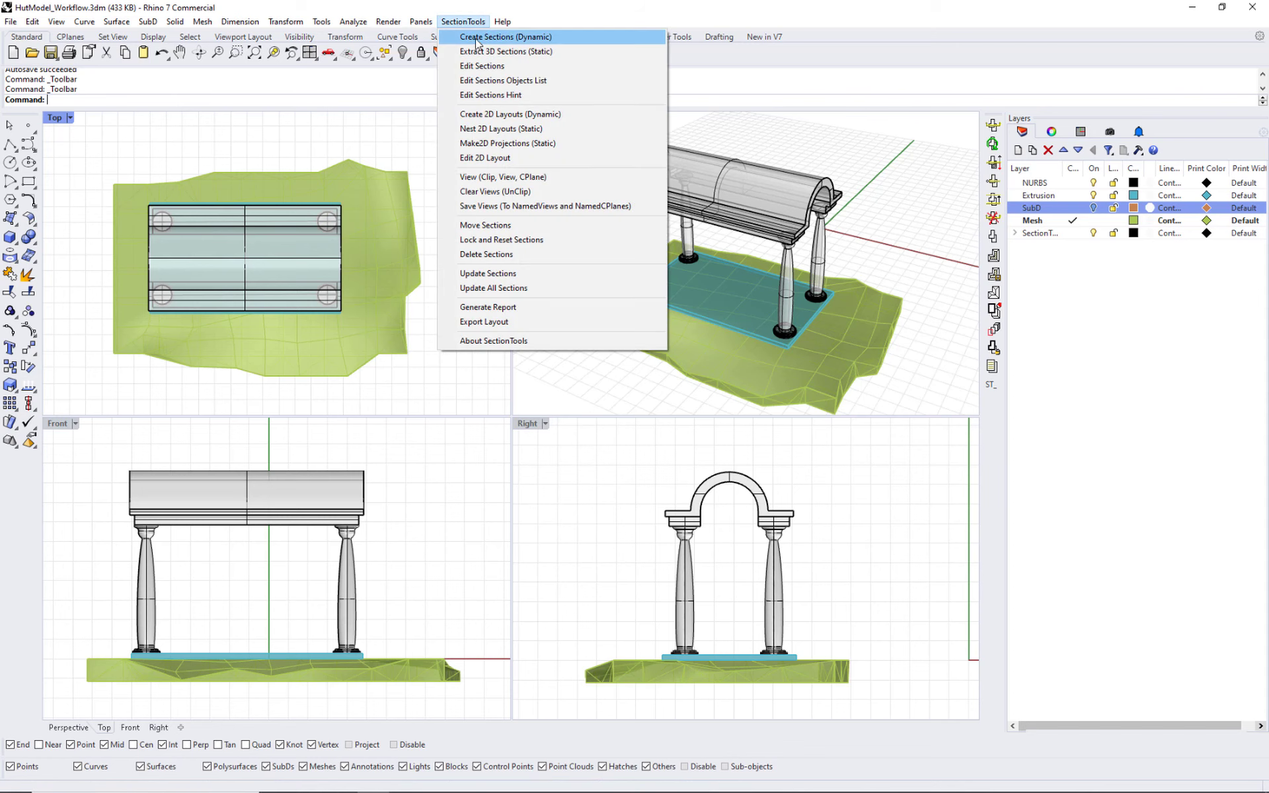
pyautogui.click(542, 37)
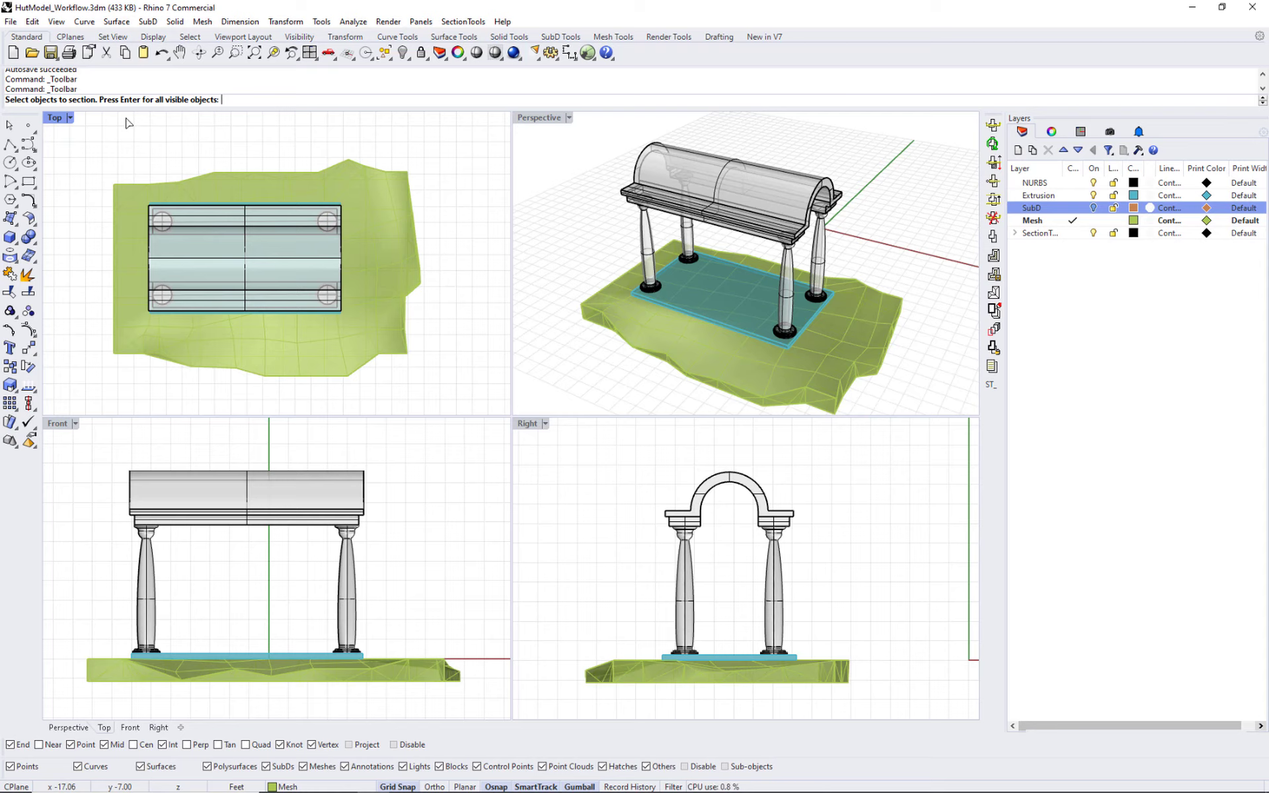
pyautogui.press('Return')
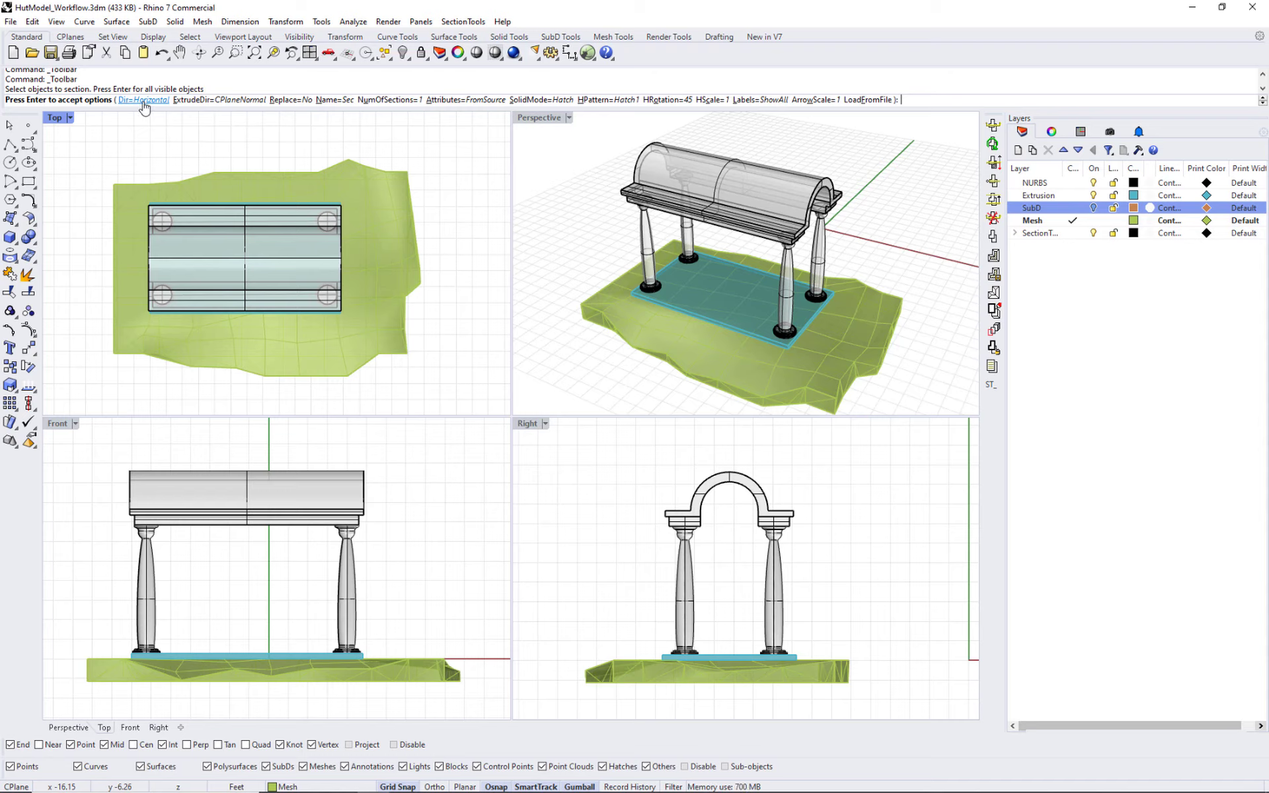
pyautogui.click(148, 101)
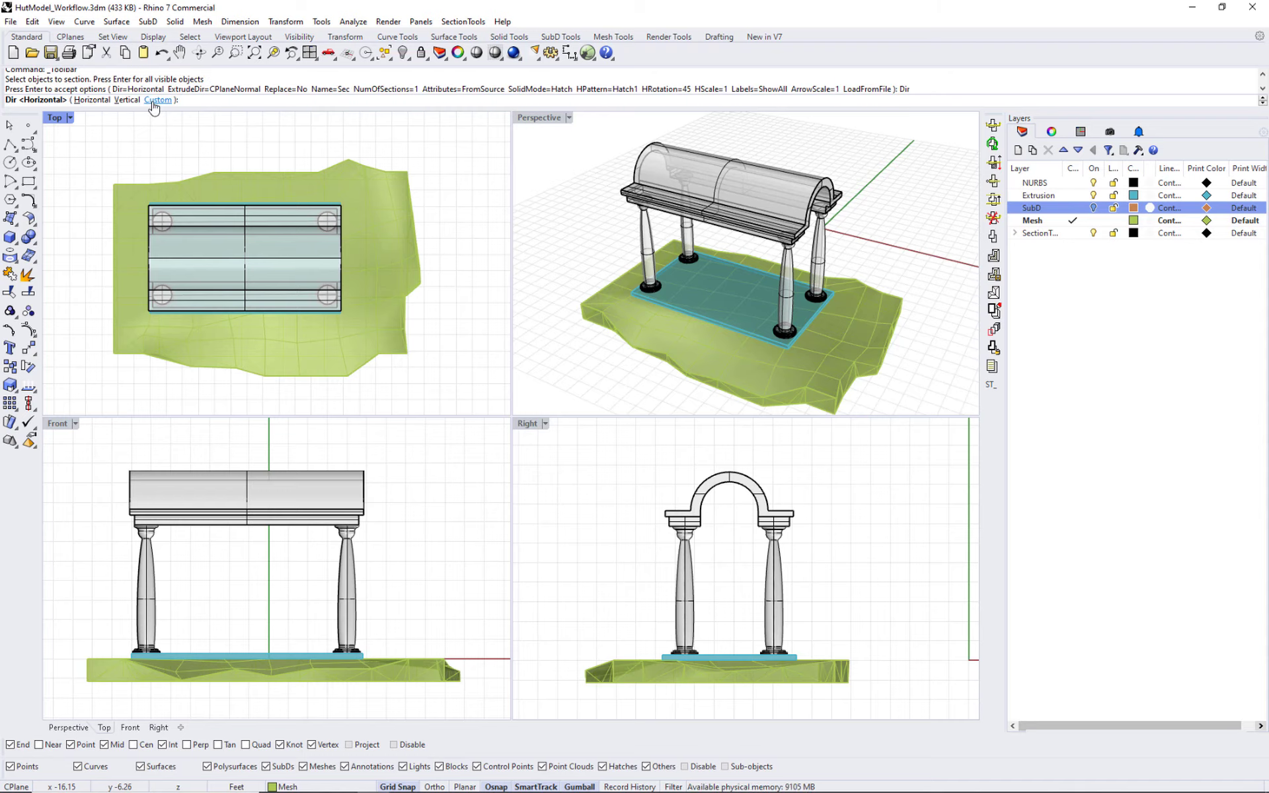
pyautogui.click(93, 102)
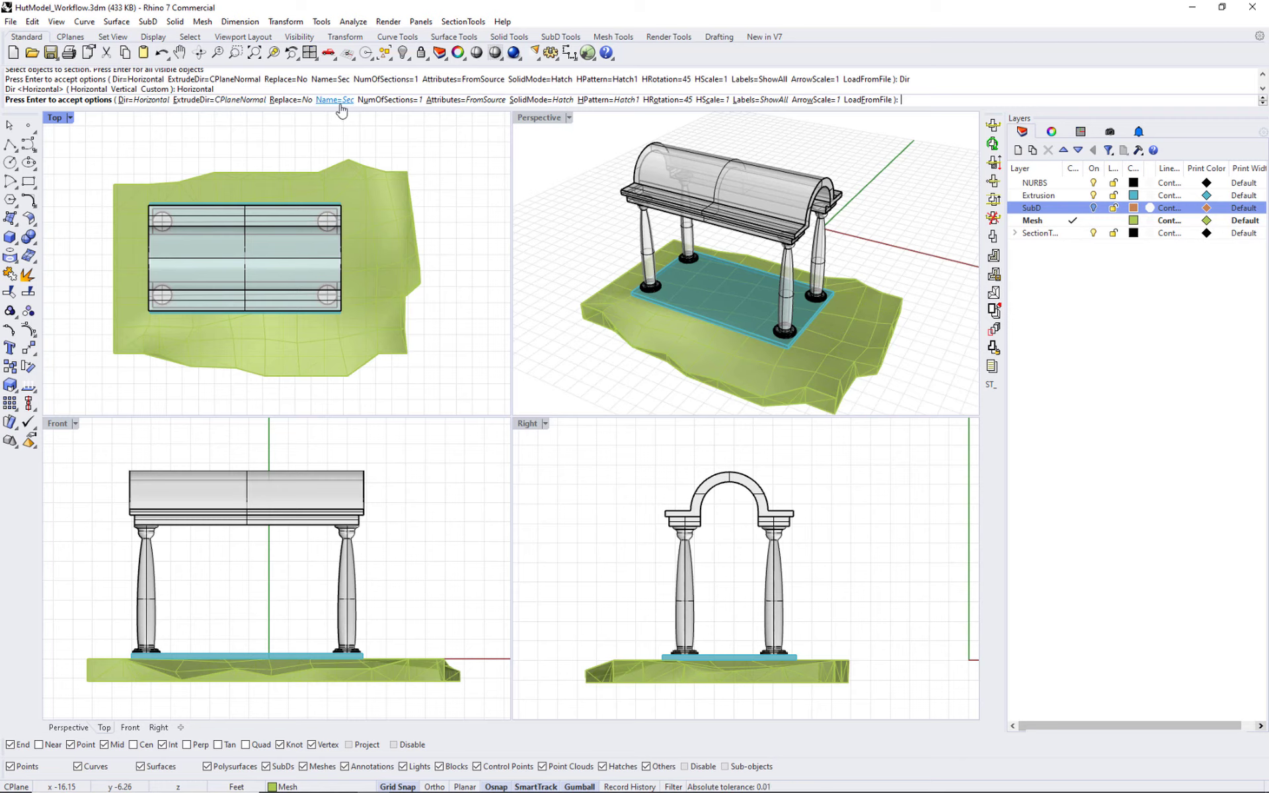
pyautogui.click(375, 100)
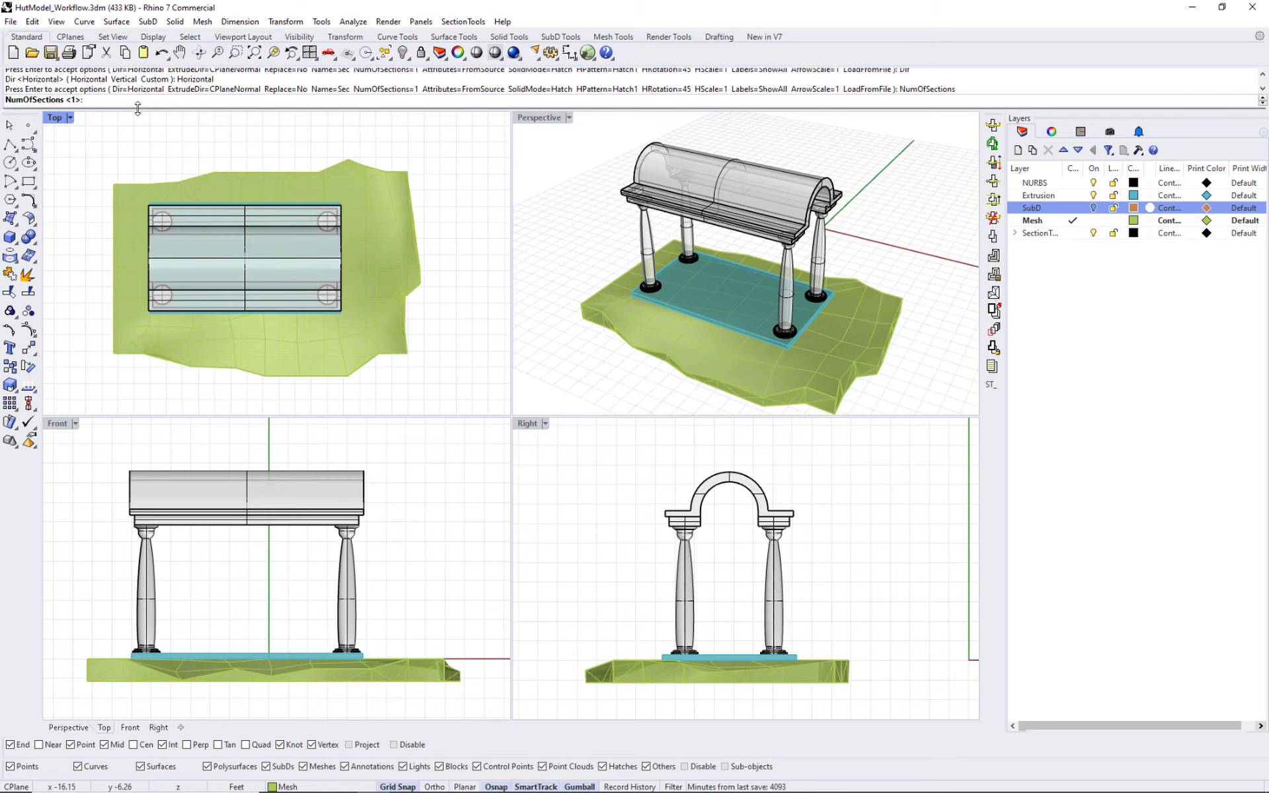
pyautogui.write('3')
pyautogui.press('Return')
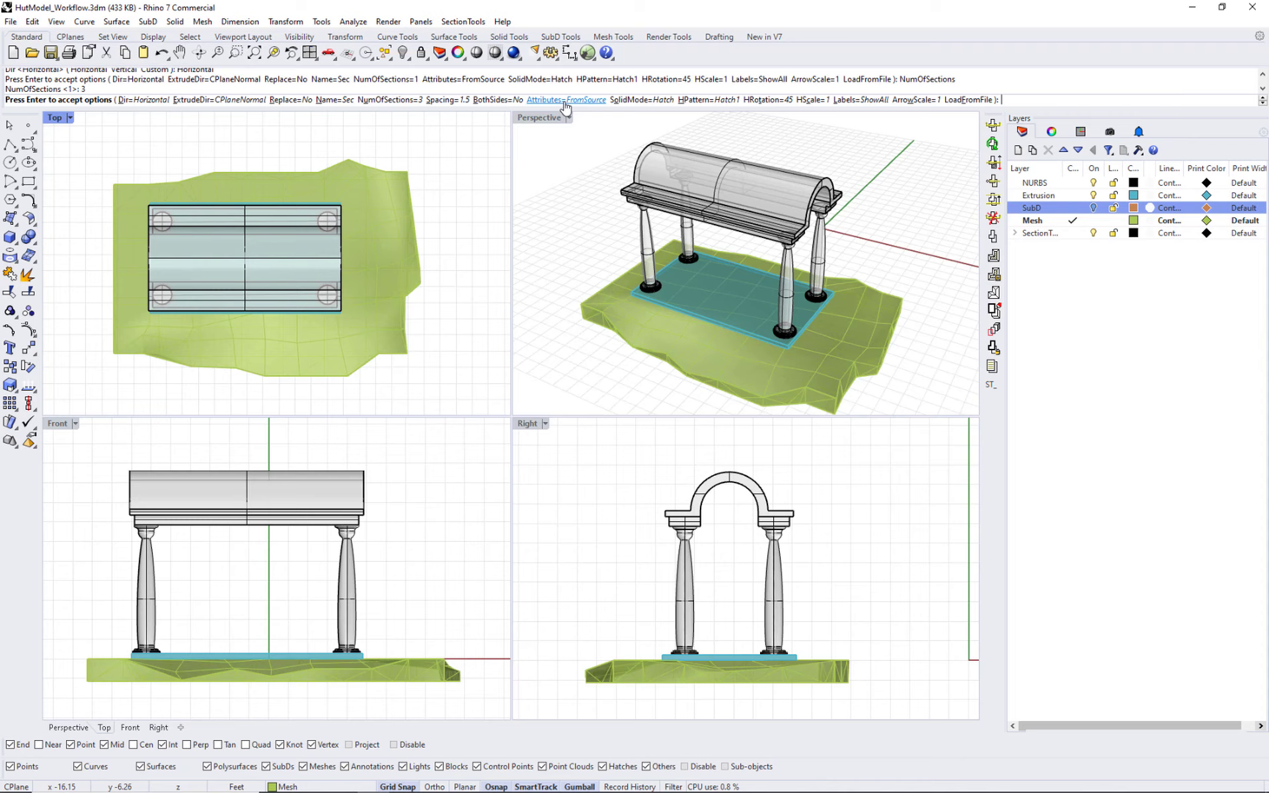
# Try the None and Surfaces solid modes for the sections
pyautogui.click(638, 100)
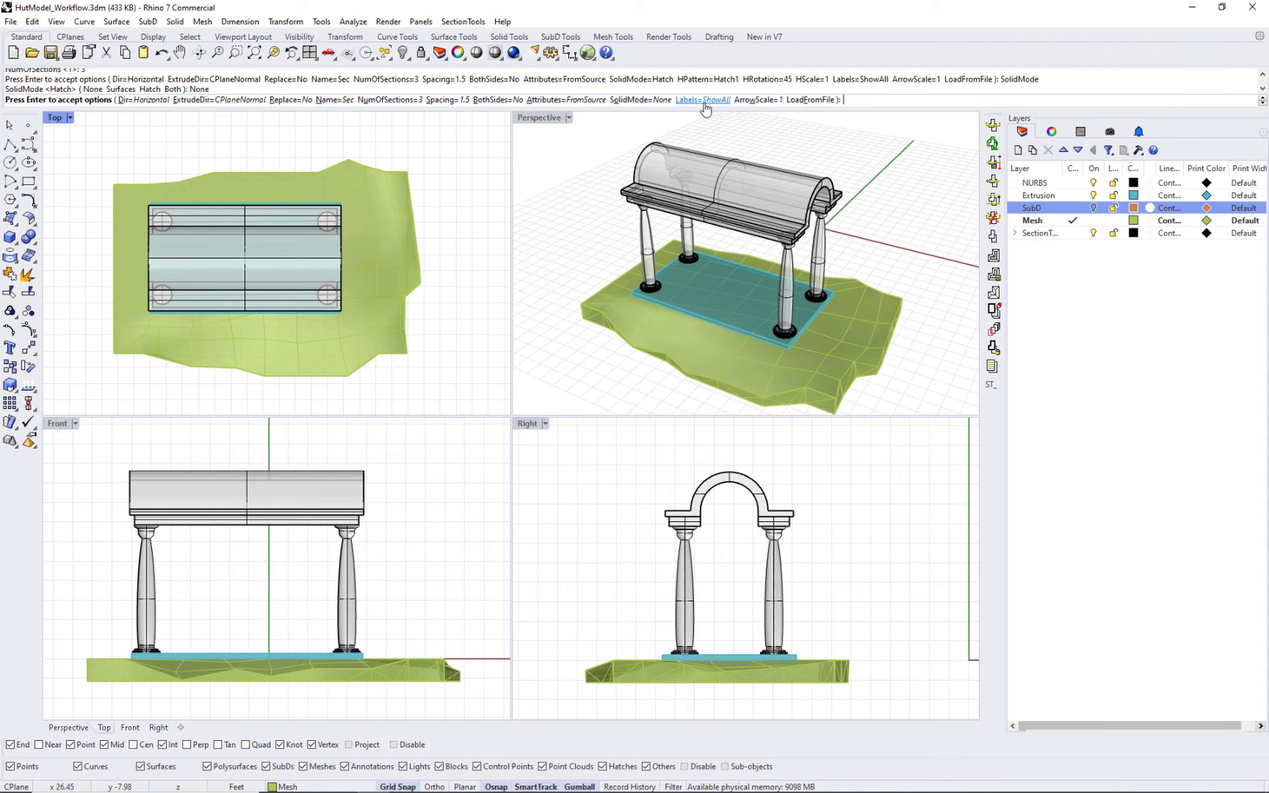
pyautogui.click(645, 100)
pyautogui.click(123, 102)
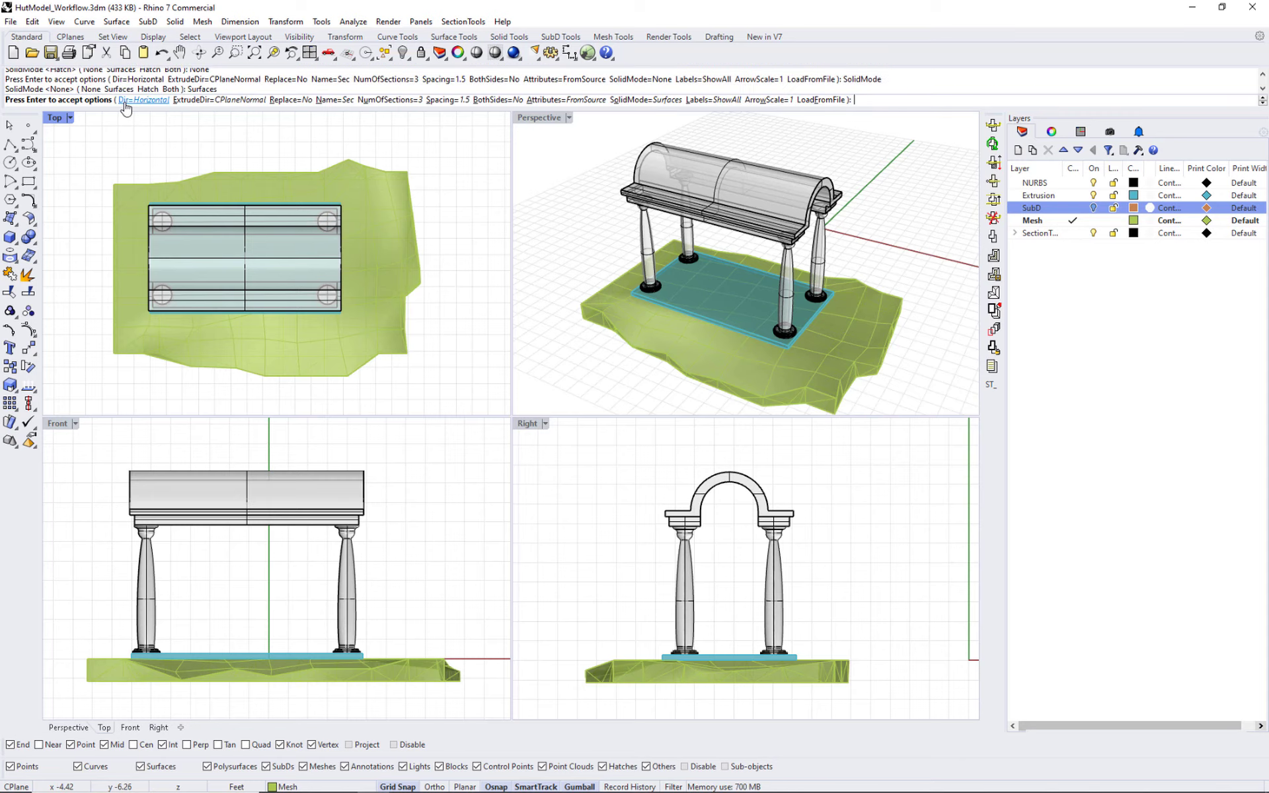
# Set the sections' solid mode to Hatch with the Hatch1 pattern
pyautogui.click(657, 101)
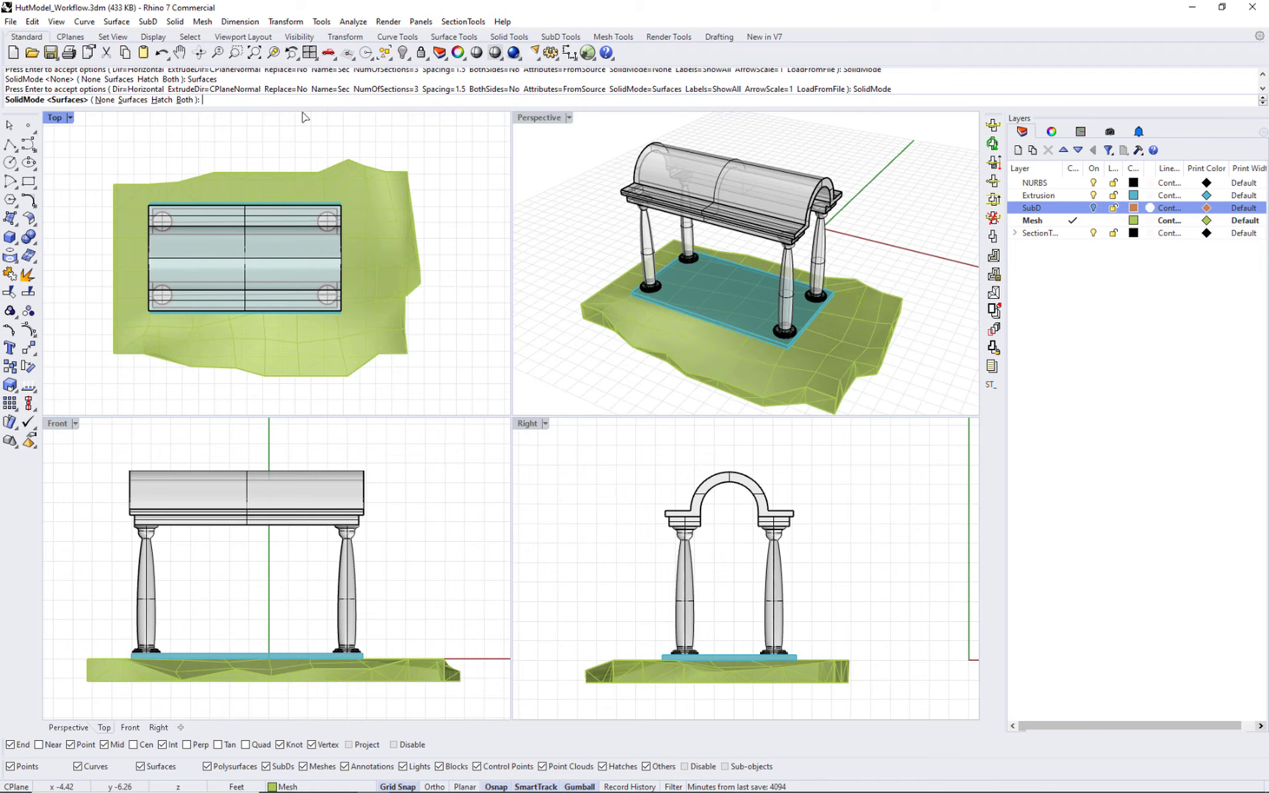
pyautogui.click(162, 101)
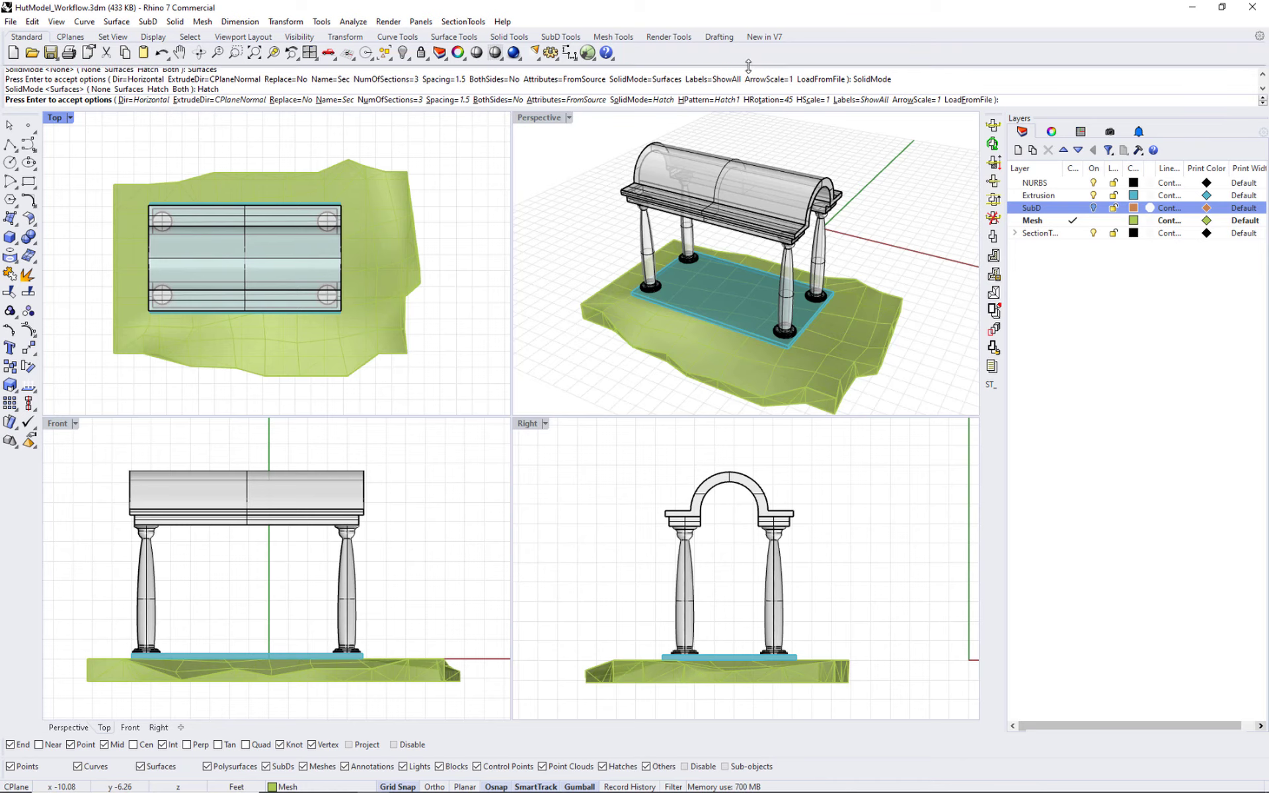
pyautogui.click(704, 101)
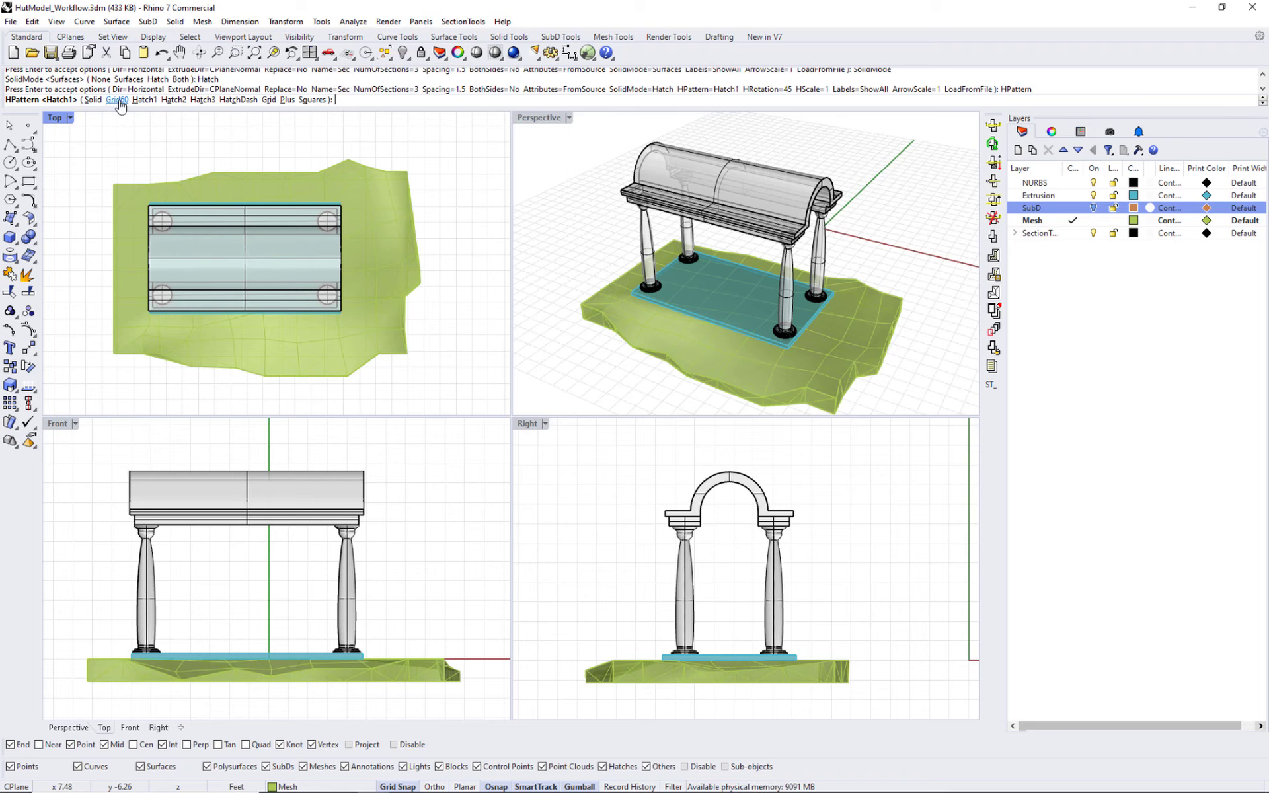
pyautogui.click(144, 100)
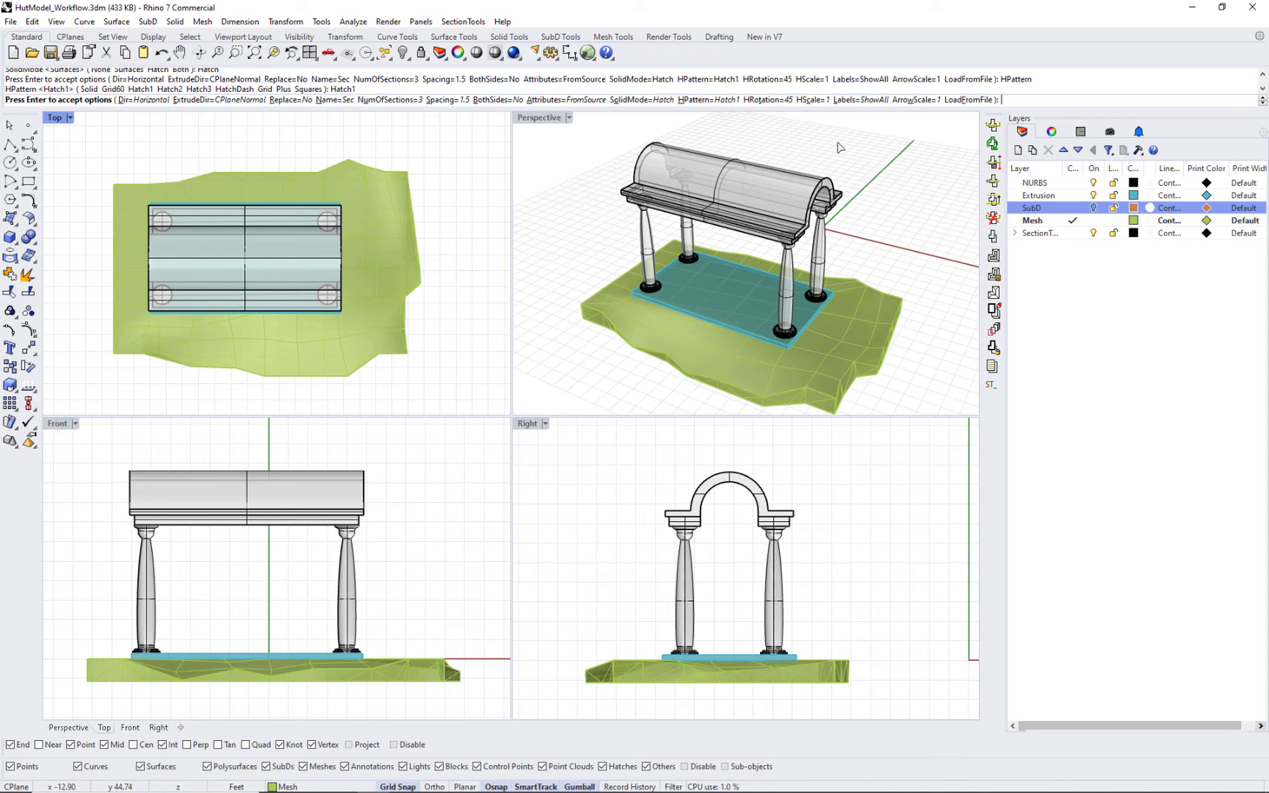
# Accept the section options and place the sections in the Top view, with the first one running through the front pair of columns
pyautogui.press('Return')
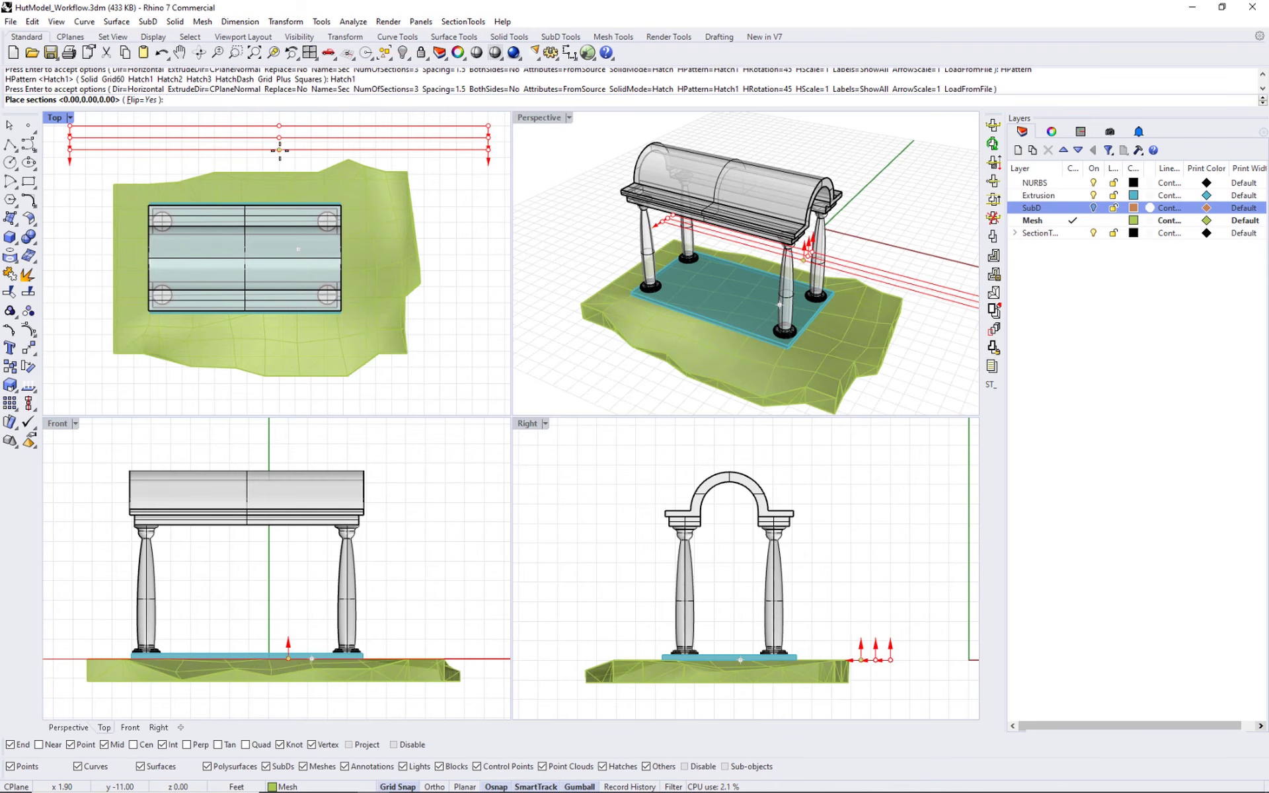
pyautogui.scroll(10, 332, 298)
pyautogui.click(317, 285)
pyautogui.scroll(-10, 316, 283)
pyautogui.scroll(2, 318, 283)
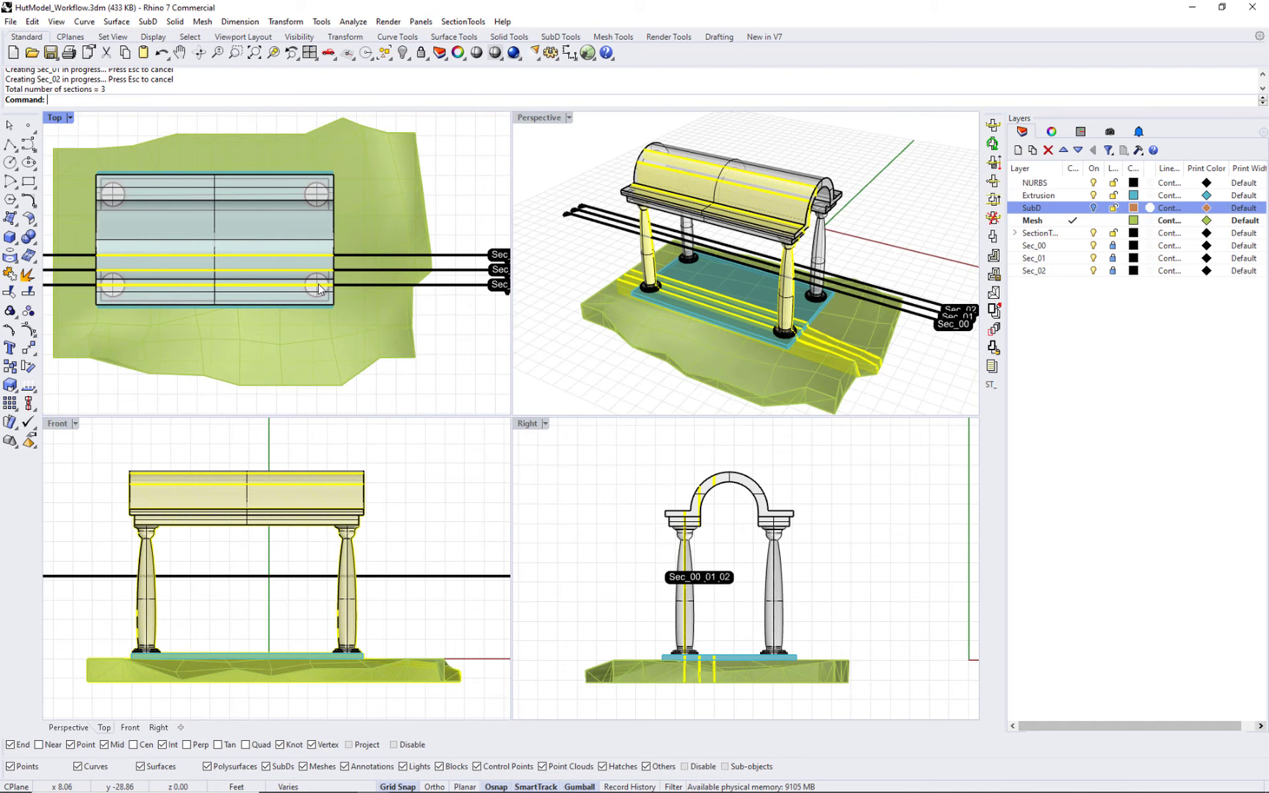
# Hide the Extrusion, NURBS and Mesh layers, making SectionToolsProperties the current layer
pyautogui.moveTo(851, 353); pyautogui.dragTo(862, 334, button='right')
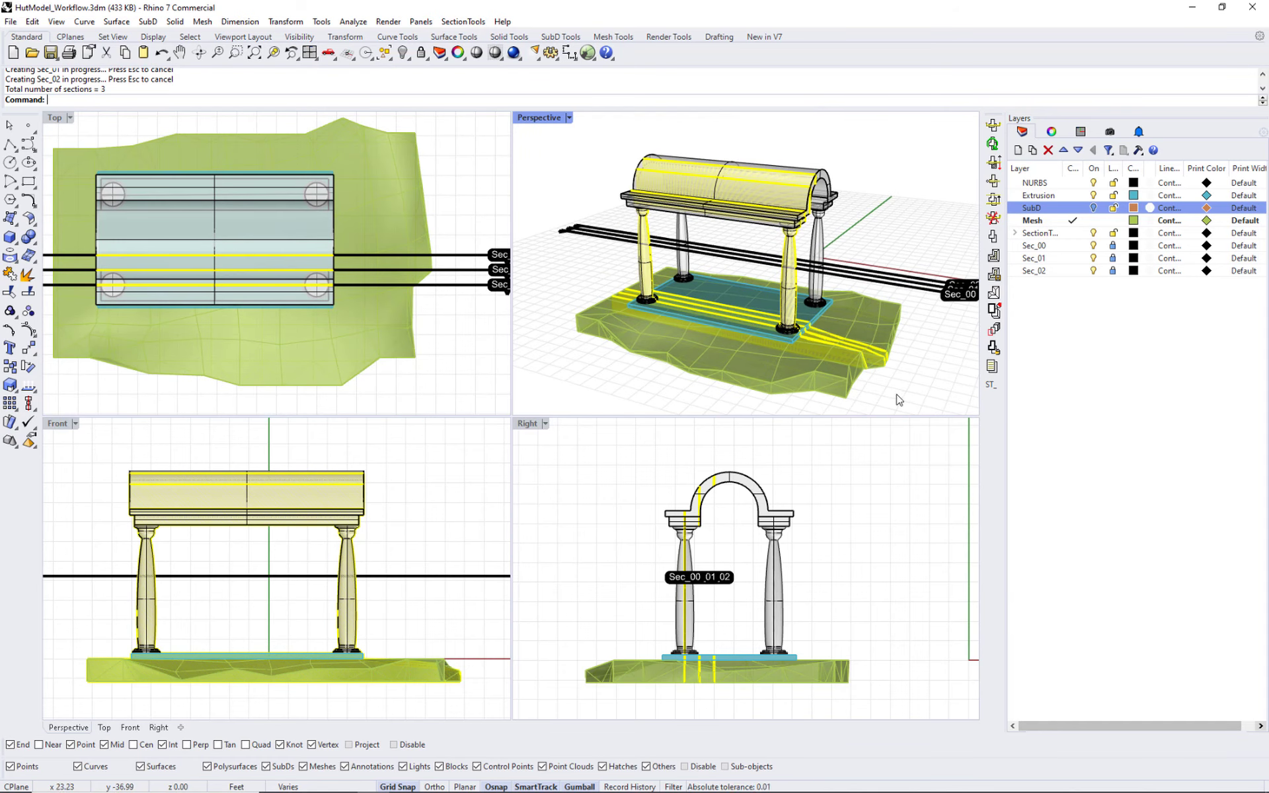
pyautogui.click(1093, 196)
pyautogui.click(1092, 183)
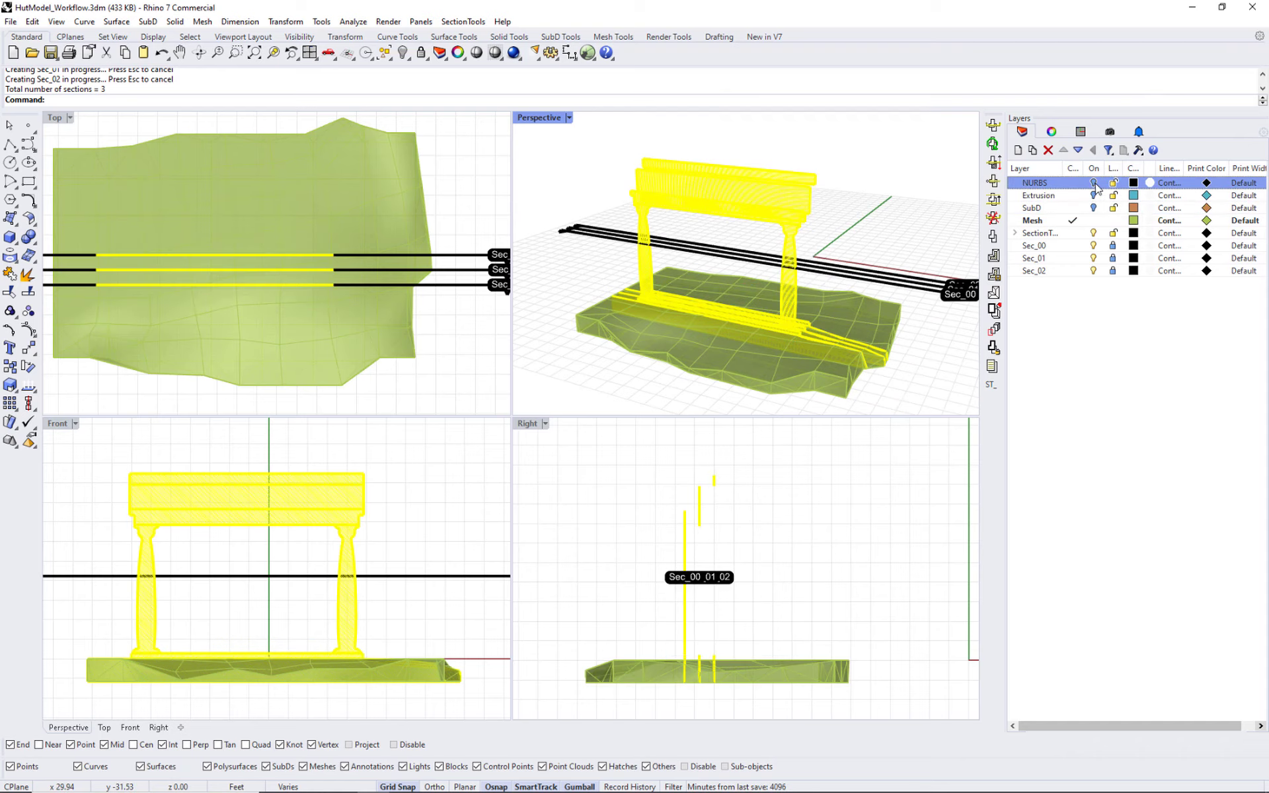
pyautogui.click(1073, 233)
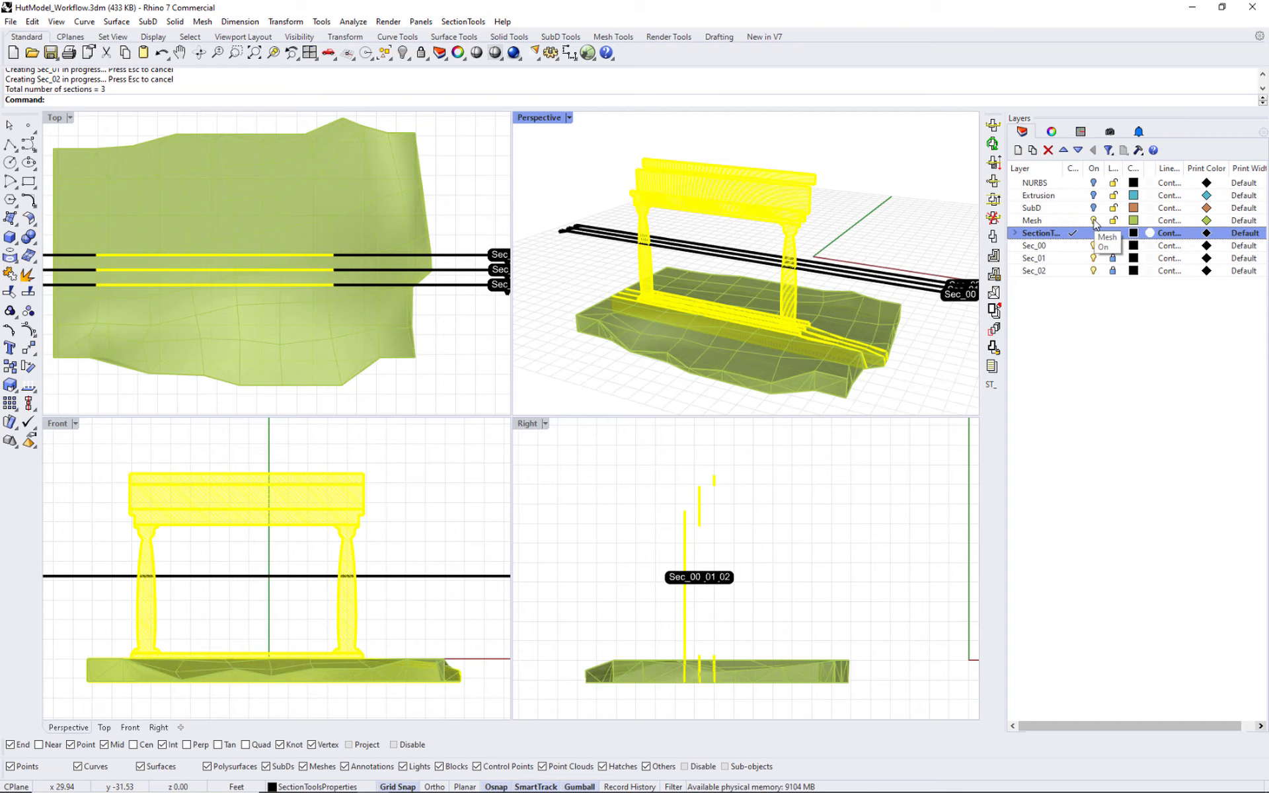
pyautogui.click(1094, 221)
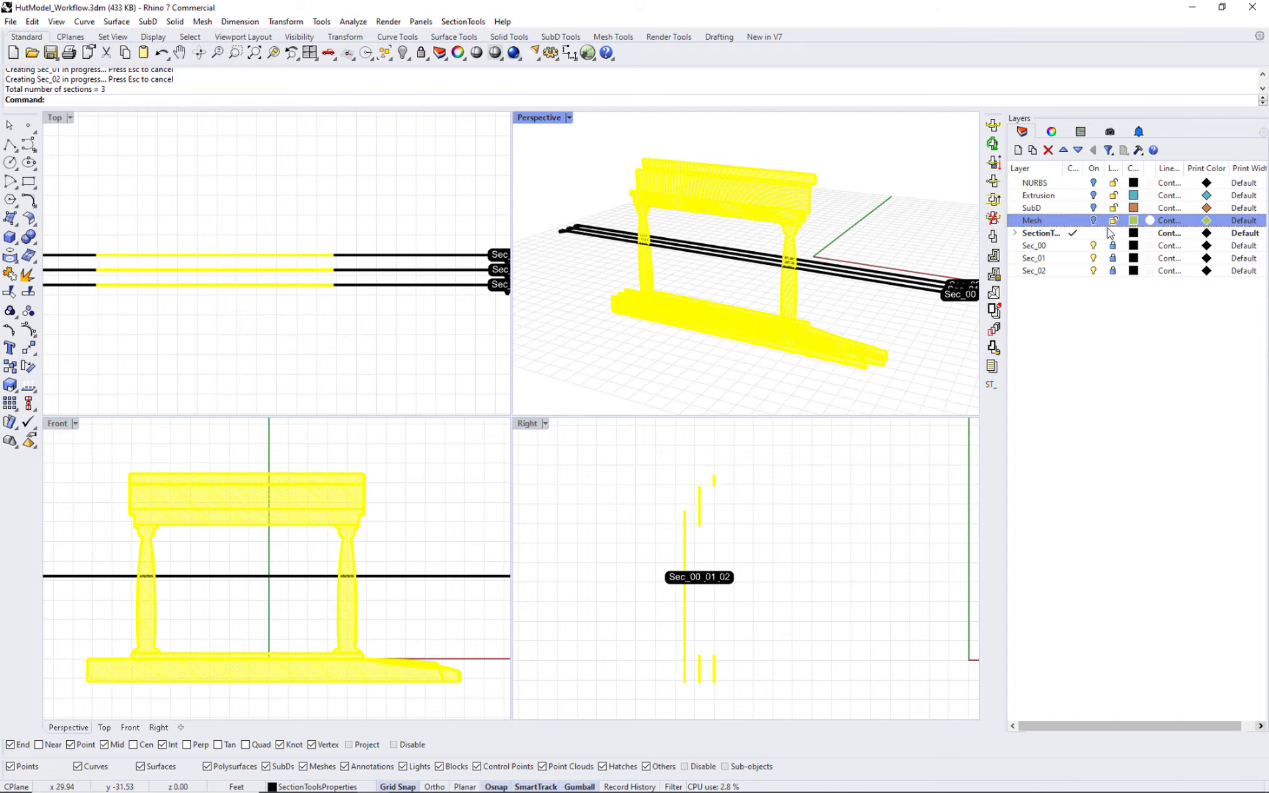
# Deselect the new sections and examine their hatching up close in the Perspective view
pyautogui.click(835, 311)
pyautogui.moveTo(874, 283); pyautogui.dragTo(772, 202, button='right')
pyautogui.scroll(8, 769, 212)
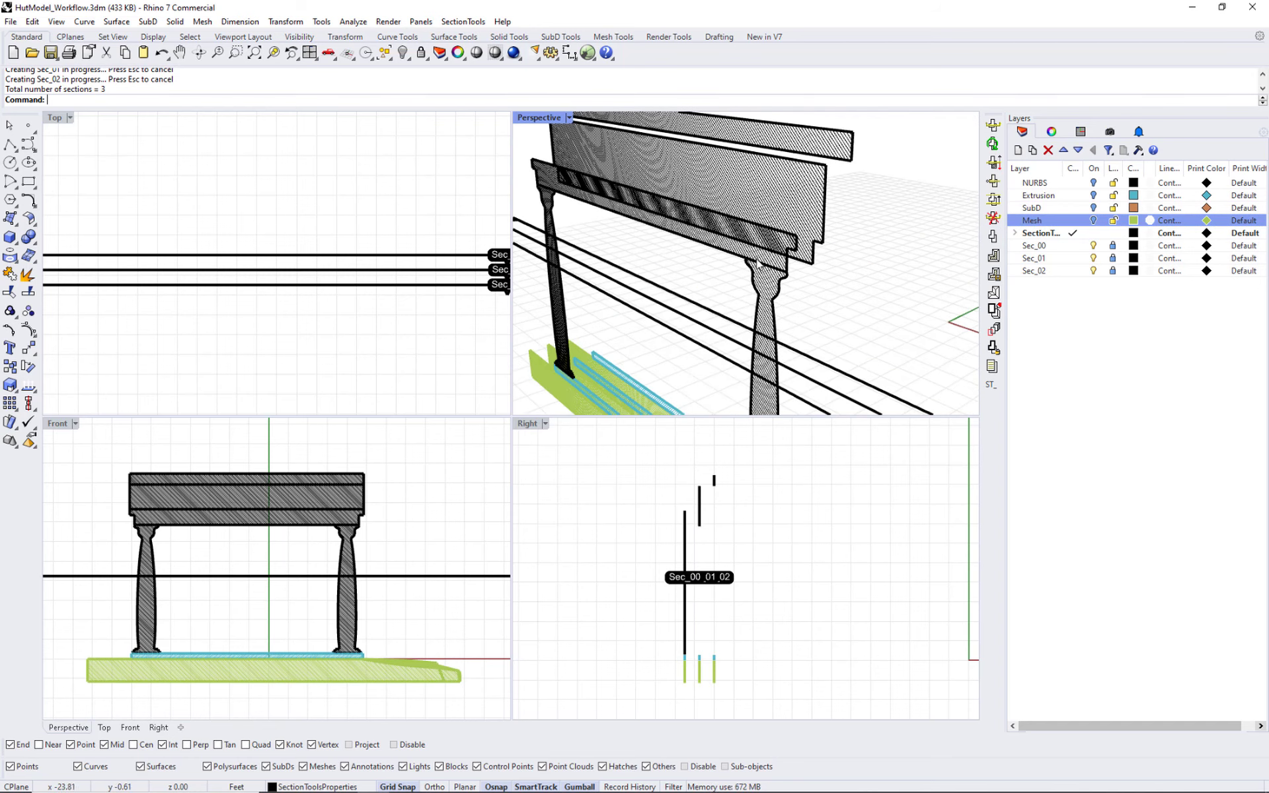
# Turn the Mesh, Extrusion, NURBS and SubD layers back on and update all the sections
pyautogui.scroll(-8, 760, 264)
pyautogui.moveTo(711, 292); pyautogui.dragTo(770, 301, button='right')
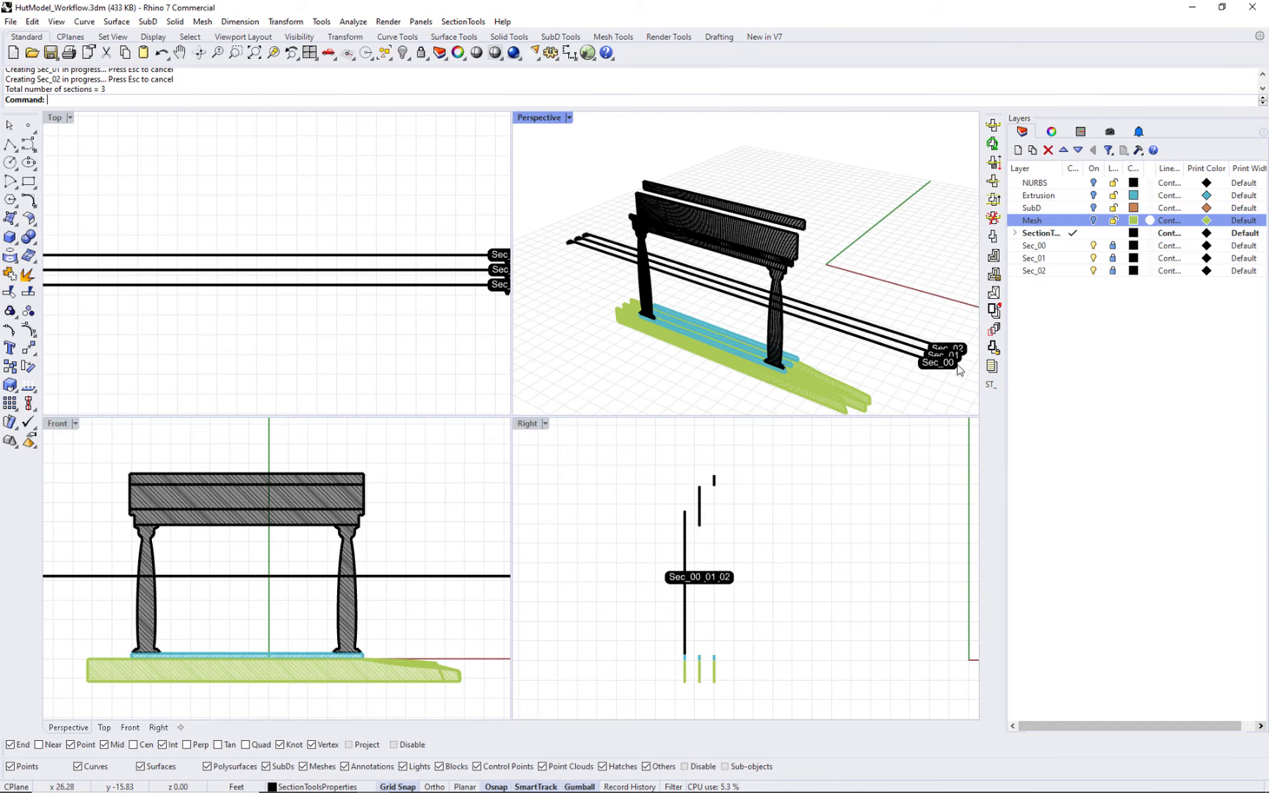
pyautogui.scroll(5, 960, 370)
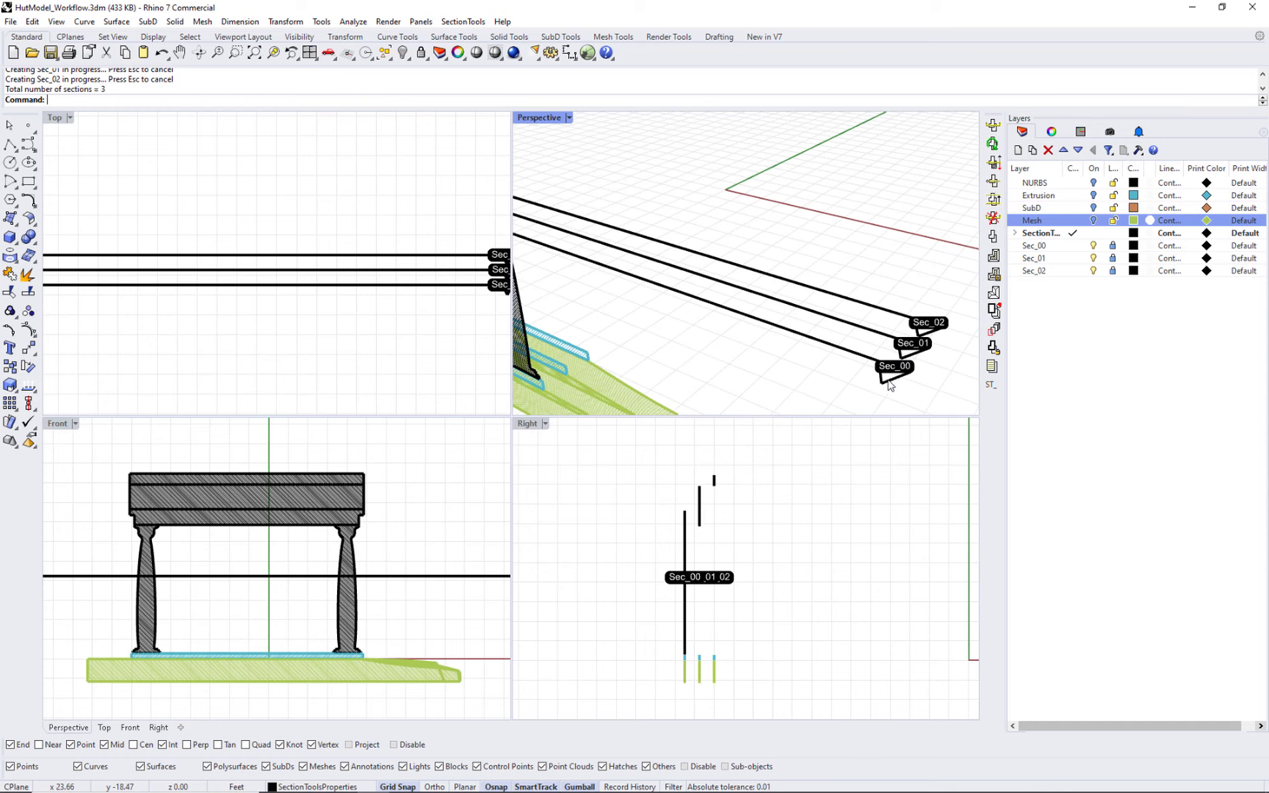
pyautogui.scroll(-5, 891, 325)
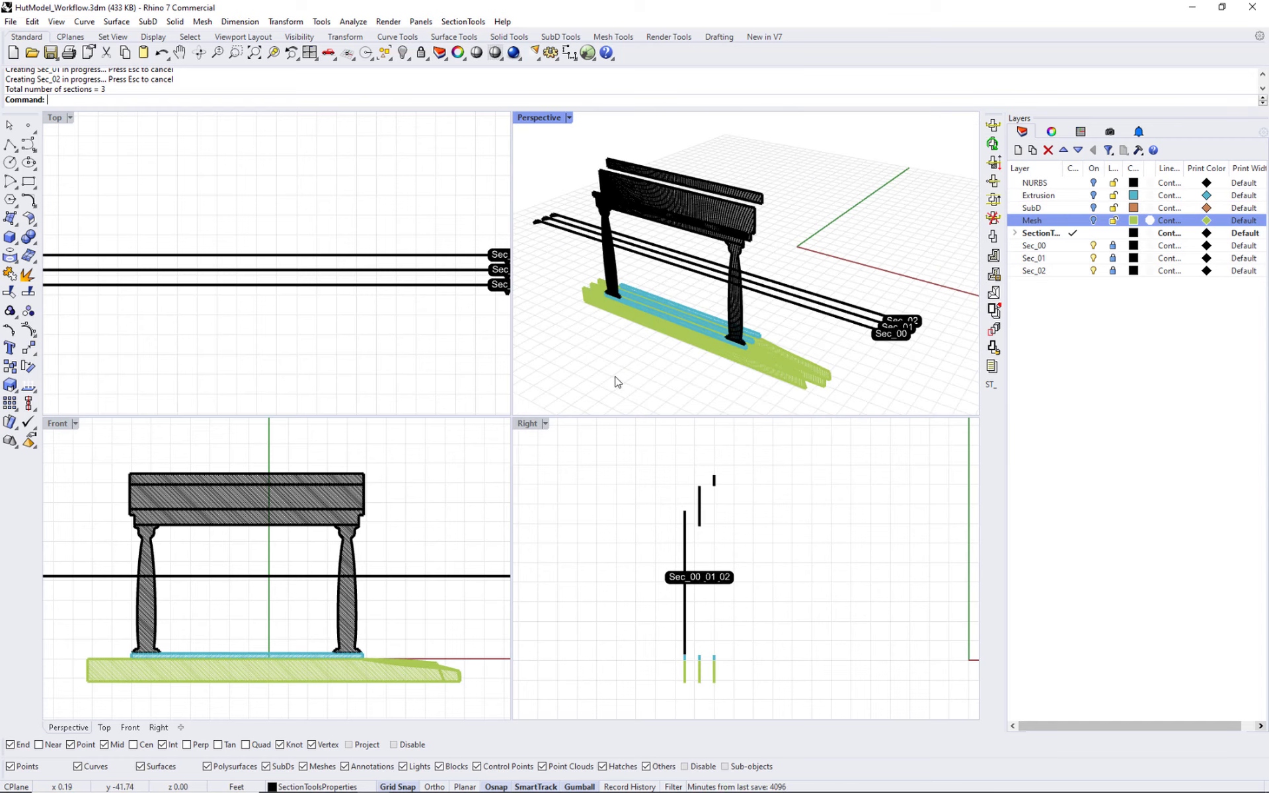
pyautogui.click(1093, 220)
pyautogui.click(1093, 195)
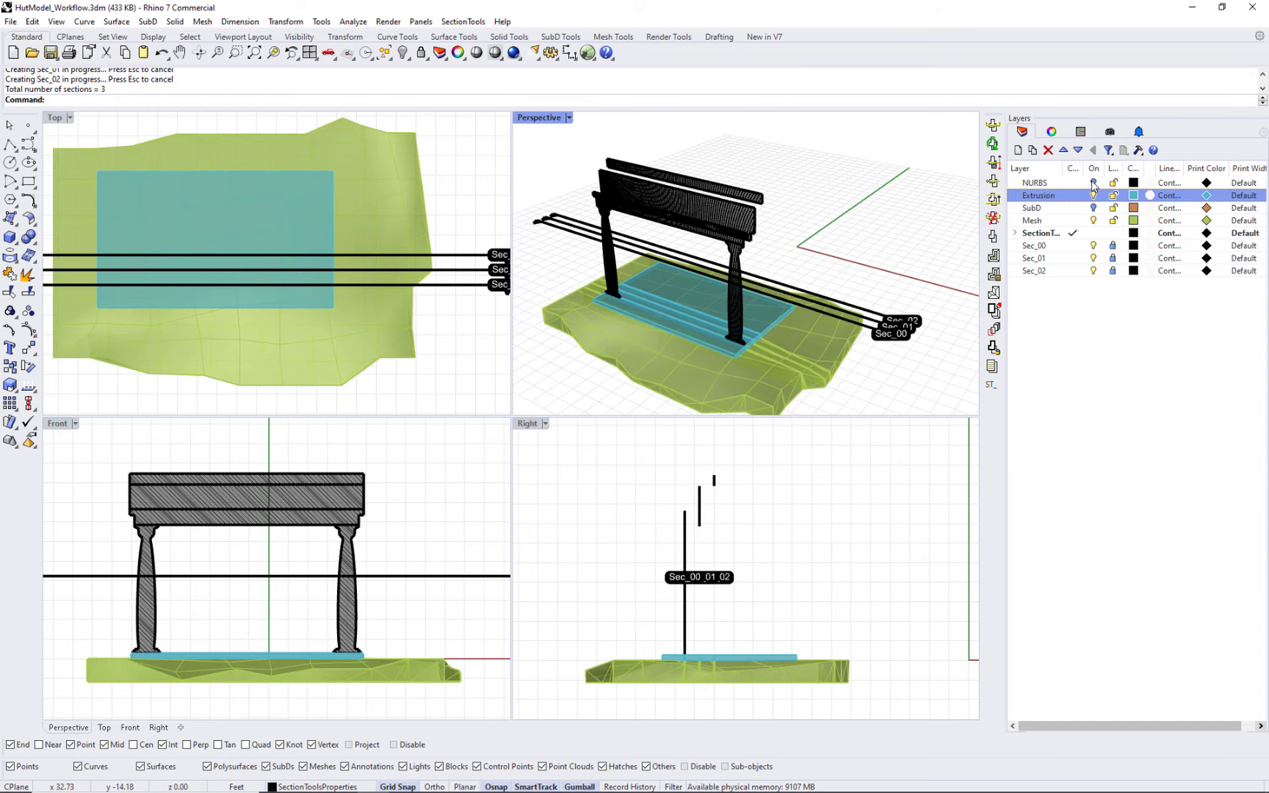
pyautogui.click(1093, 183)
pyautogui.click(1094, 183)
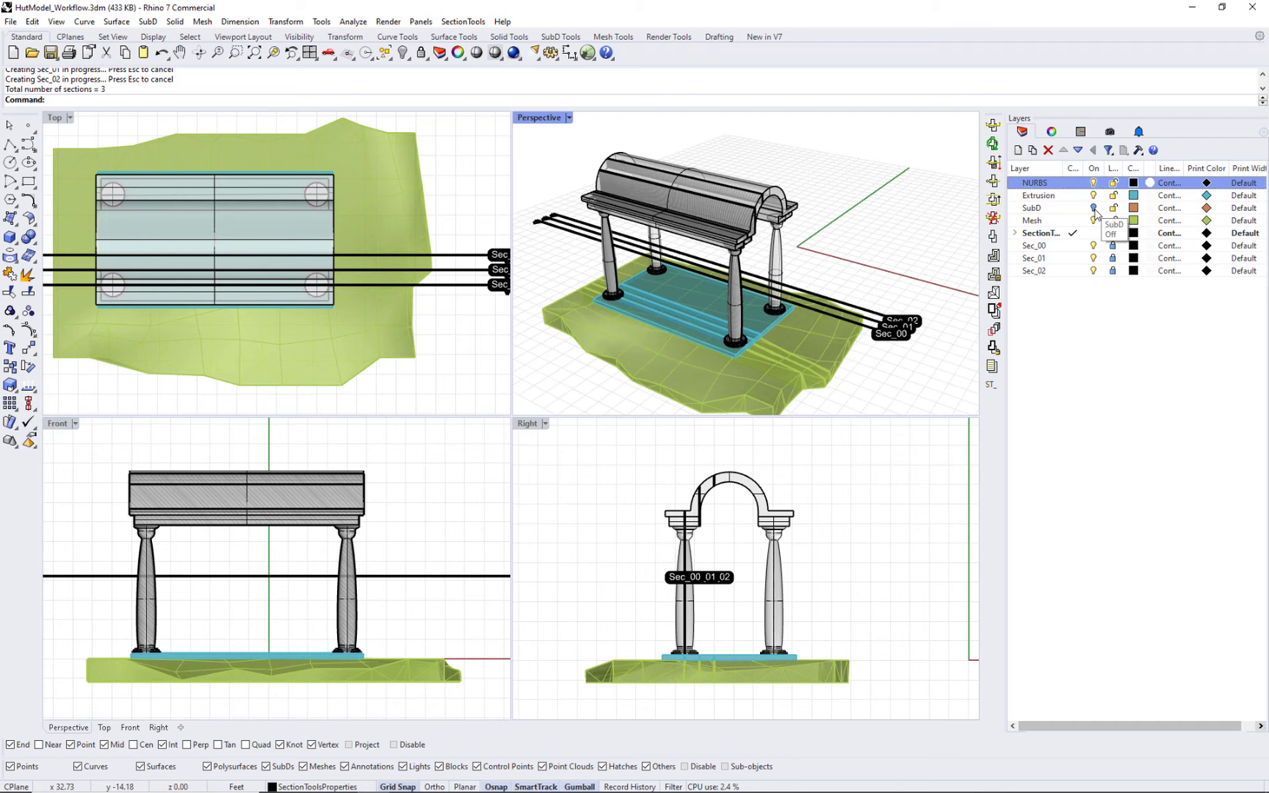
pyautogui.click(1093, 208)
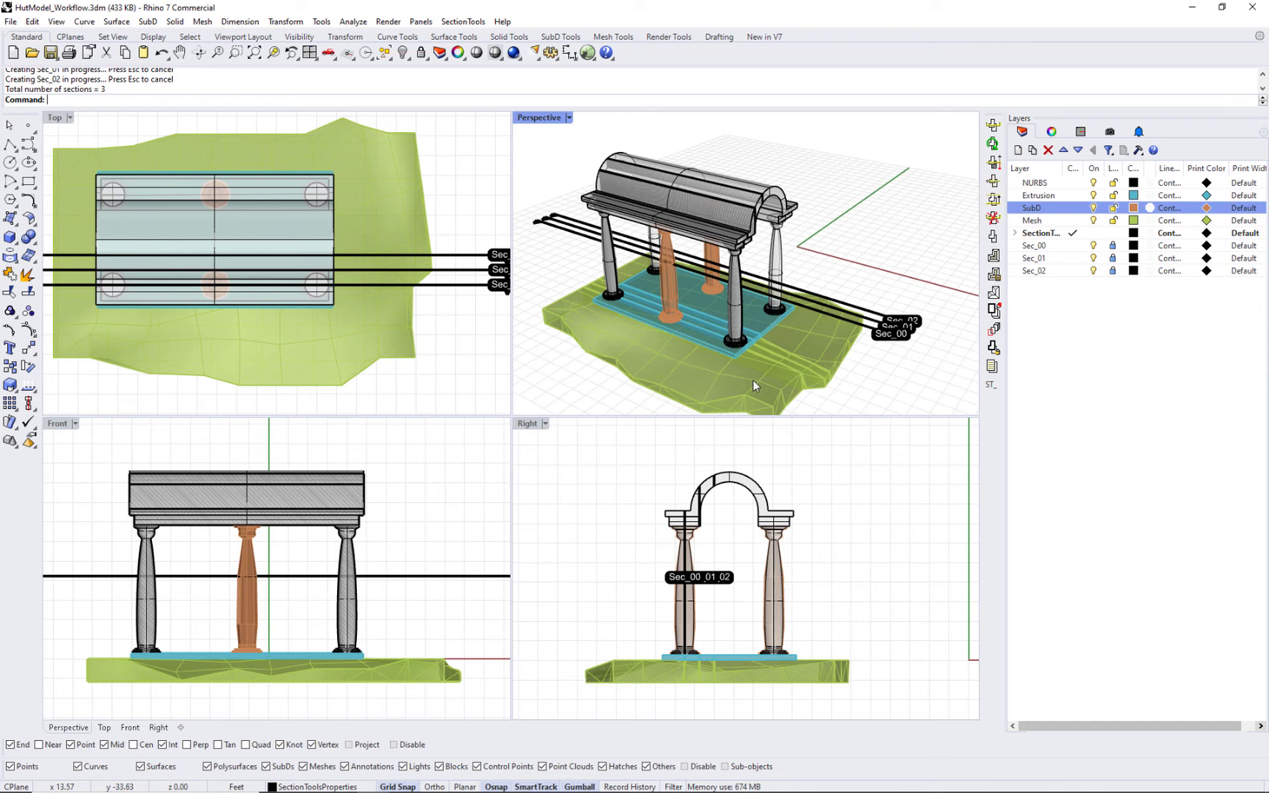
pyautogui.click(462, 21)
pyautogui.click(554, 288)
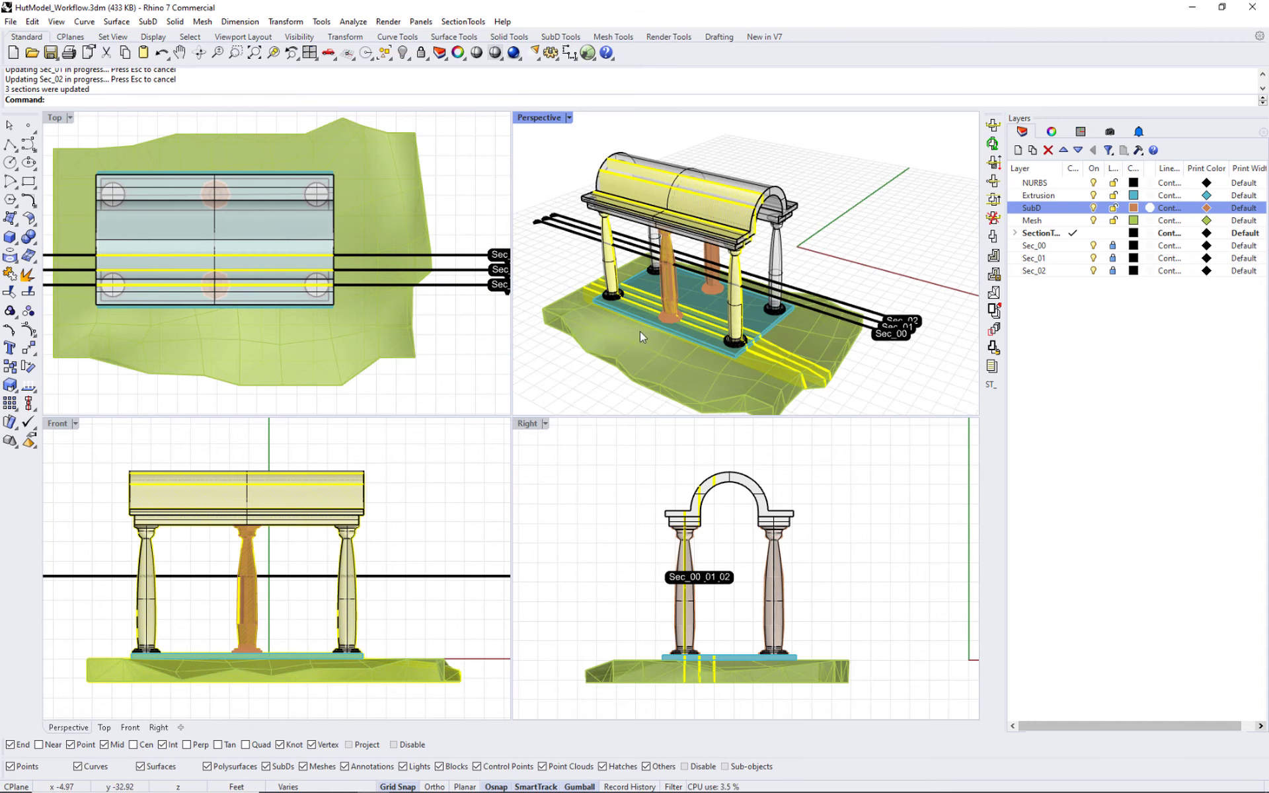
# Hide the Mesh, SubD, Extrusion and NURBS layers, clear the selection and examine the updated section hatches in the Perspective view
pyautogui.click(1093, 220)
pyautogui.click(1094, 207)
pyautogui.click(1094, 195)
pyautogui.click(1093, 182)
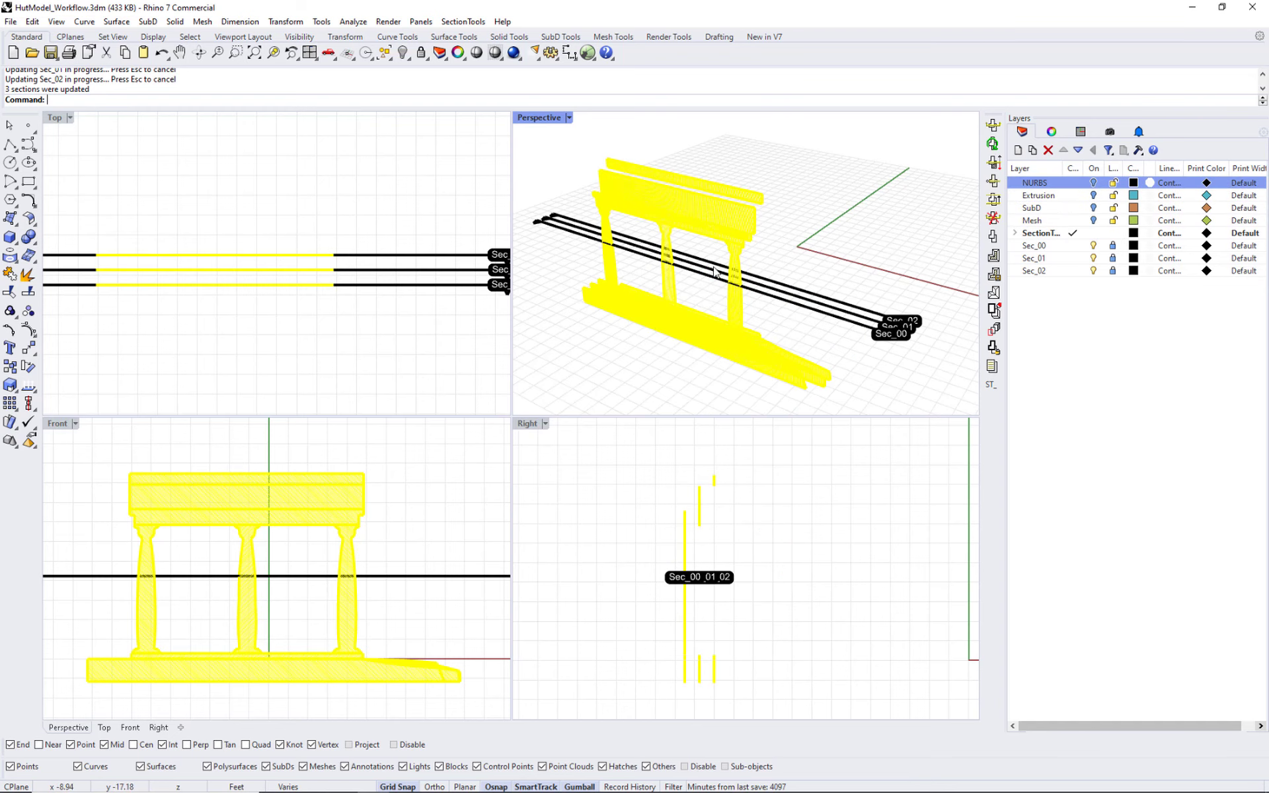
pyautogui.click(781, 308)
pyautogui.scroll(8, 673, 305)
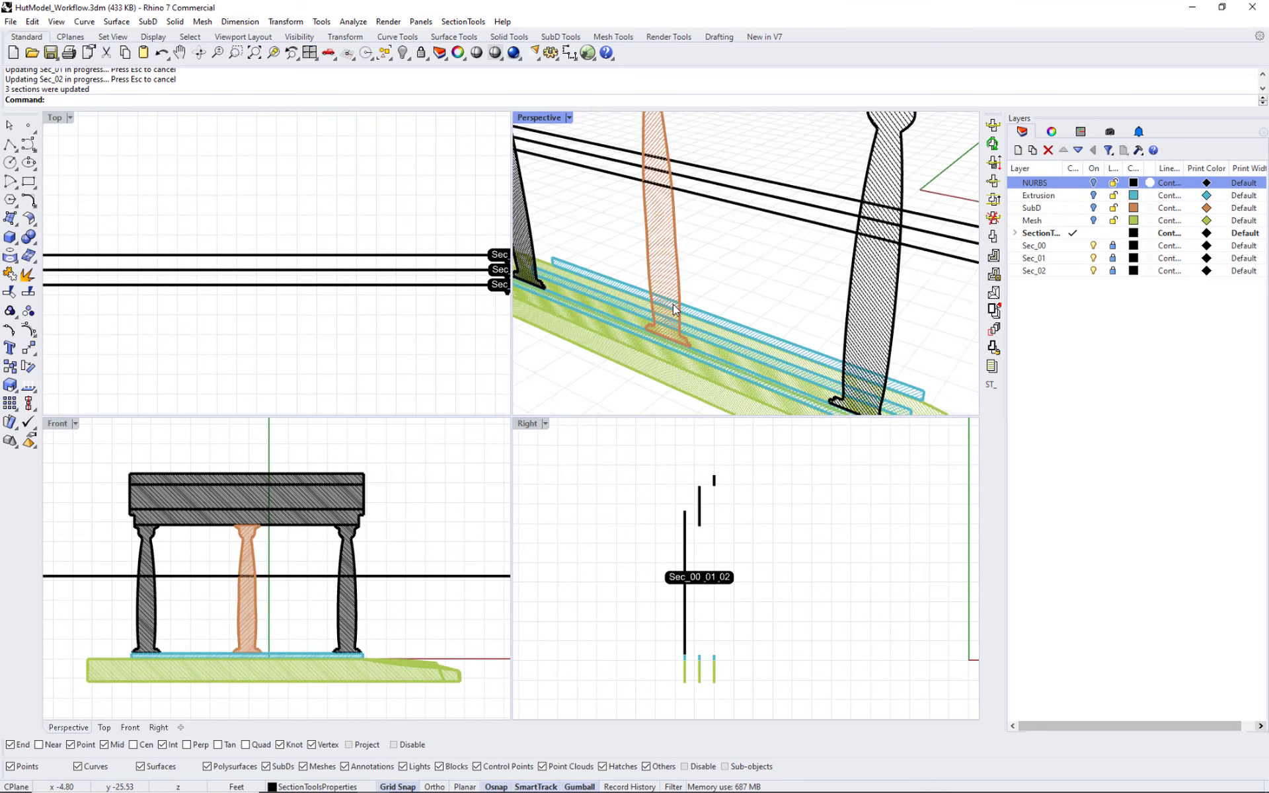
pyautogui.scroll(2, 673, 308)
pyautogui.scroll(-6, 680, 276)
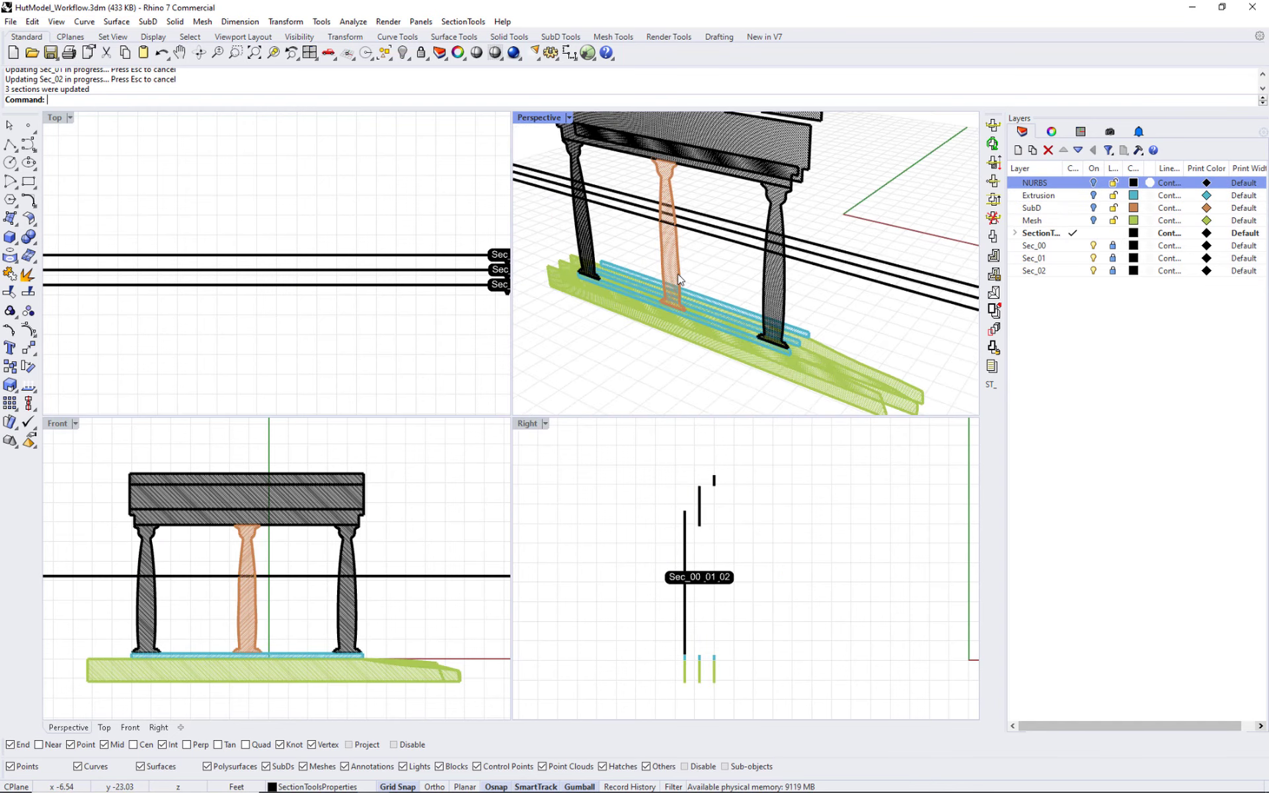
pyautogui.scroll(-3, 679, 279)
pyautogui.moveTo(684, 300); pyautogui.dragTo(783, 303, button='right')
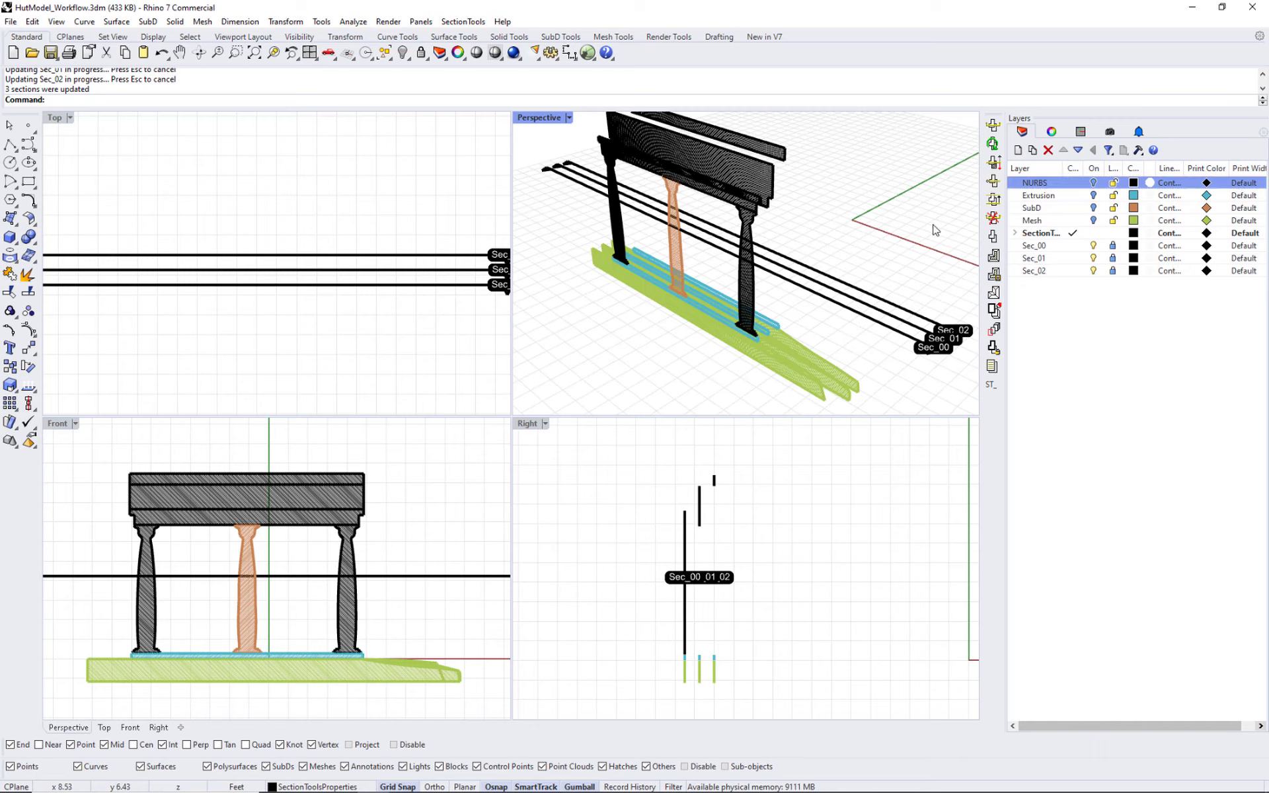
# Show the NURBS, Extrusion, SubD and Mesh layers again
pyautogui.click(1093, 183)
pyautogui.click(1093, 195)
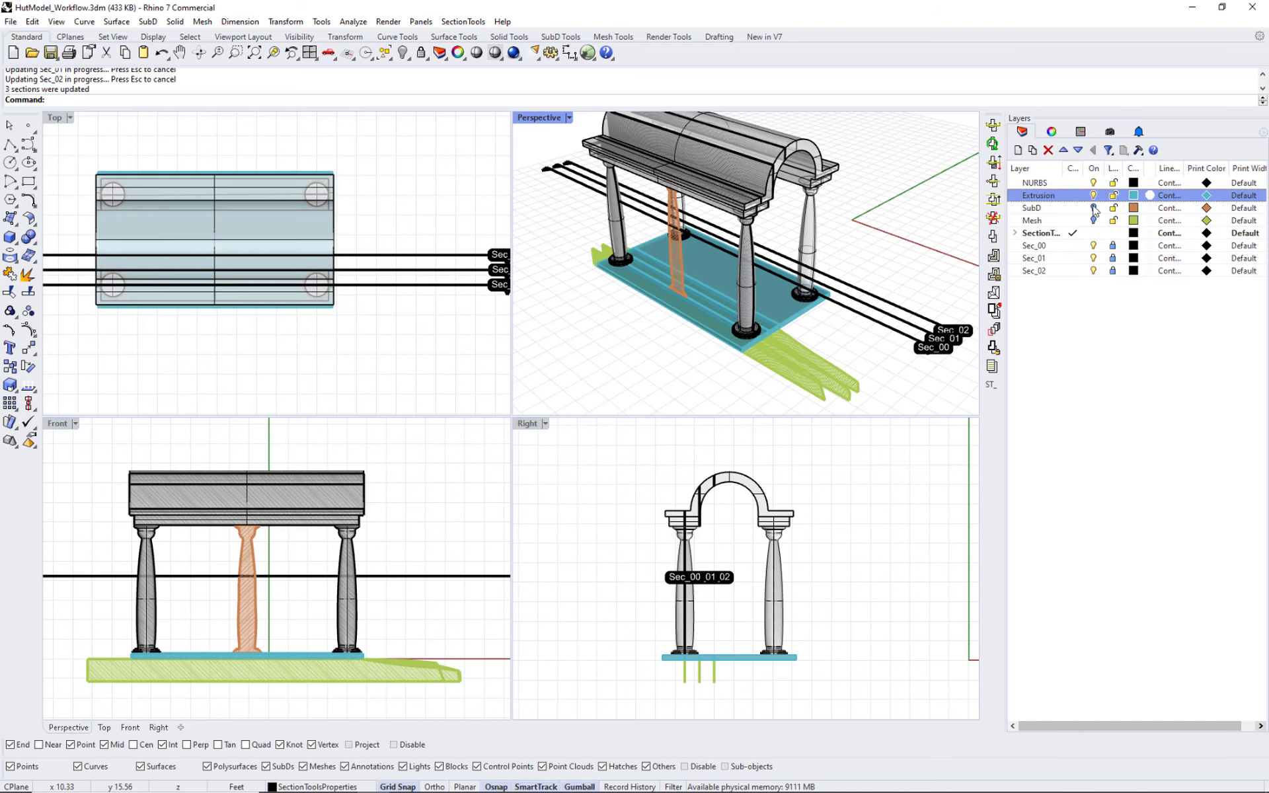
pyautogui.click(1093, 208)
pyautogui.click(1092, 220)
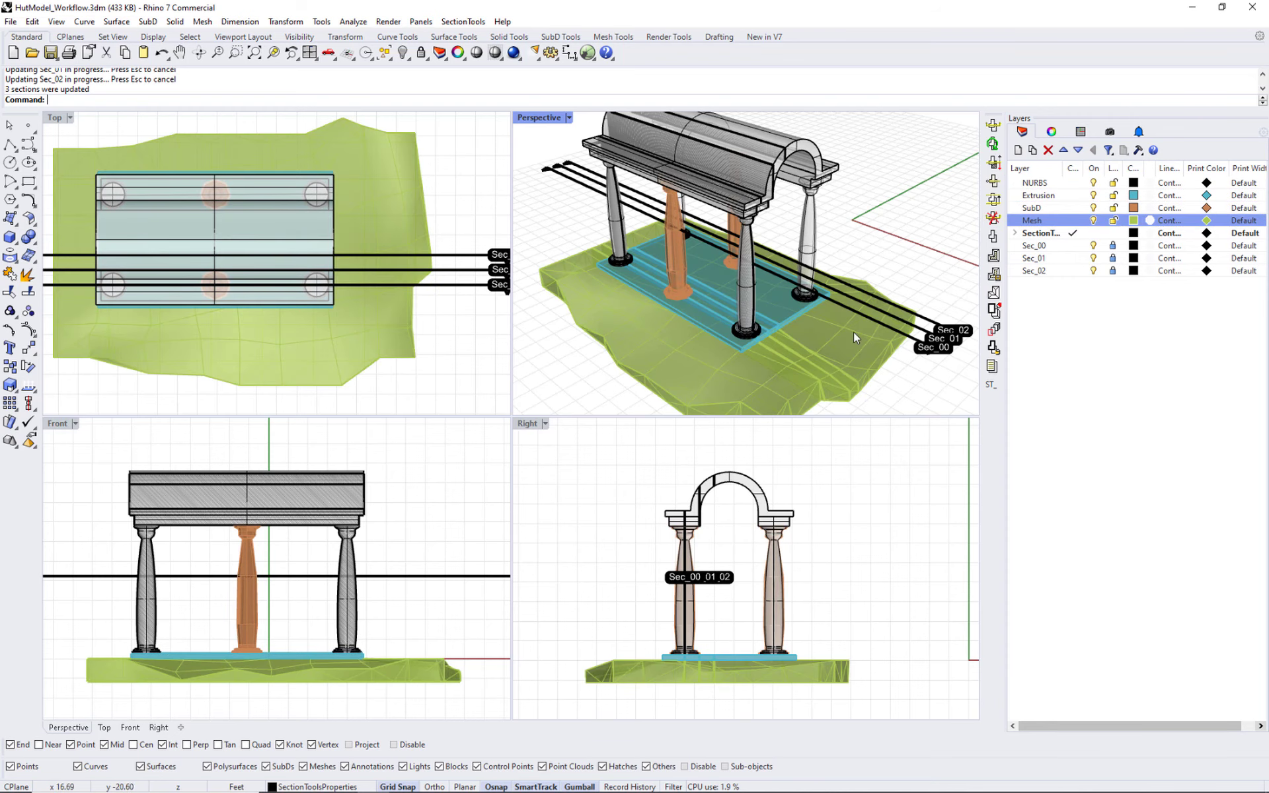
# Move section Sec_02 about 5.9 feet in the Top view so it cuts through the rear row of columns, and deselect it
pyautogui.click(461, 21)
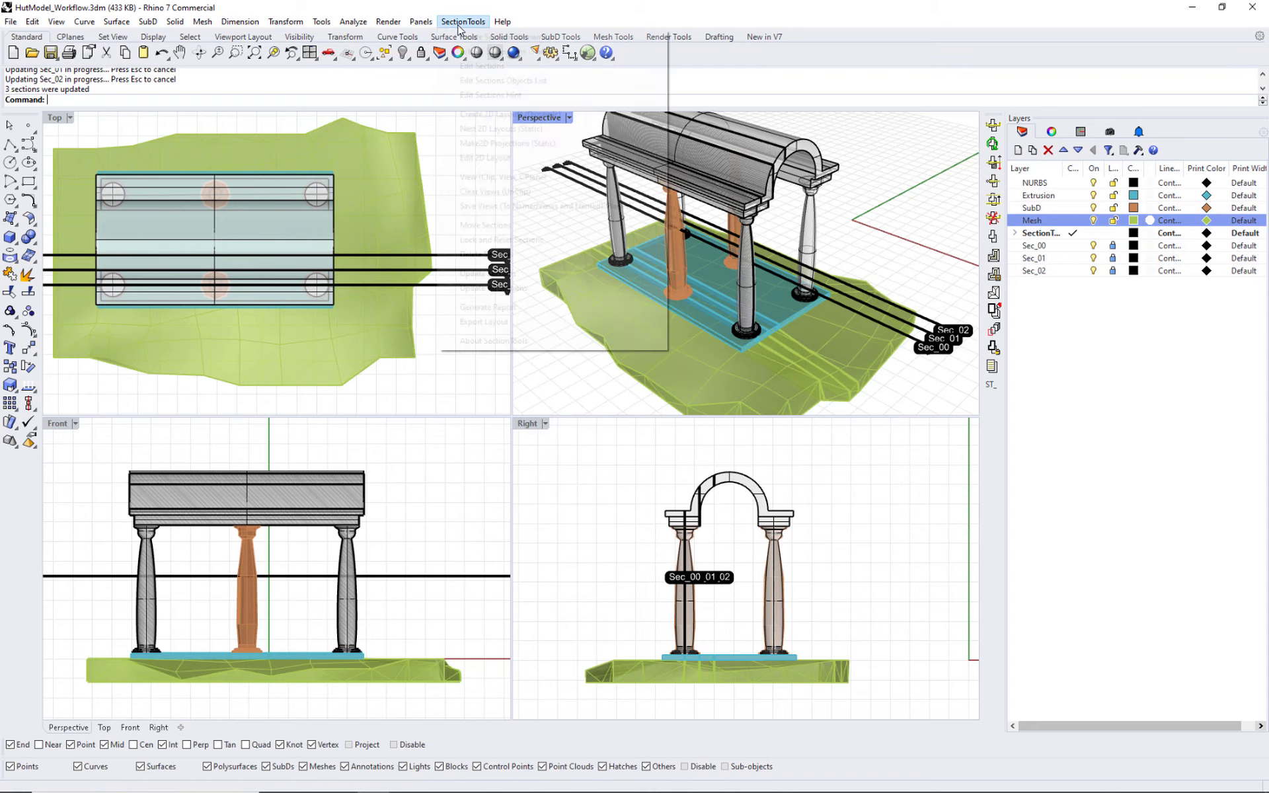
pyautogui.click(493, 226)
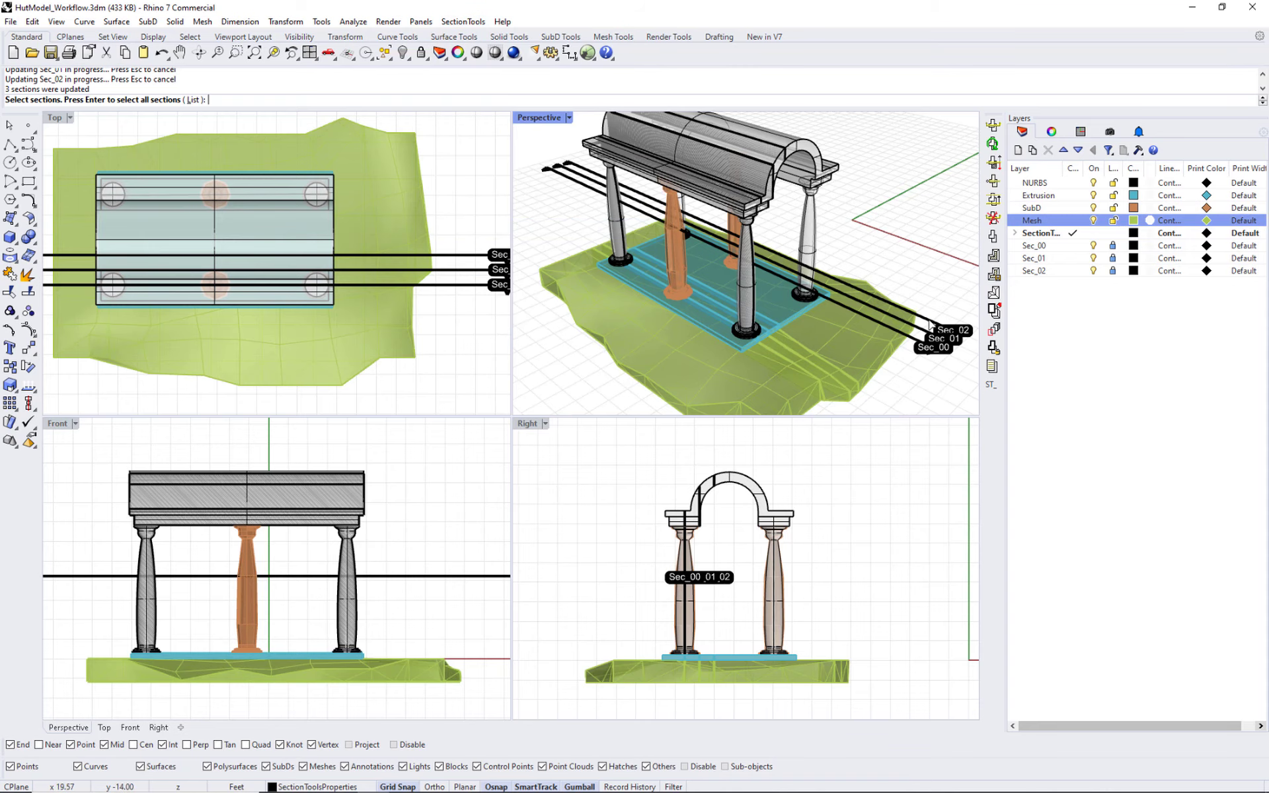
pyautogui.click(951, 330)
pyautogui.rightClick(251, 235)
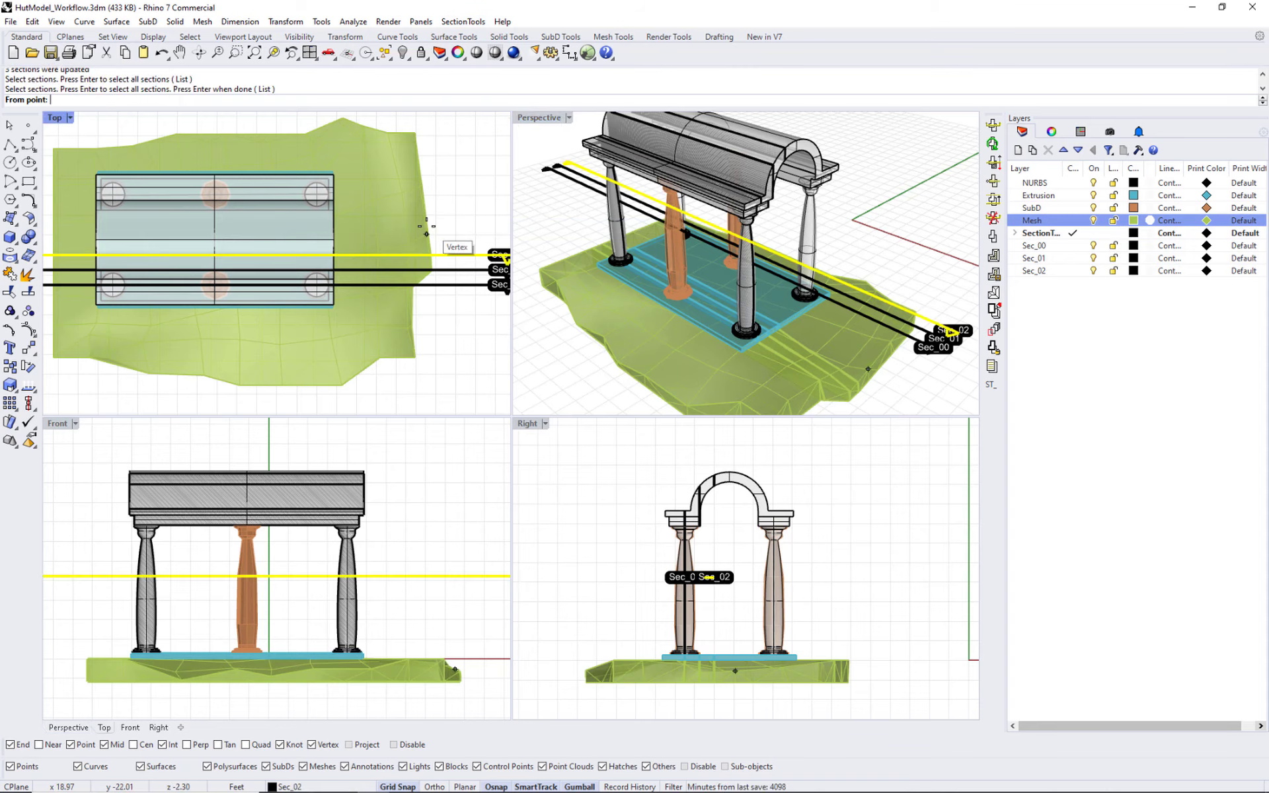
pyautogui.click(456, 235)
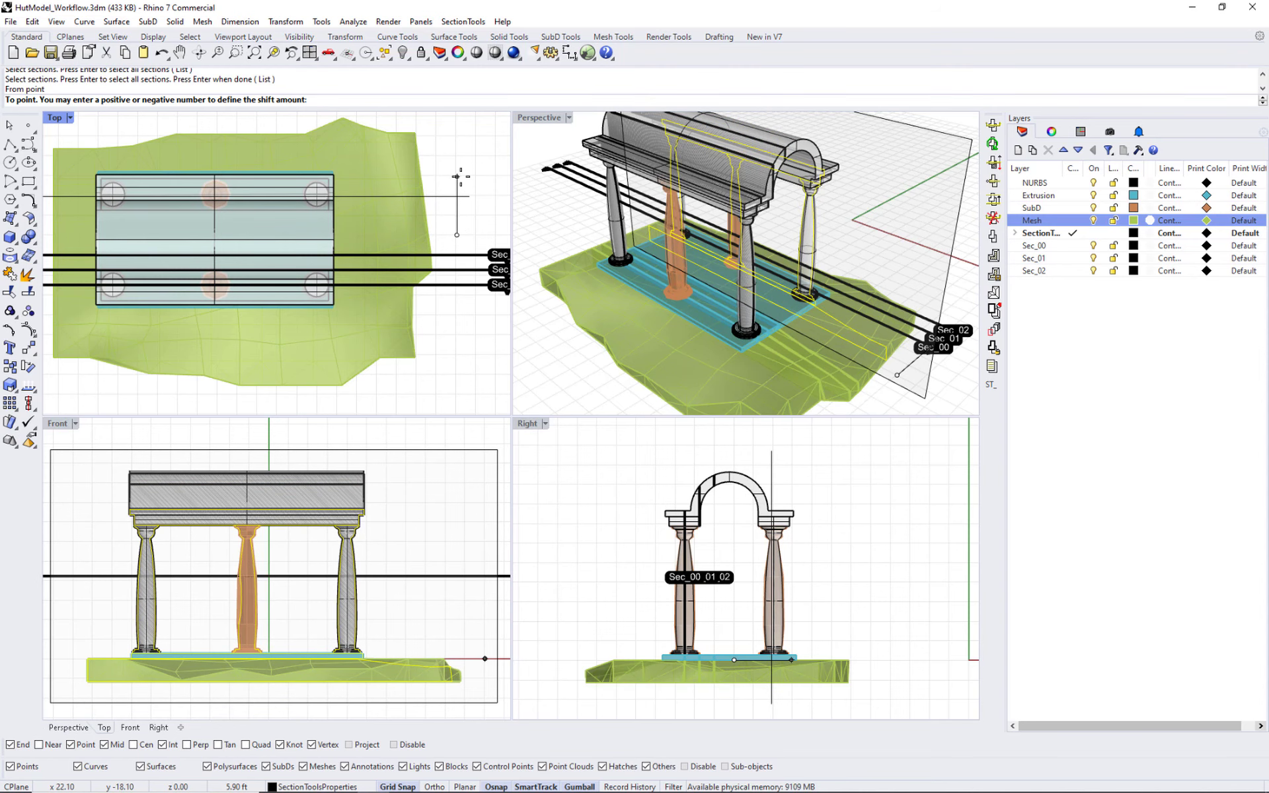
pyautogui.click(456, 177)
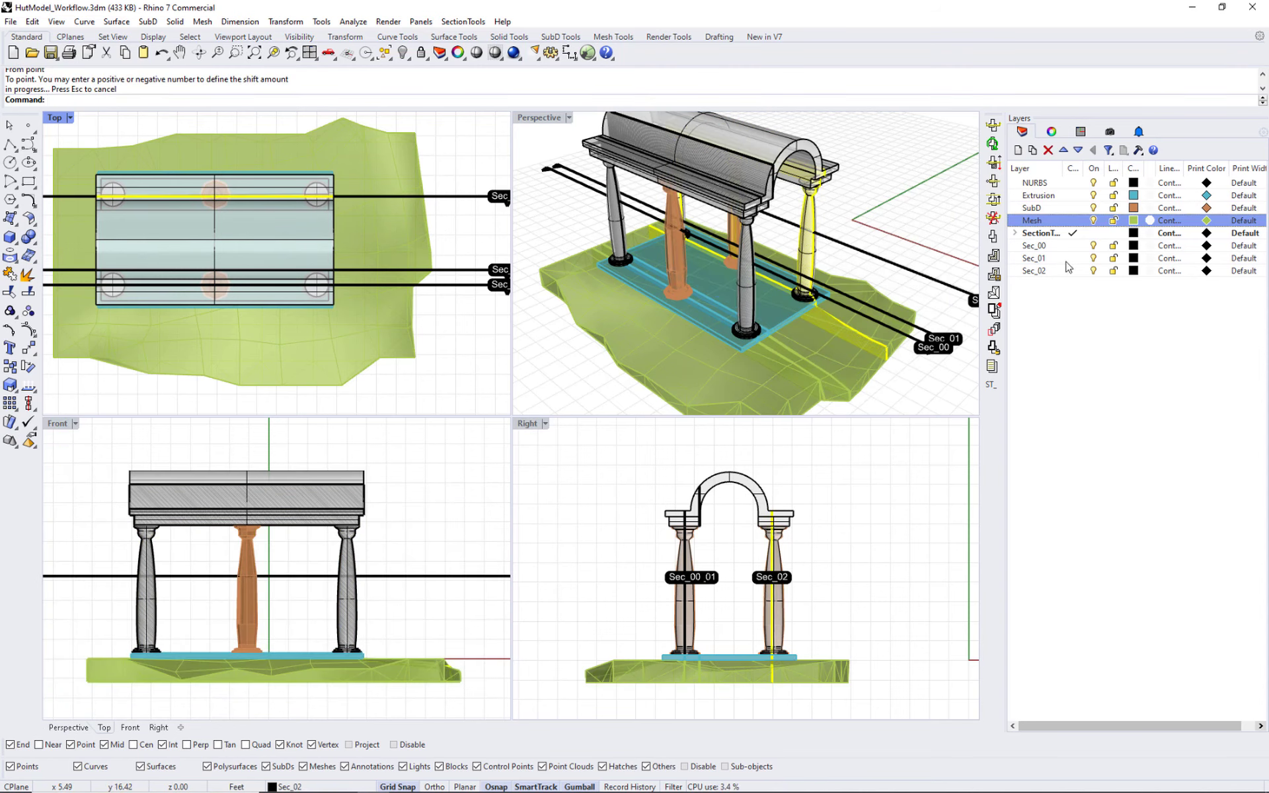
pyautogui.click(925, 236)
pyautogui.moveTo(925, 236); pyautogui.dragTo(774, 258, button='right')
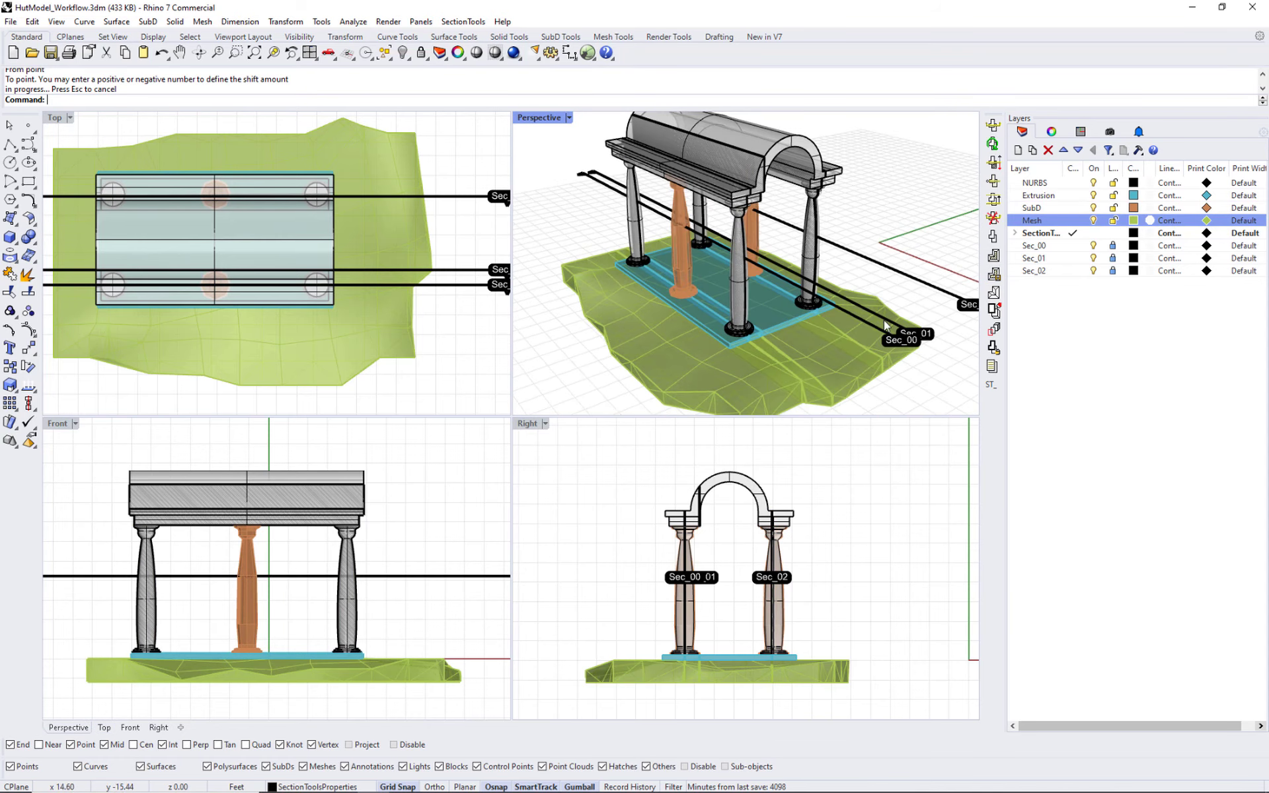
# Delete section Sec_01 with the SectionTools Delete Sections command
pyautogui.click(1035, 260)
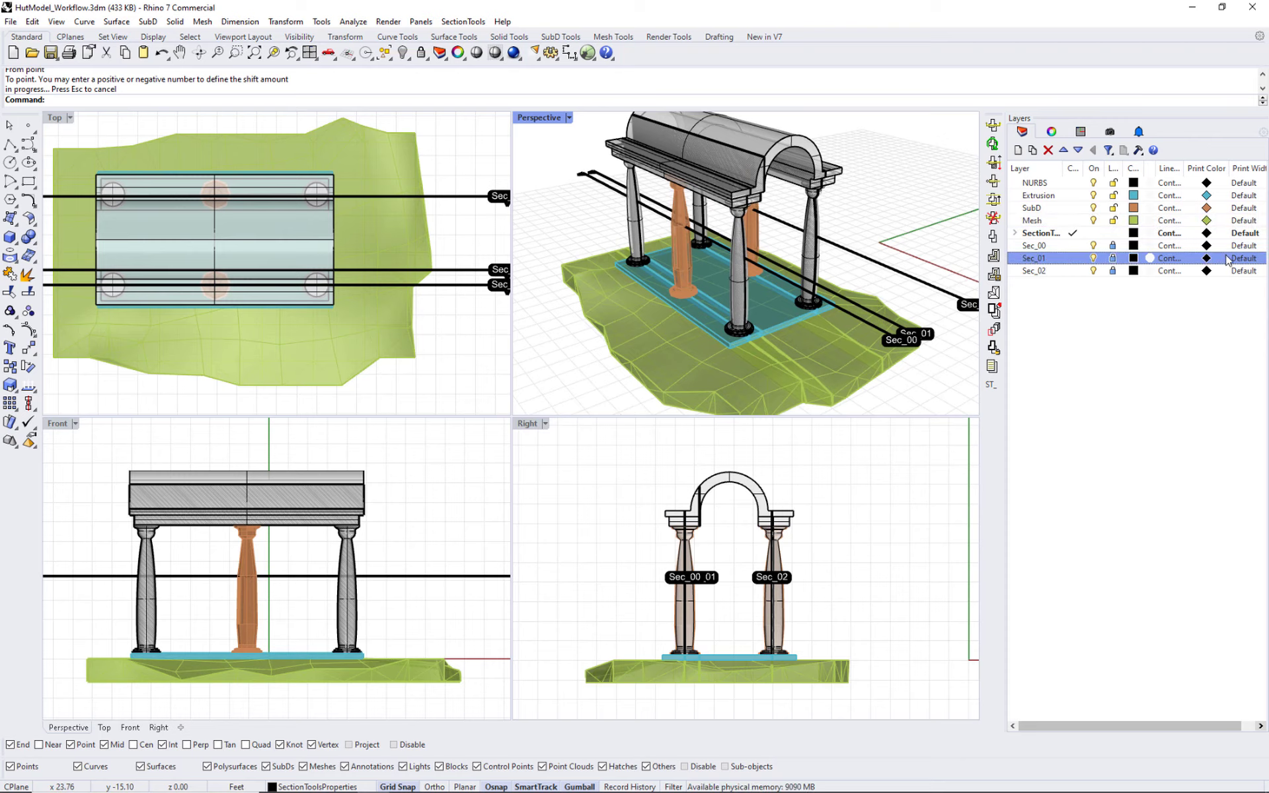
pyautogui.click(466, 23)
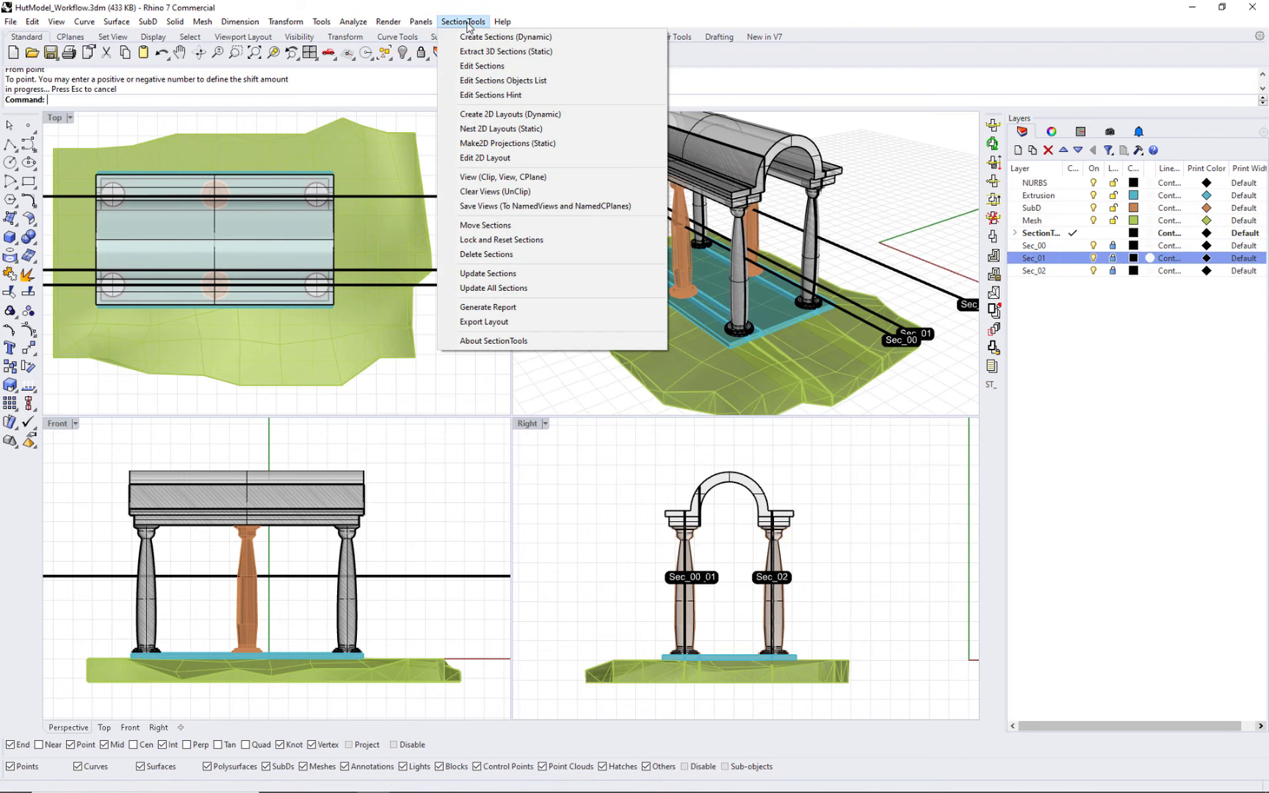
pyautogui.click(487, 254)
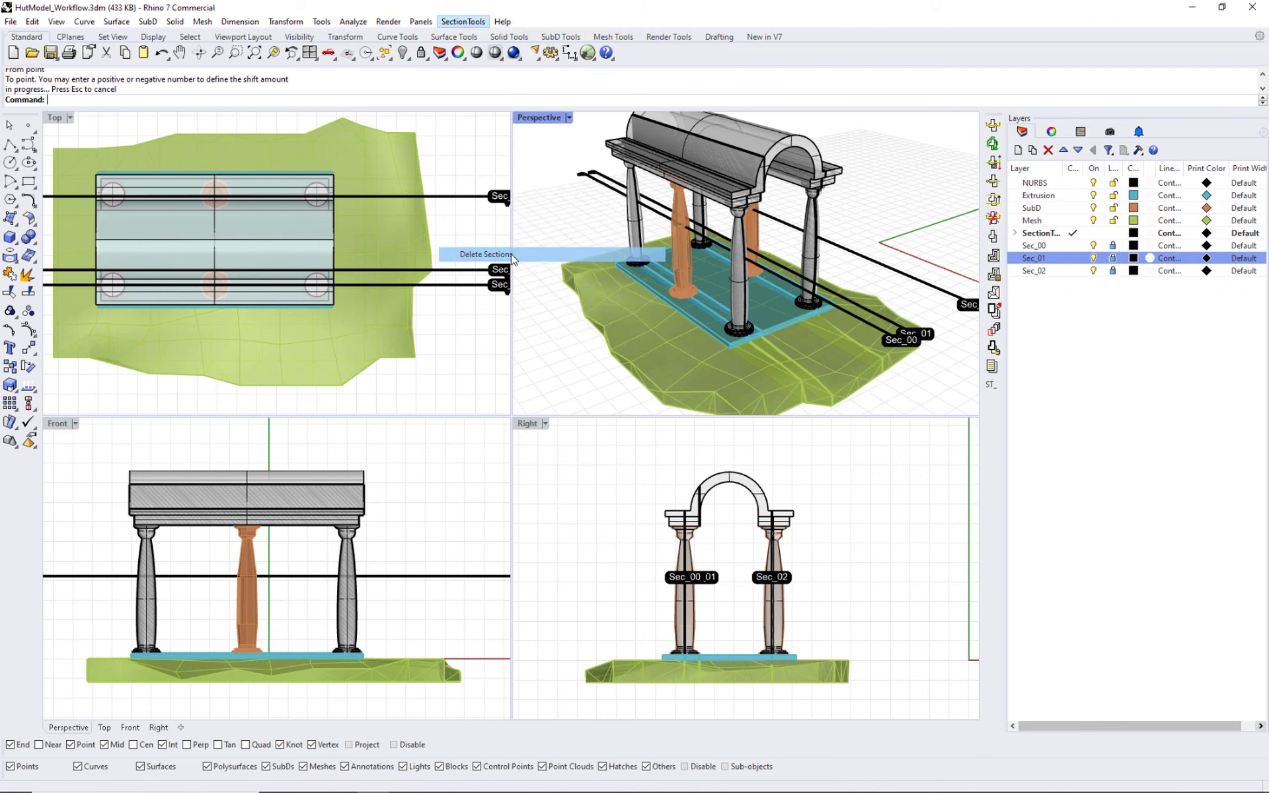
pyautogui.click(896, 322)
pyautogui.press('Return')
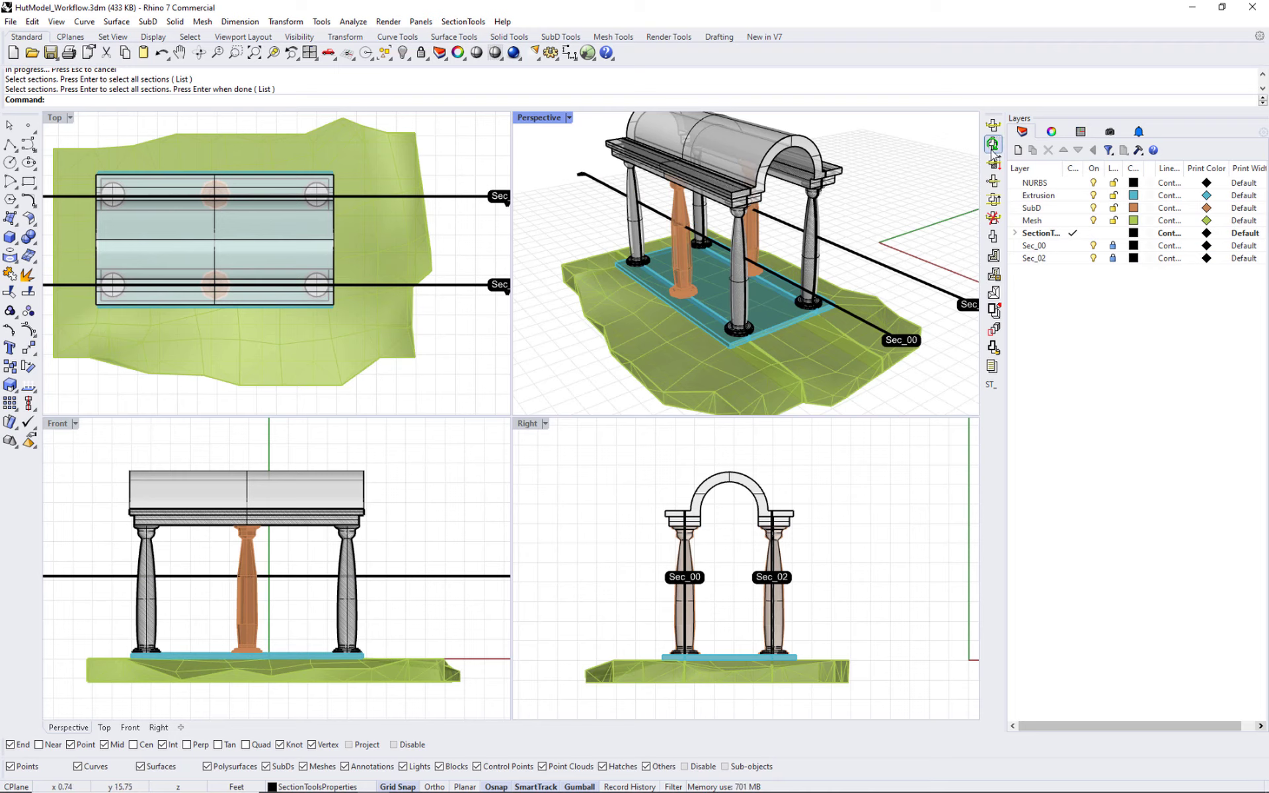
# Update all remaining sections and clear the resulting selection
pyautogui.click(474, 25)
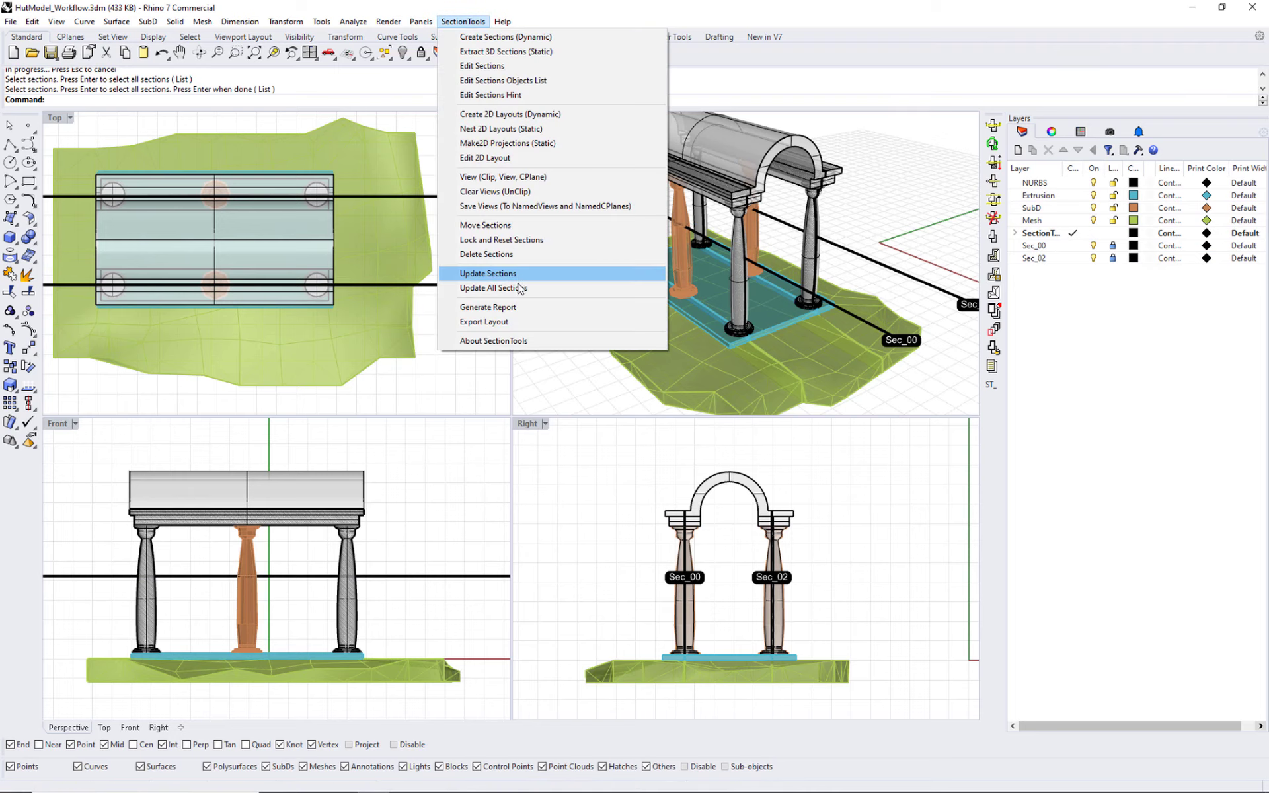
pyautogui.click(520, 288)
pyautogui.moveTo(853, 284)
pyautogui.mouseDown(button='right')
pyautogui.moveTo(795, 271)
pyautogui.moveTo(846, 258)
pyautogui.mouseUp(button='right')
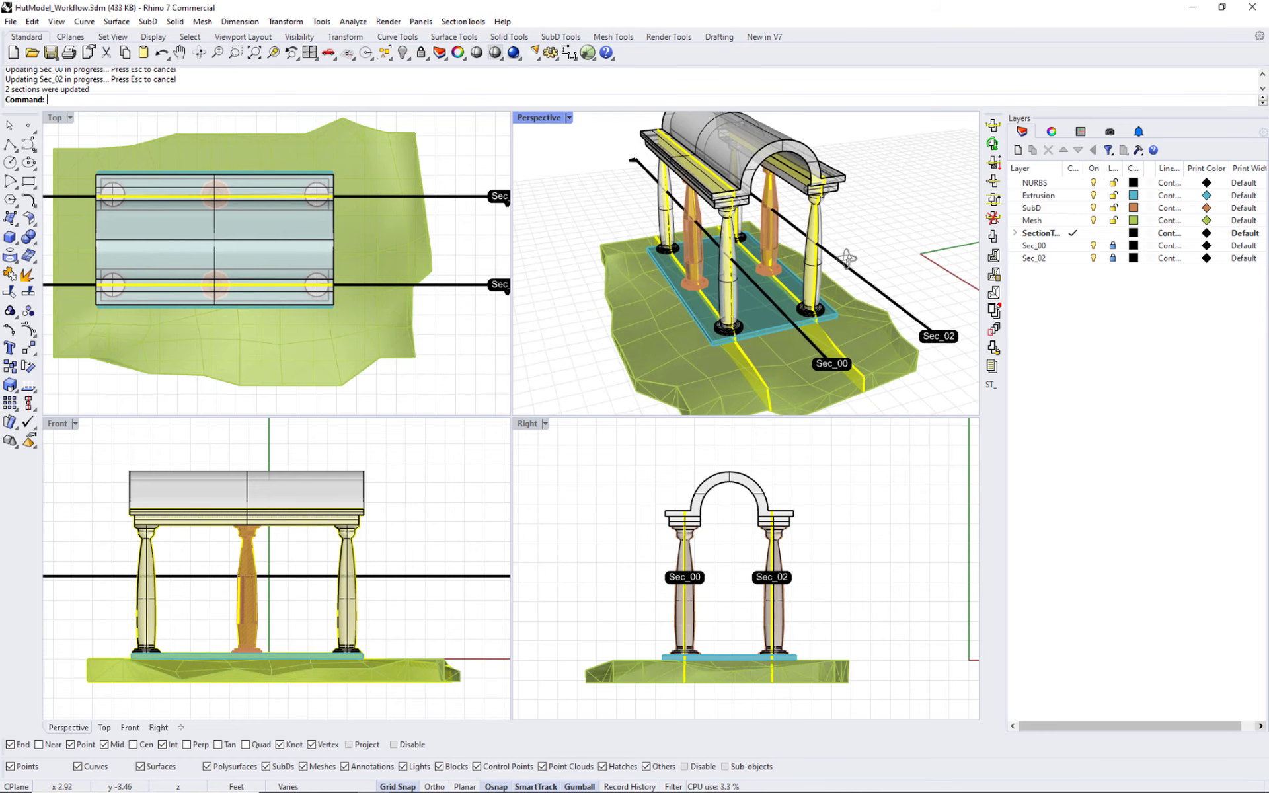
pyautogui.scroll(-2, 753, 277)
pyautogui.moveTo(695, 292); pyautogui.dragTo(748, 291, button='right')
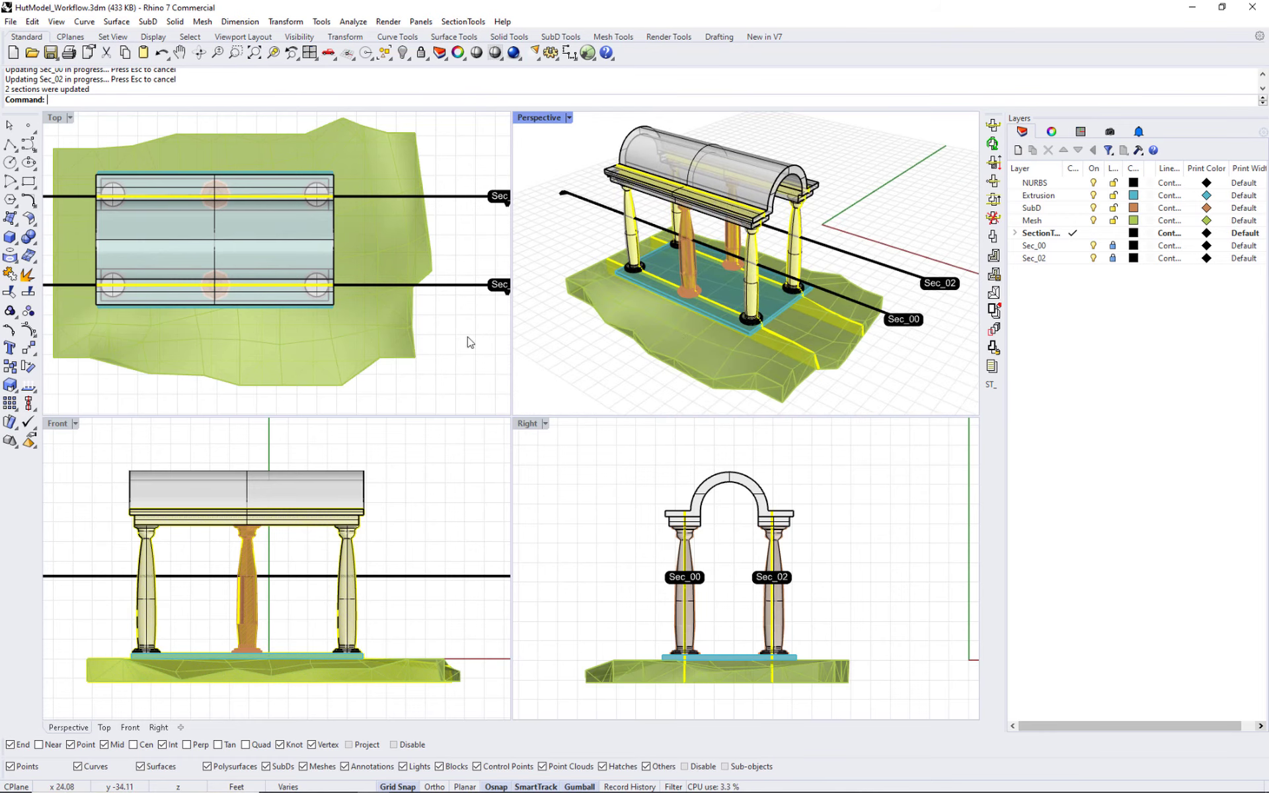
pyautogui.click(610, 368)
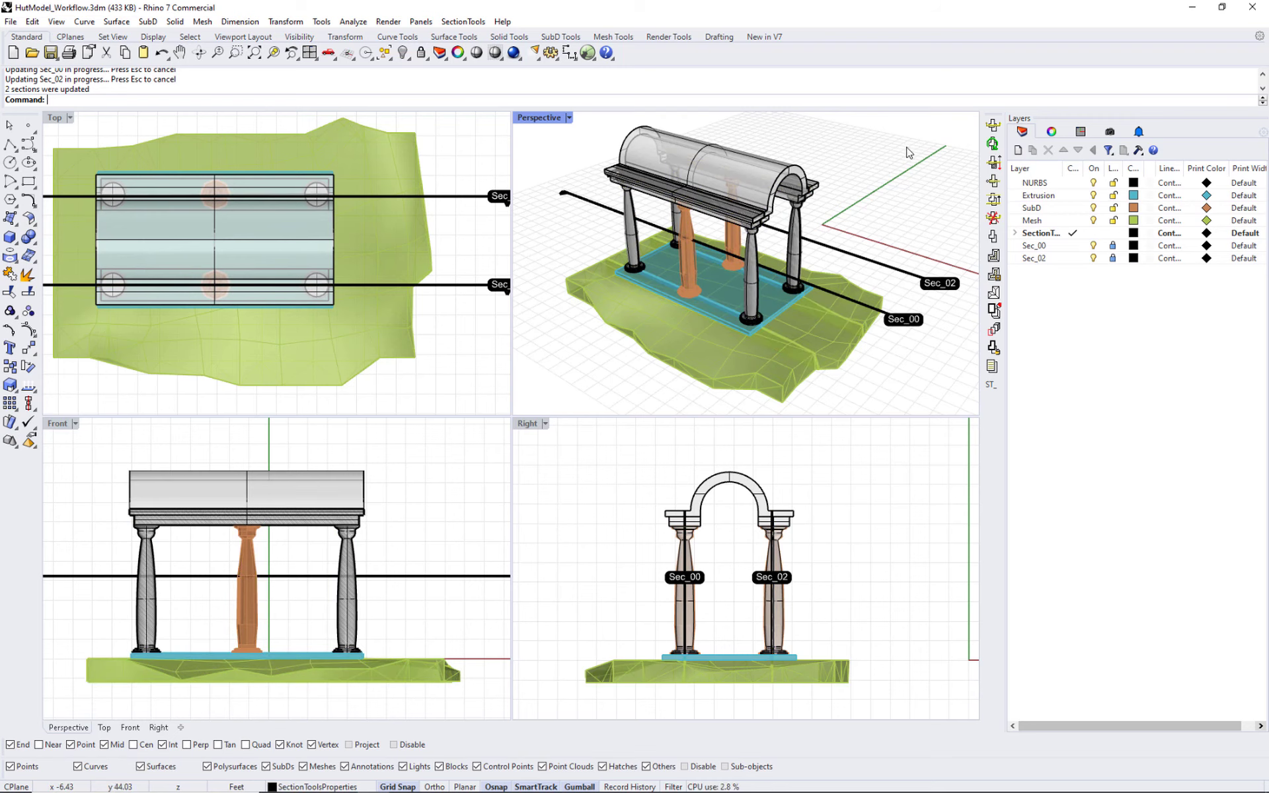
# Create a dynamic 2D layout of section Sec_00, placed beside the model in the Top view, and inspect it
pyautogui.click(469, 24)
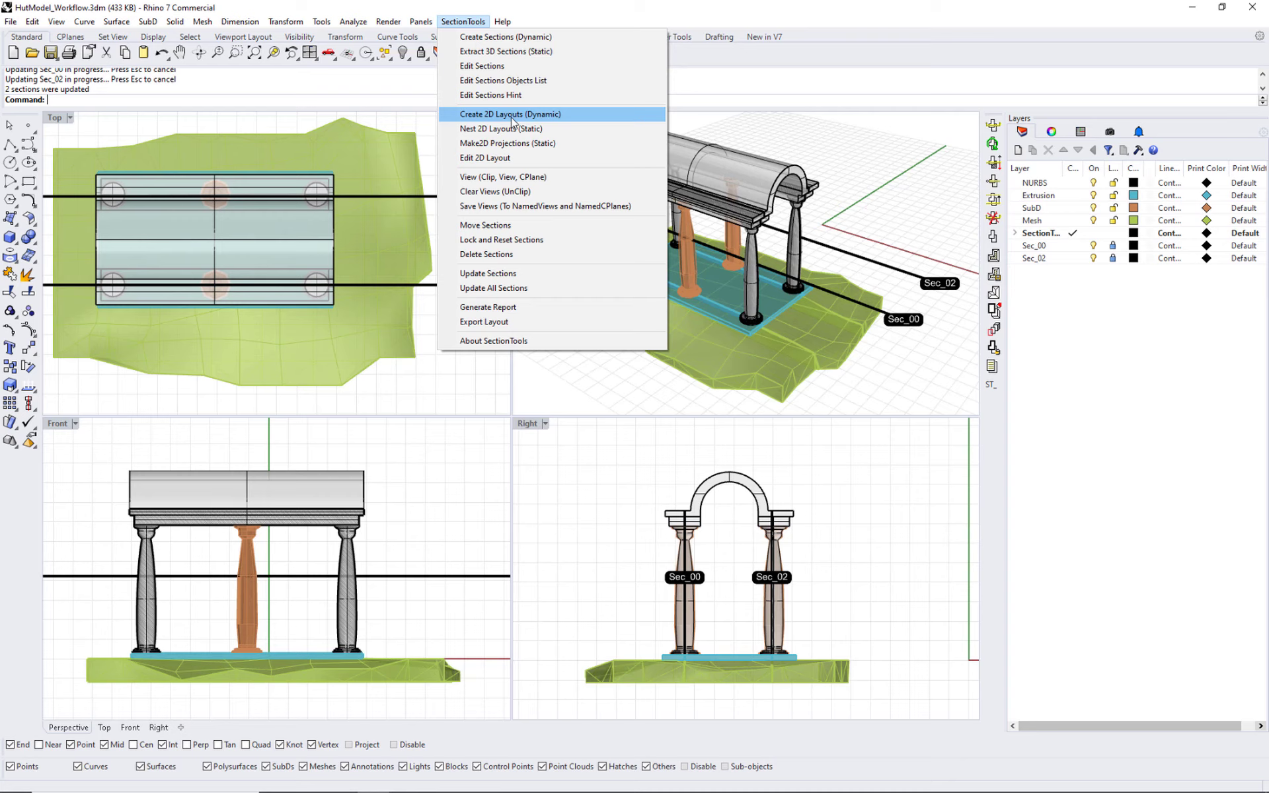
pyautogui.click(513, 116)
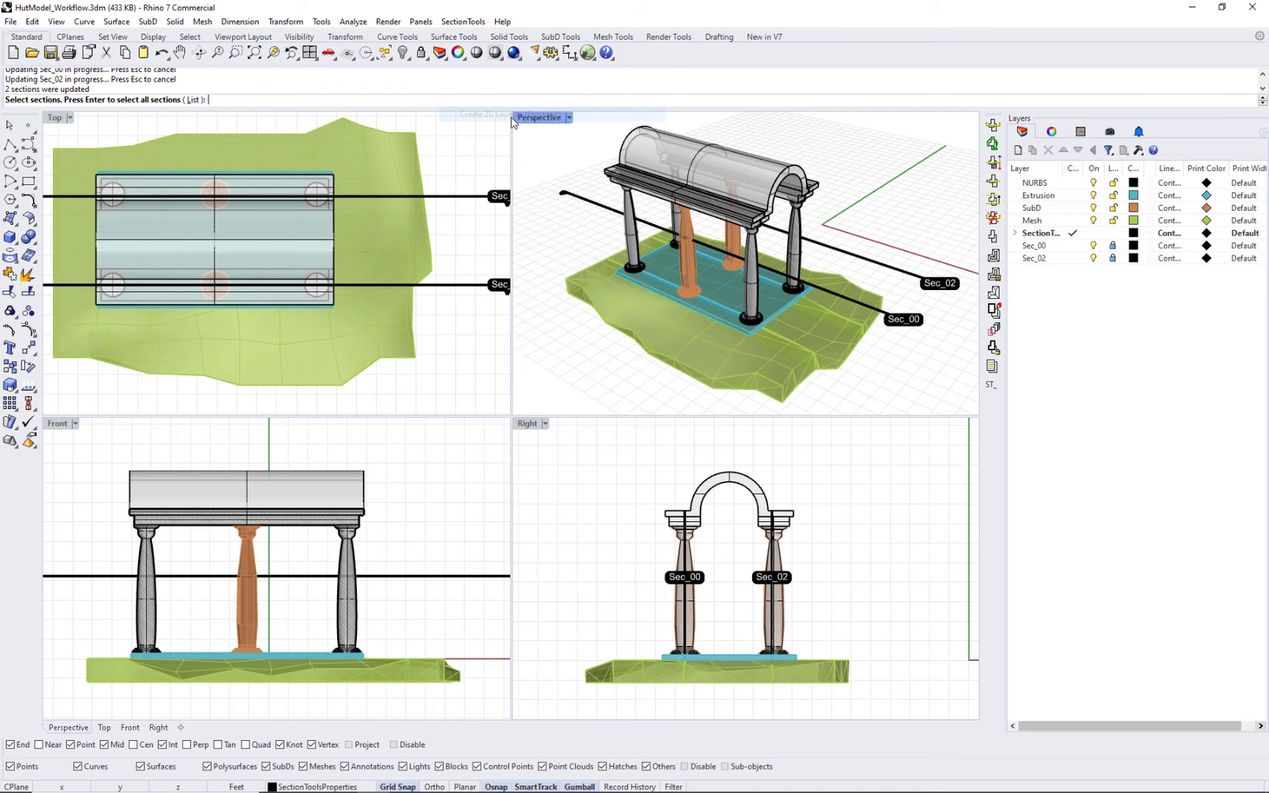
pyautogui.click(853, 301)
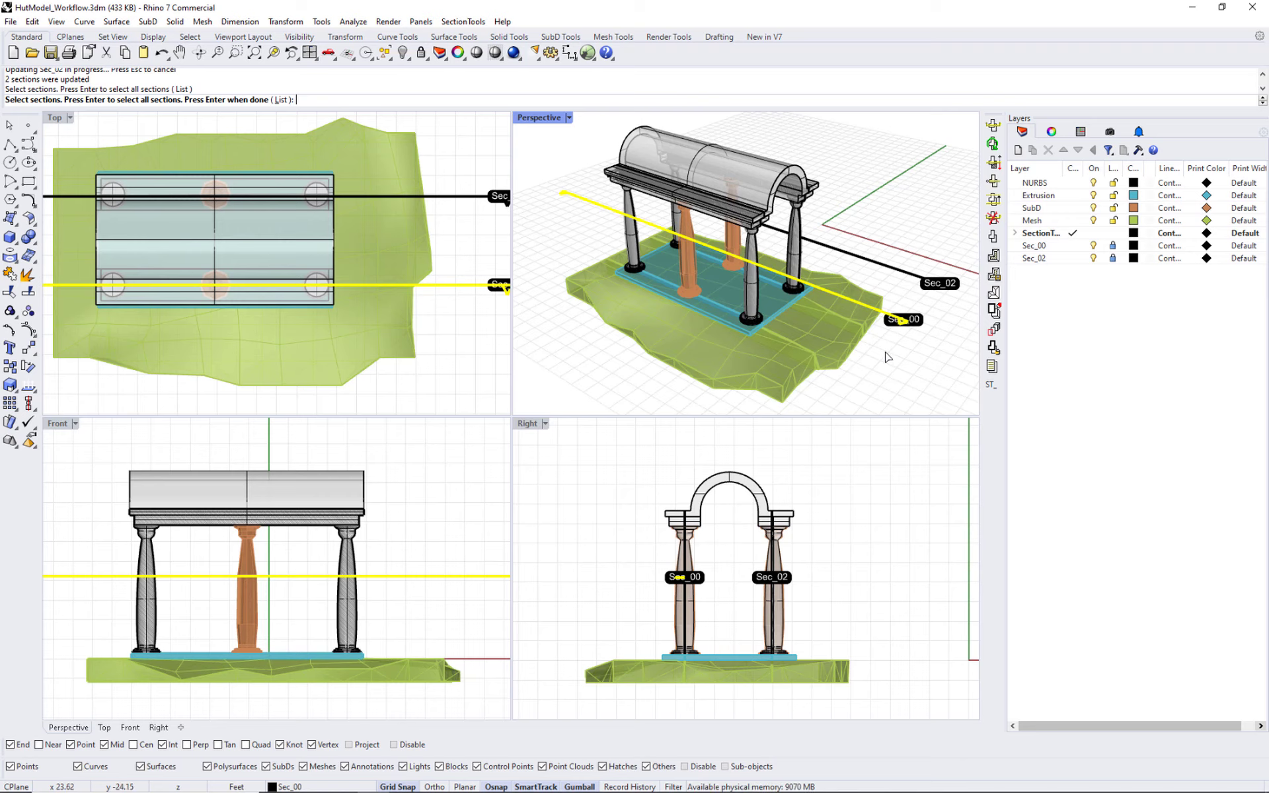
pyautogui.press('Return')
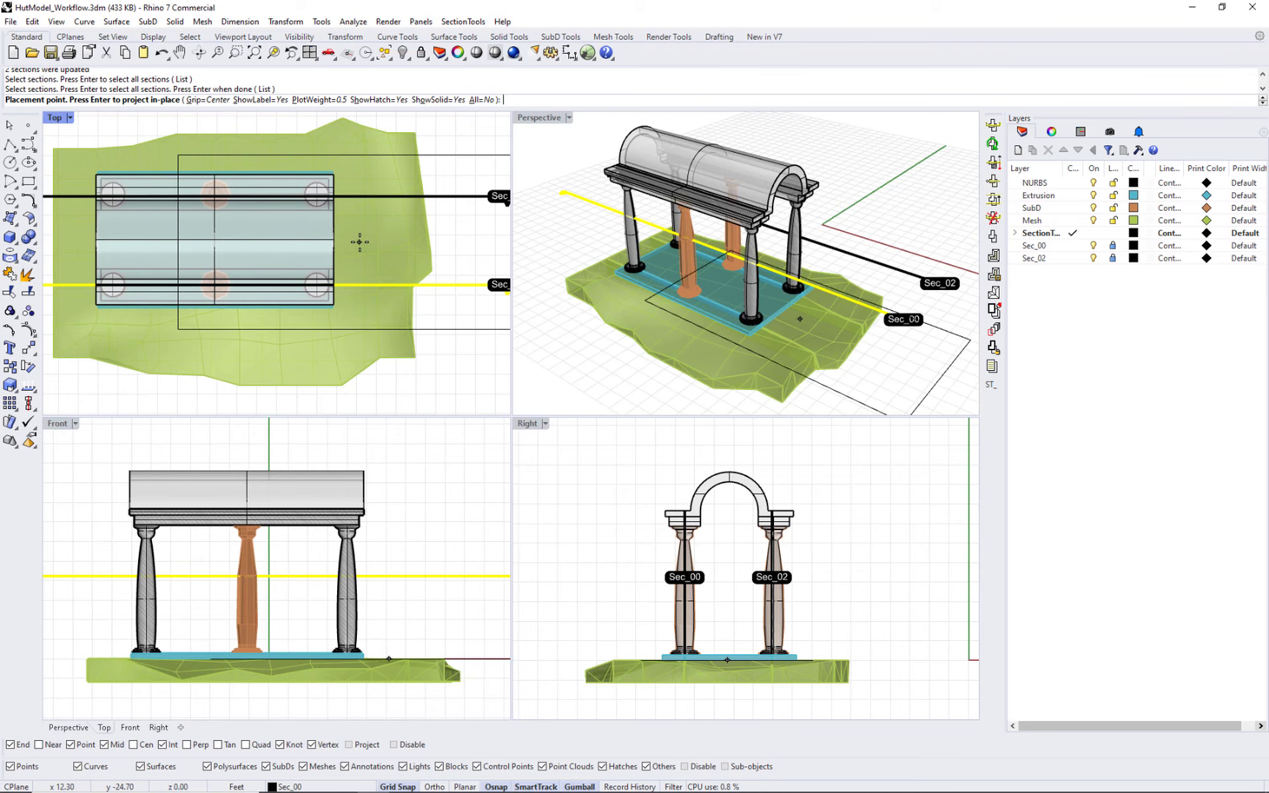
pyautogui.scroll(-5, 446, 185)
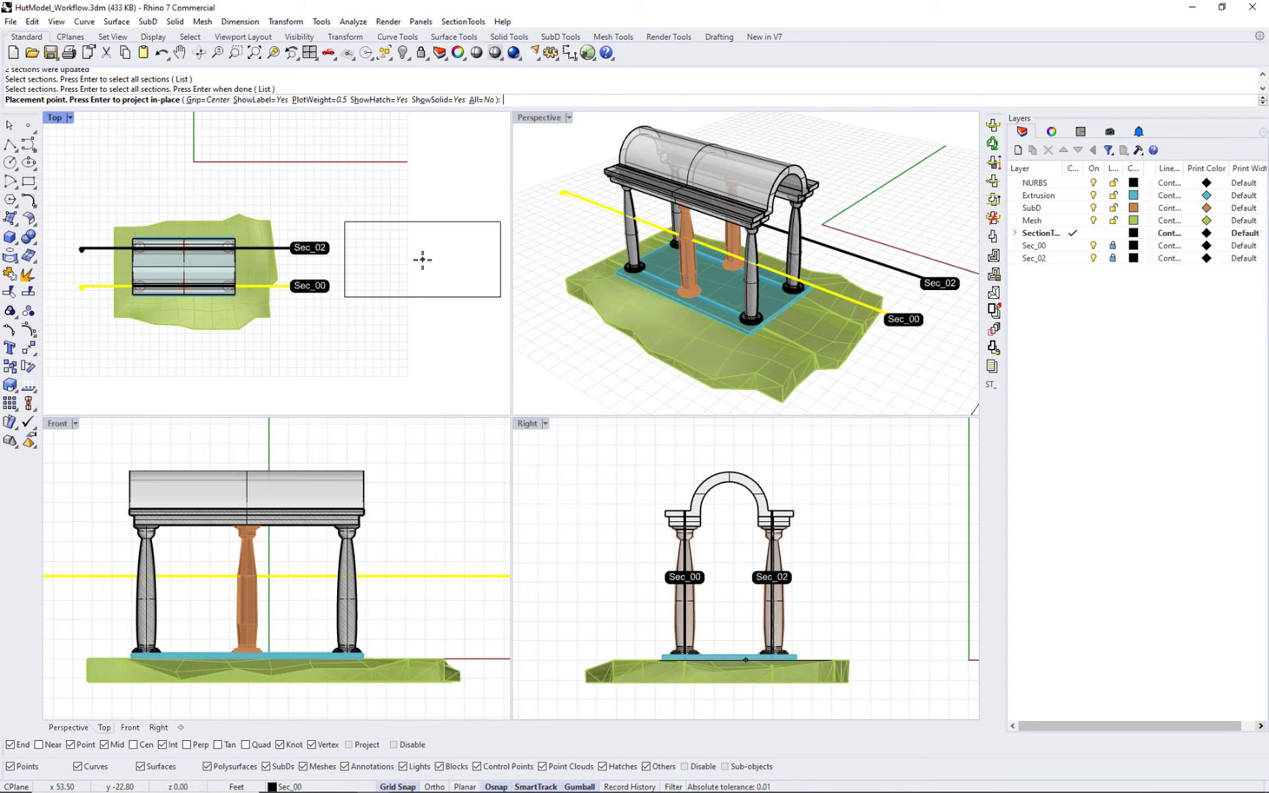
pyautogui.click(422, 259)
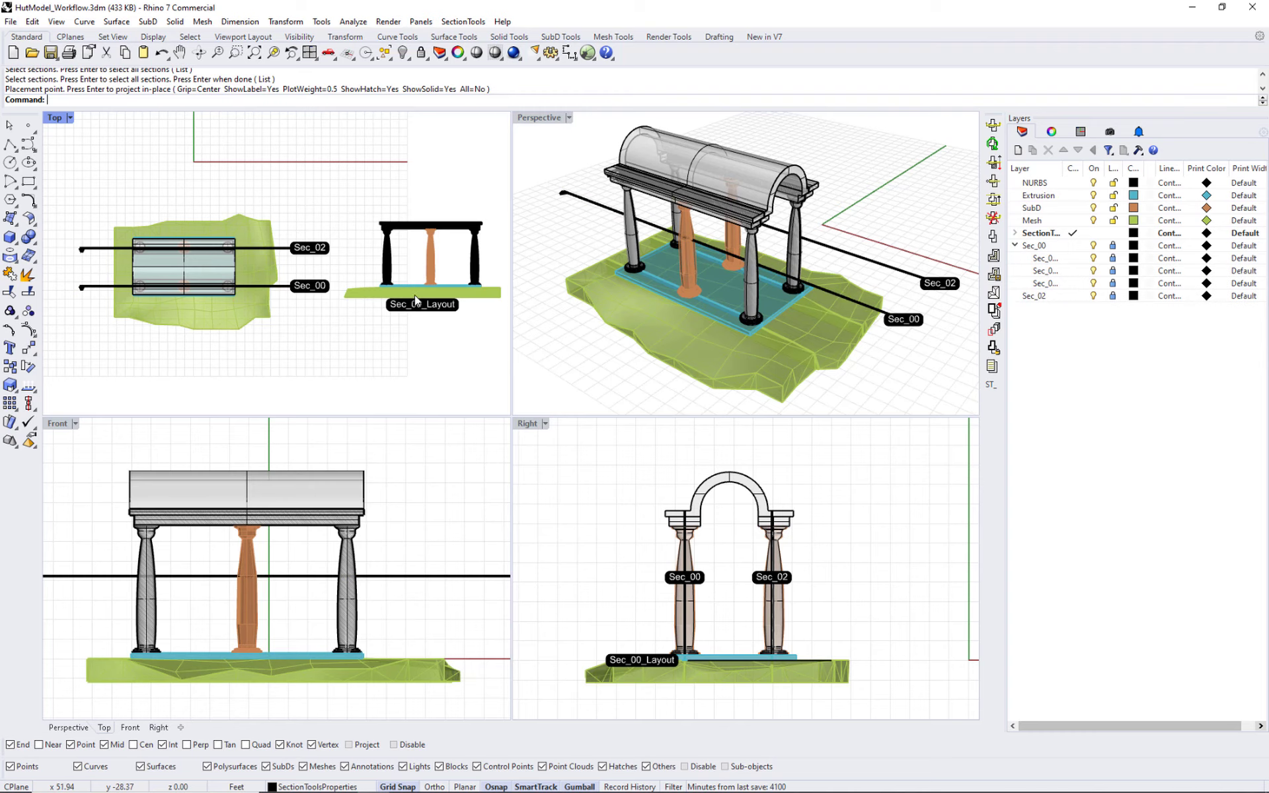
pyautogui.scroll(5, 454, 283)
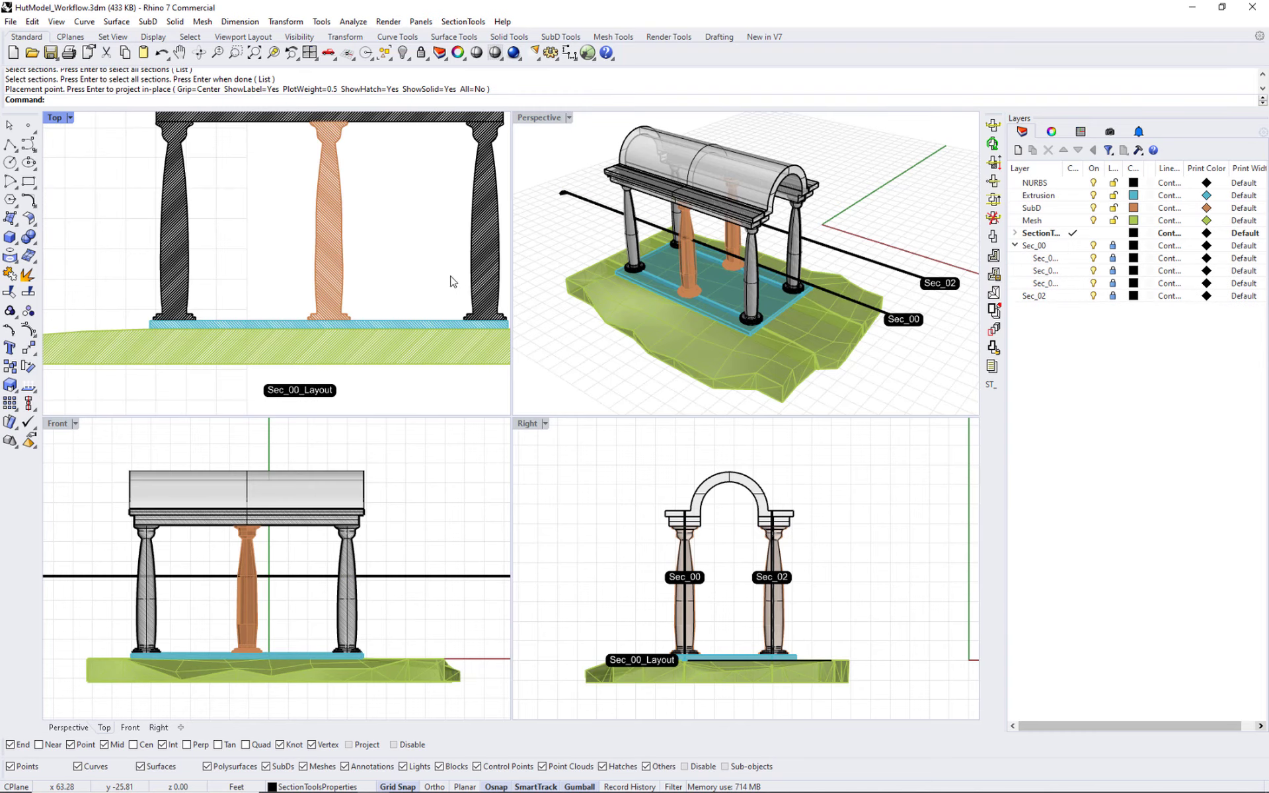
pyautogui.scroll(-4, 337, 293)
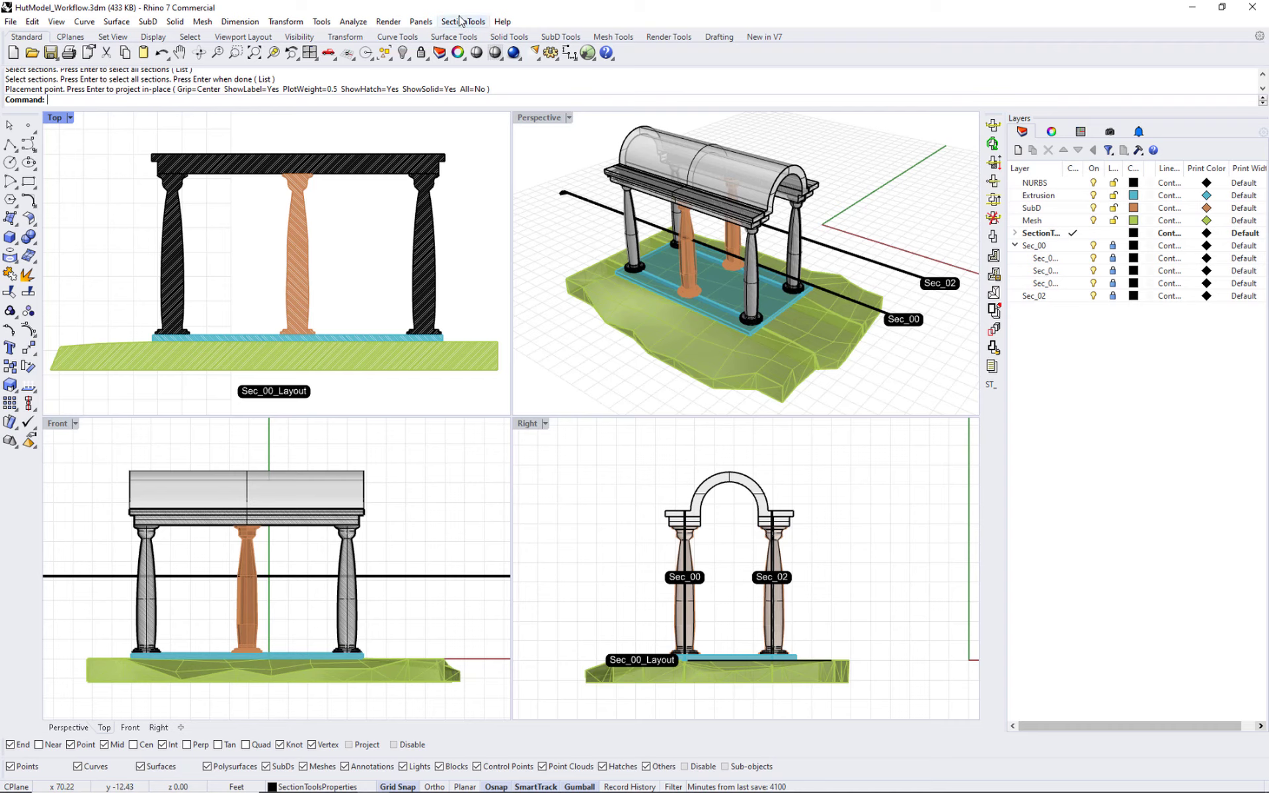
# Edit section Sec_00 to set its hatch scale to 2, and inspect the hatching in the Perspective view
pyautogui.click(460, 23)
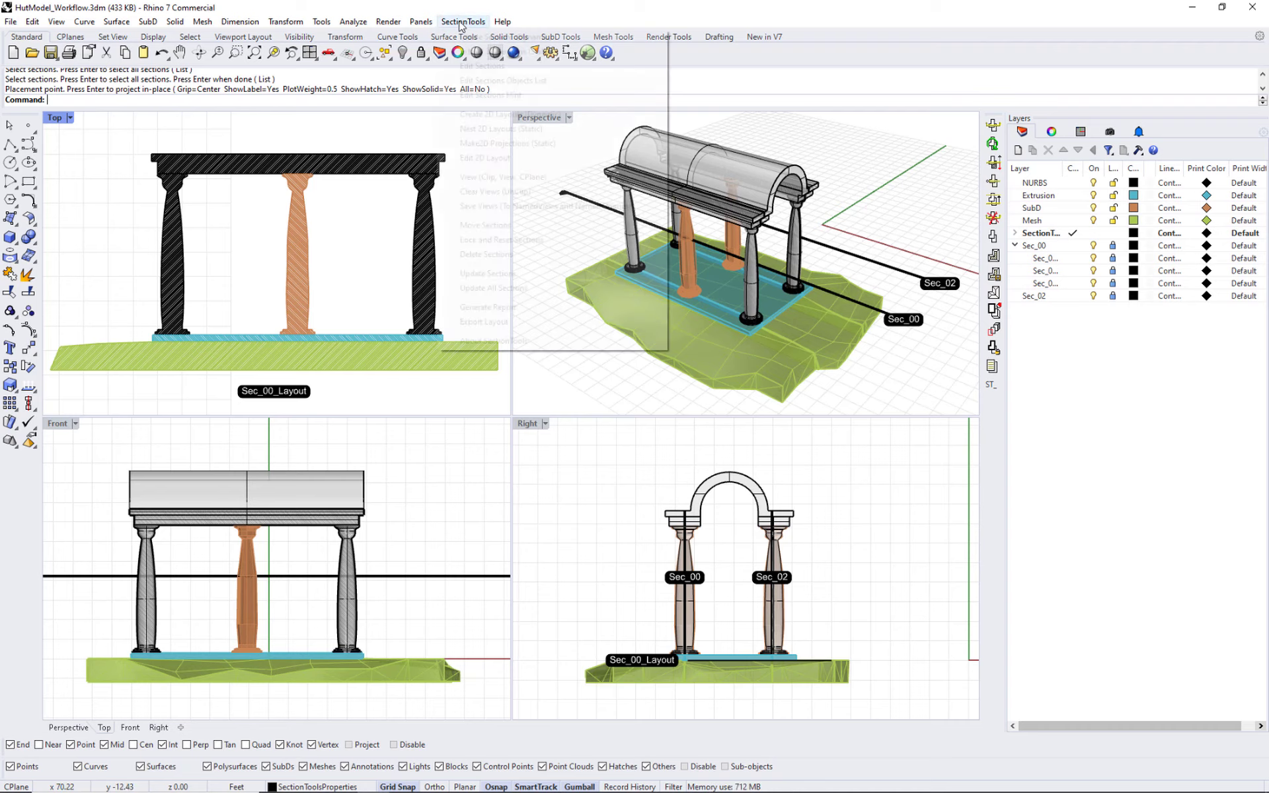
pyautogui.click(496, 68)
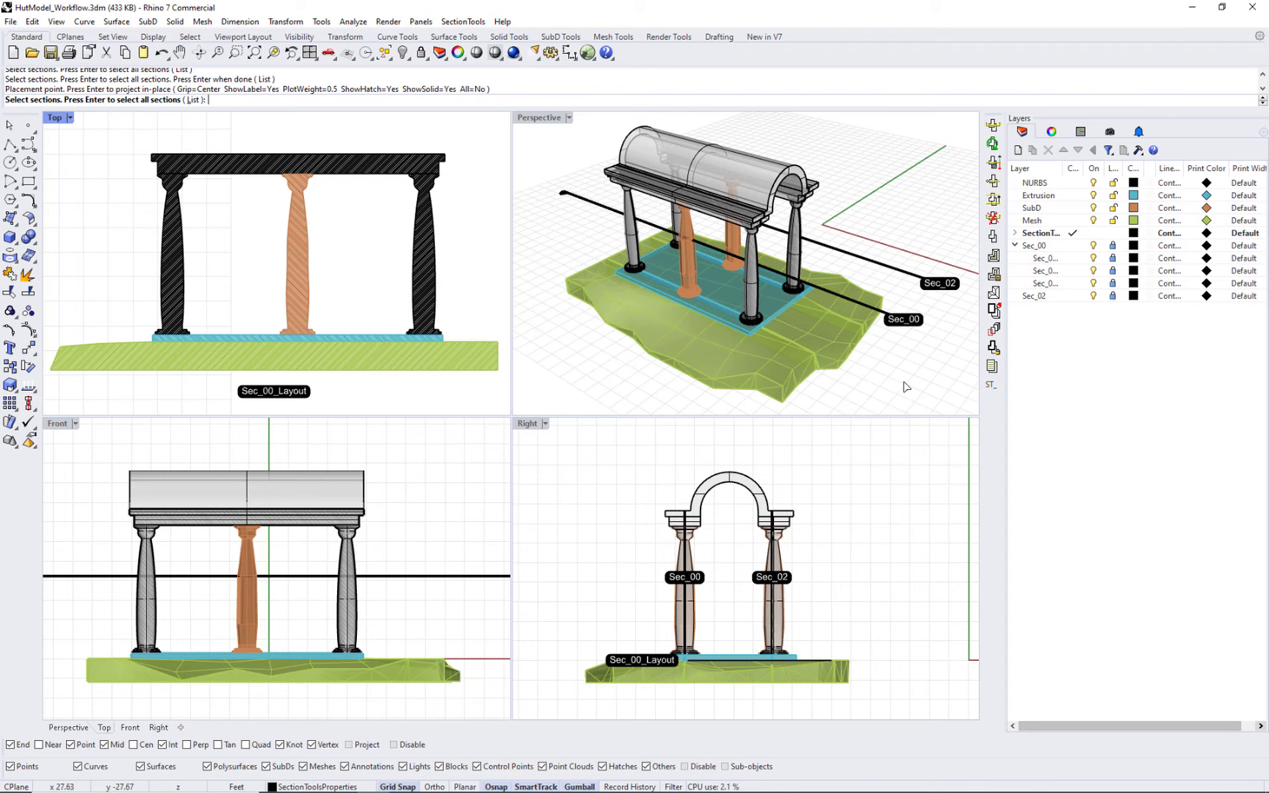
pyautogui.click(861, 302)
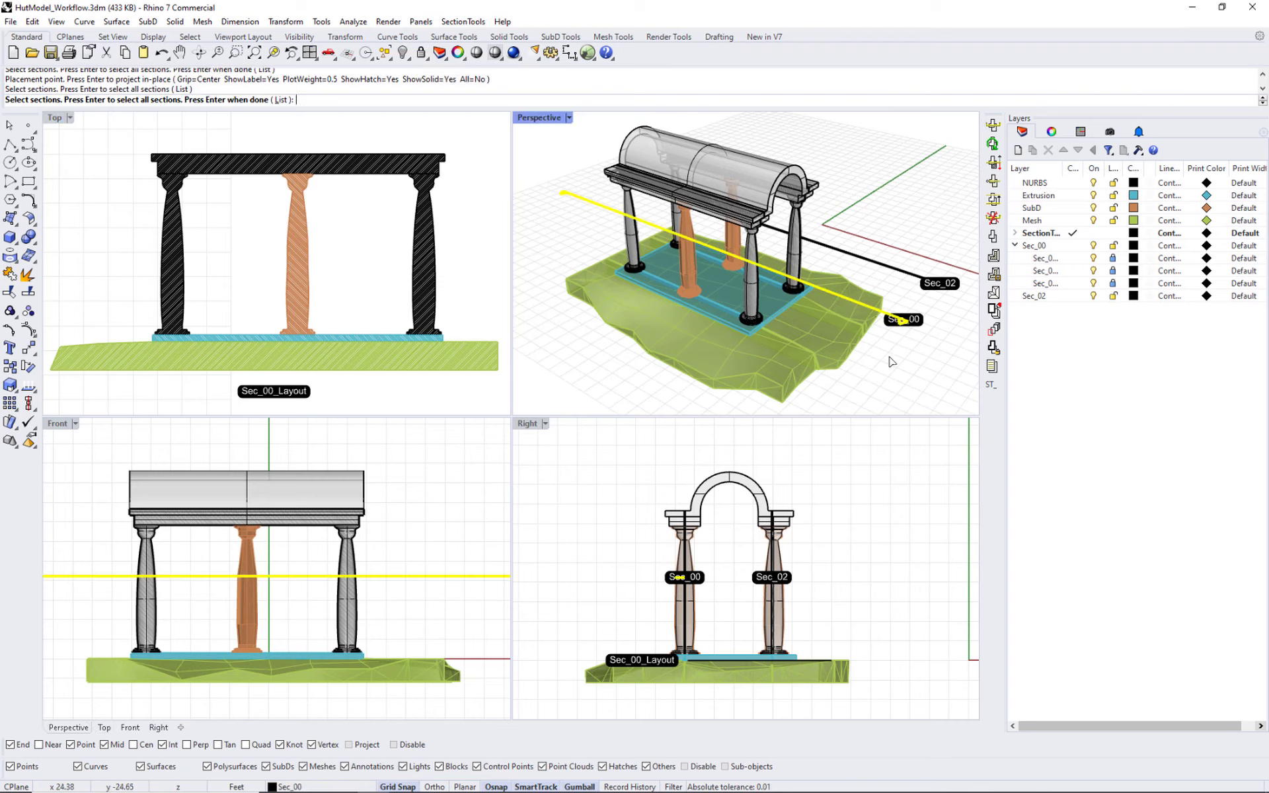
pyautogui.press('Return')
pyautogui.click(429, 90)
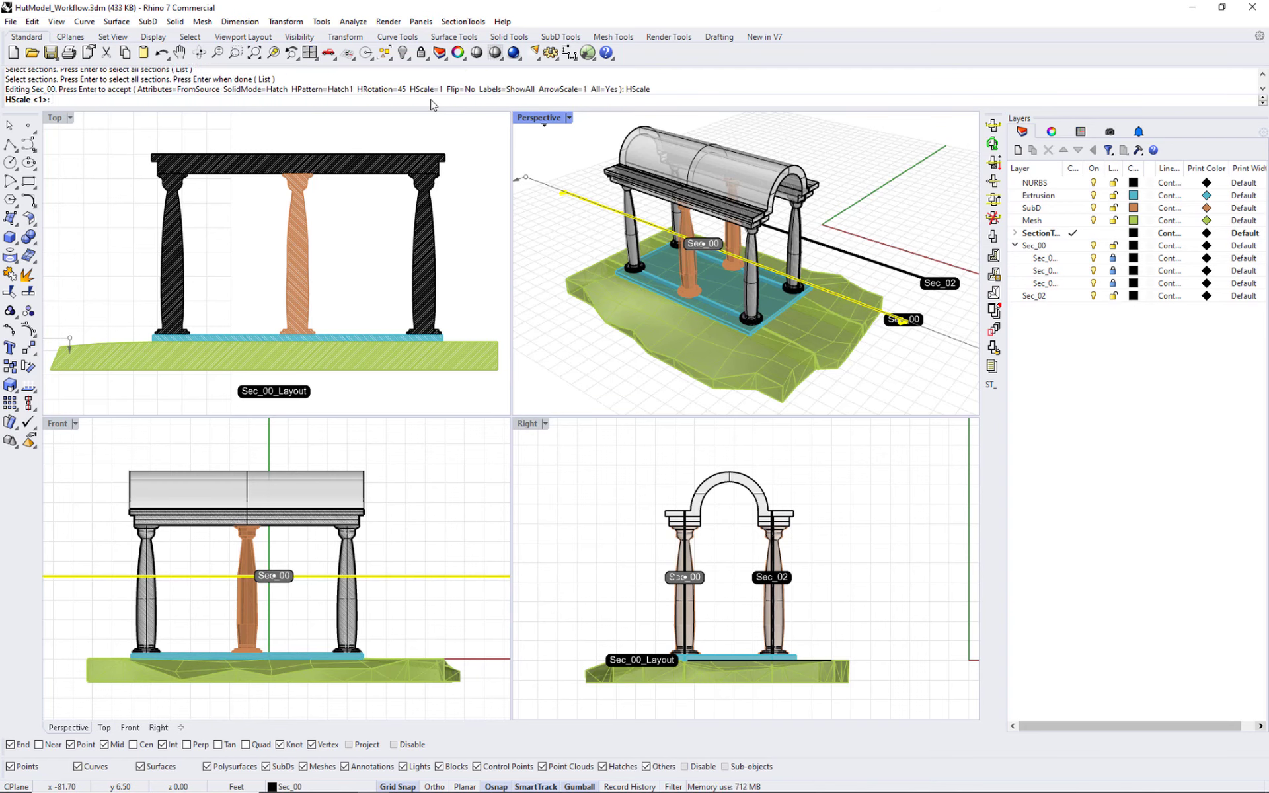
pyautogui.write('2')
pyautogui.press('Return')
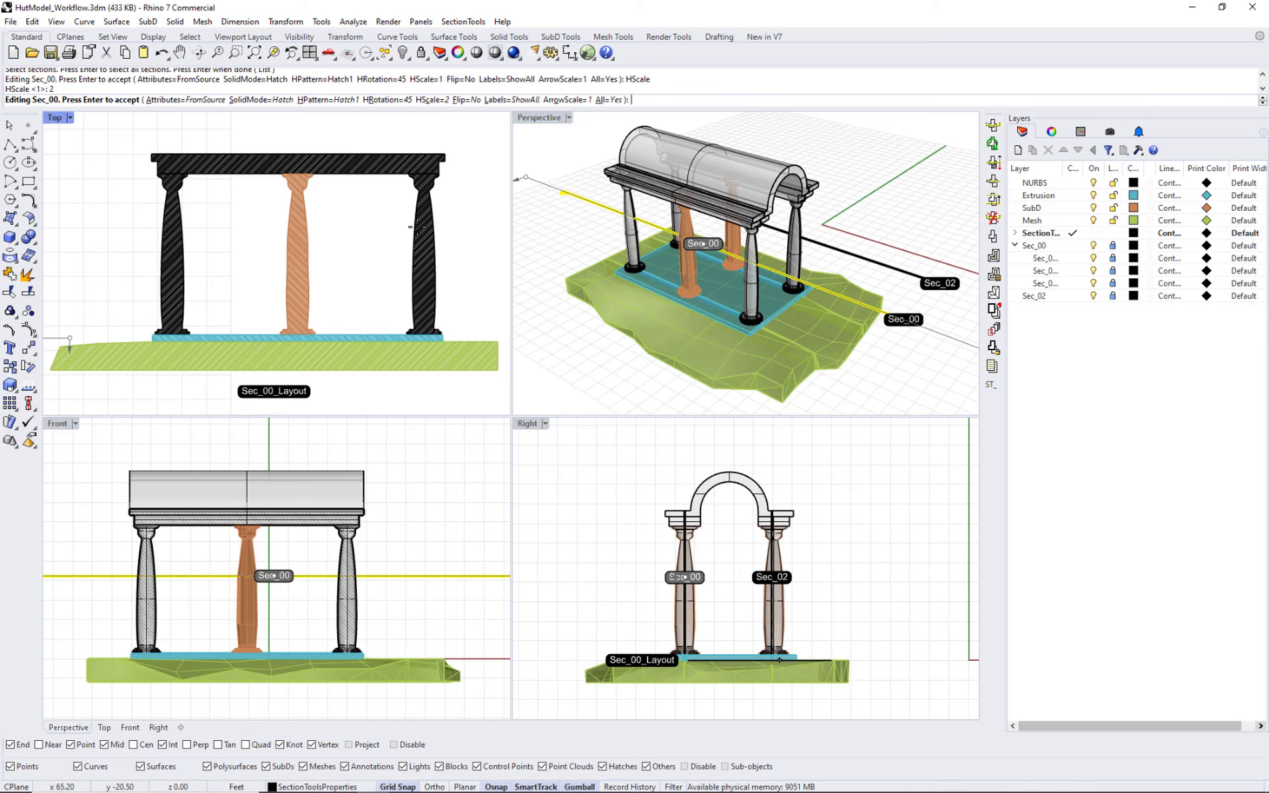
pyautogui.press('Return')
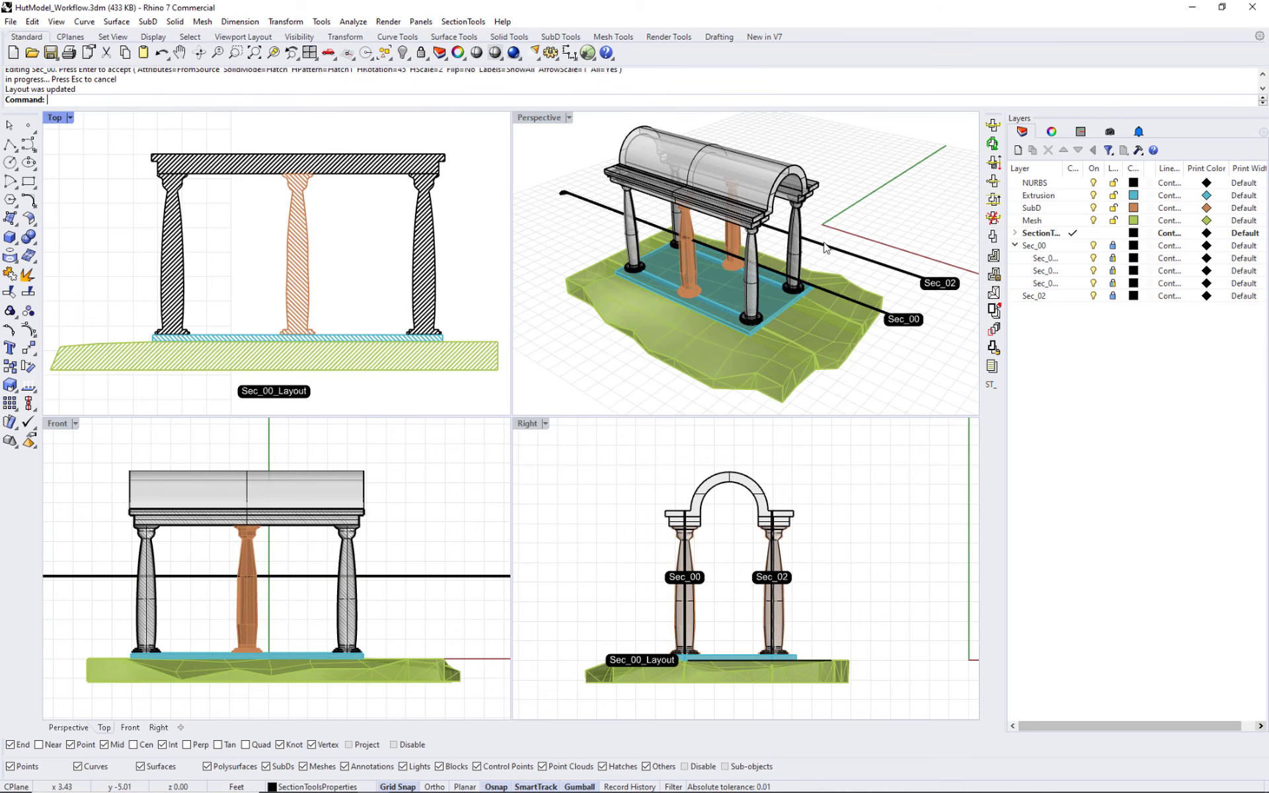
pyautogui.scroll(6, 757, 264)
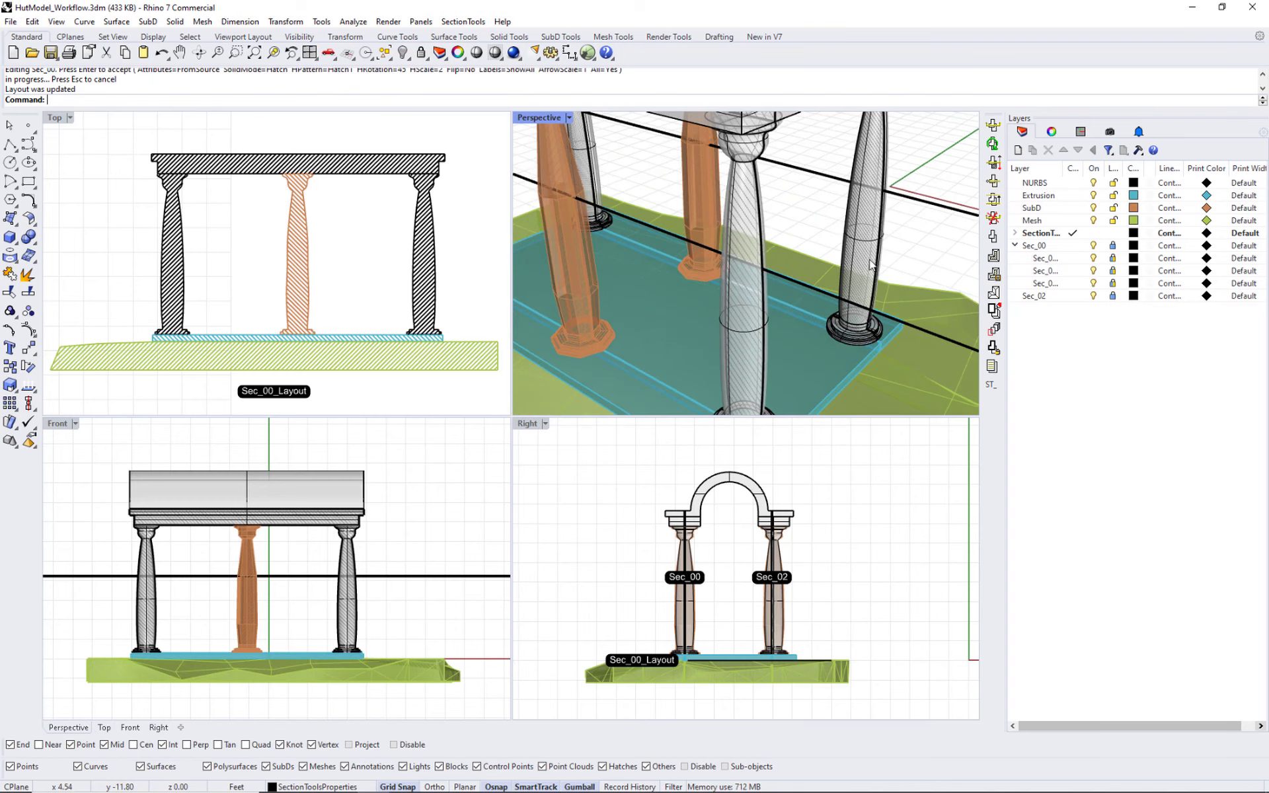
pyautogui.scroll(-6, 724, 257)
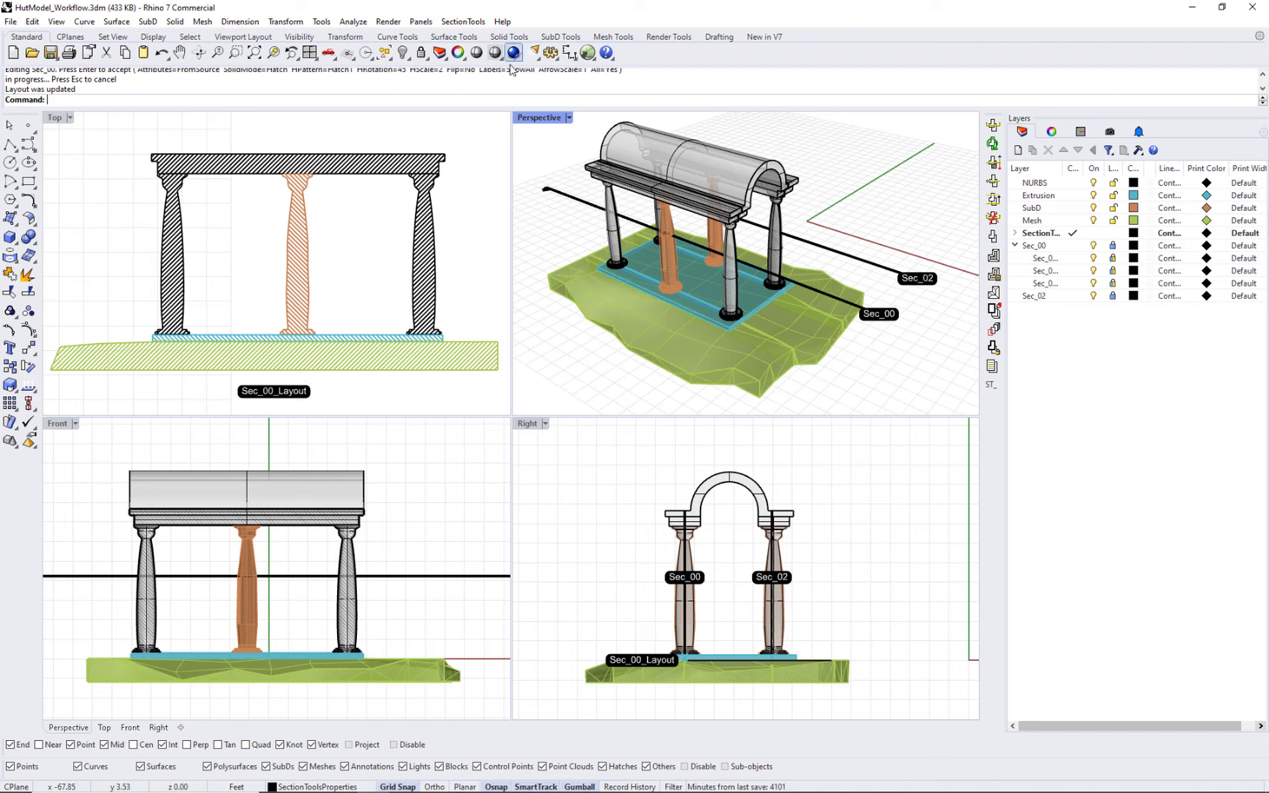
# Edit the 2D layout of section Sec_00, turning its label off and setting its grip to Min
pyautogui.click(462, 22)
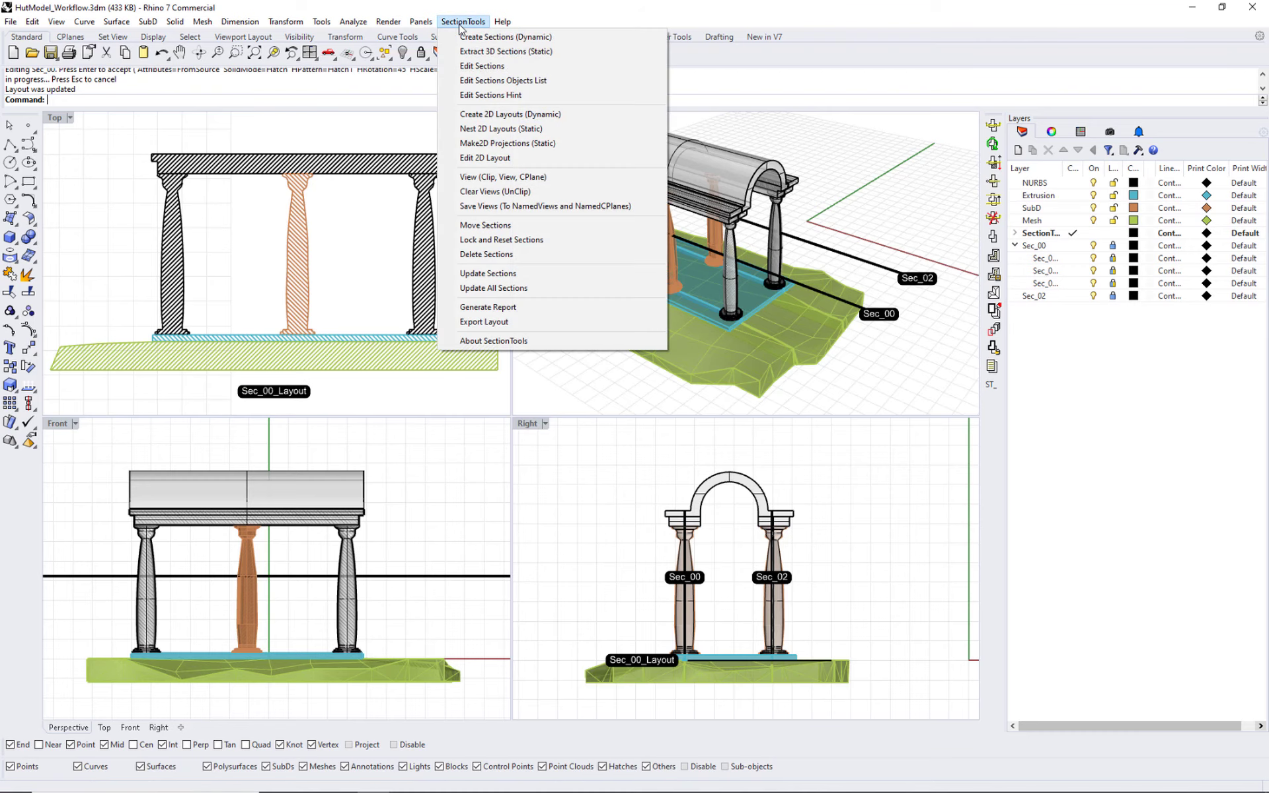
pyautogui.click(509, 159)
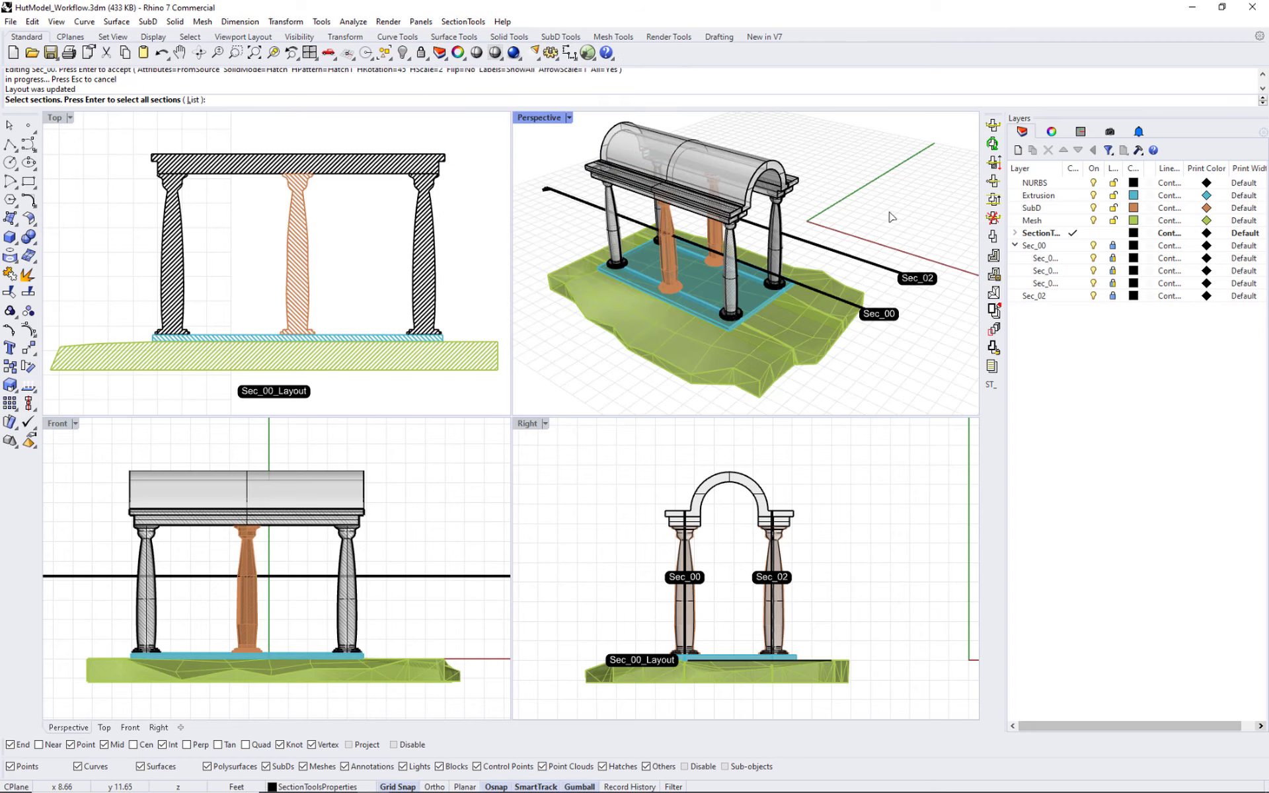
pyautogui.press('Return')
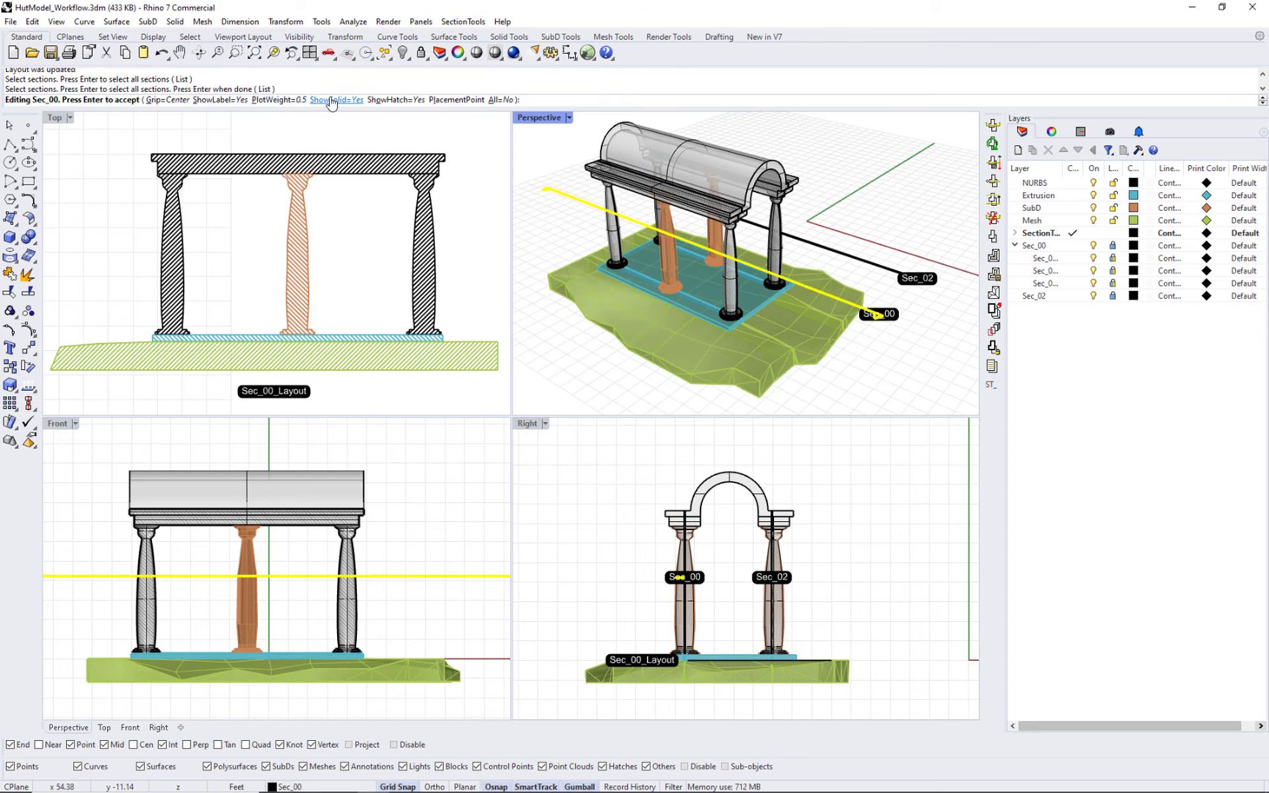
pyautogui.click(215, 100)
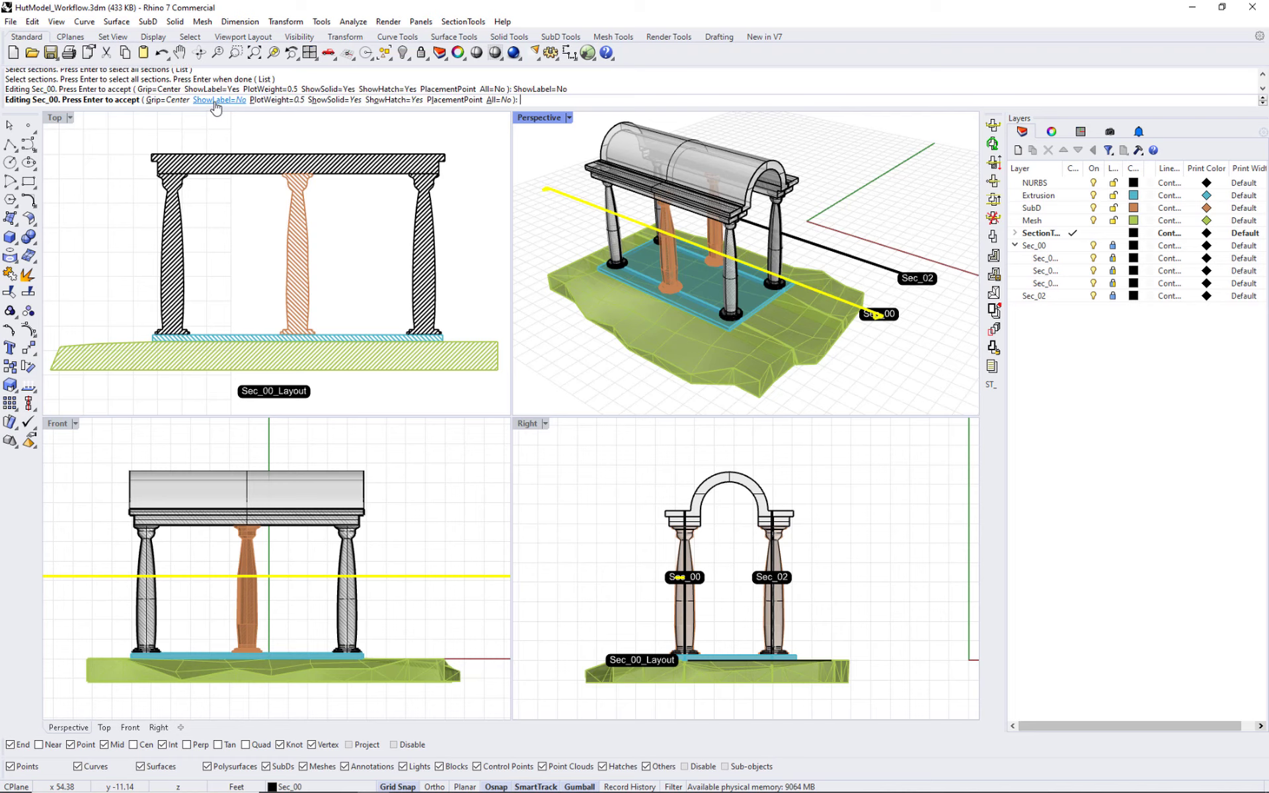
pyautogui.click(156, 100)
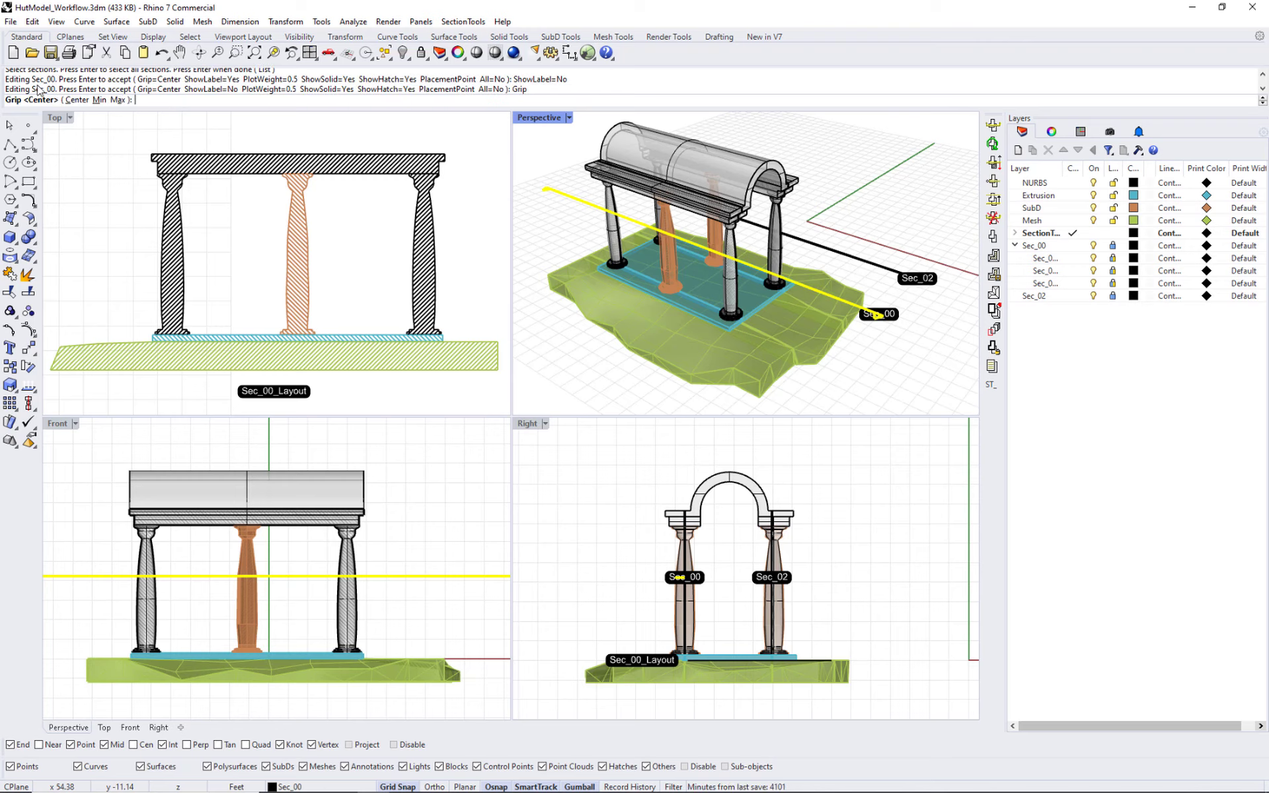
pyautogui.click(98, 101)
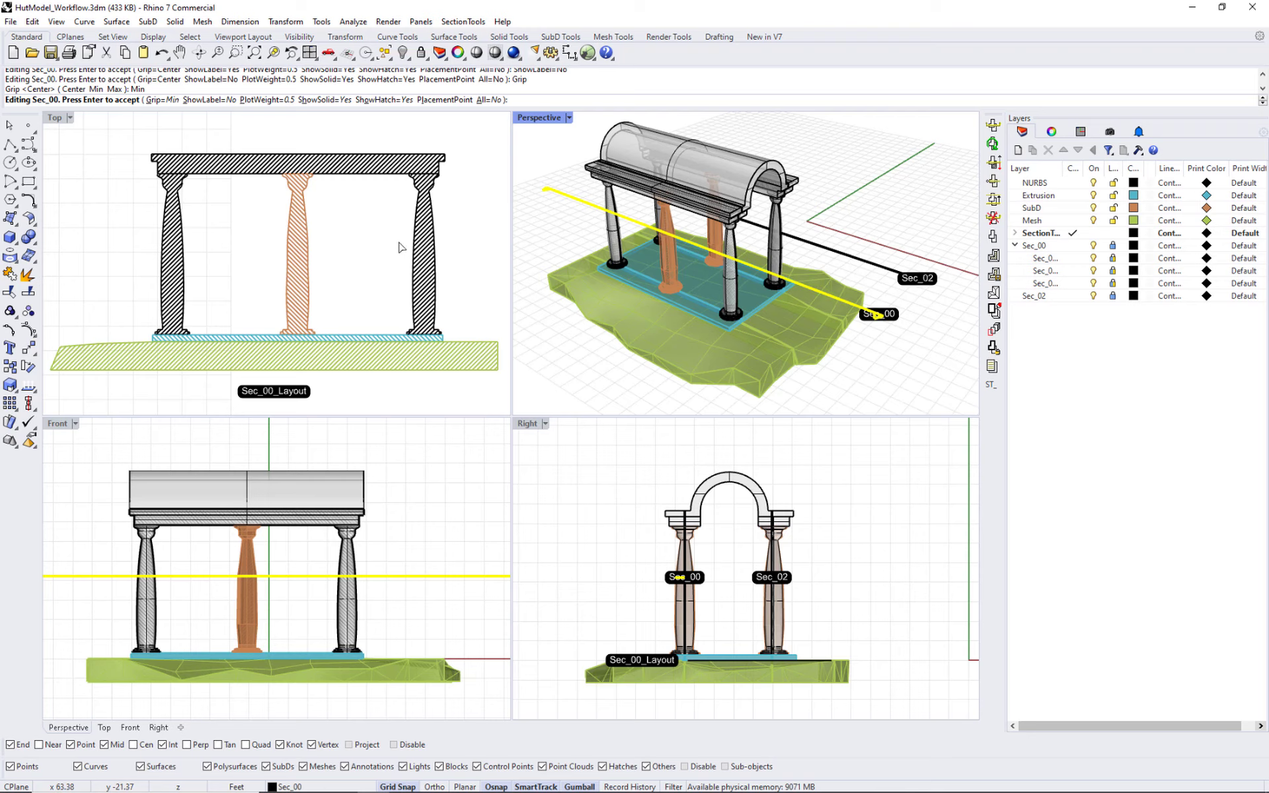
# Set a new placement point for the Sec_00 layout just below the existing drawing in the Top view, and inspect its lower corner
pyautogui.click(443, 100)
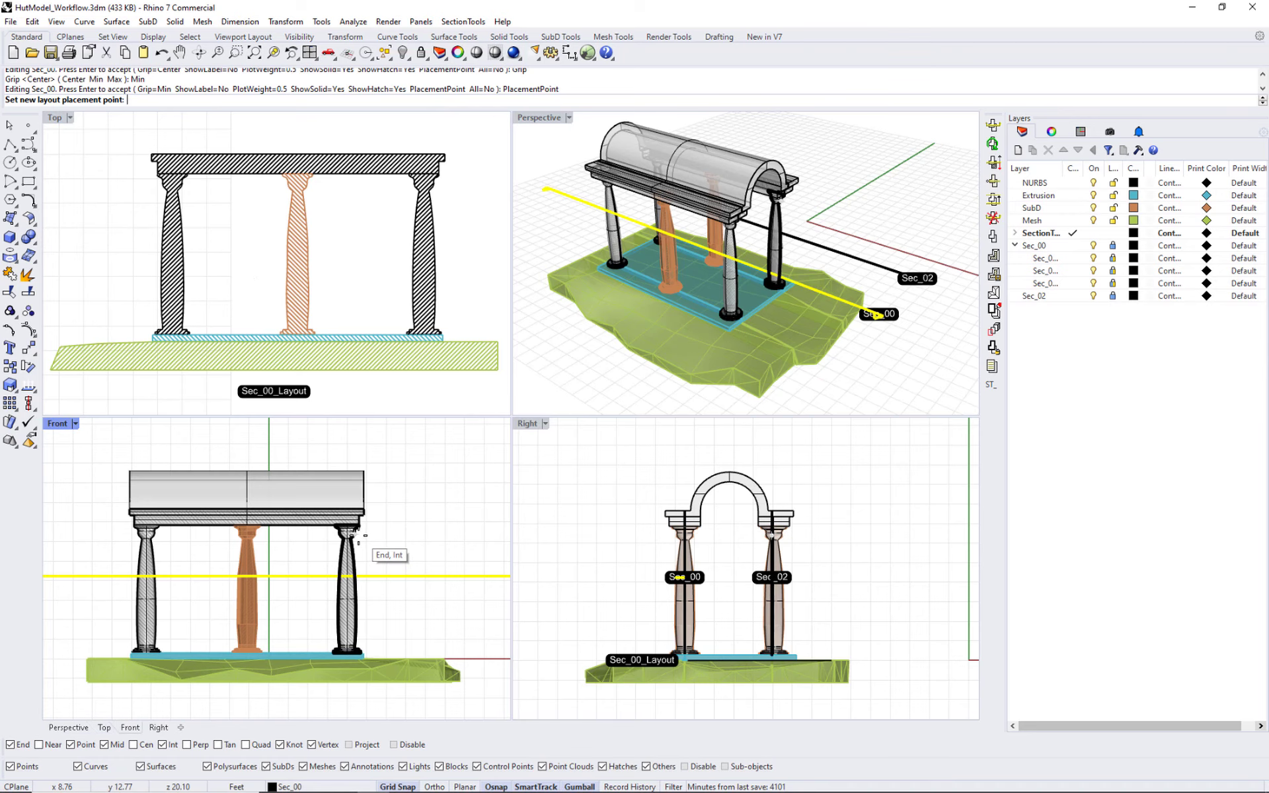
pyautogui.click(229, 399)
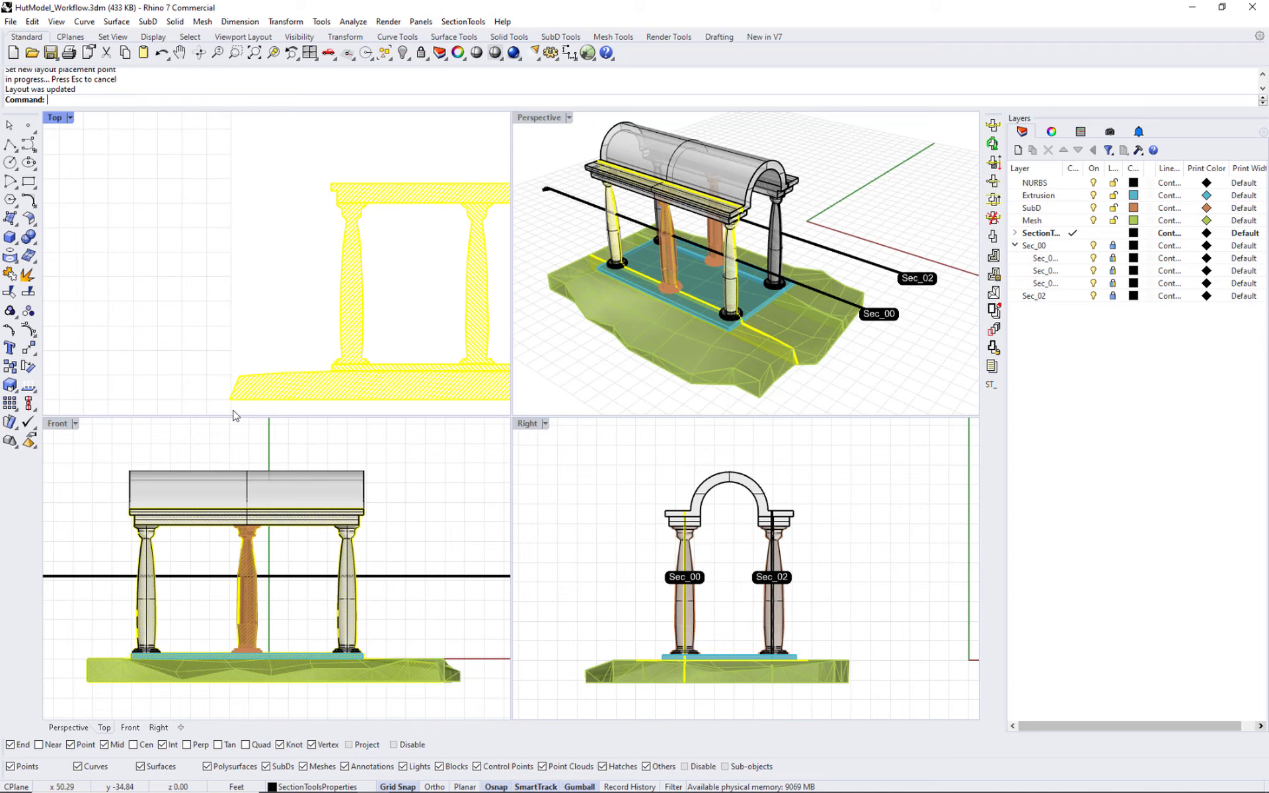
pyautogui.scroll(5, 232, 405)
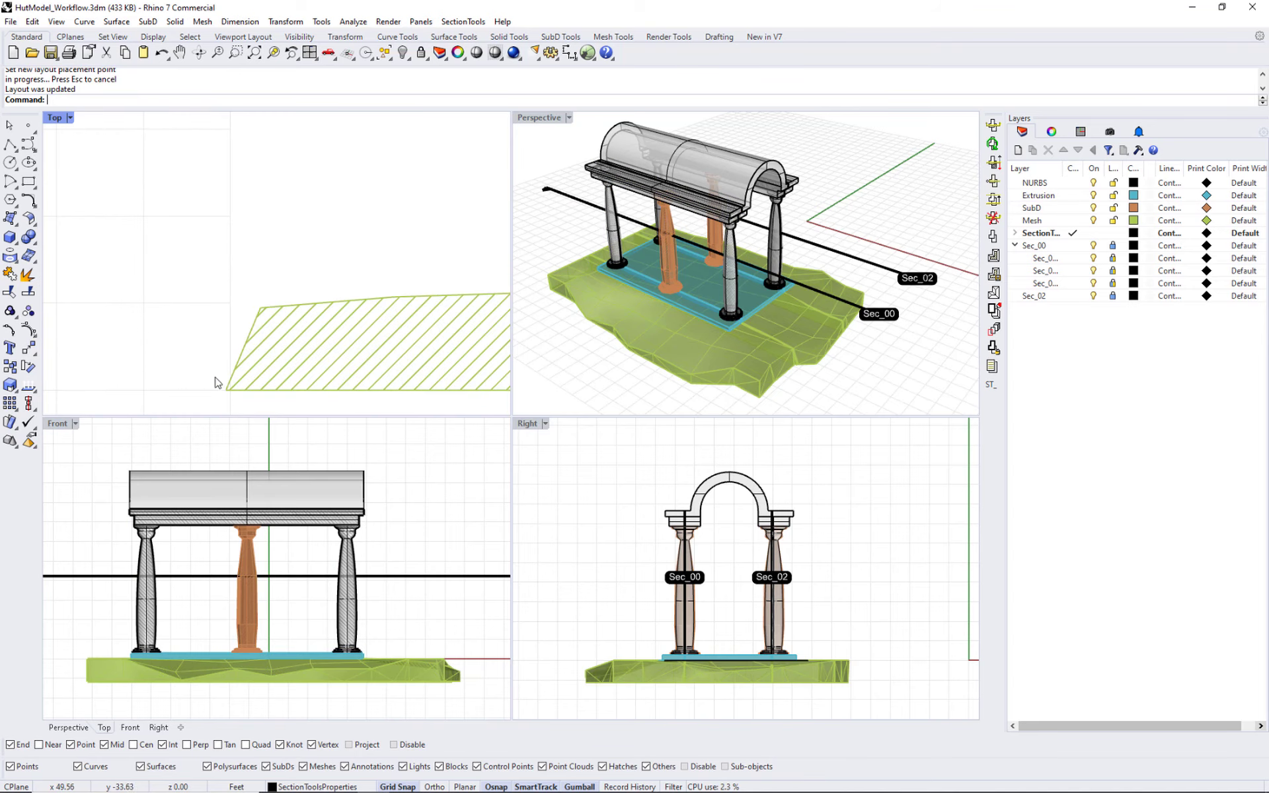
pyautogui.scroll(-5, 214, 382)
pyautogui.moveTo(444, 393); pyautogui.dragTo(379, 360, button='right')
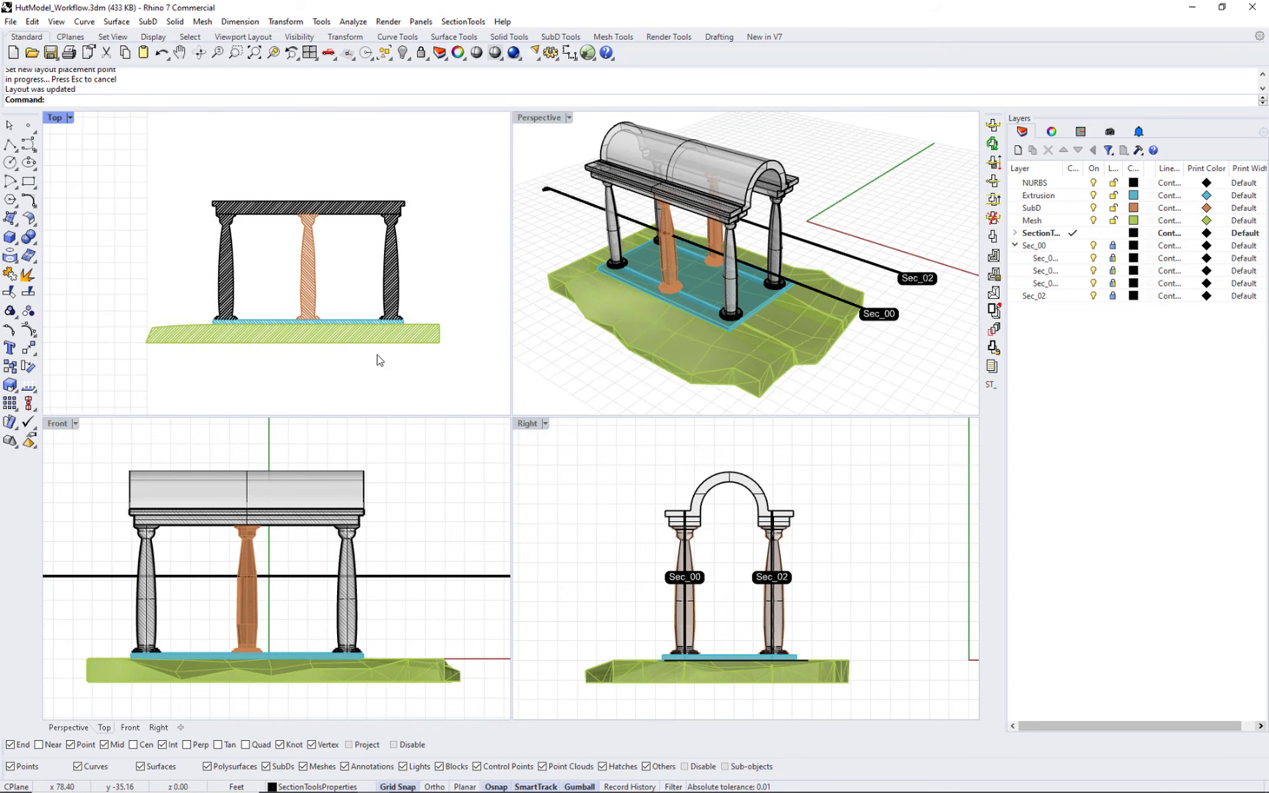
pyautogui.scroll(1, 380, 360)
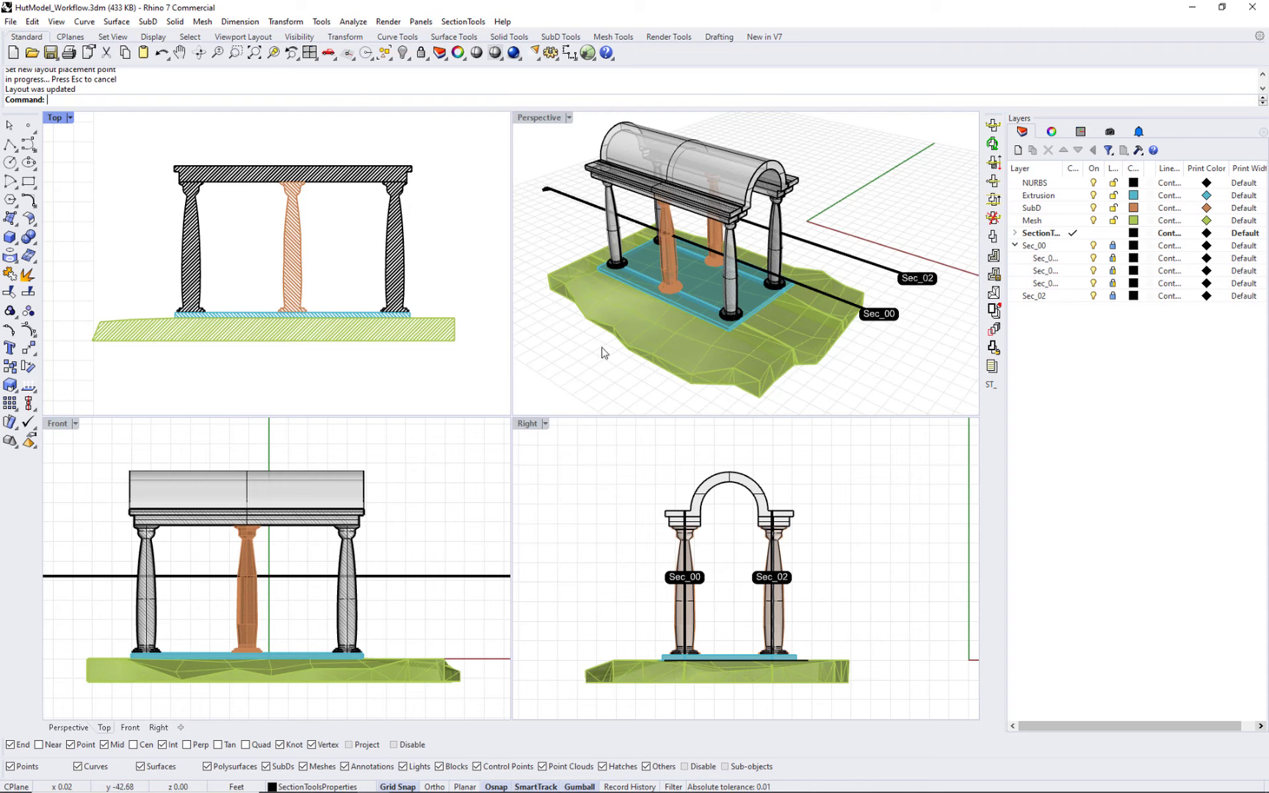
# Set the Perspective viewport to the clipped view of section Sec_02, and inspect the model from an angled viewpoint
pyautogui.click(463, 21)
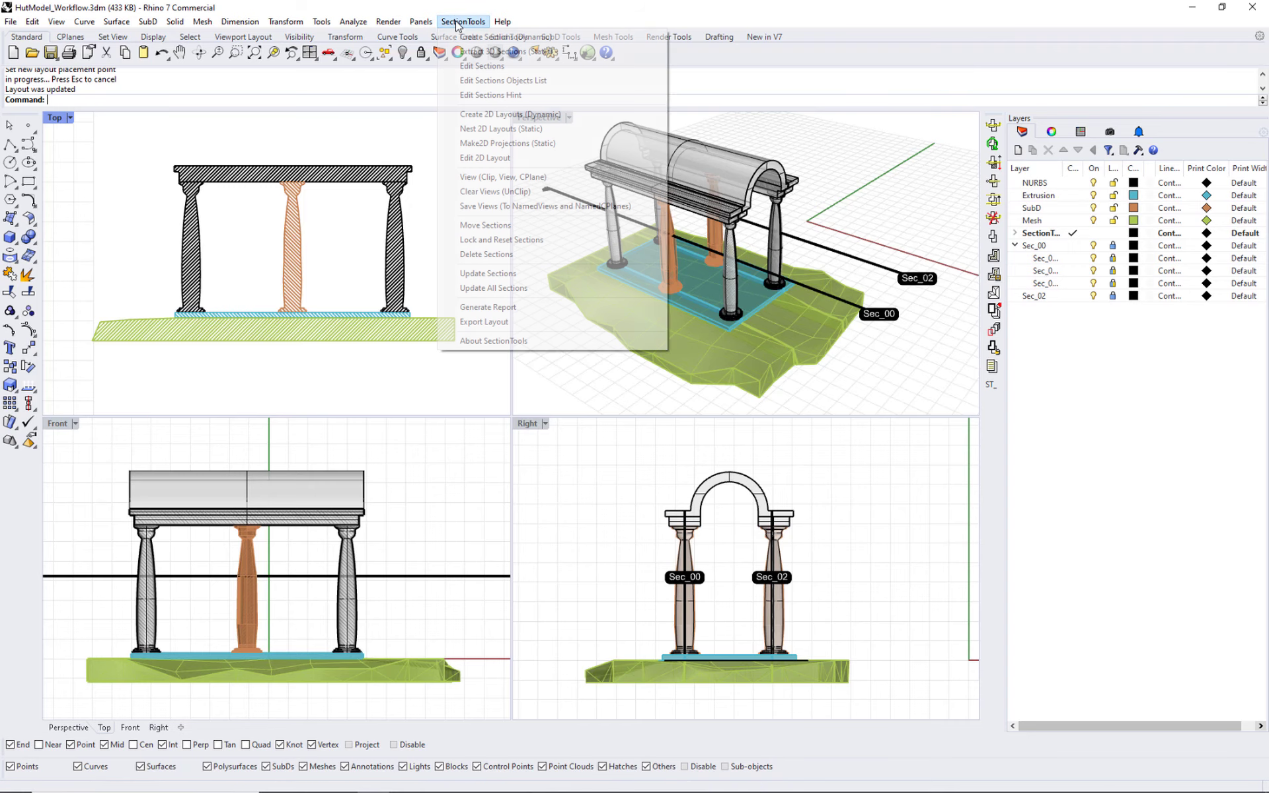
pyautogui.click(565, 177)
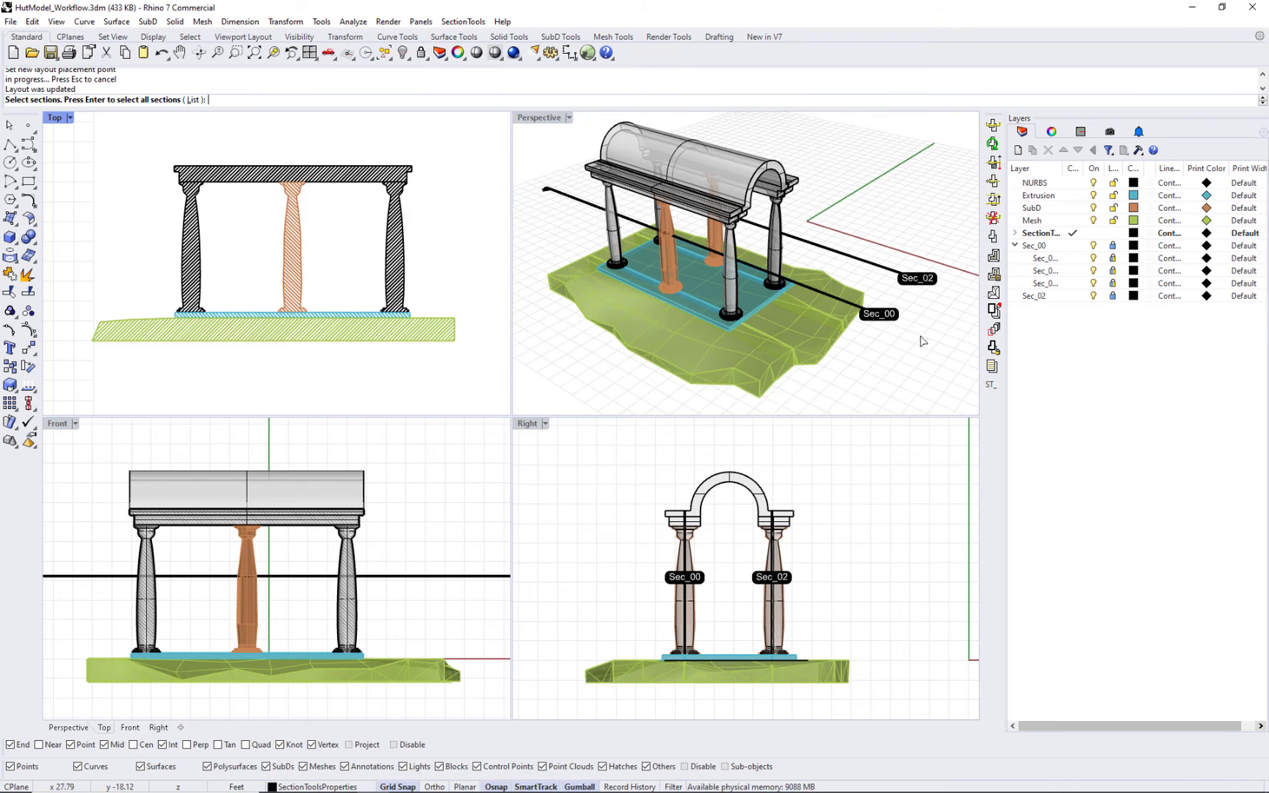
pyautogui.click(868, 265)
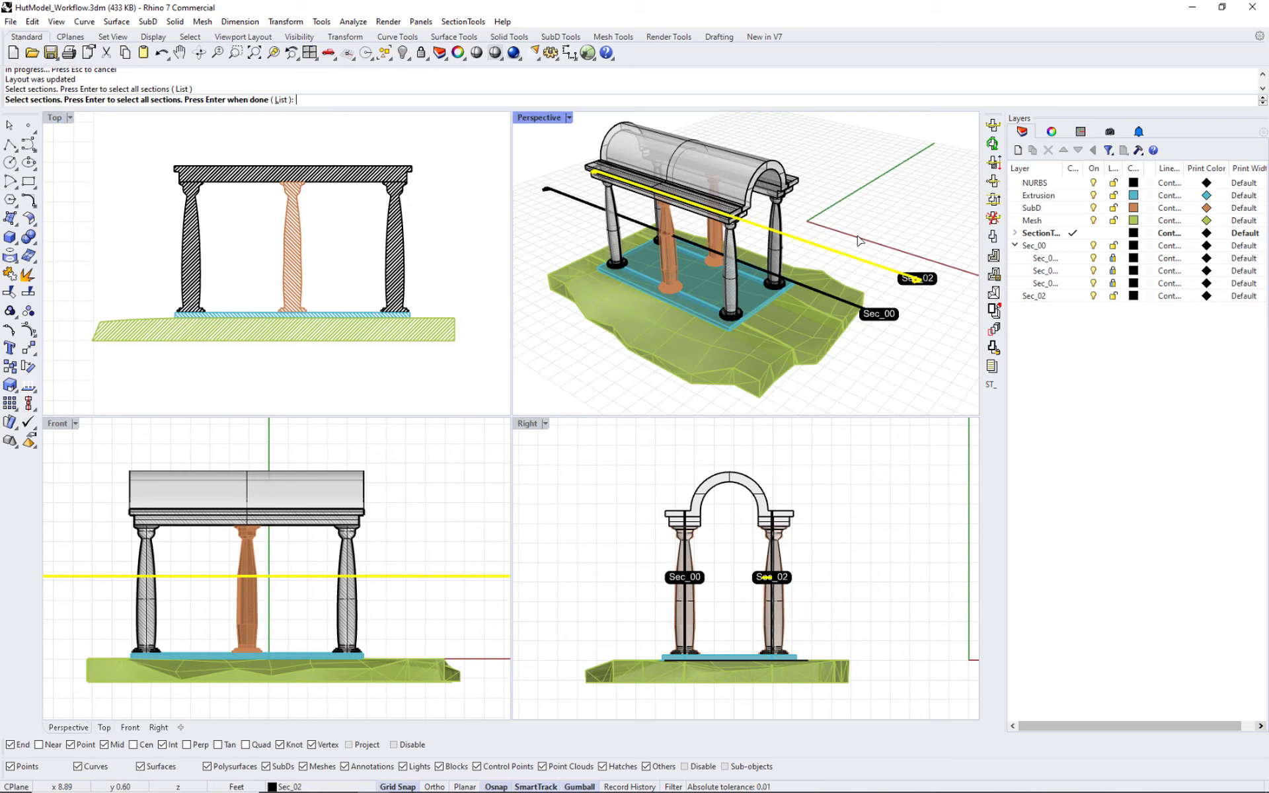
pyautogui.press('Return')
pyautogui.press('Return')
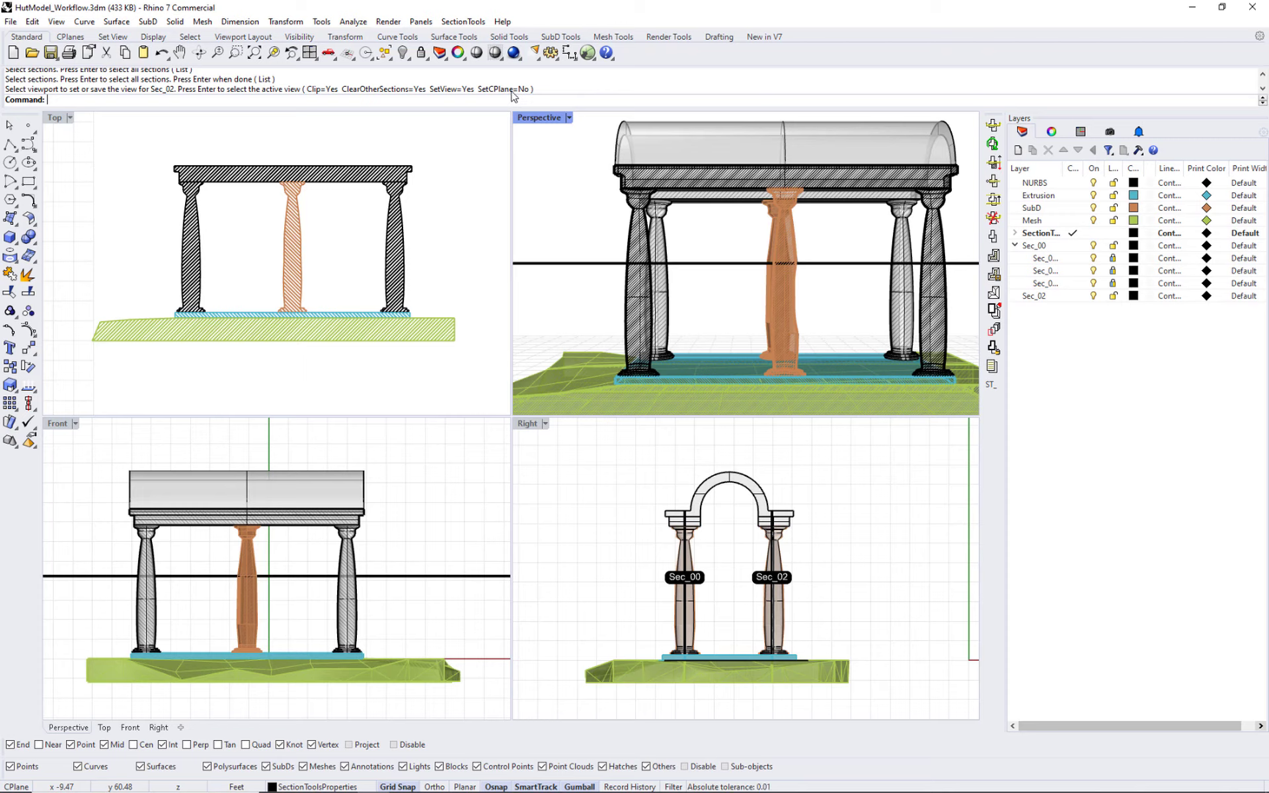
pyautogui.scroll(-3, 809, 266)
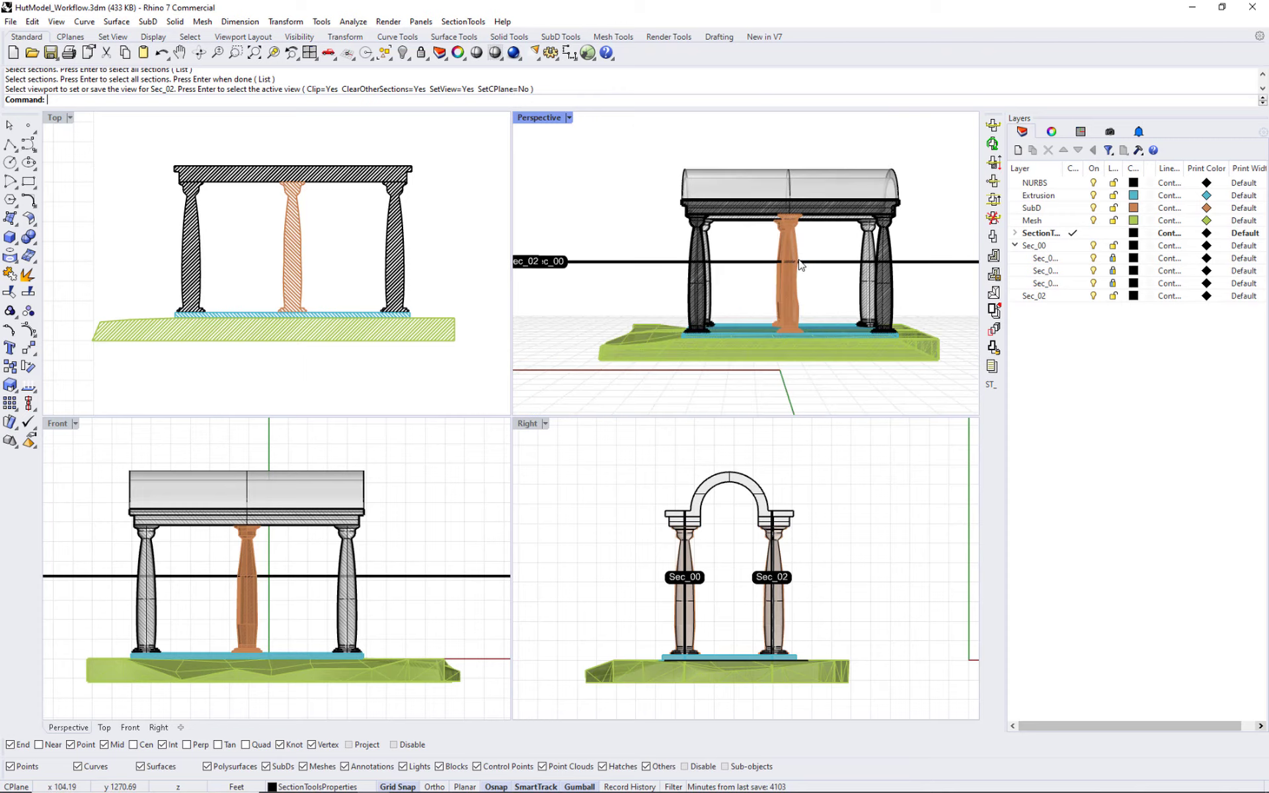
pyautogui.moveTo(590, 259); pyautogui.dragTo(693, 246, button='right')
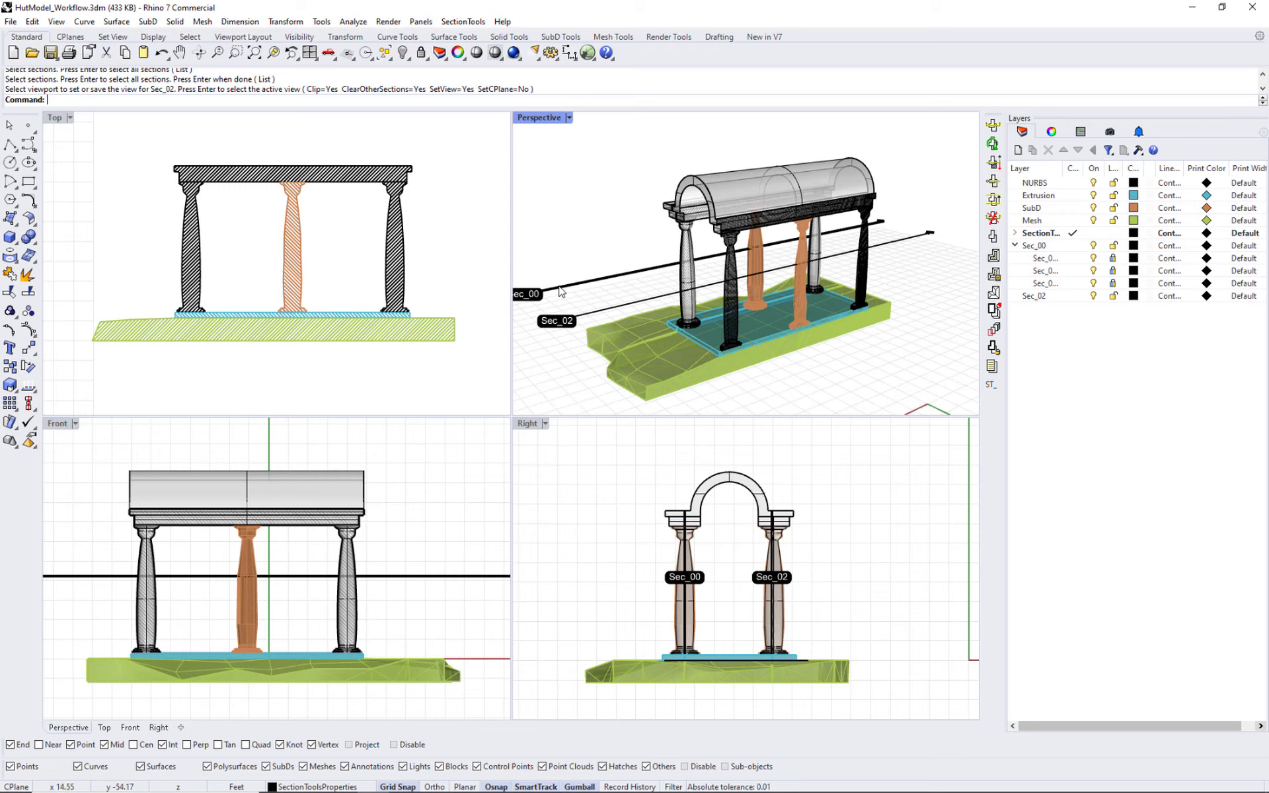
# Hide the hint curves and text of both Sec_00 and Sec_02, applying the options to all selected sections
pyautogui.click(451, 22)
pyautogui.click(488, 95)
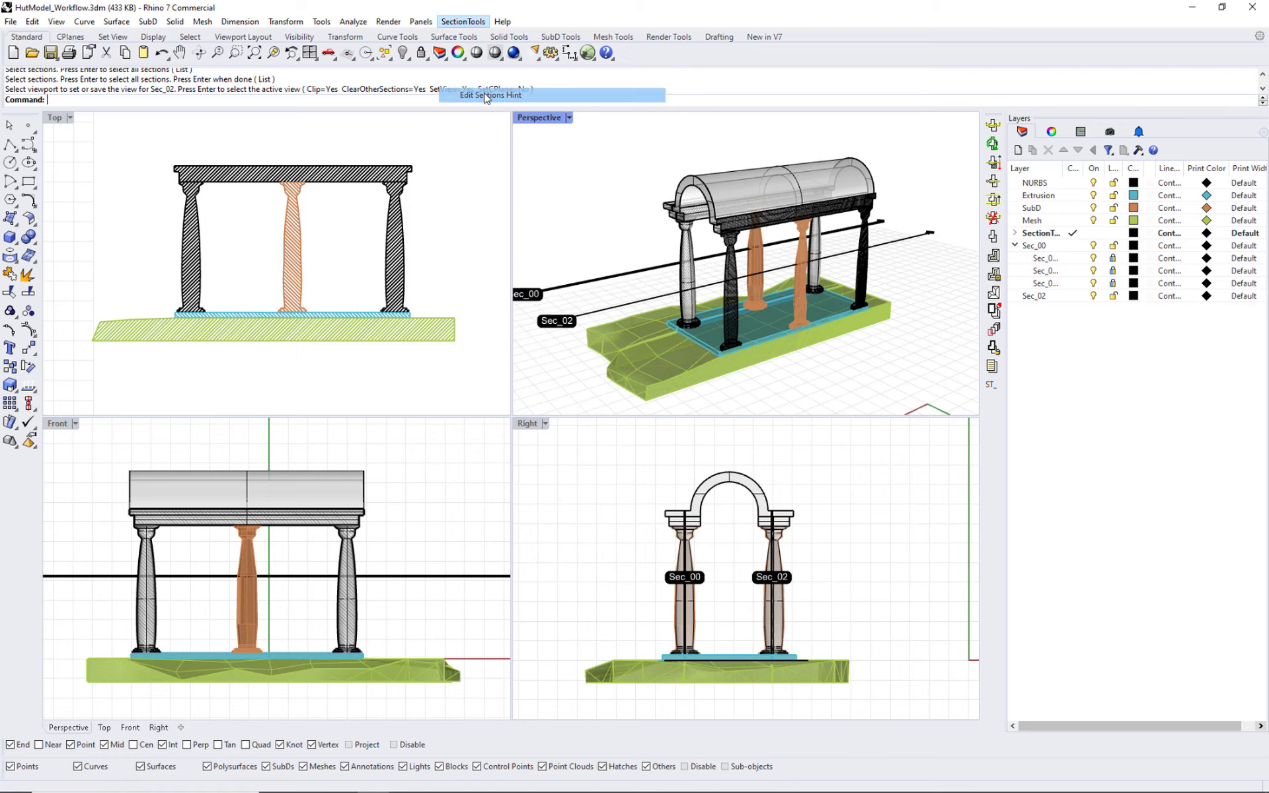
pyautogui.click(605, 318)
pyautogui.click(584, 283)
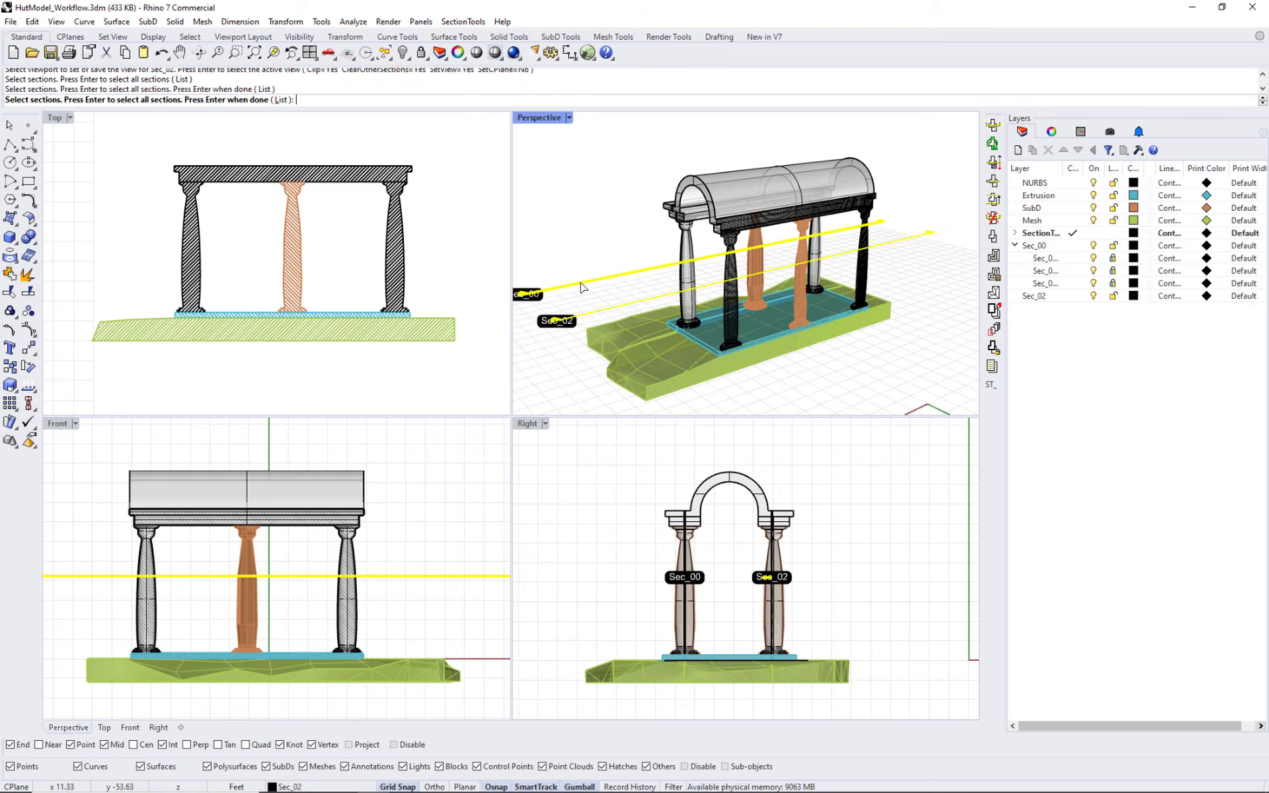
pyautogui.press('Return')
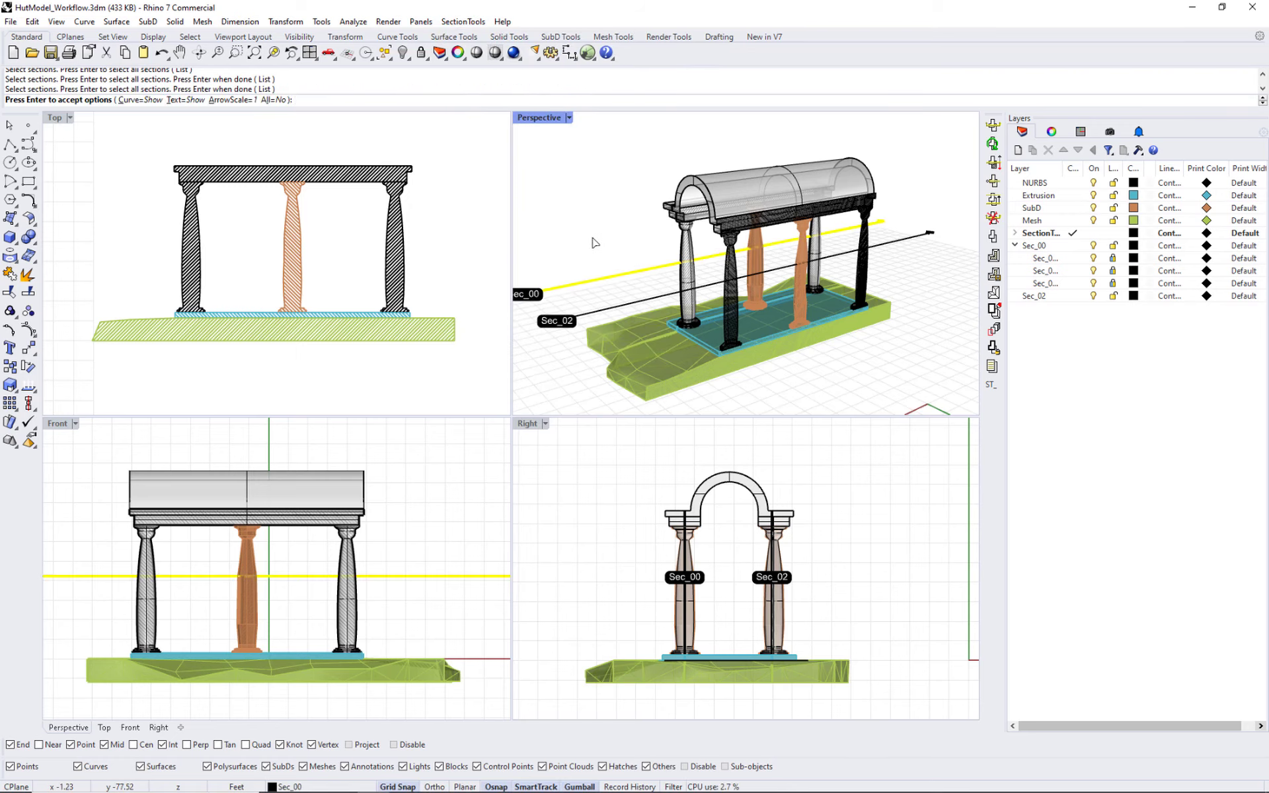
pyautogui.click(274, 100)
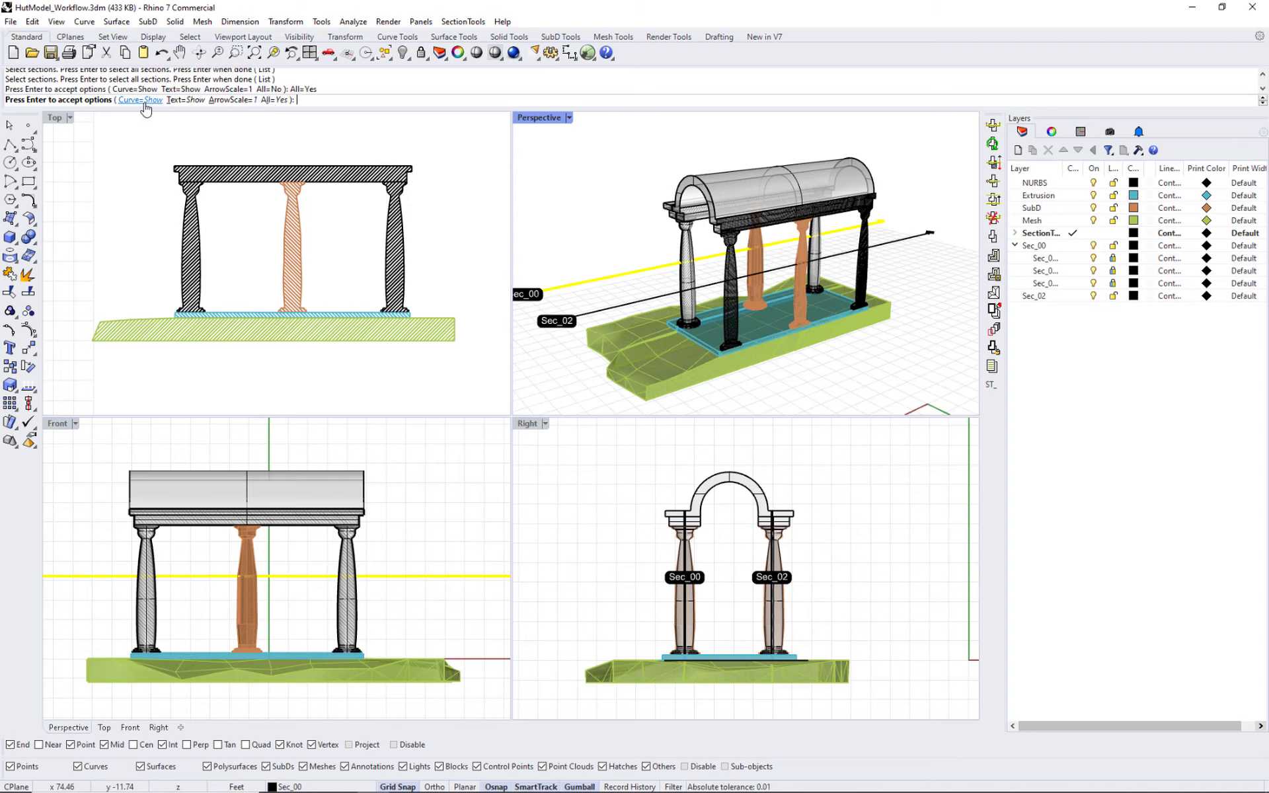
pyautogui.click(140, 100)
pyautogui.click(183, 100)
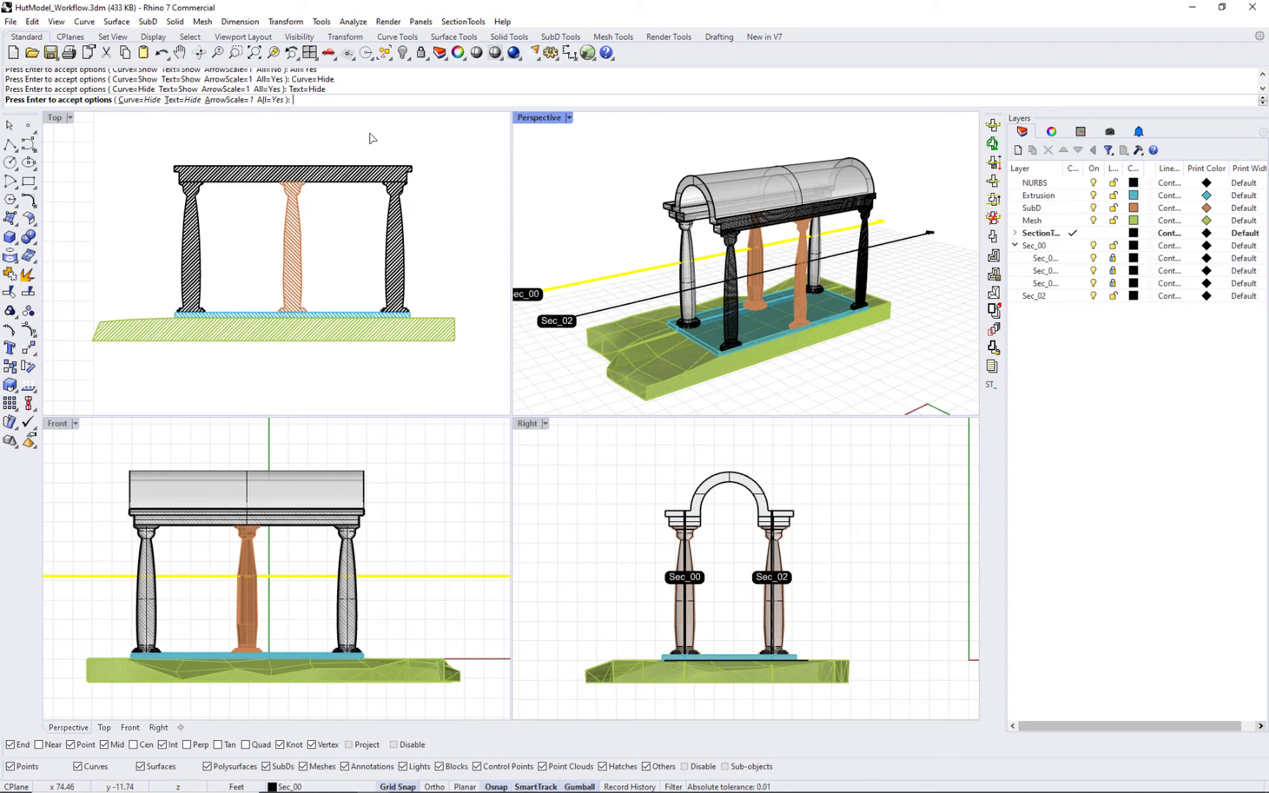
pyautogui.rightClick(585, 206)
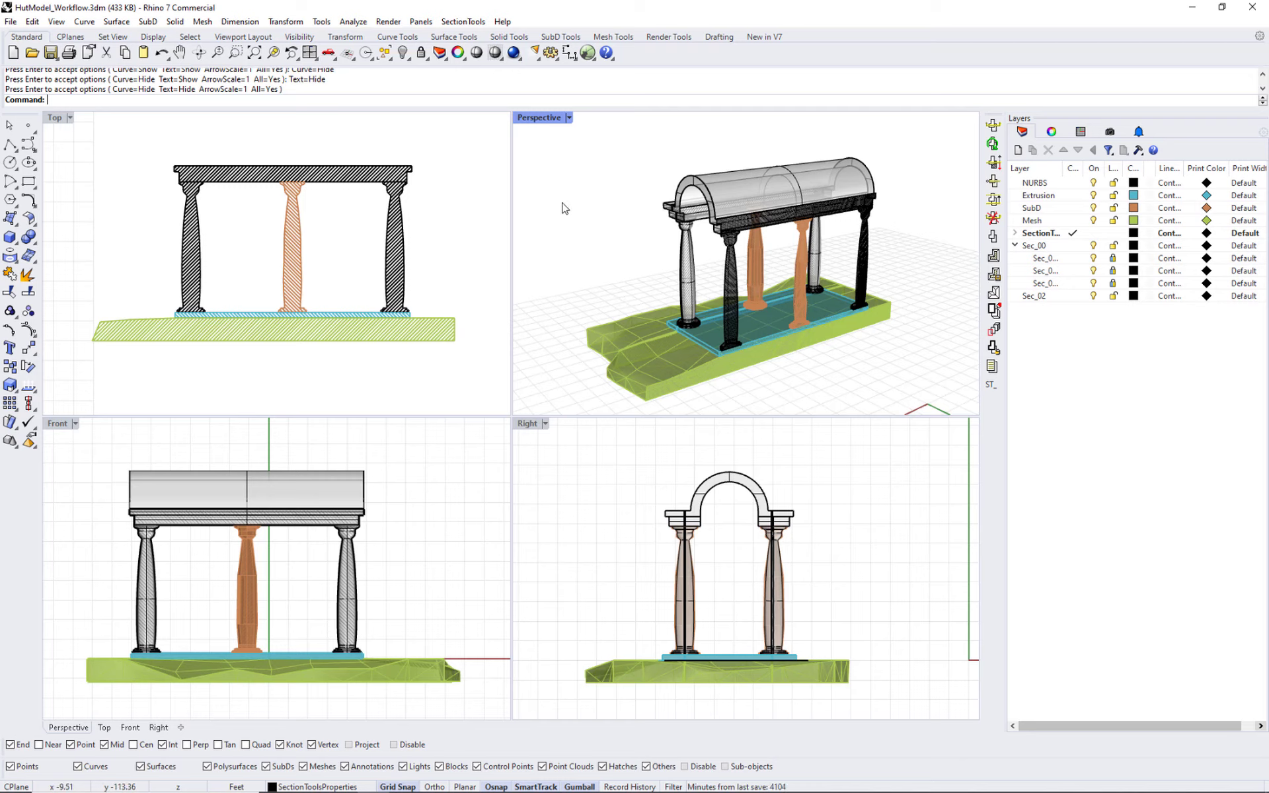
# Move section Sec_02 by about 0.6 ft, picking the start and end points beside the hut in the Perspective view
pyautogui.click(462, 21)
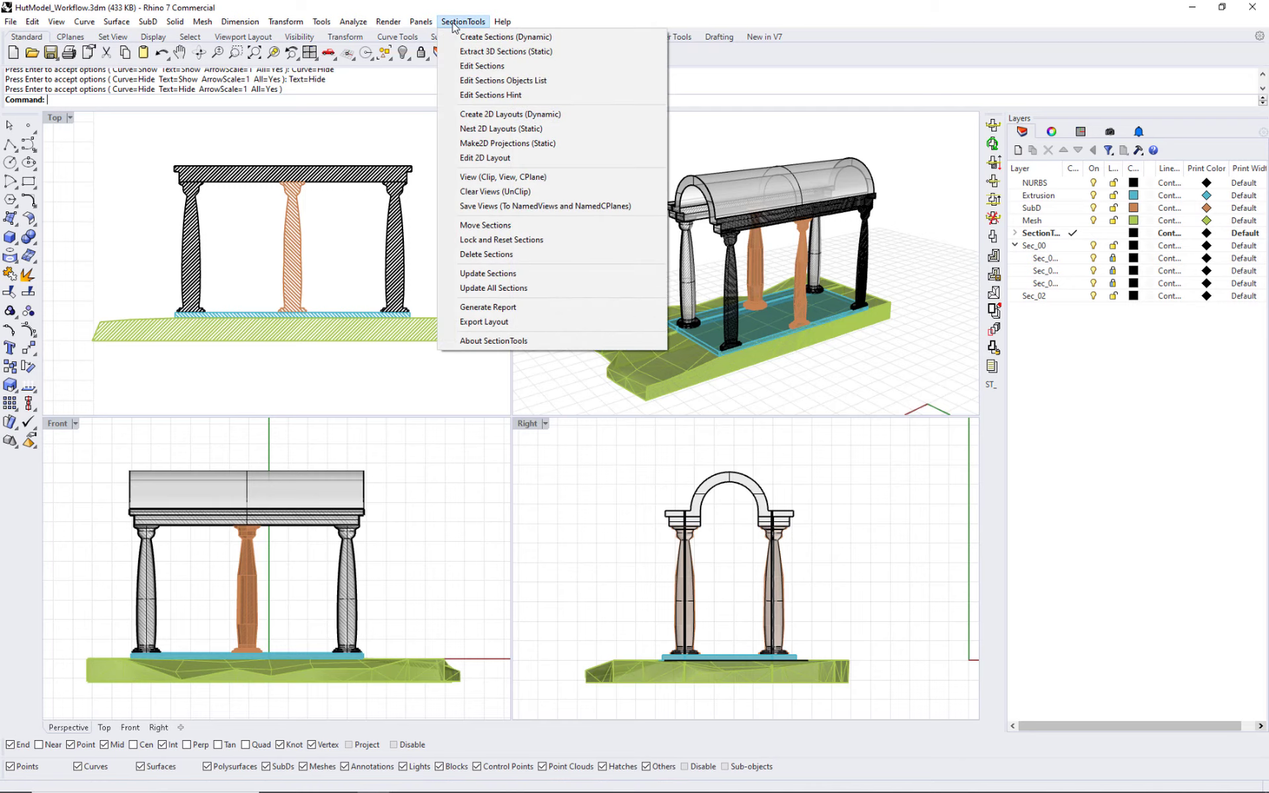
pyautogui.click(486, 226)
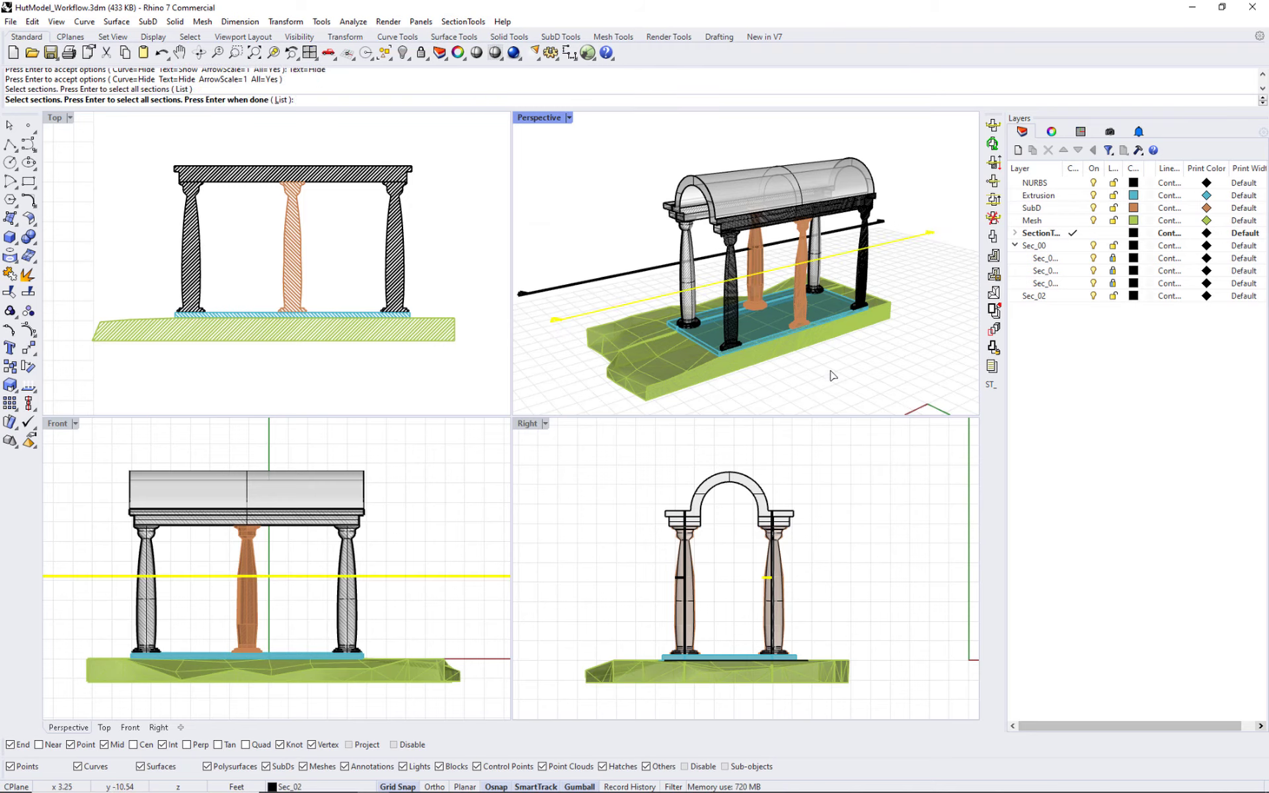
pyautogui.press('Return')
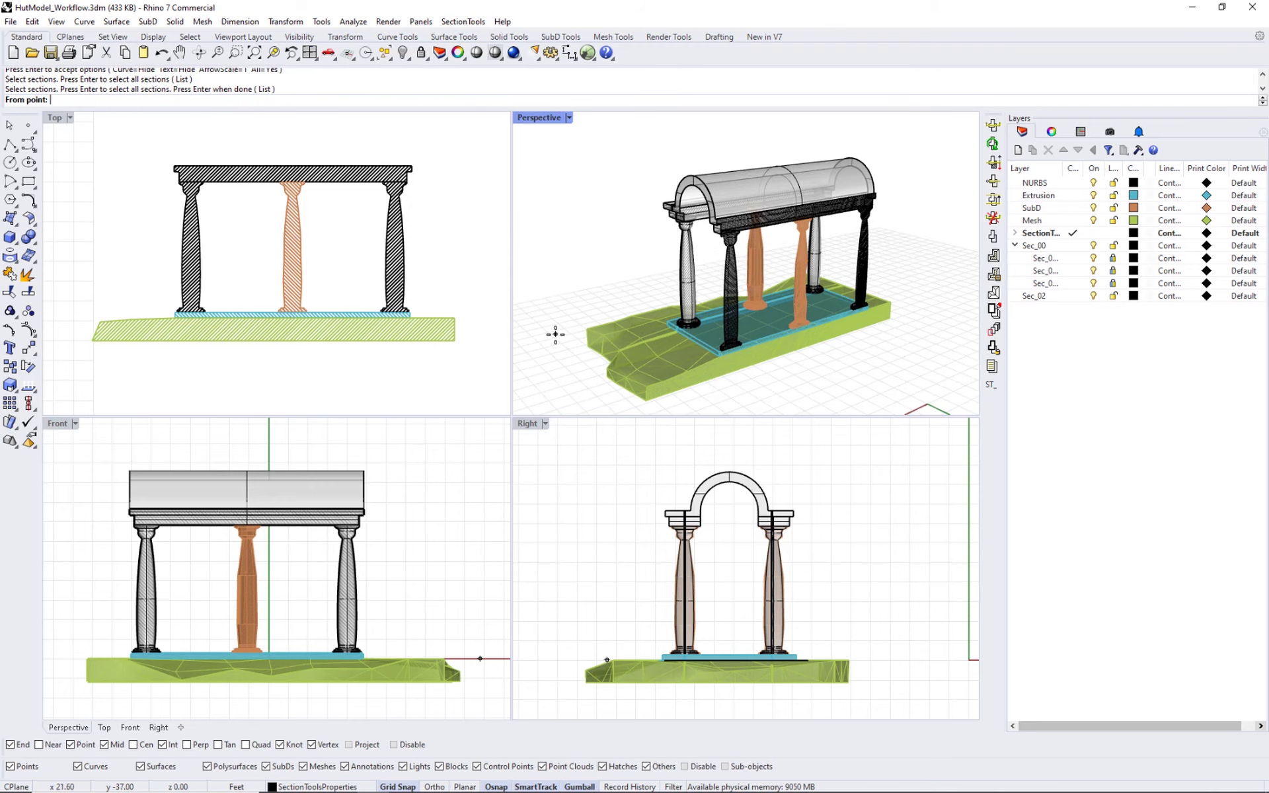
pyautogui.click(557, 335)
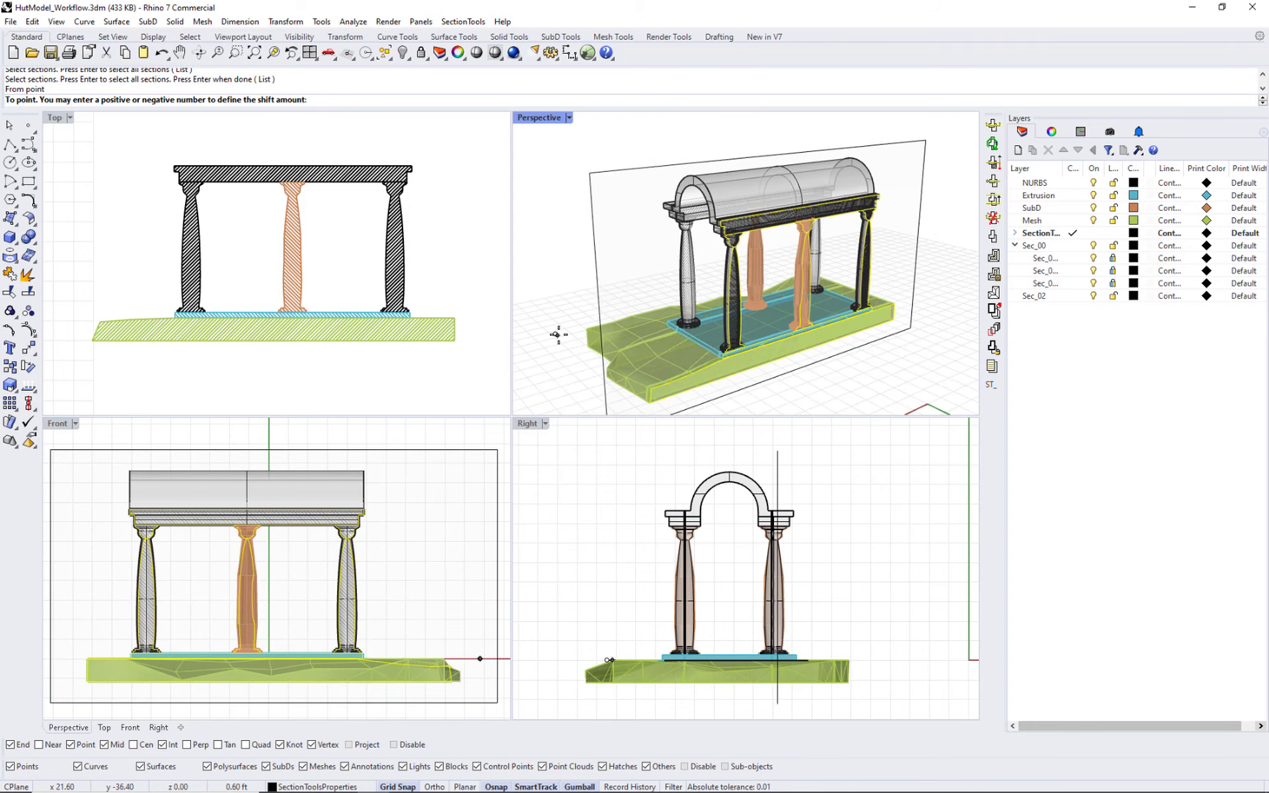
pyautogui.click(558, 335)
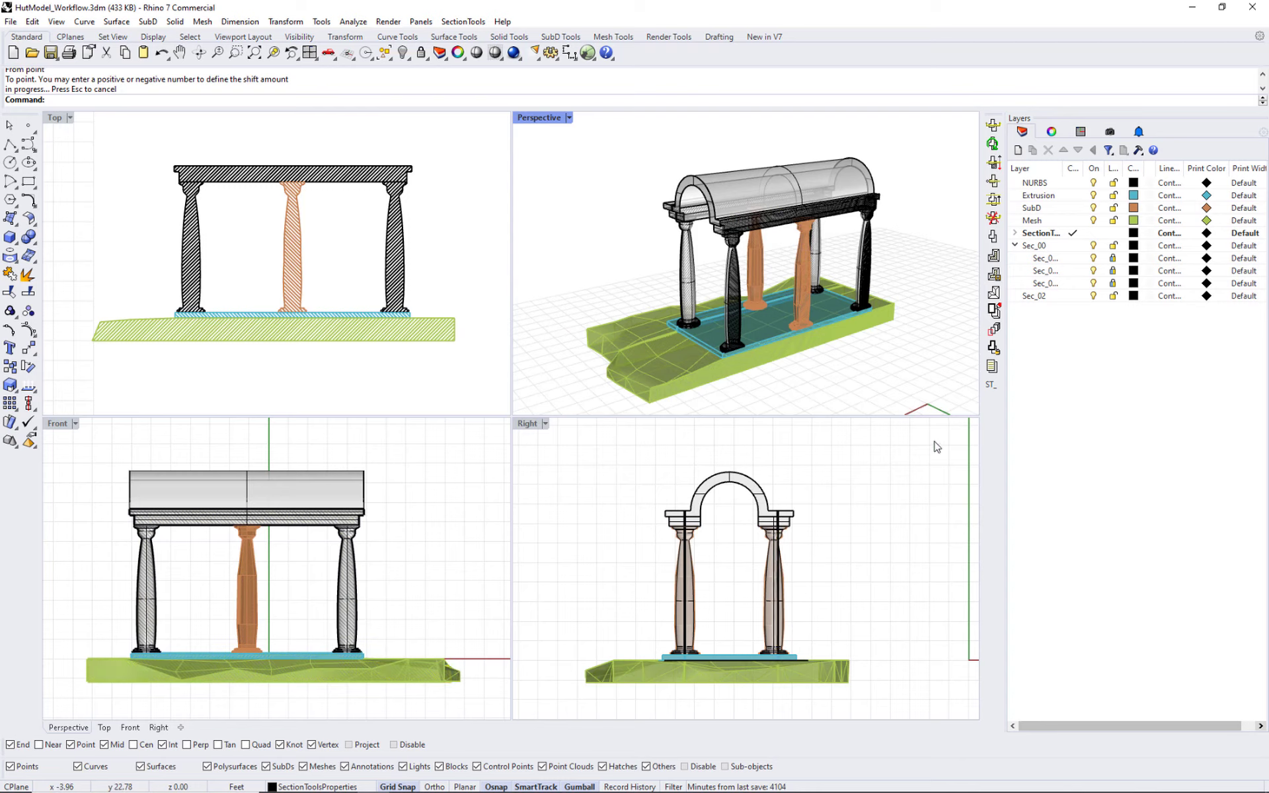
pyautogui.moveTo(865, 352)
pyautogui.mouseDown(button='right')
pyautogui.moveTo(835, 345)
pyautogui.moveTo(846, 334)
pyautogui.mouseUp(button='right')
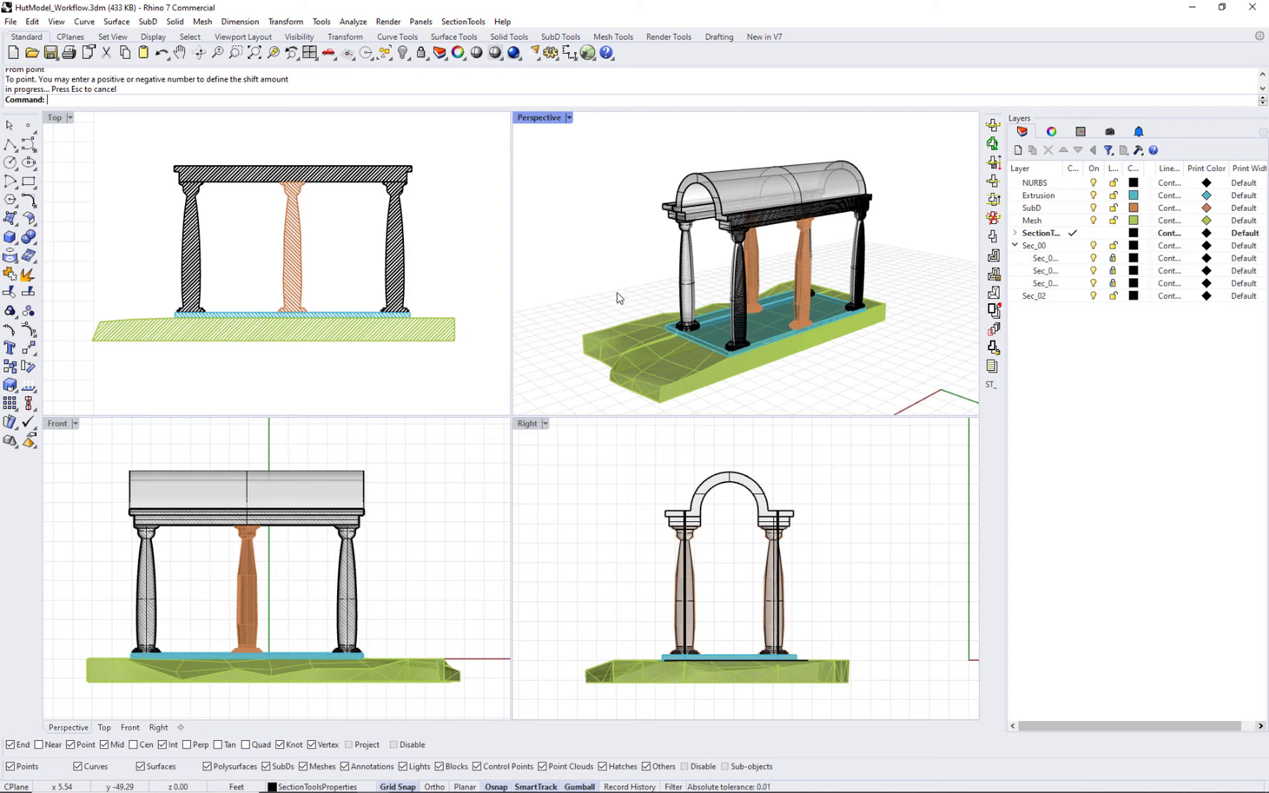
# Save the view of section Sec_02 from the Perspective viewport to both the named views and the named CPlanes
pyautogui.click(462, 21)
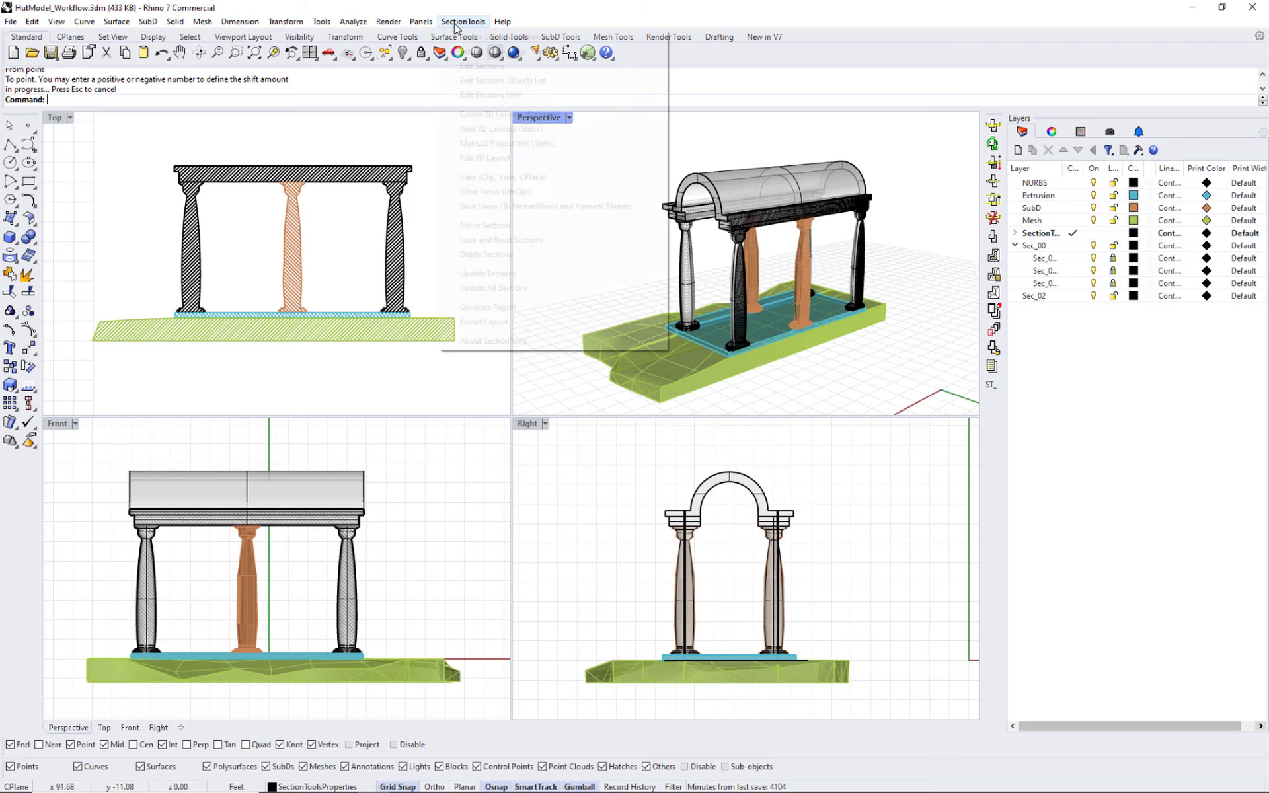
pyautogui.click(527, 207)
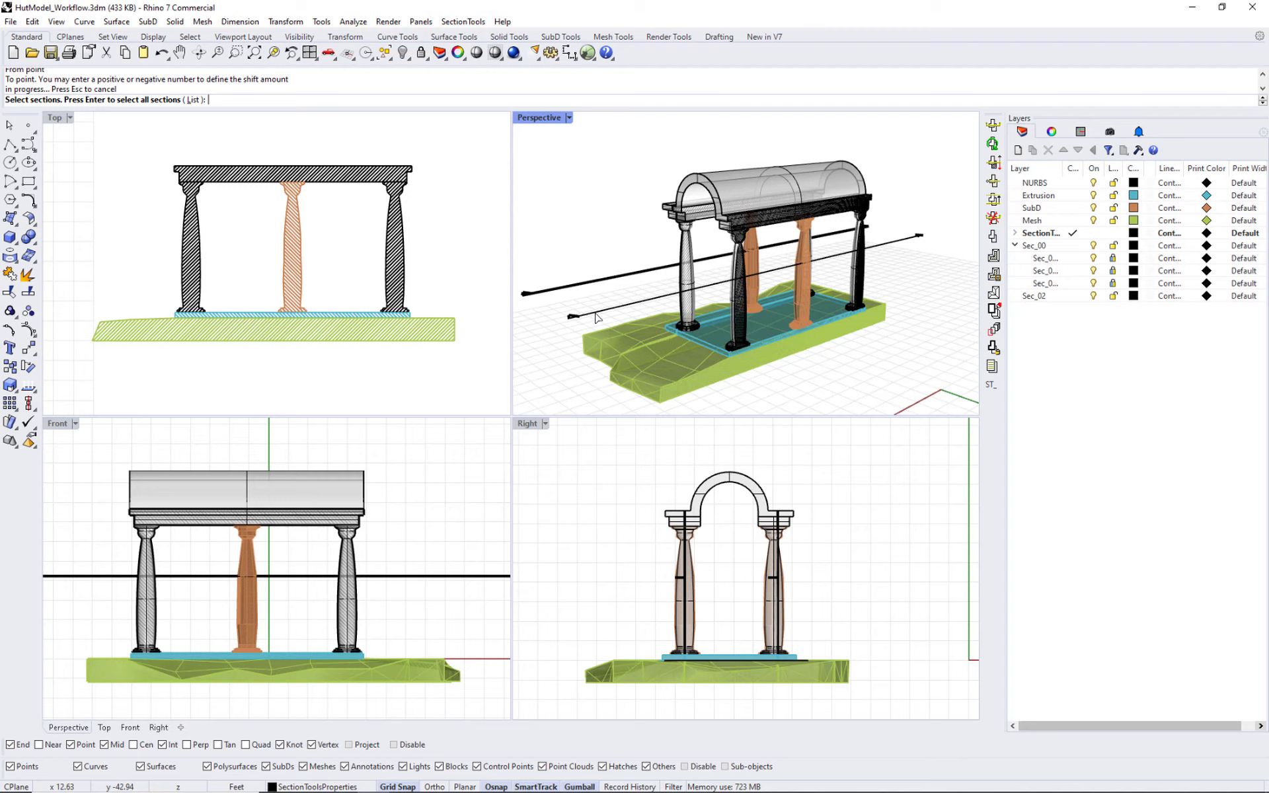
pyautogui.click(595, 312)
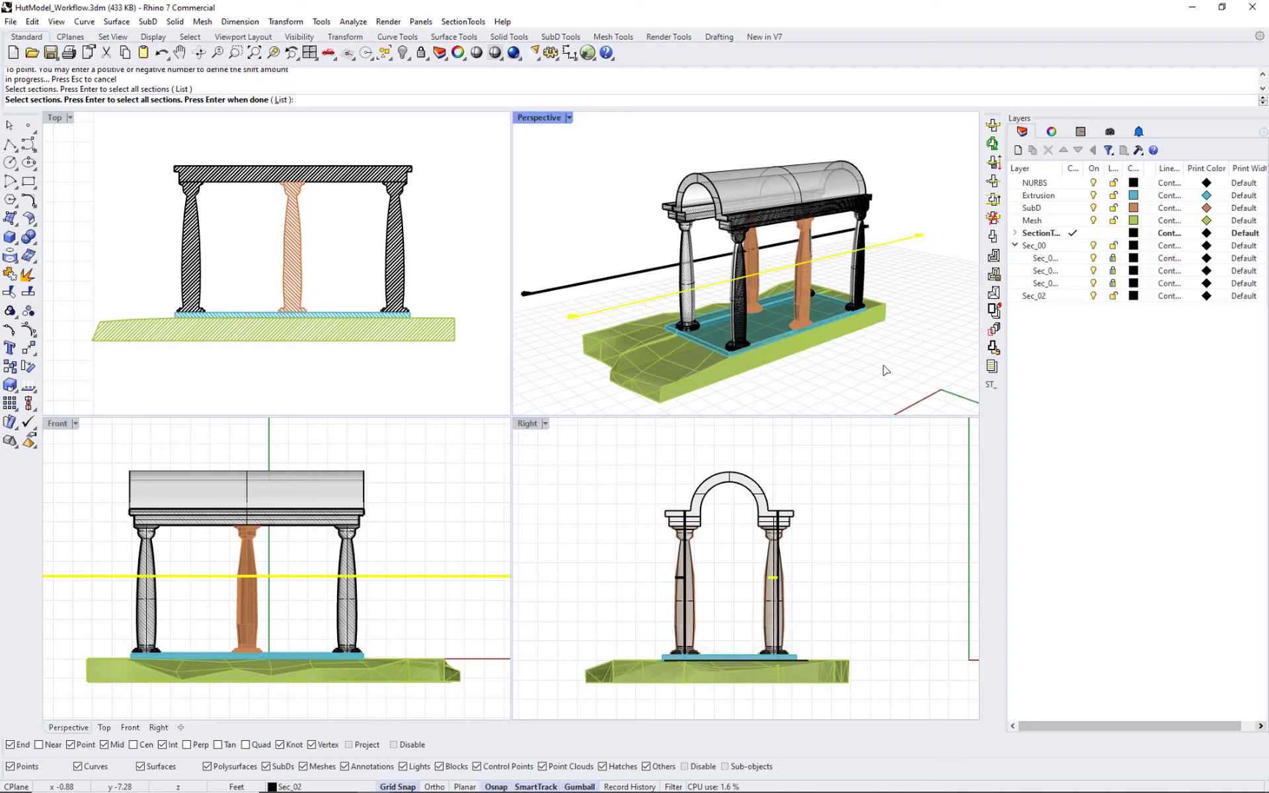
pyautogui.press('Return')
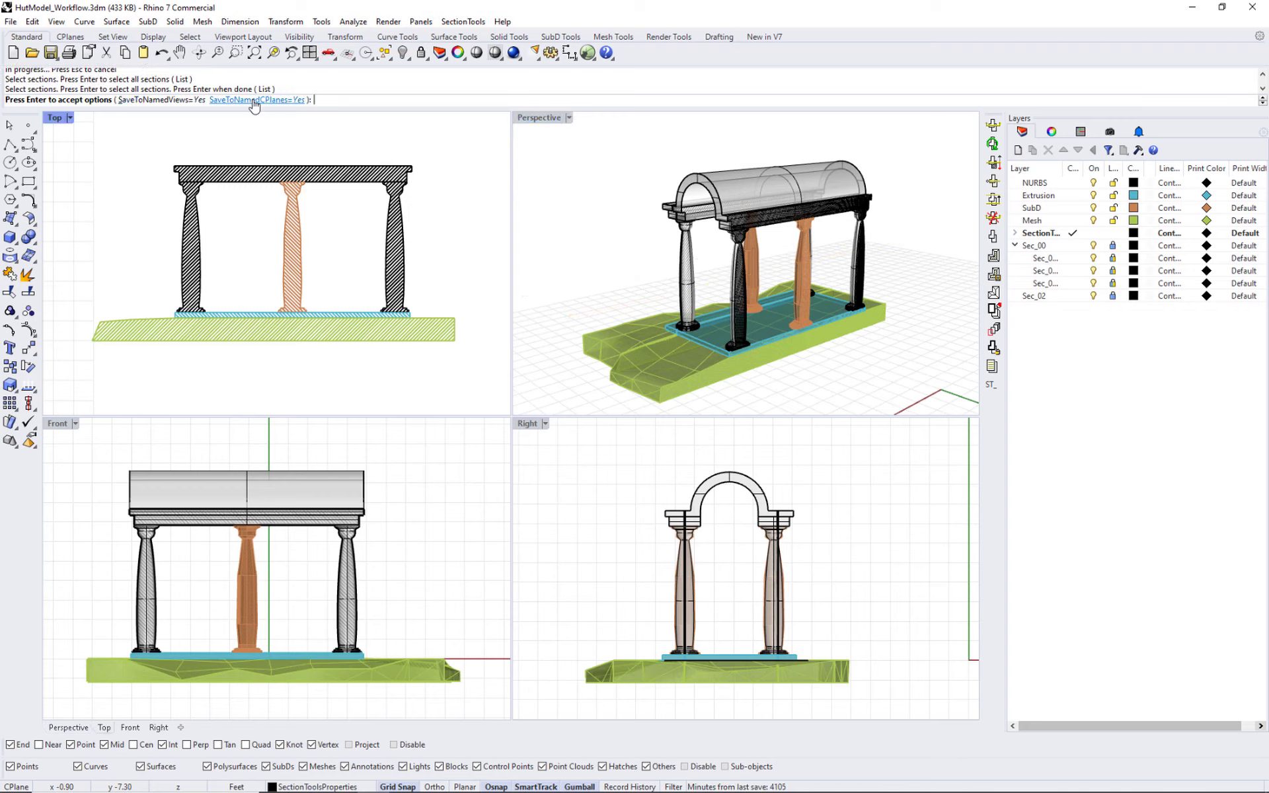
pyautogui.click(621, 289)
pyautogui.press('Return')
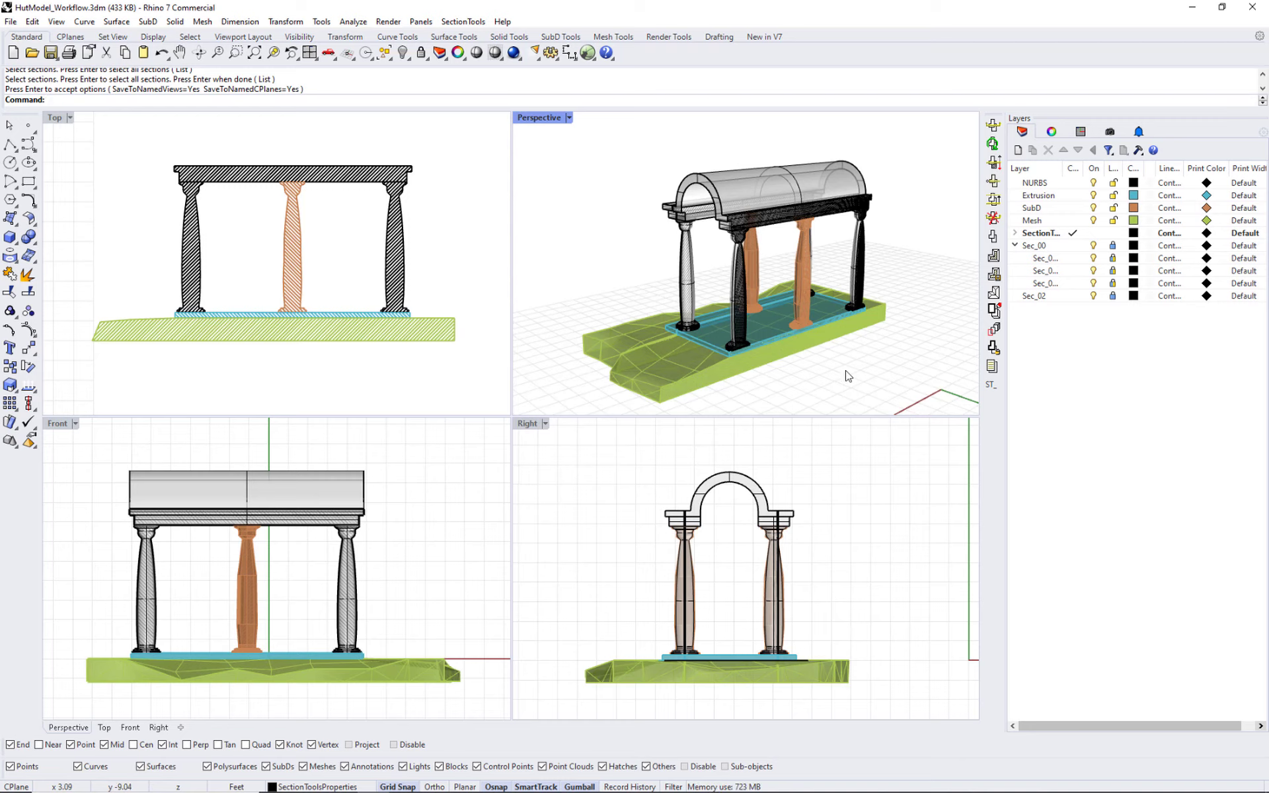
# Restore the Sec_02 named view in the Perspective viewport and set its construction plane to the Sec_02 named CPlane
pyautogui.click(1110, 132)
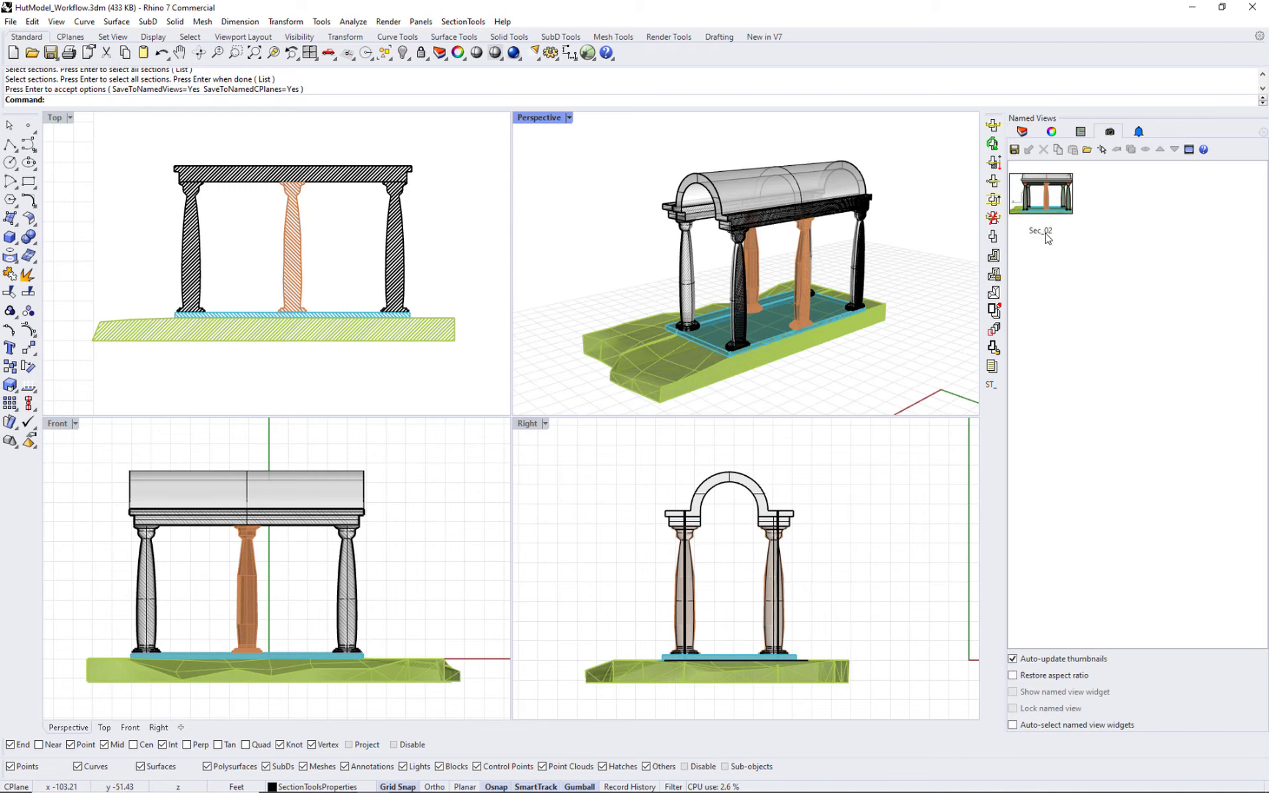
pyautogui.doubleClick(1042, 195)
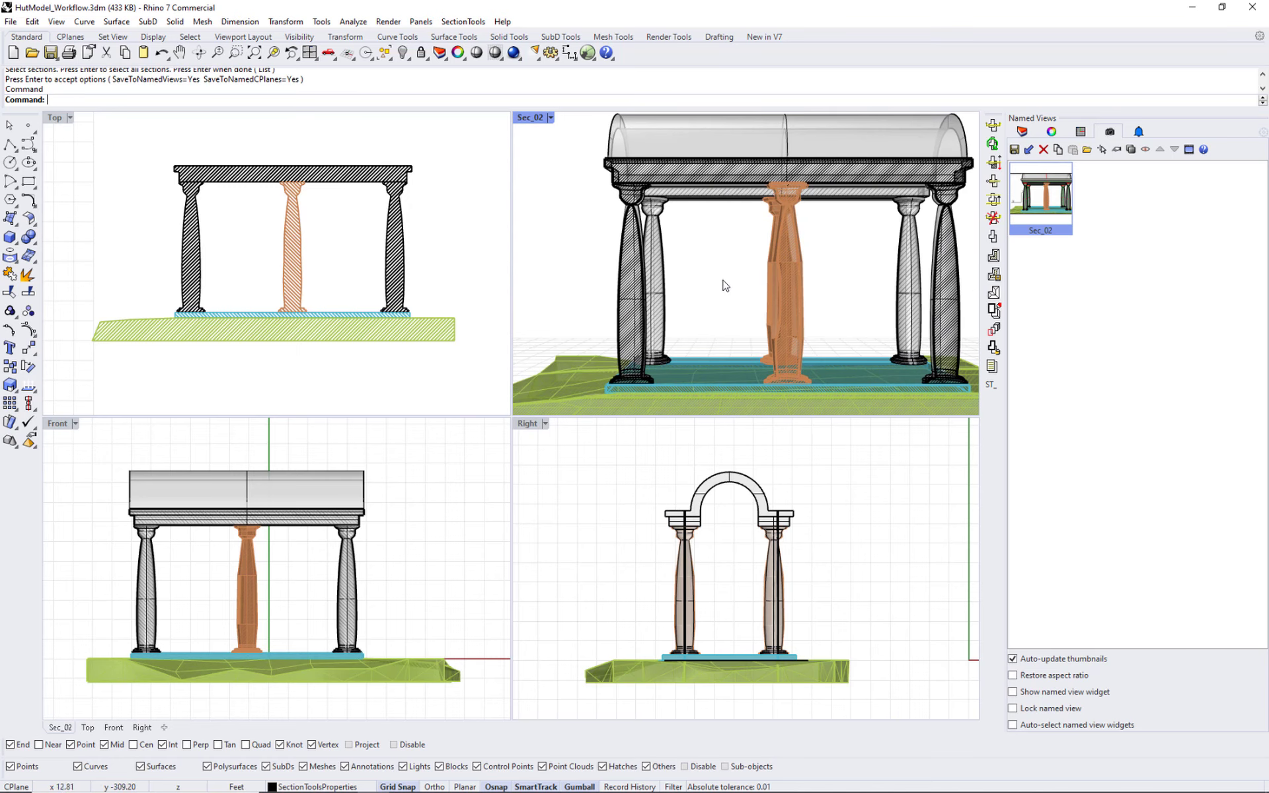
pyautogui.click(1080, 132)
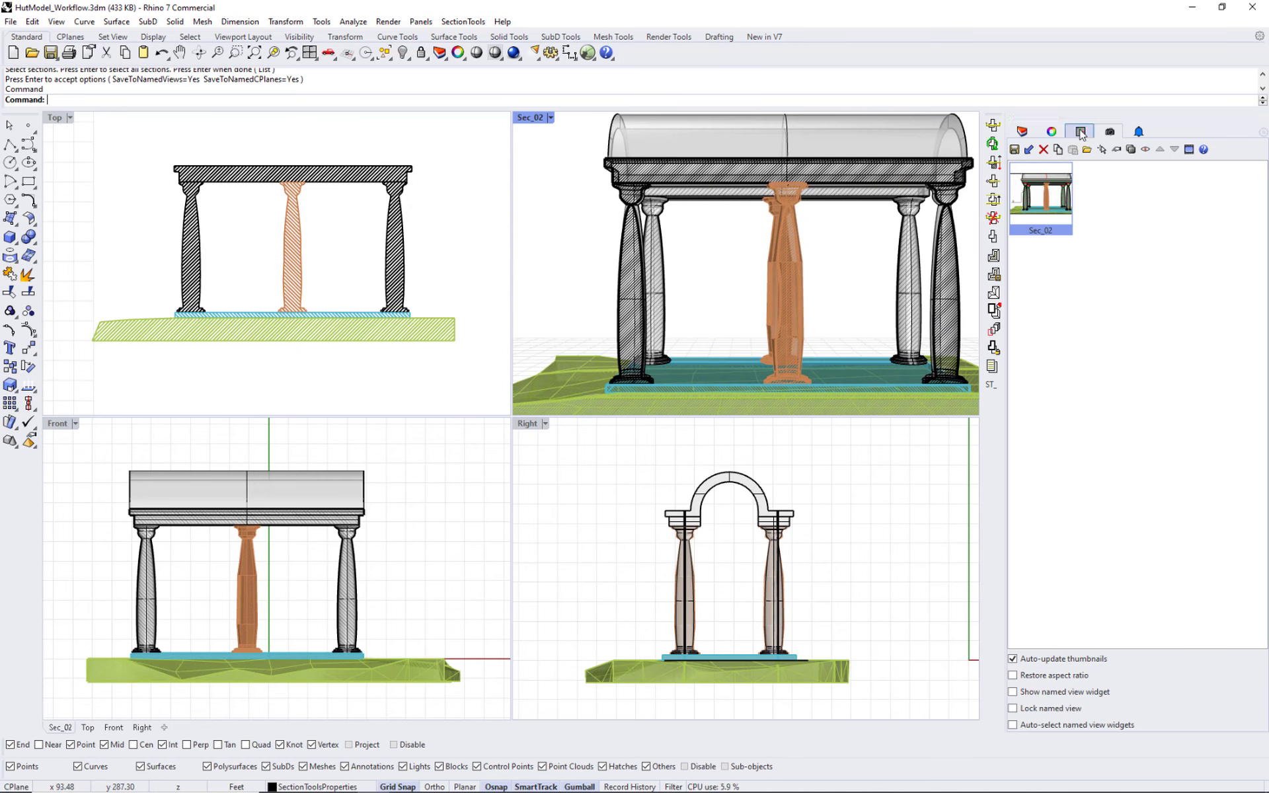
pyautogui.click(1043, 242)
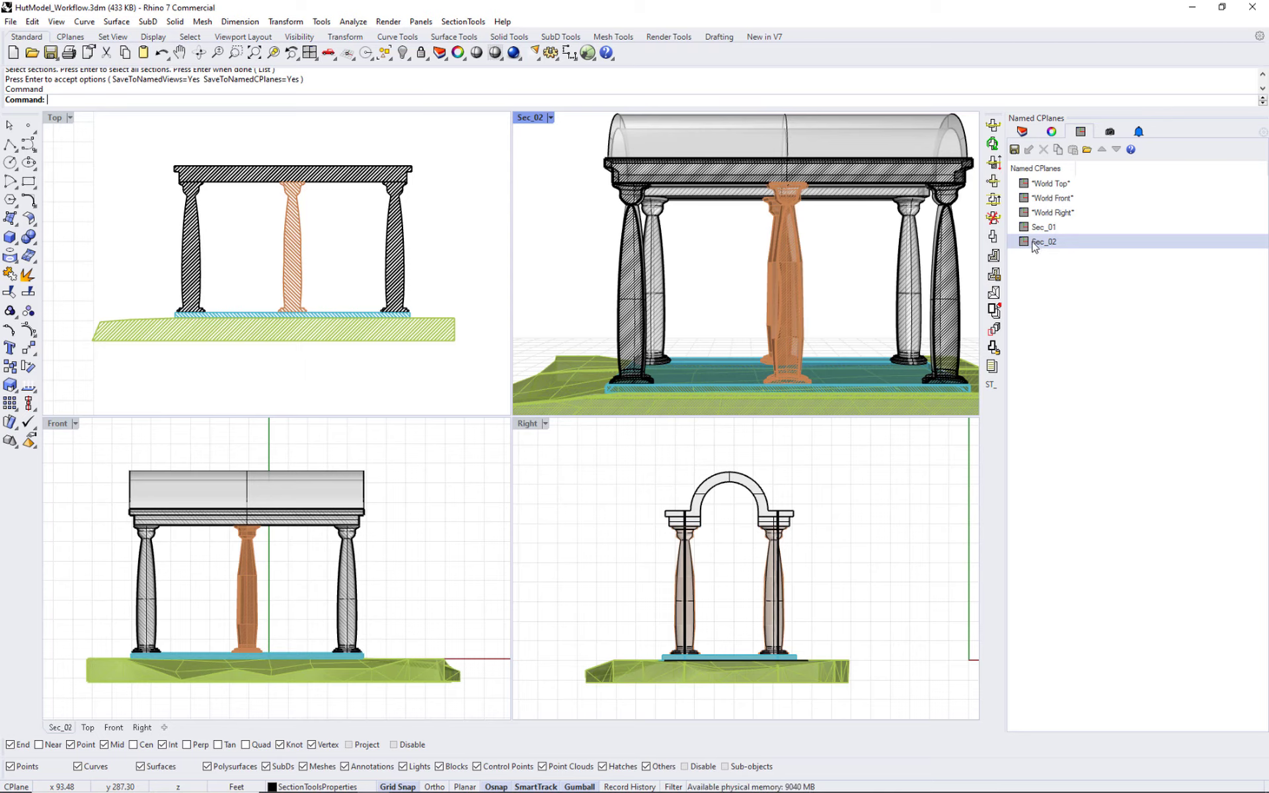
pyautogui.doubleClick(1034, 243)
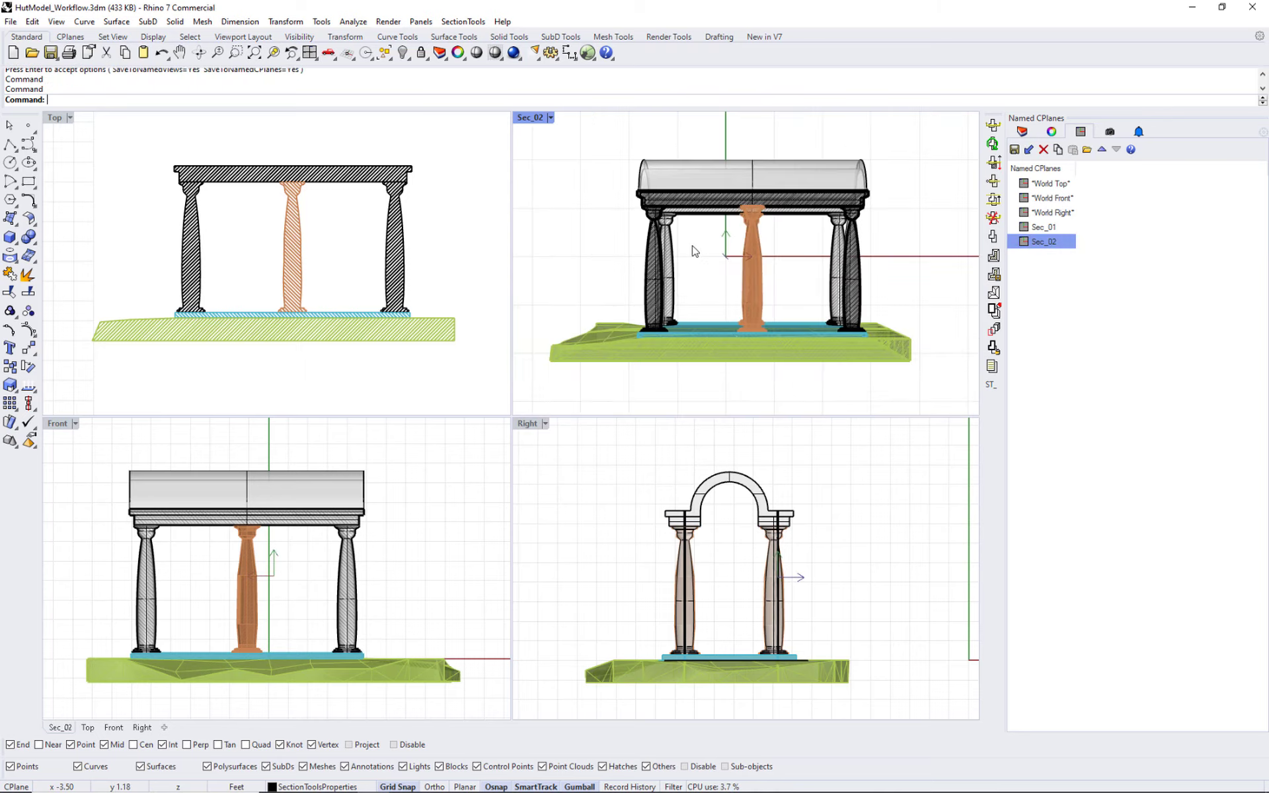
pyautogui.moveTo(694, 251); pyautogui.dragTo(730, 266, button='right')
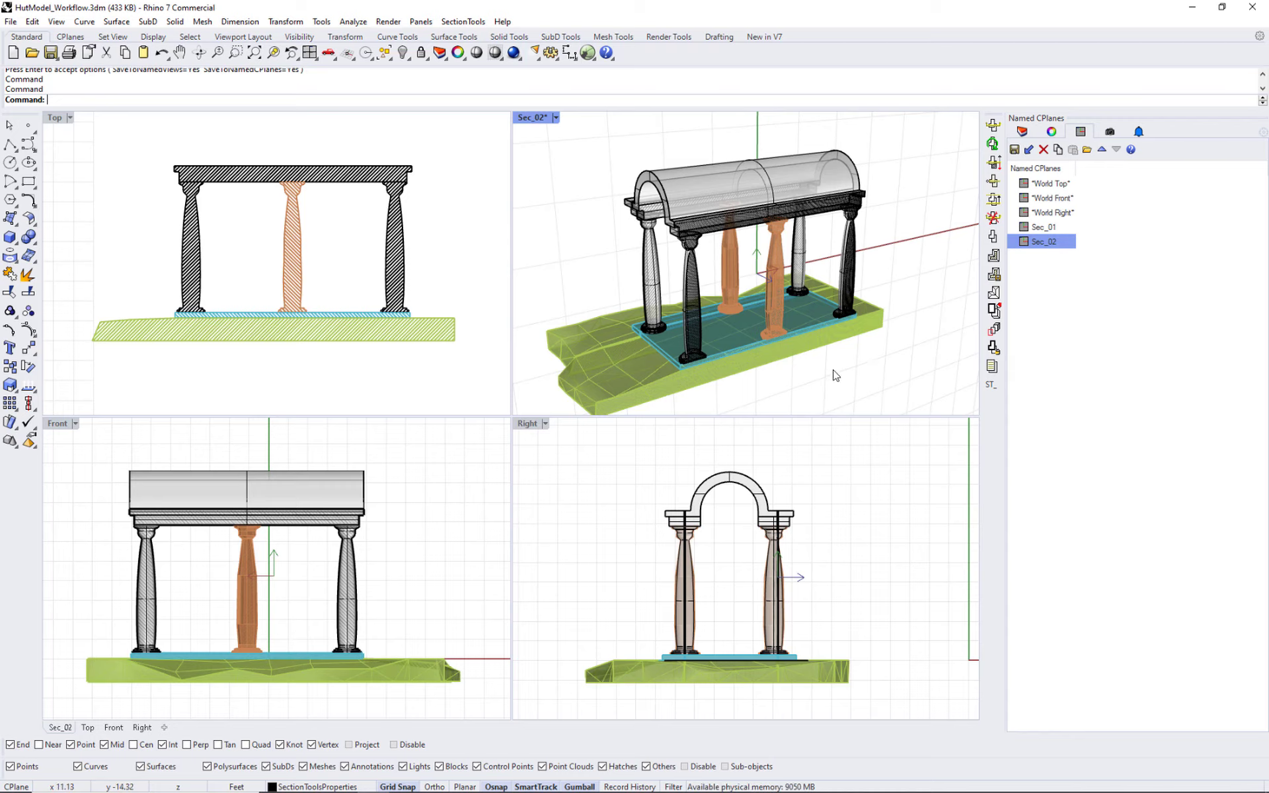
# Draw a rectangle on the Sec_02 construction plane, large enough to frame the whole hut
pyautogui.write('rec')
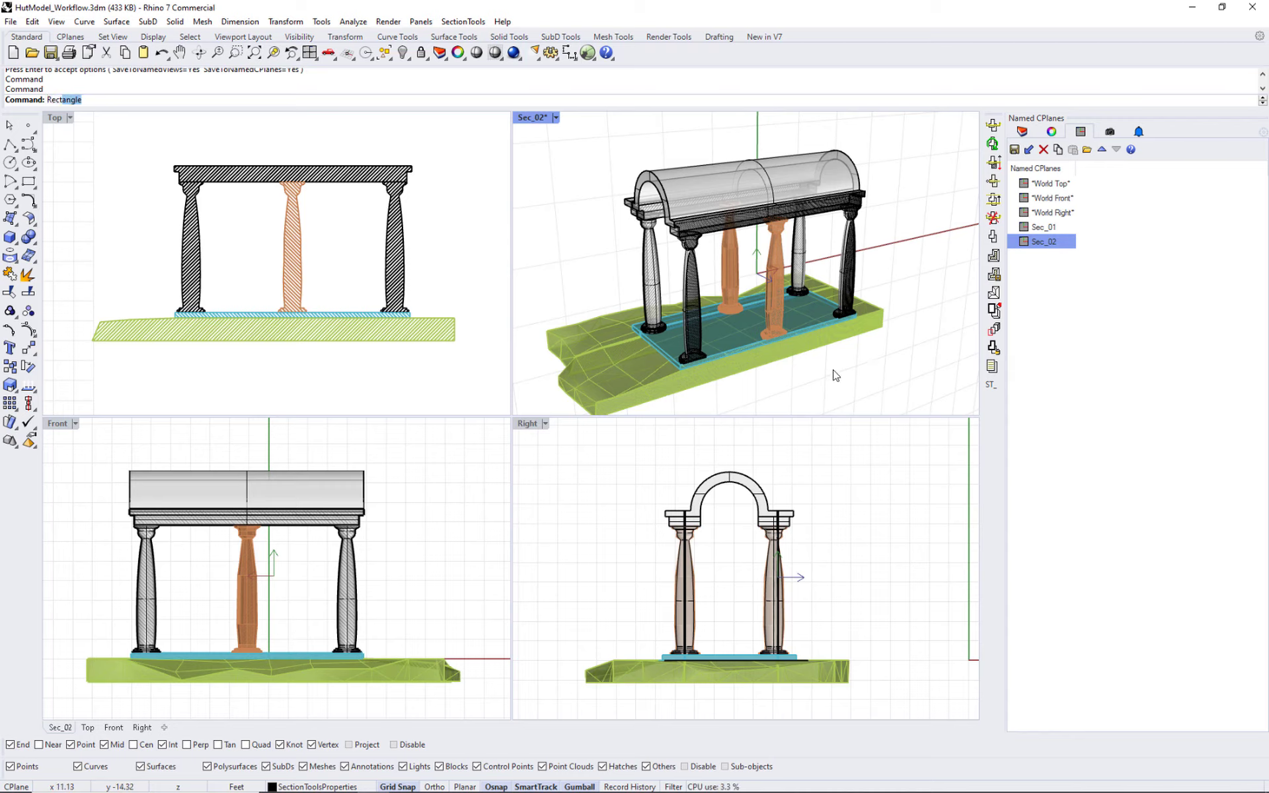
pyautogui.press('Return')
pyautogui.scroll(-5, 840, 337)
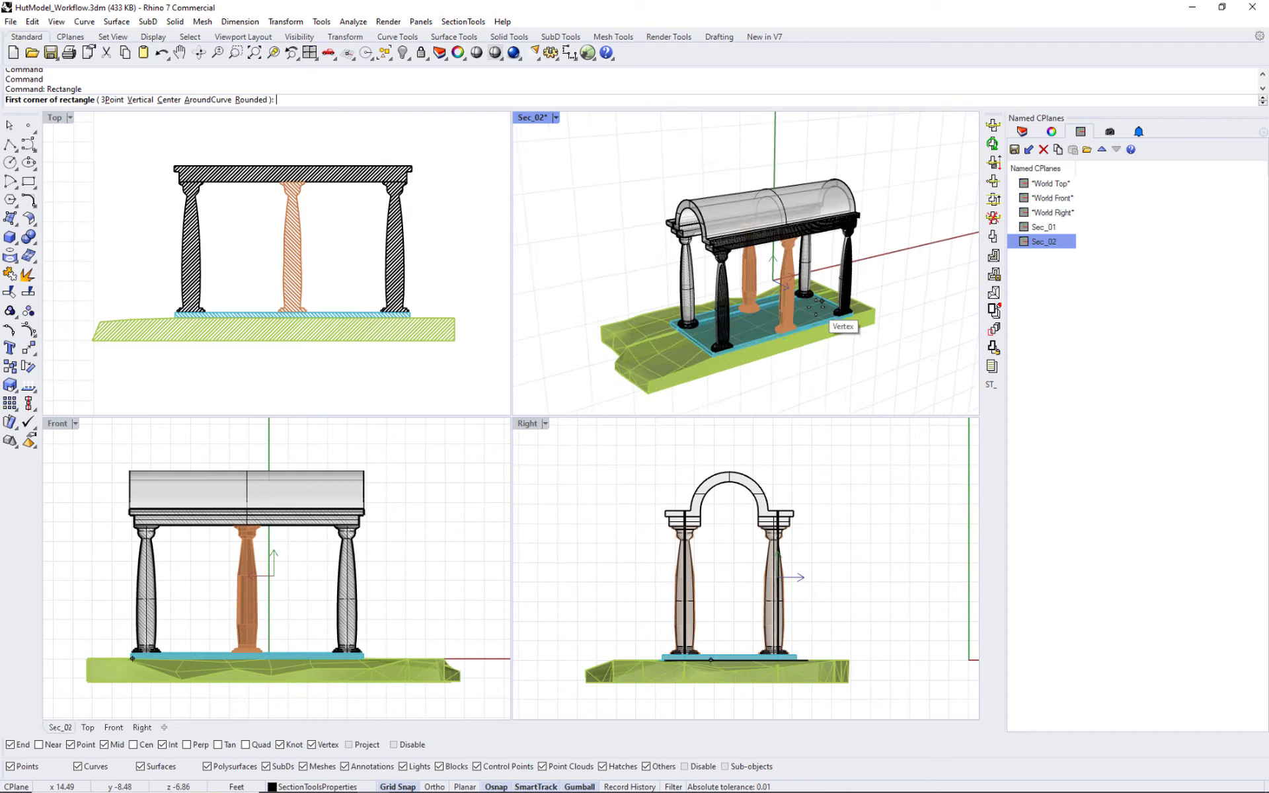
pyautogui.click(632, 201)
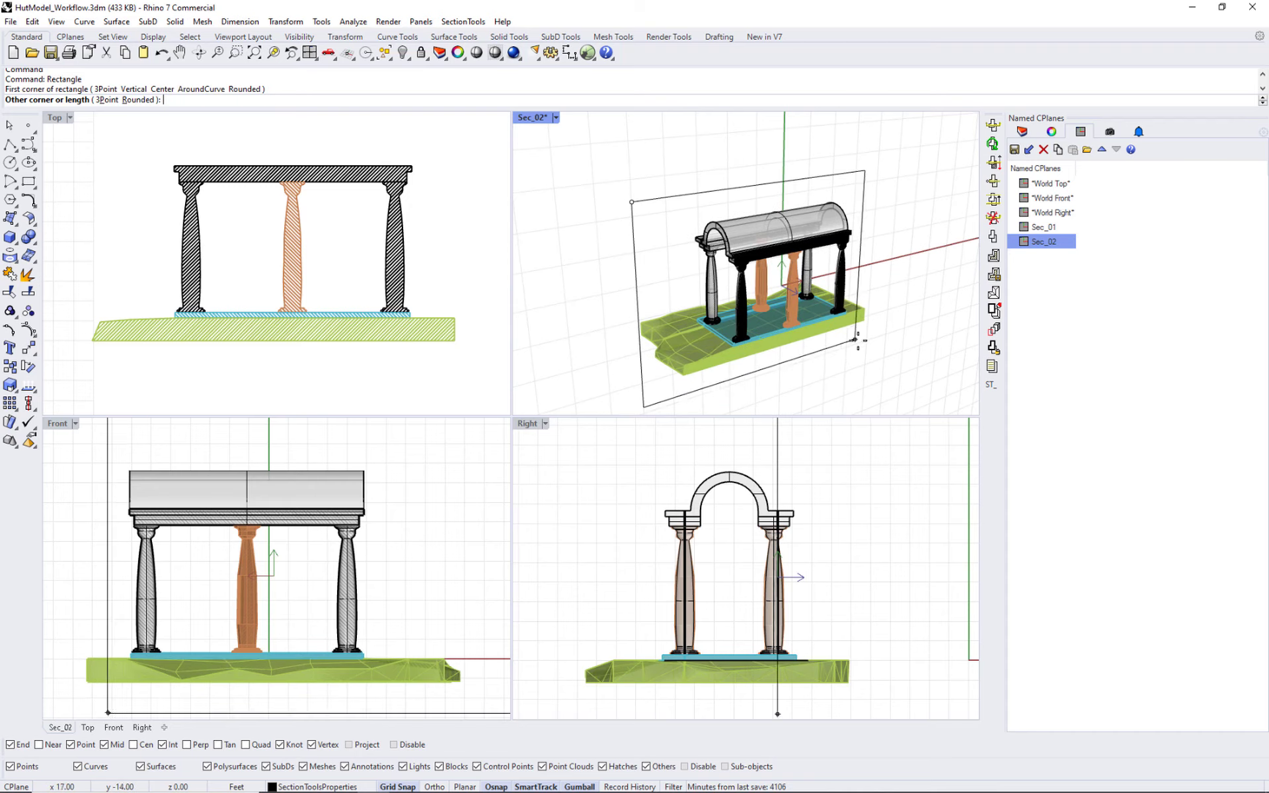
pyautogui.click(877, 337)
pyautogui.moveTo(898, 356)
pyautogui.mouseDown(button='right')
pyautogui.moveTo(879, 293)
pyautogui.moveTo(895, 331)
pyautogui.mouseUp(button='right')
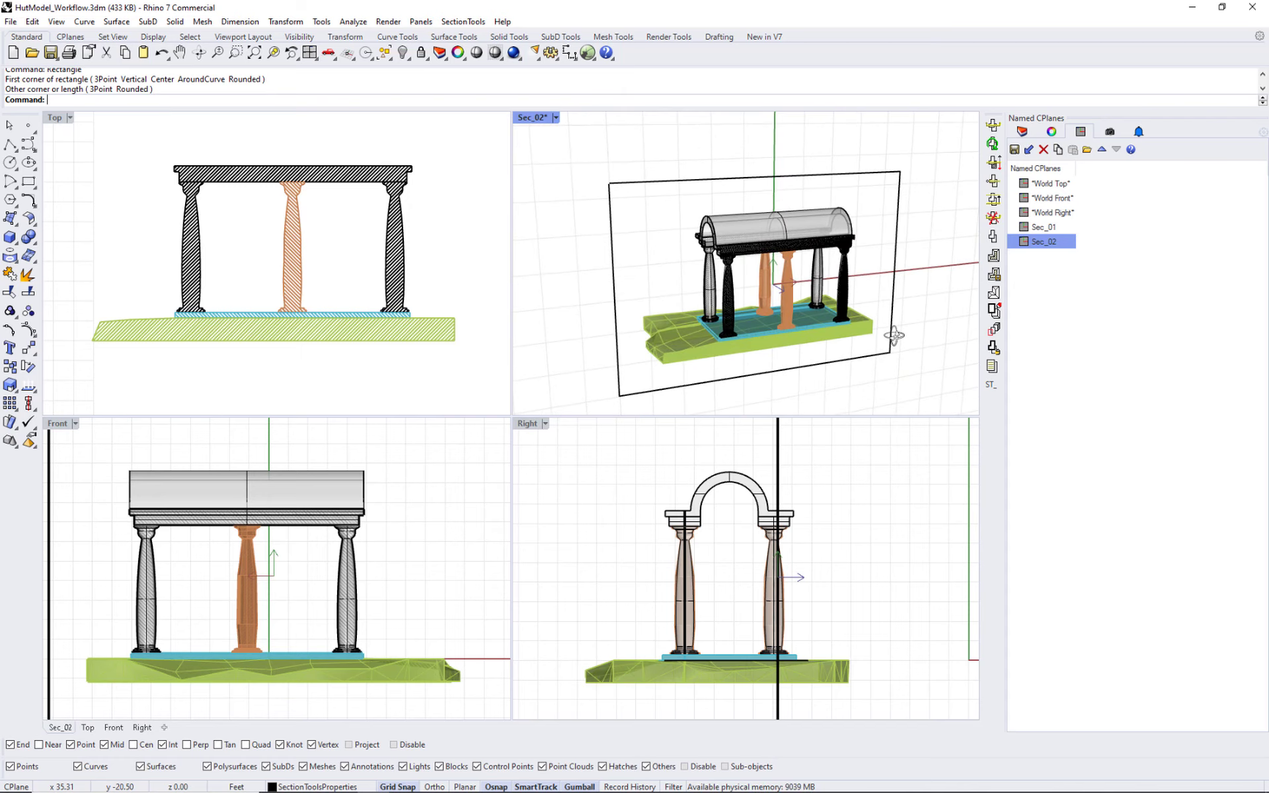
# Reset the construction plane to World Top and delete the rectangle around the hut
pyautogui.doubleClick(1051, 186)
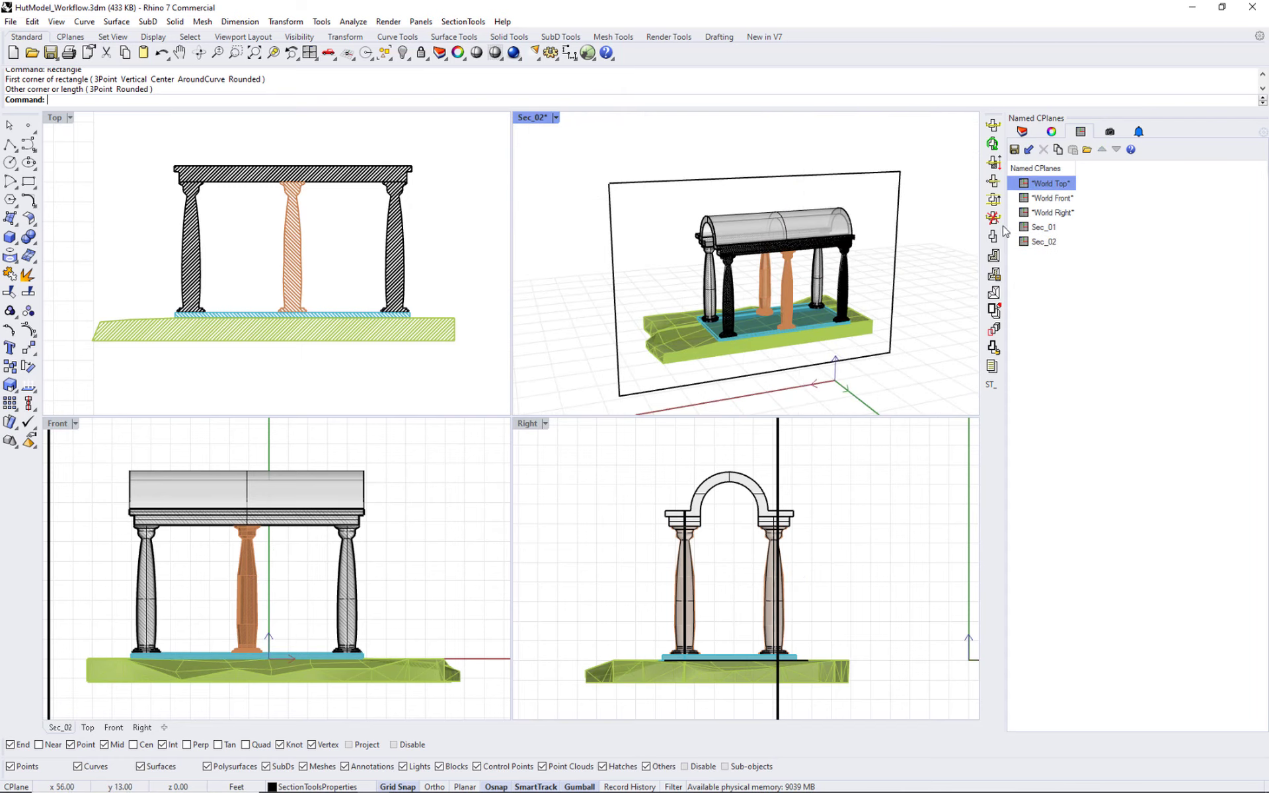
pyautogui.moveTo(651, 347)
pyautogui.mouseDown(button='right')
pyautogui.moveTo(750, 342)
pyautogui.moveTo(667, 348)
pyautogui.mouseUp(button='right')
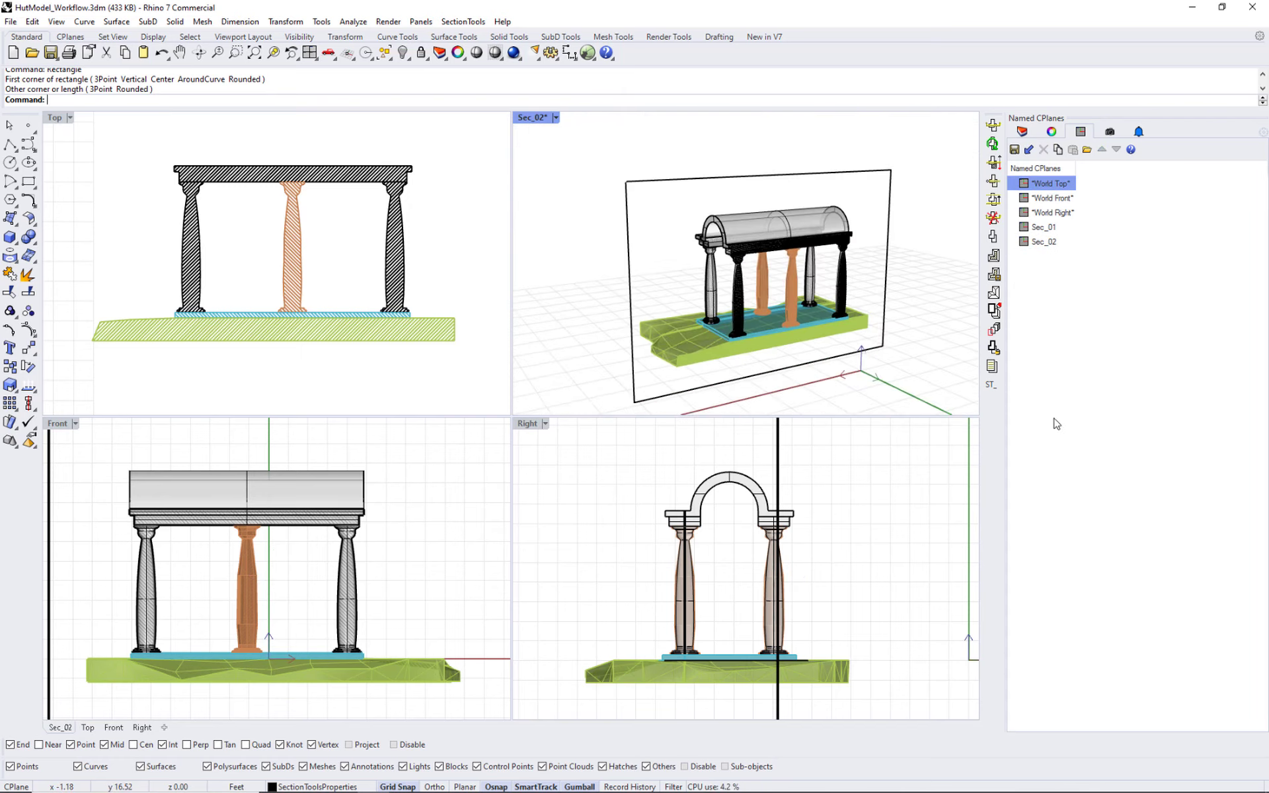
pyautogui.click(881, 352)
pyautogui.press('Delete')
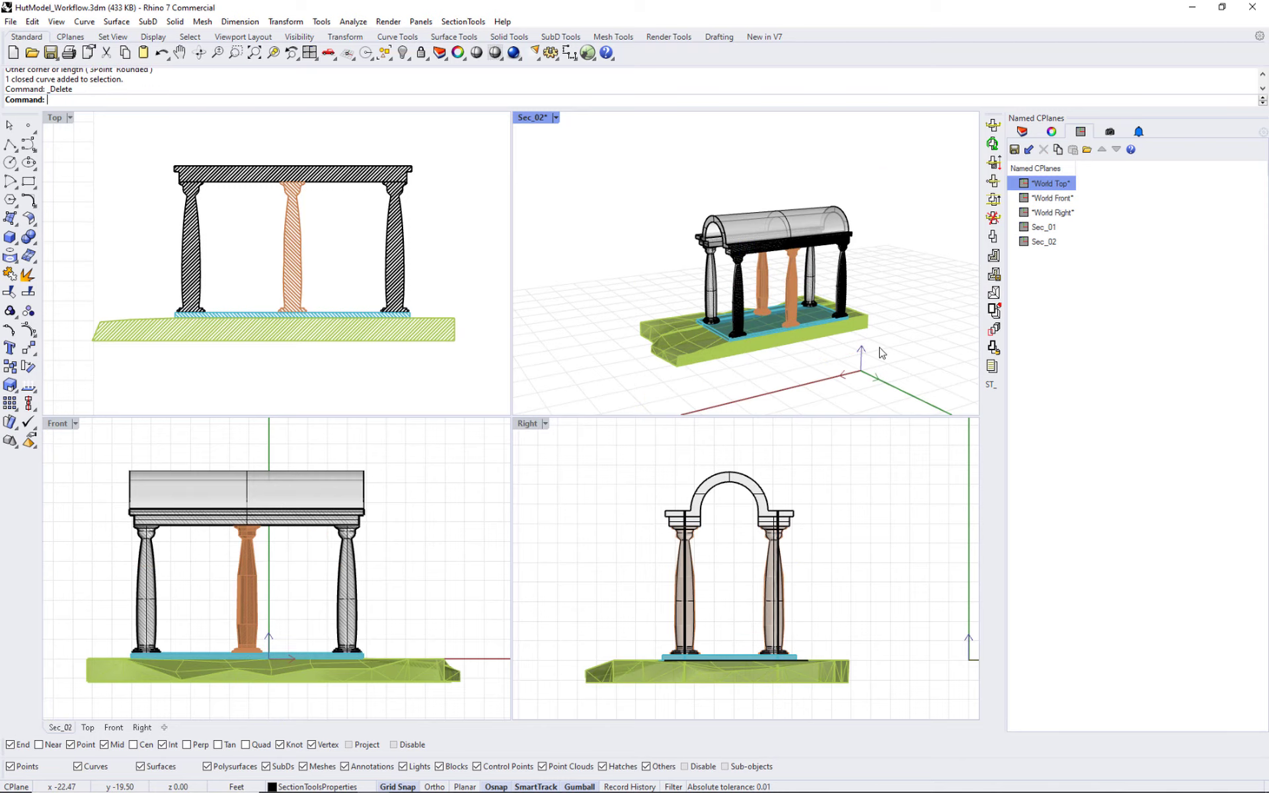
# Clear the clipped view of section Sec_02 from the perspective viewport
pyautogui.click(1022, 130)
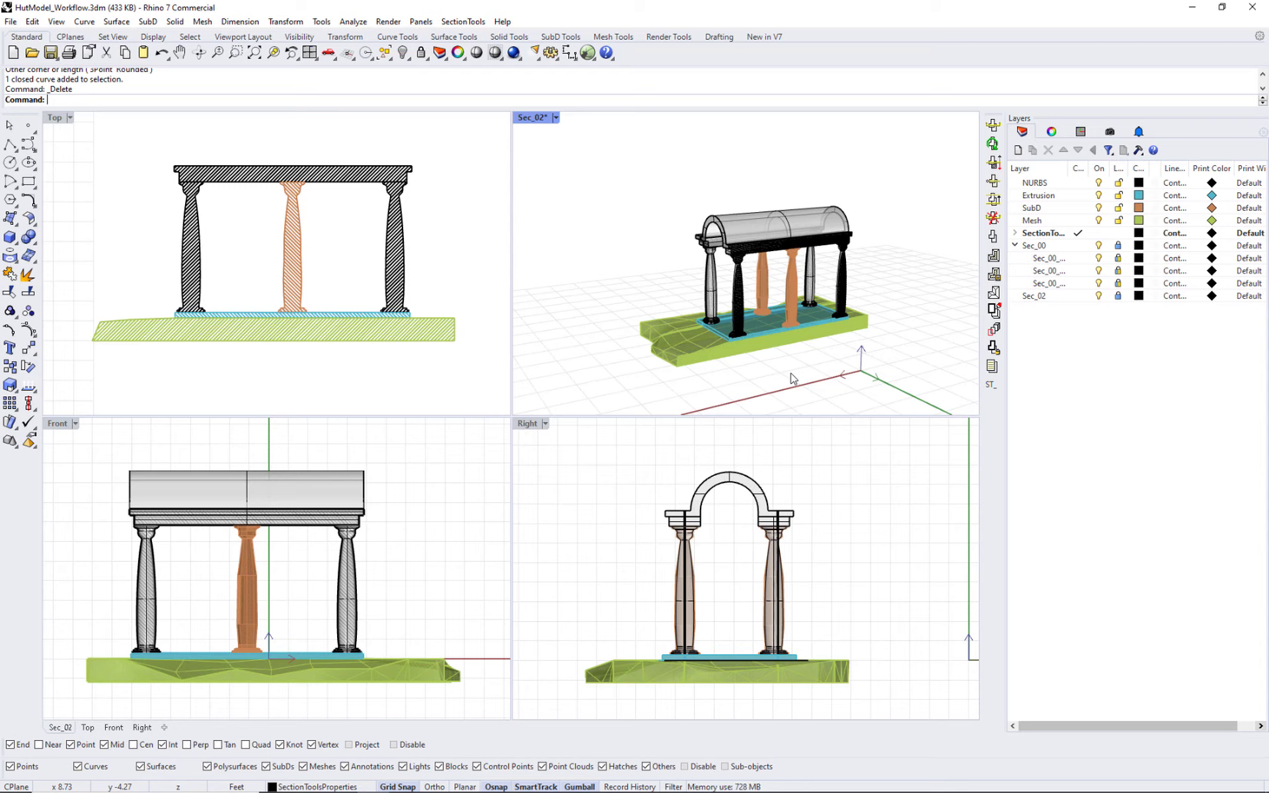
pyautogui.click(456, 22)
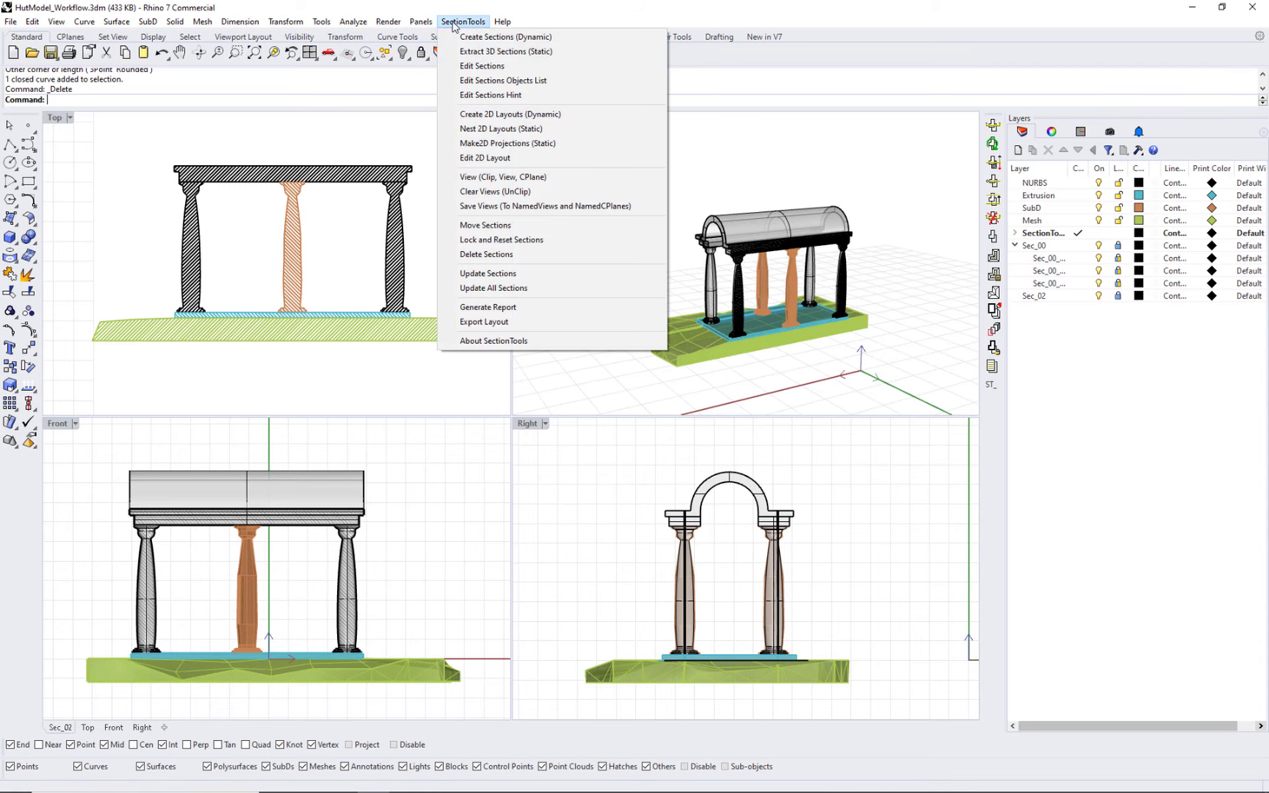
pyautogui.click(519, 192)
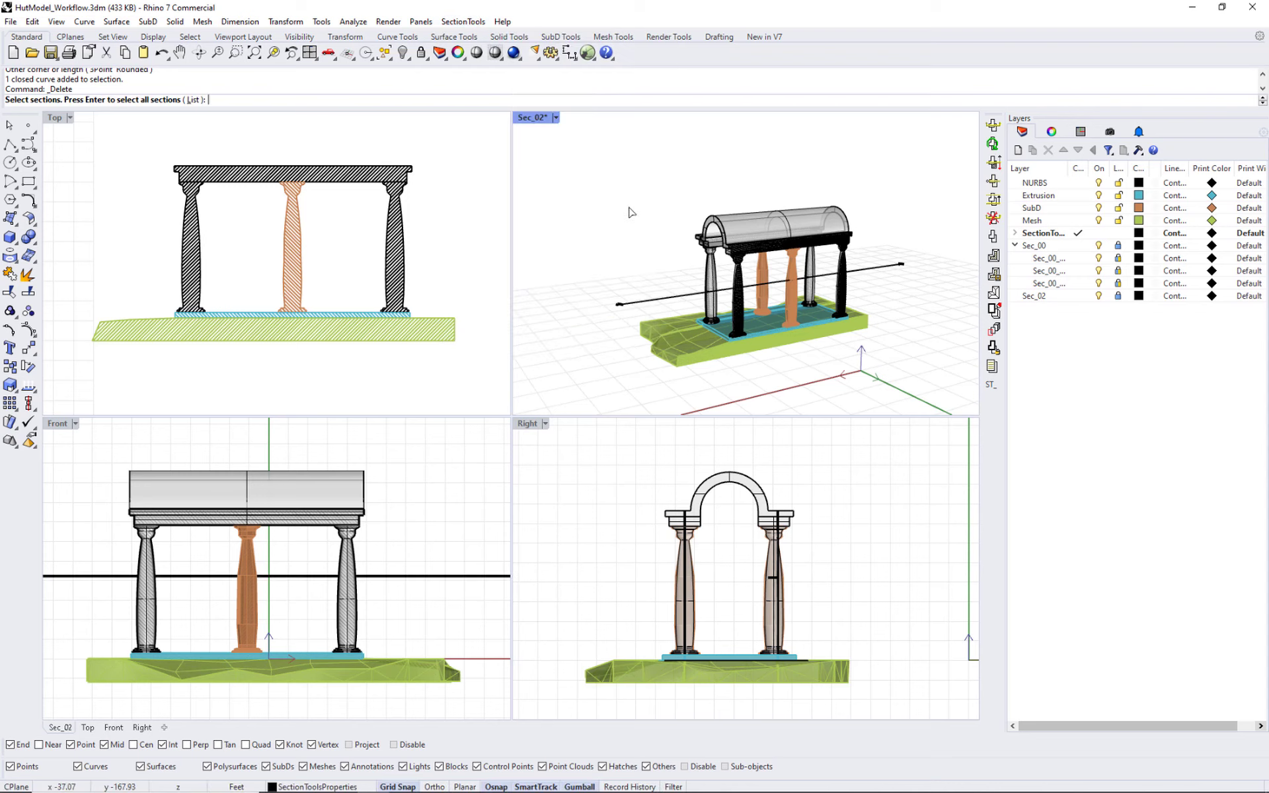
pyautogui.click(622, 307)
pyautogui.press('Return')
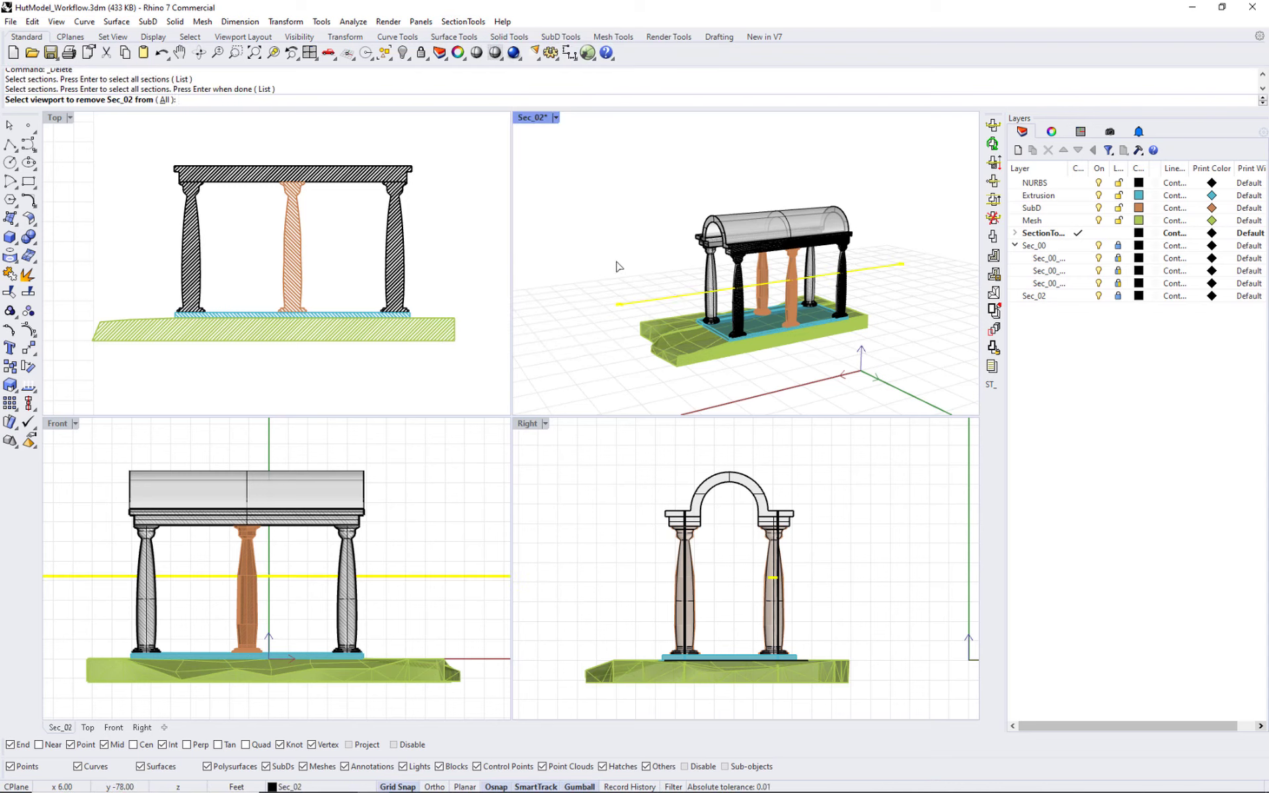
pyautogui.click(619, 266)
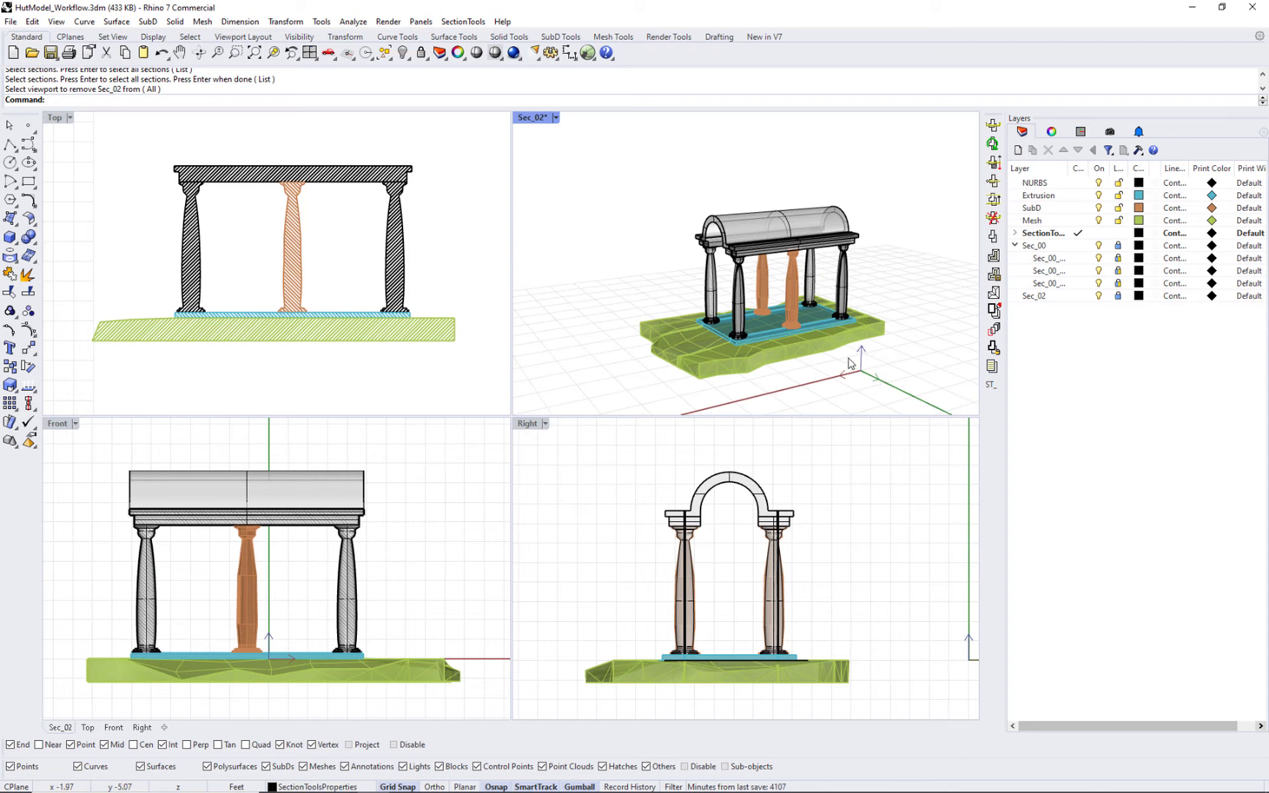
# Turn off the Sec_00 and Sec_02 layers and frame the hut's plan in the Top view
pyautogui.click(1099, 245)
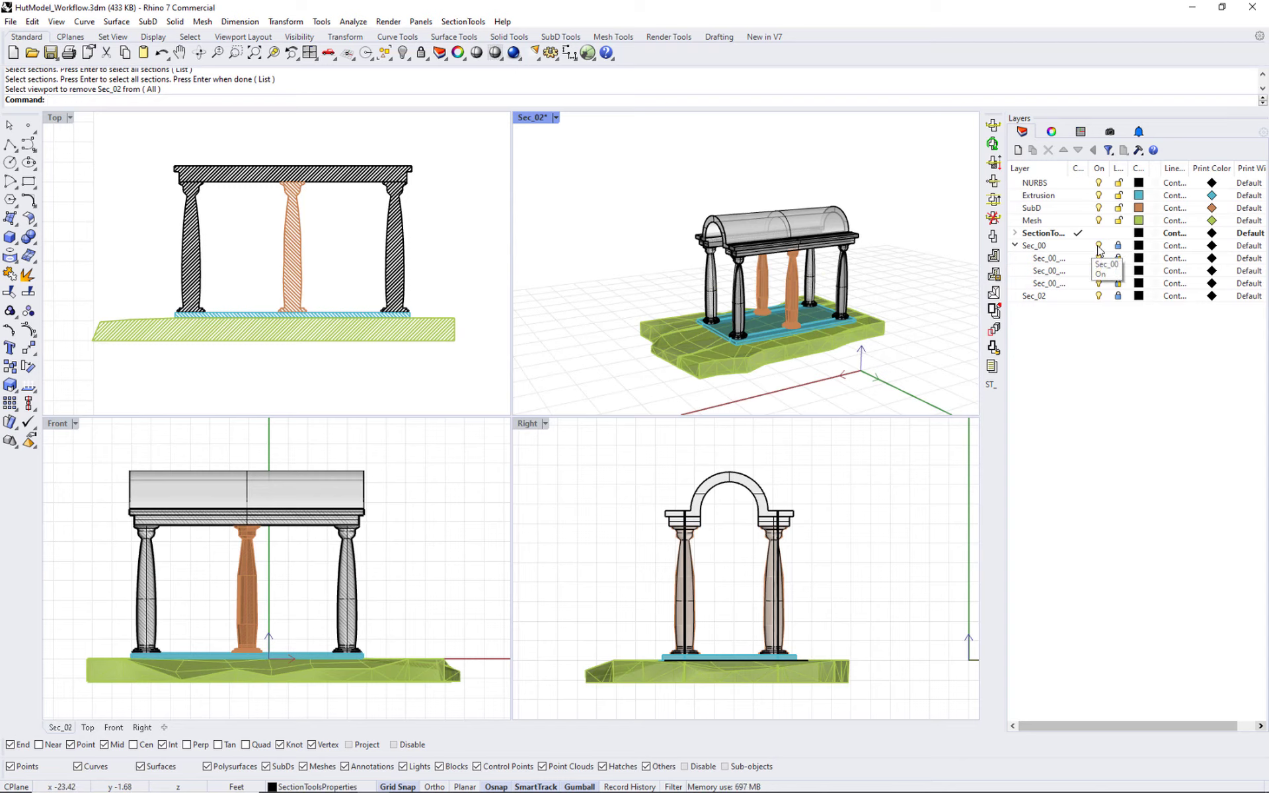
pyautogui.click(1098, 295)
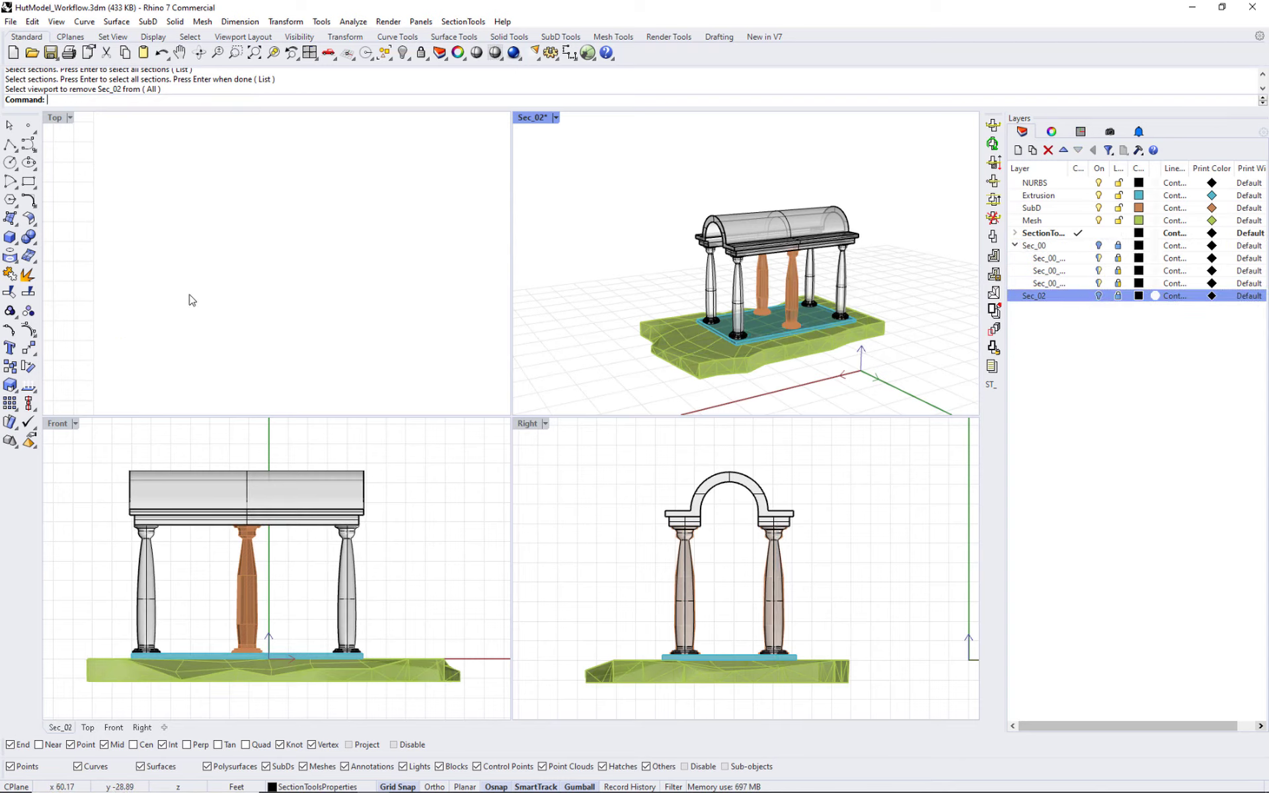
pyautogui.click(228, 290)
pyautogui.scroll(-5, 232, 291)
pyautogui.scroll(6, 233, 293)
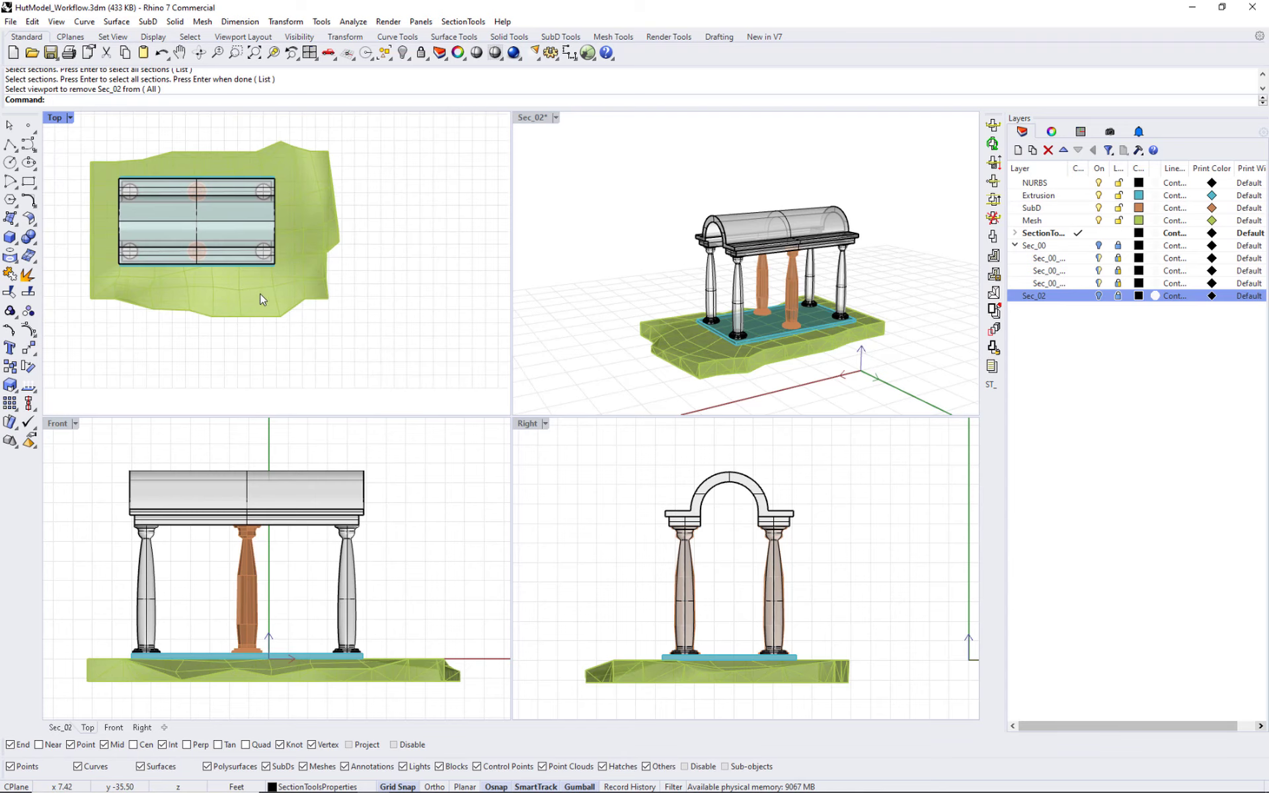
pyautogui.moveTo(228, 287); pyautogui.dragTo(285, 294, button='right')
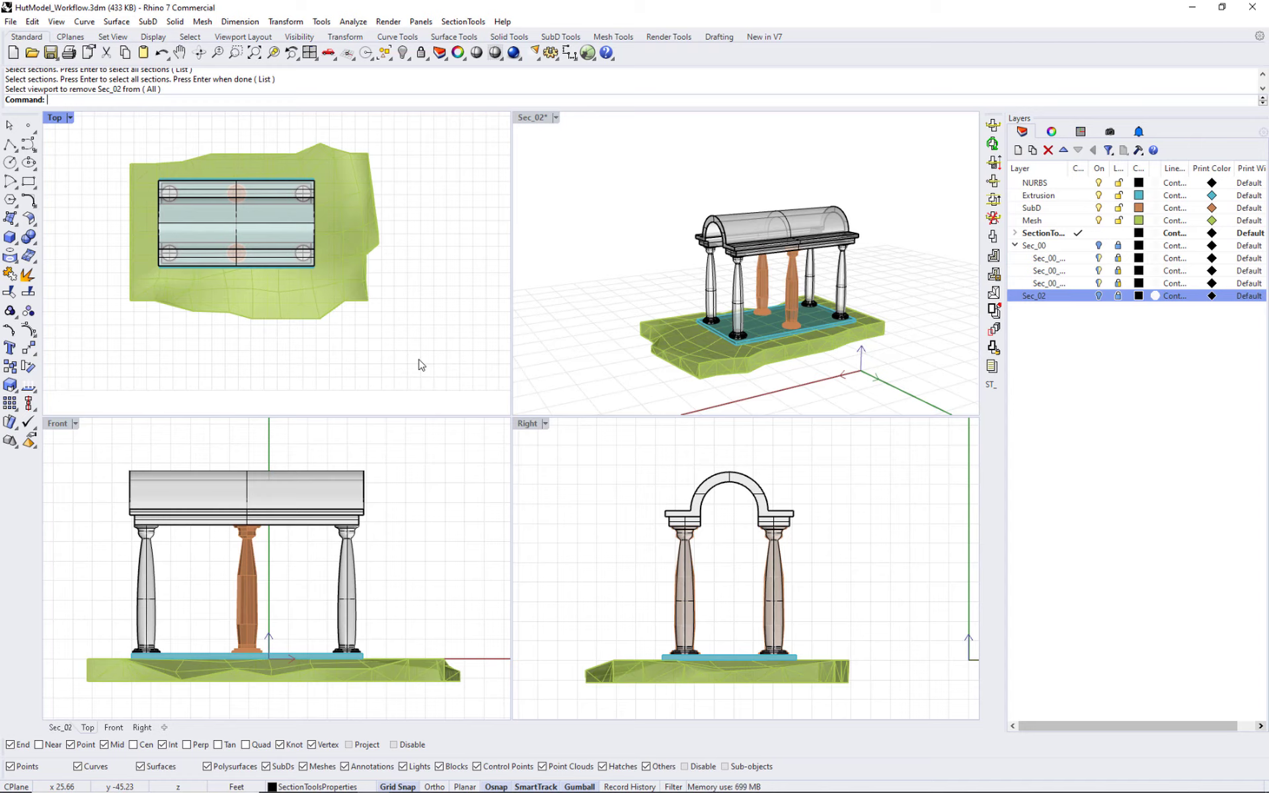
# Start dynamic sections through all visible objects, with a custom diagonal direction drawn beside the lower-right corner of the terrain in plan
pyautogui.click(460, 21)
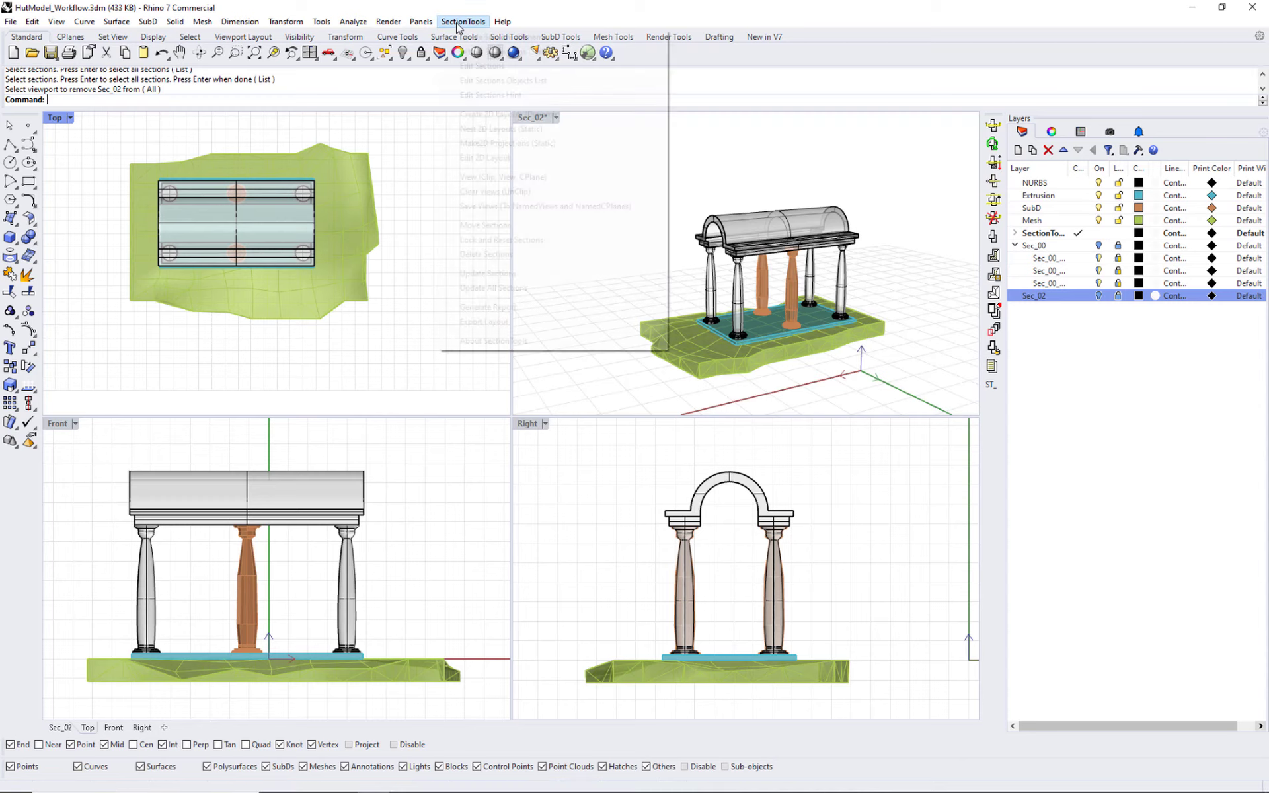
pyautogui.click(479, 36)
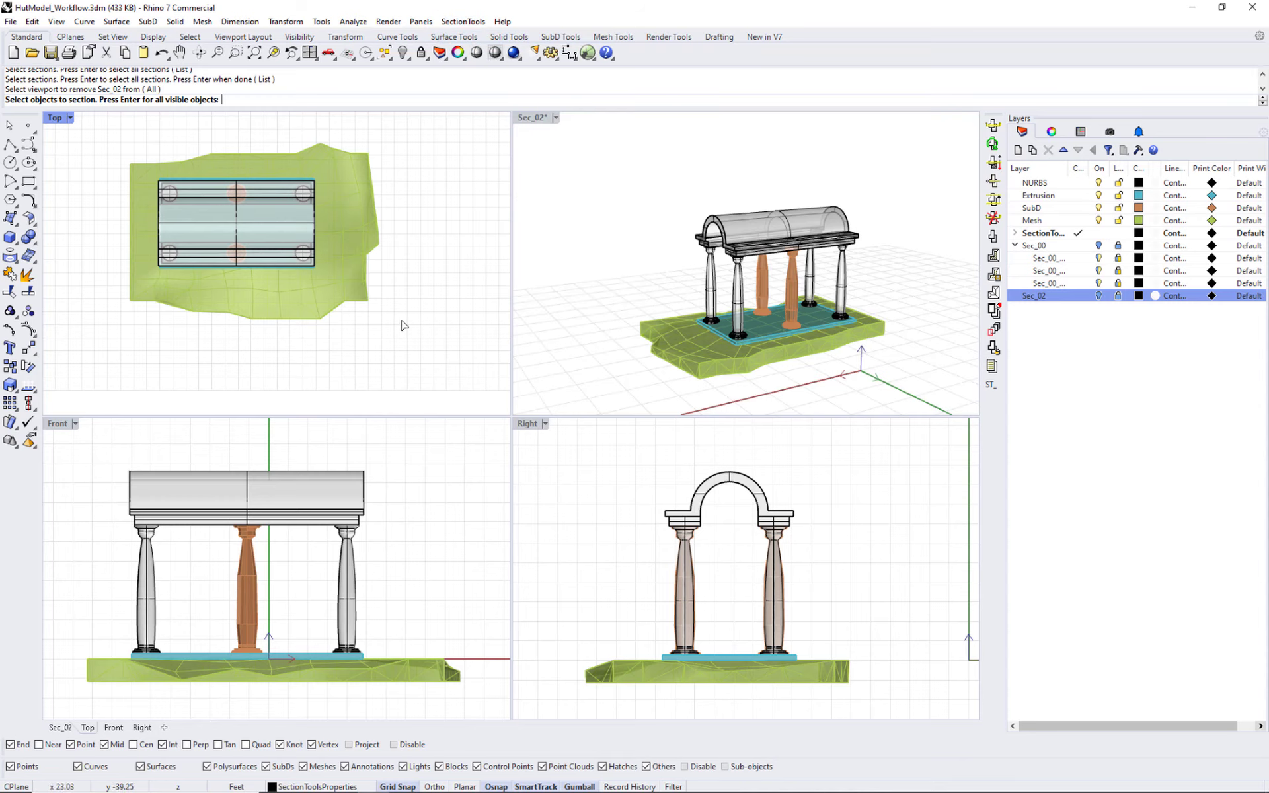
pyautogui.press('Return')
pyautogui.click(134, 100)
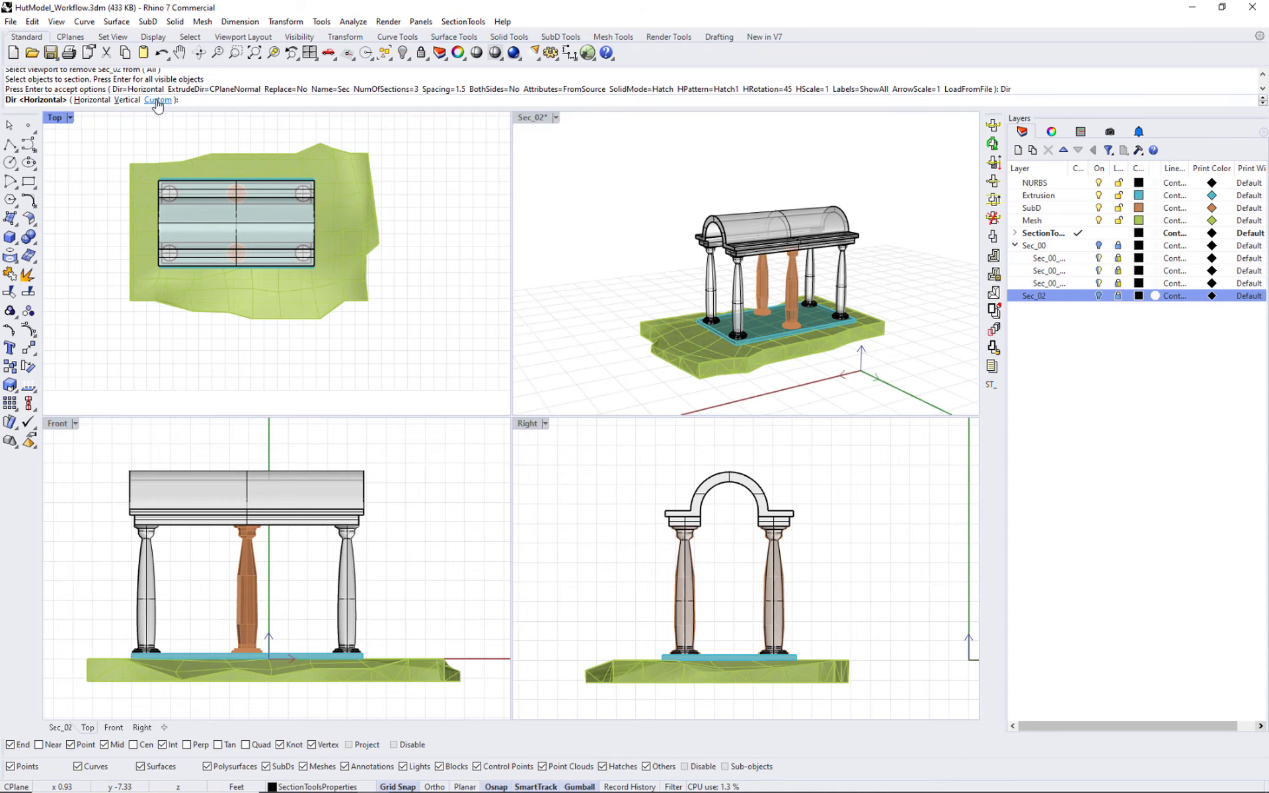
pyautogui.click(158, 105)
pyautogui.click(349, 366)
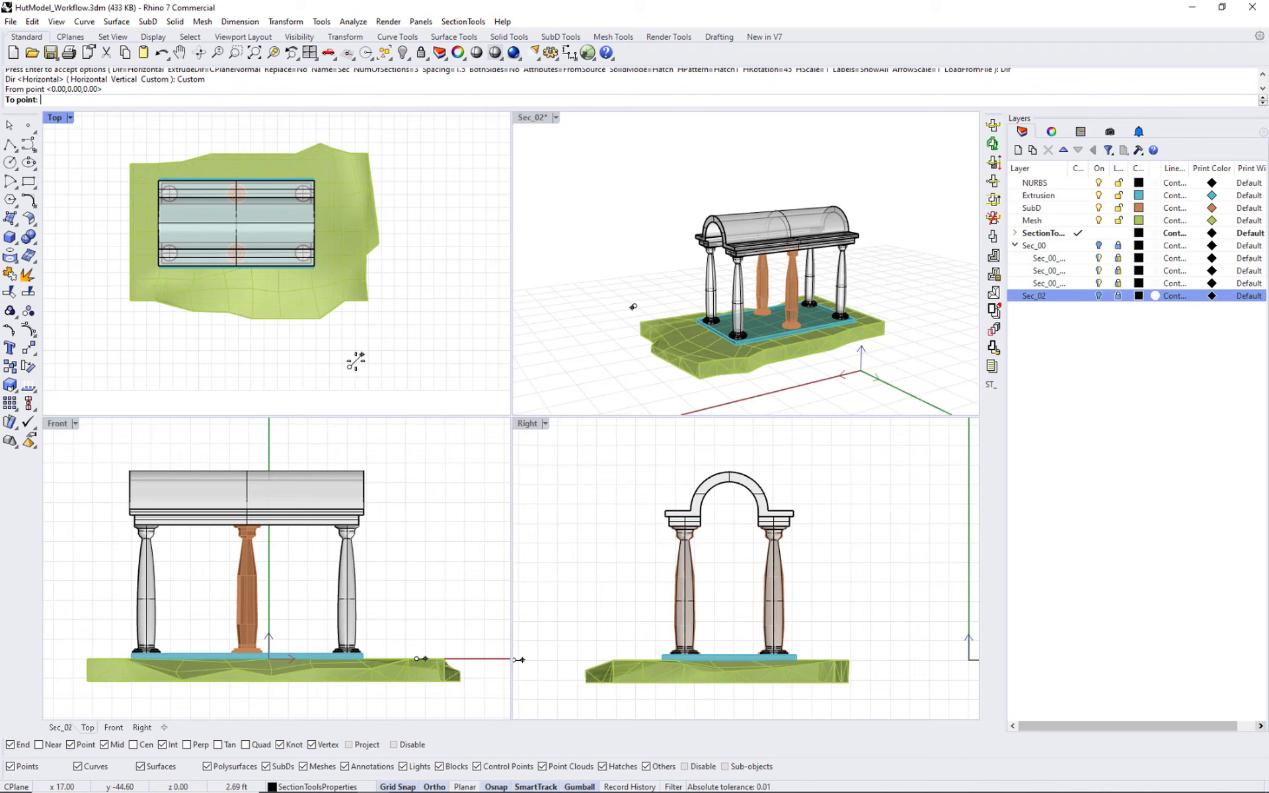
pyautogui.click(447, 271)
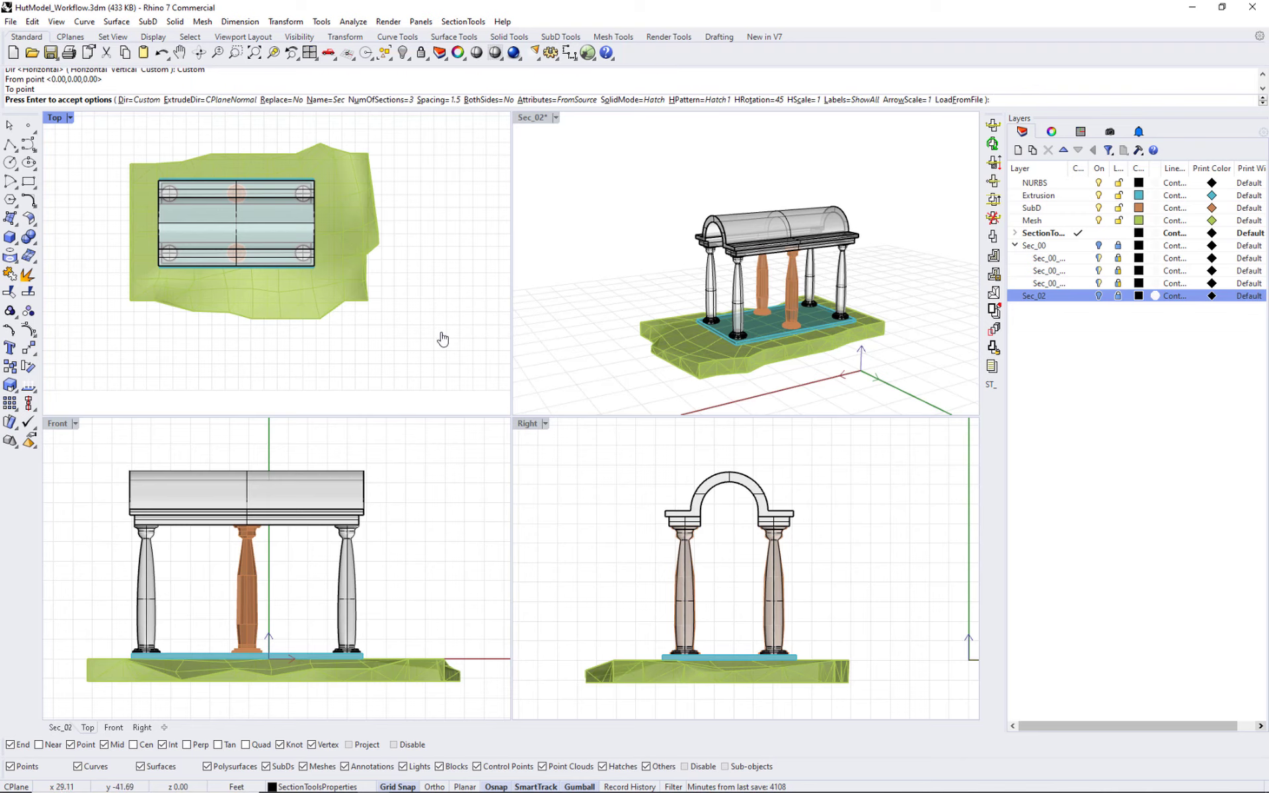
# Set the number of sections to 1 and the solid mode to None, and accept the section options
pyautogui.click(382, 99)
pyautogui.write('1')
pyautogui.press('Return')
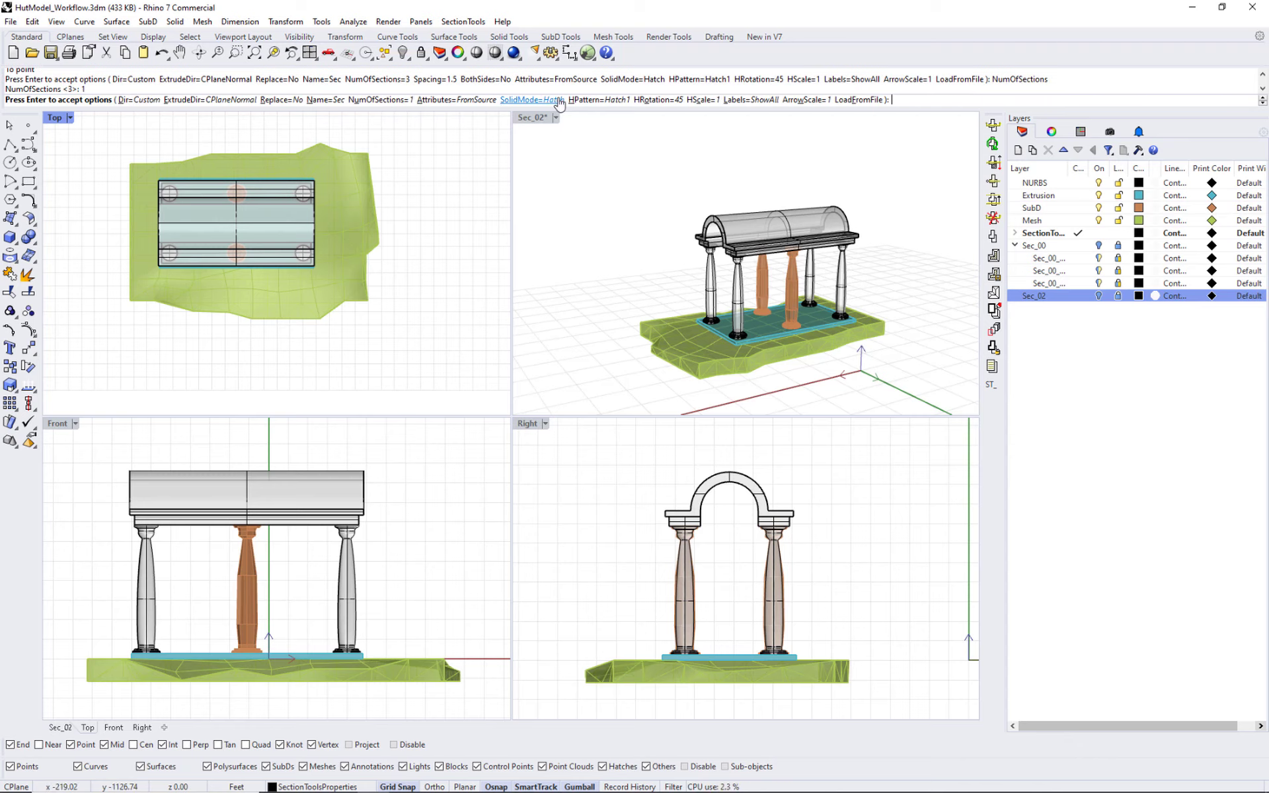
pyautogui.click(536, 100)
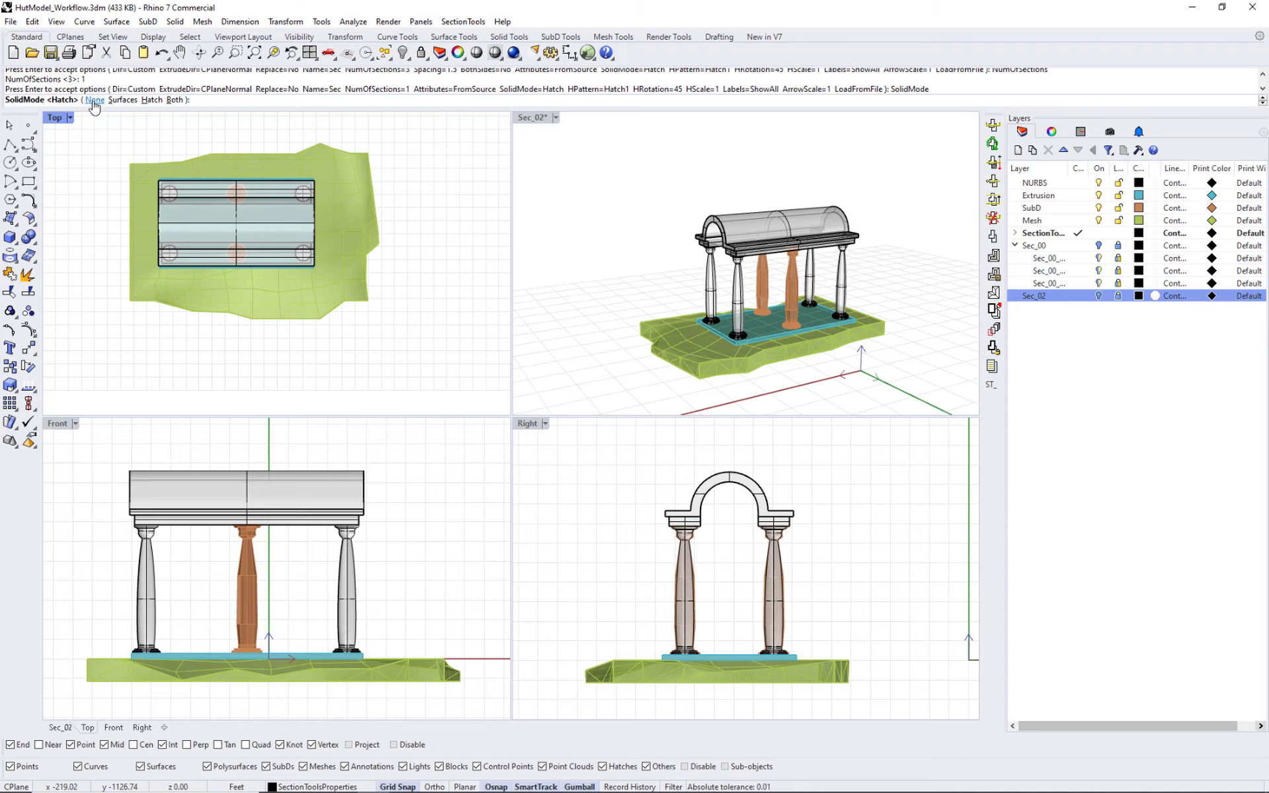
pyautogui.click(95, 99)
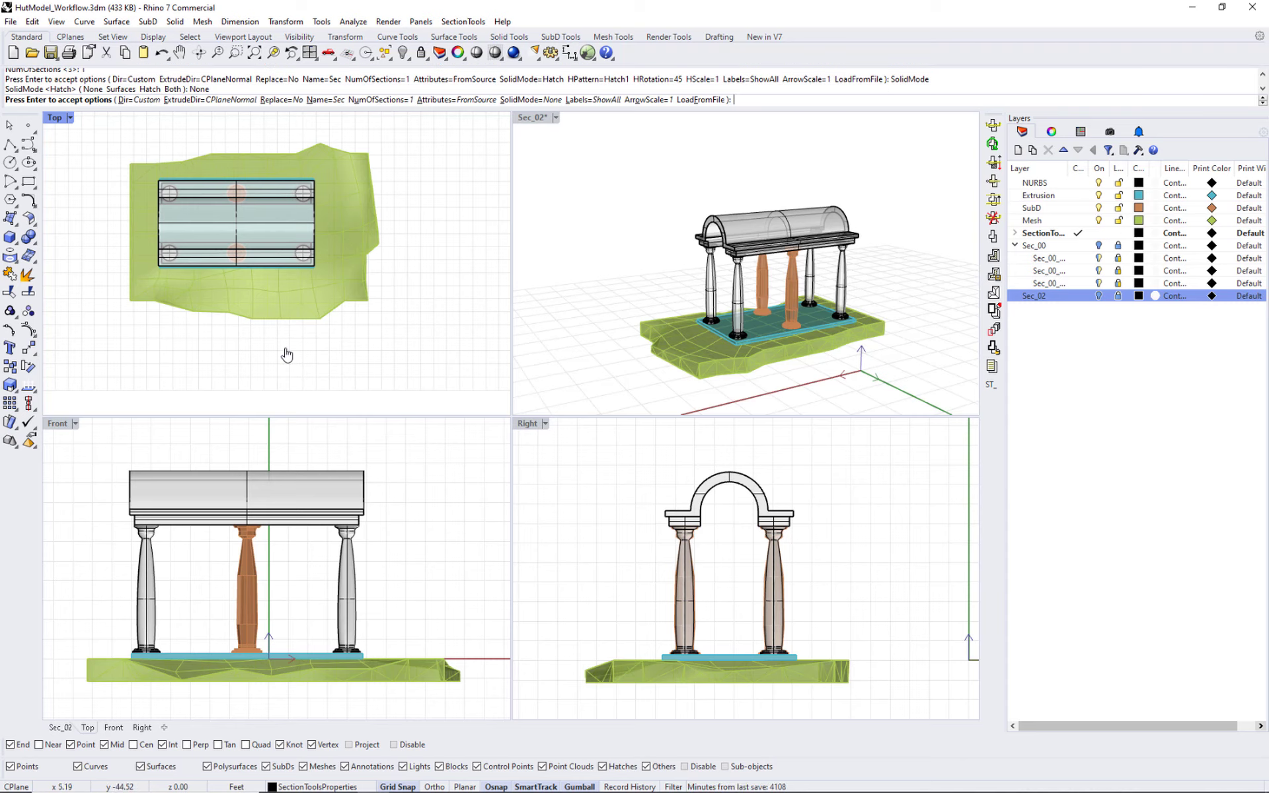
pyautogui.press('Return')
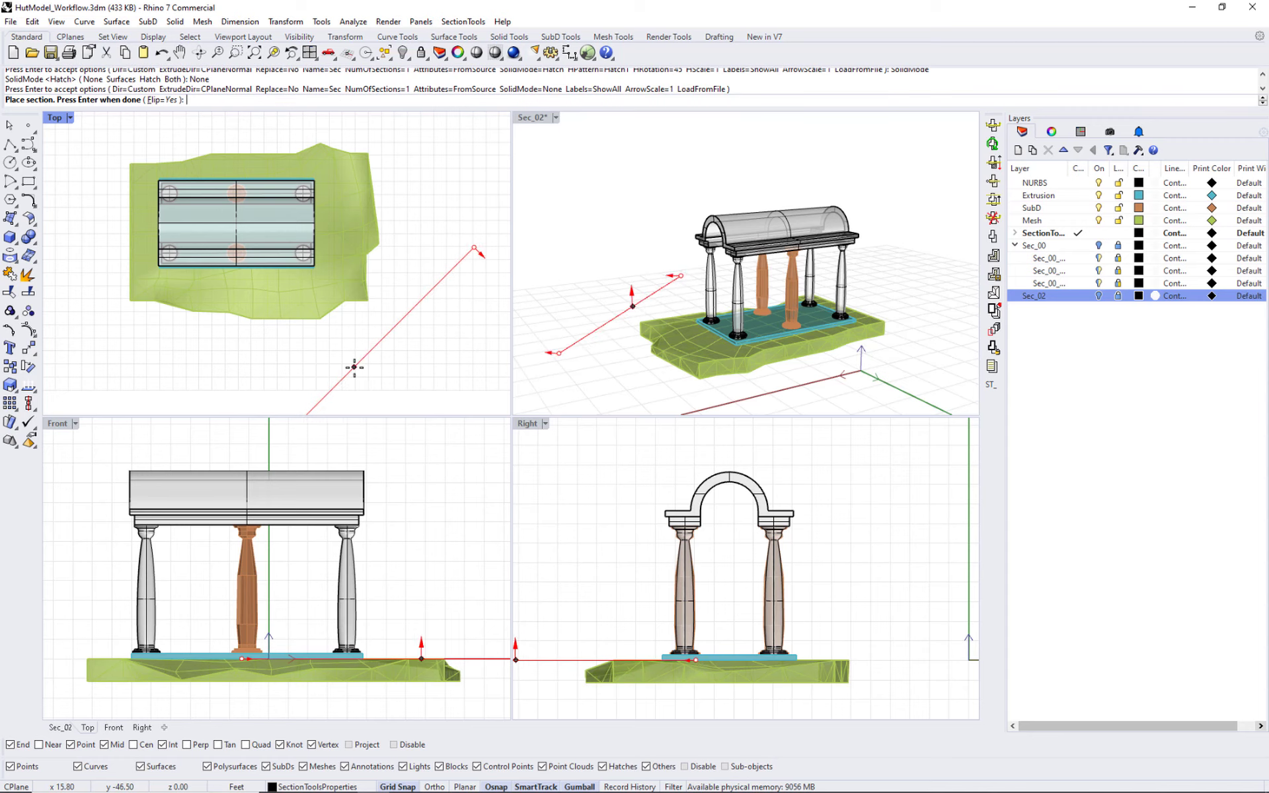
# Set Flip to No and place the diagonal section just outside the terrain's lower-right corner in the Top view
pyautogui.click(163, 99)
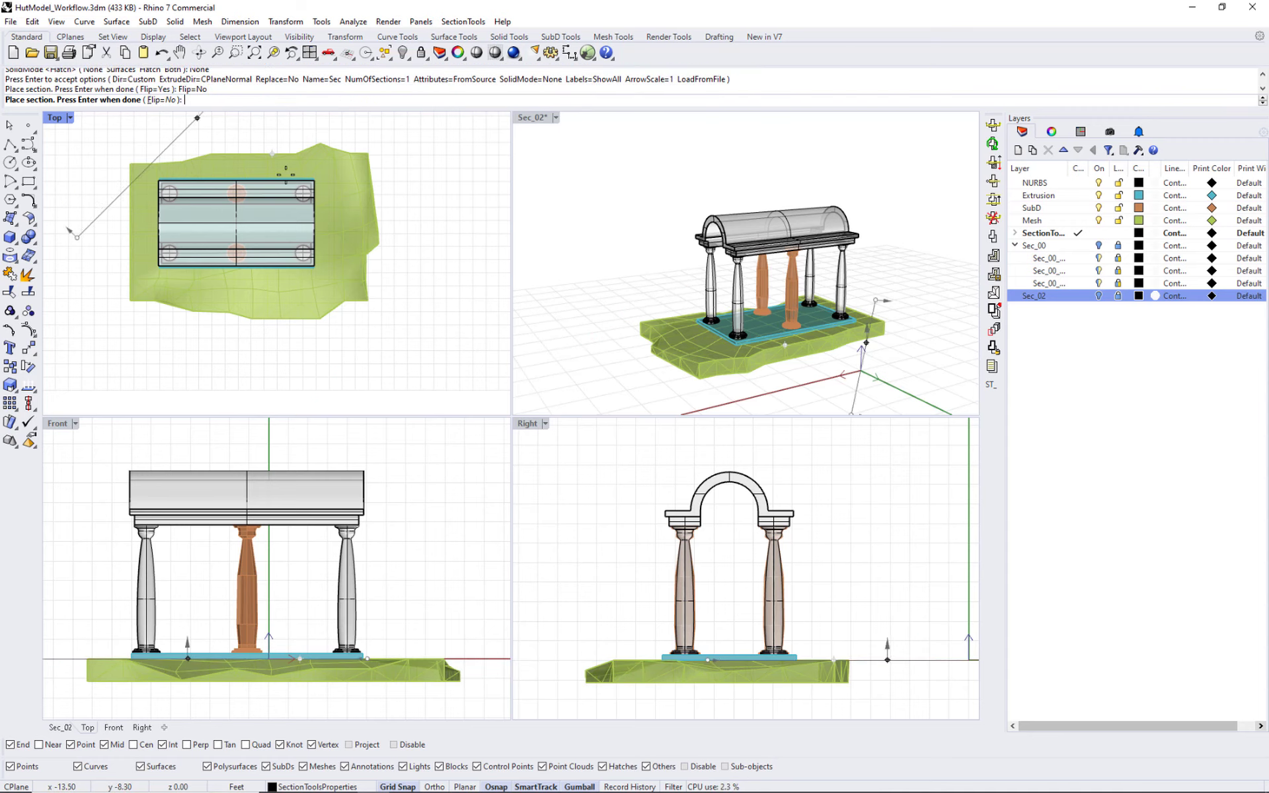
pyautogui.click(378, 299)
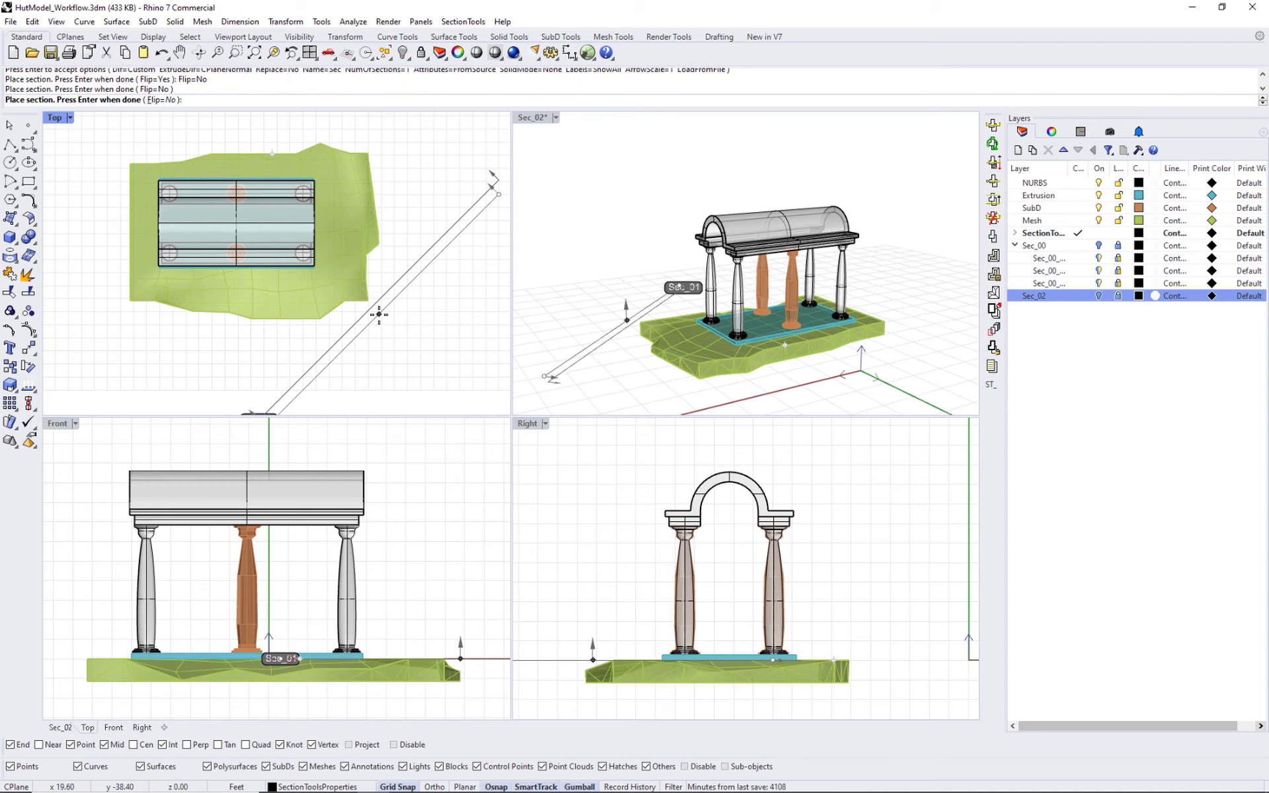
pyautogui.press('Return')
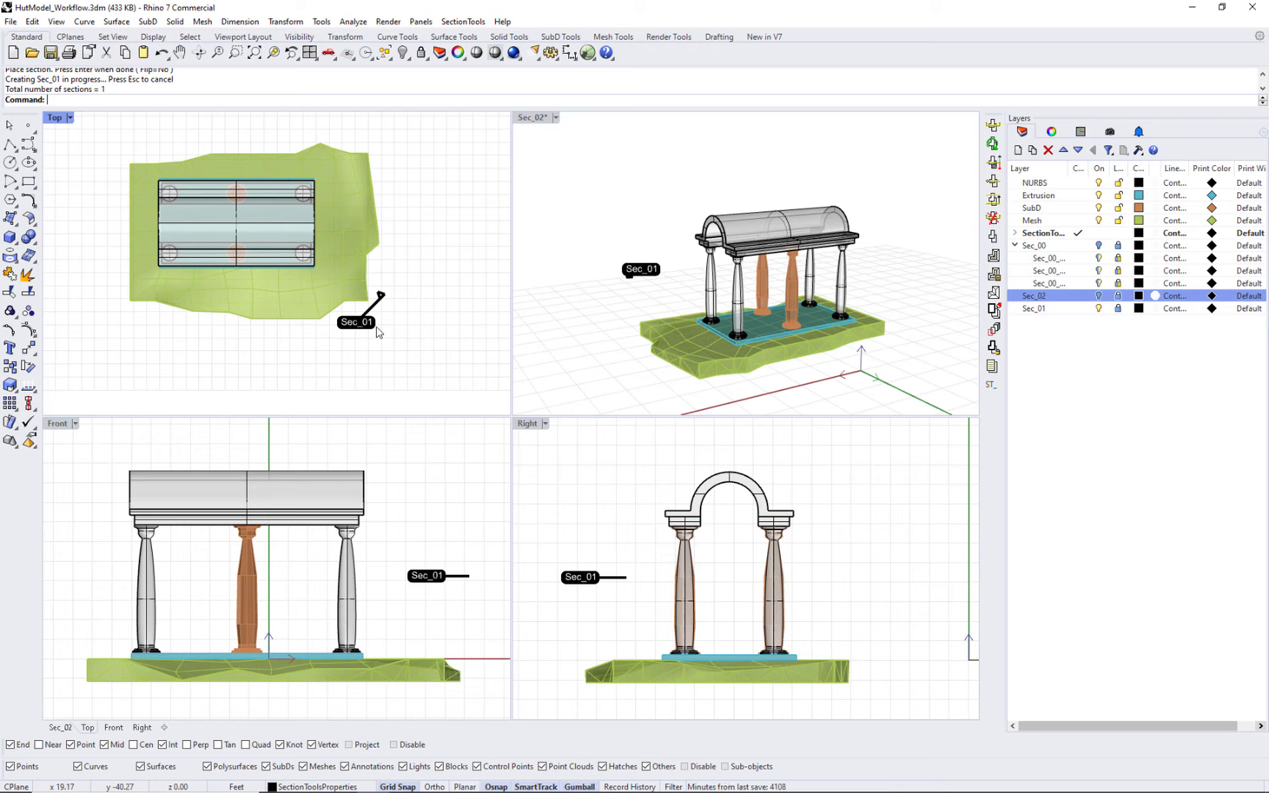
# Rename the Sec_01 section layer as Elv_00 and update all sections
pyautogui.doubleClick(1034, 309)
pyautogui.write('El')
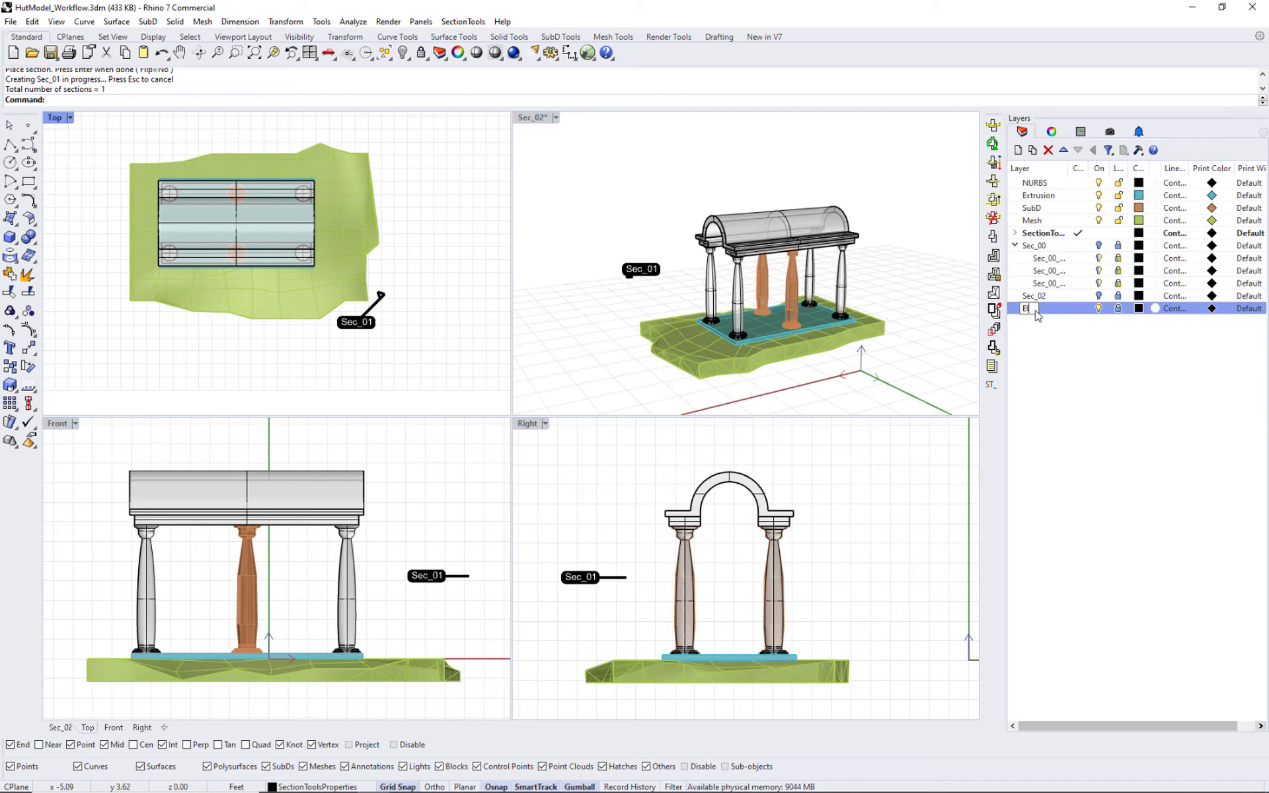
pyautogui.write('v_00')
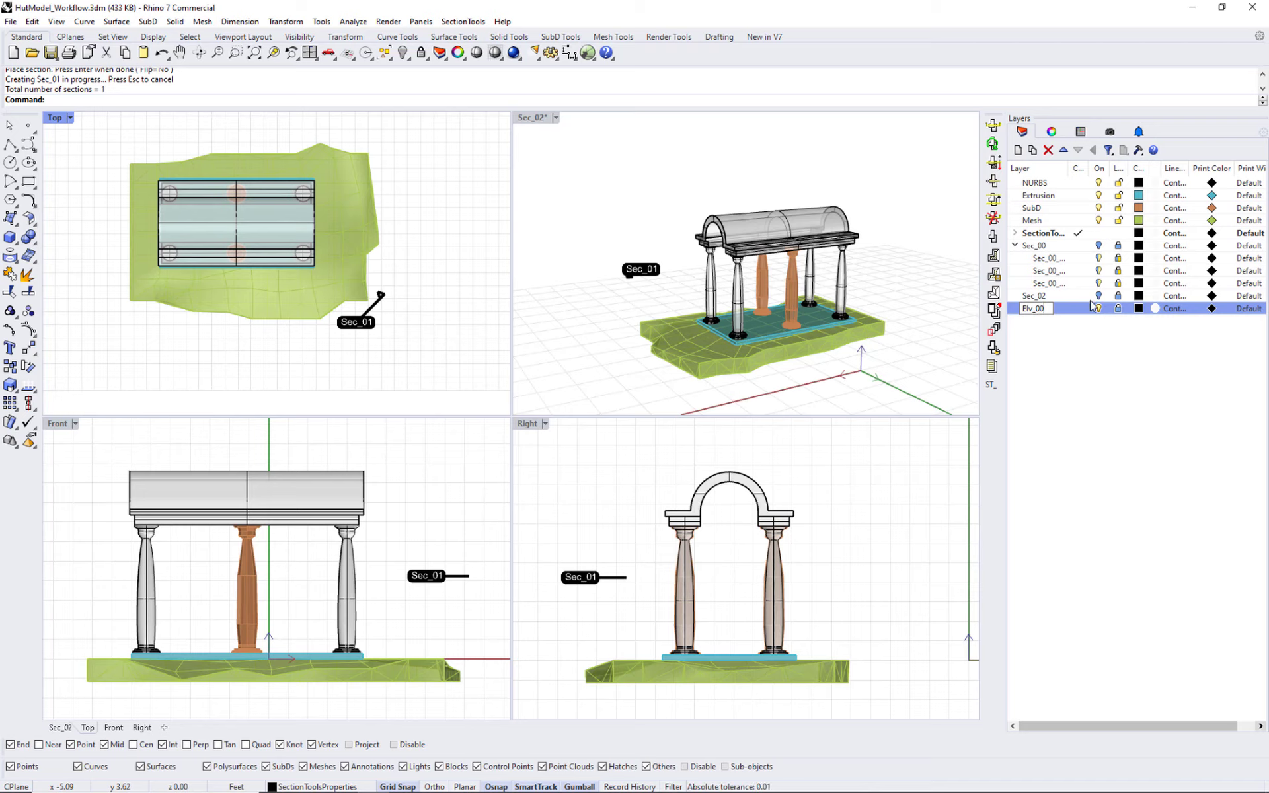
pyautogui.click(1058, 330)
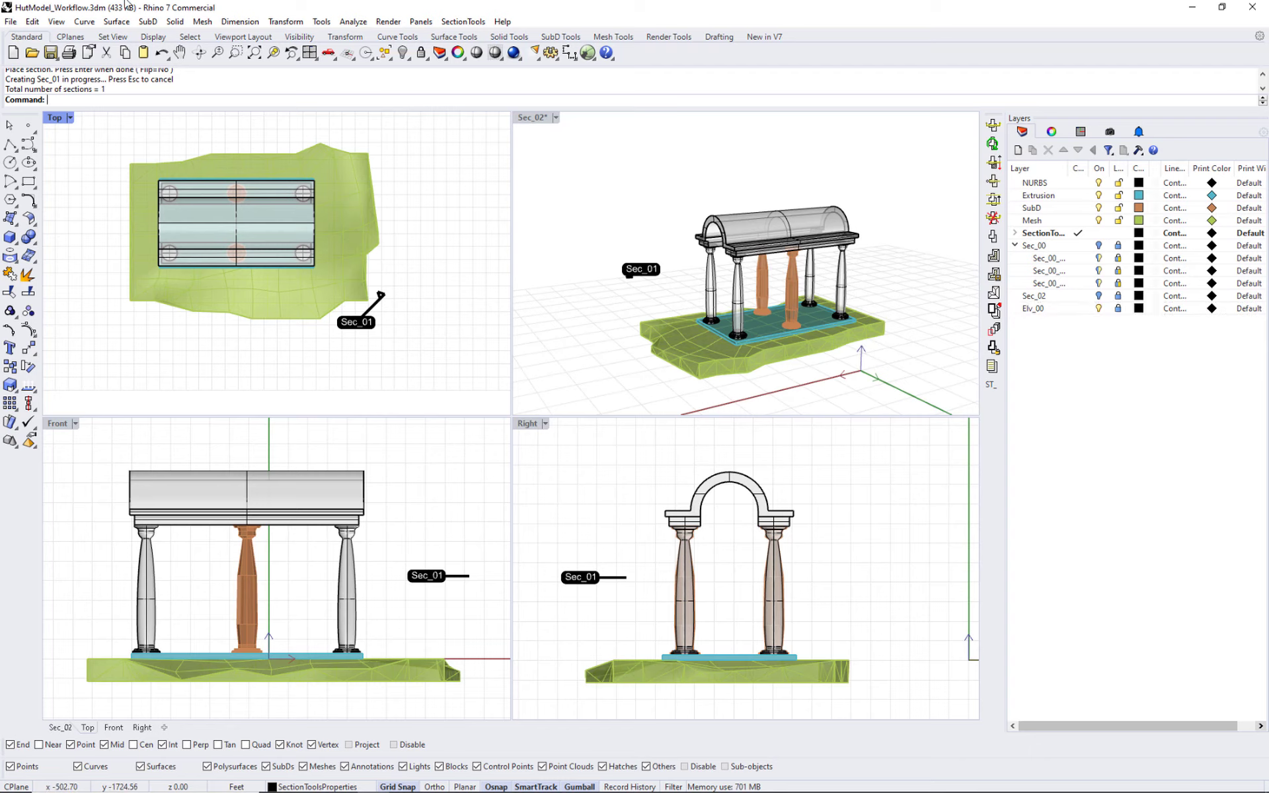
pyautogui.click(462, 21)
pyautogui.click(533, 294)
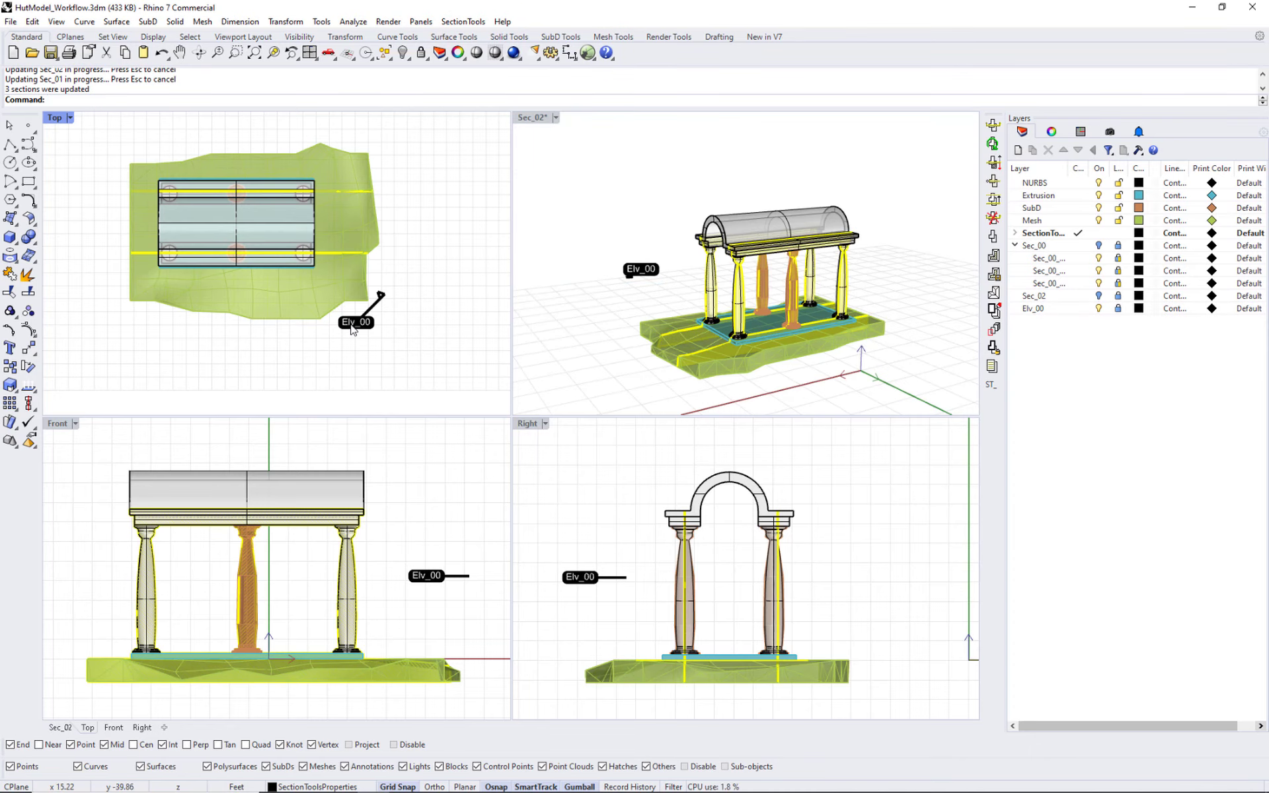
# Deselect the updated section geometry and turn off the Sec_00 and Sec_02 layers again
pyautogui.click(1026, 331)
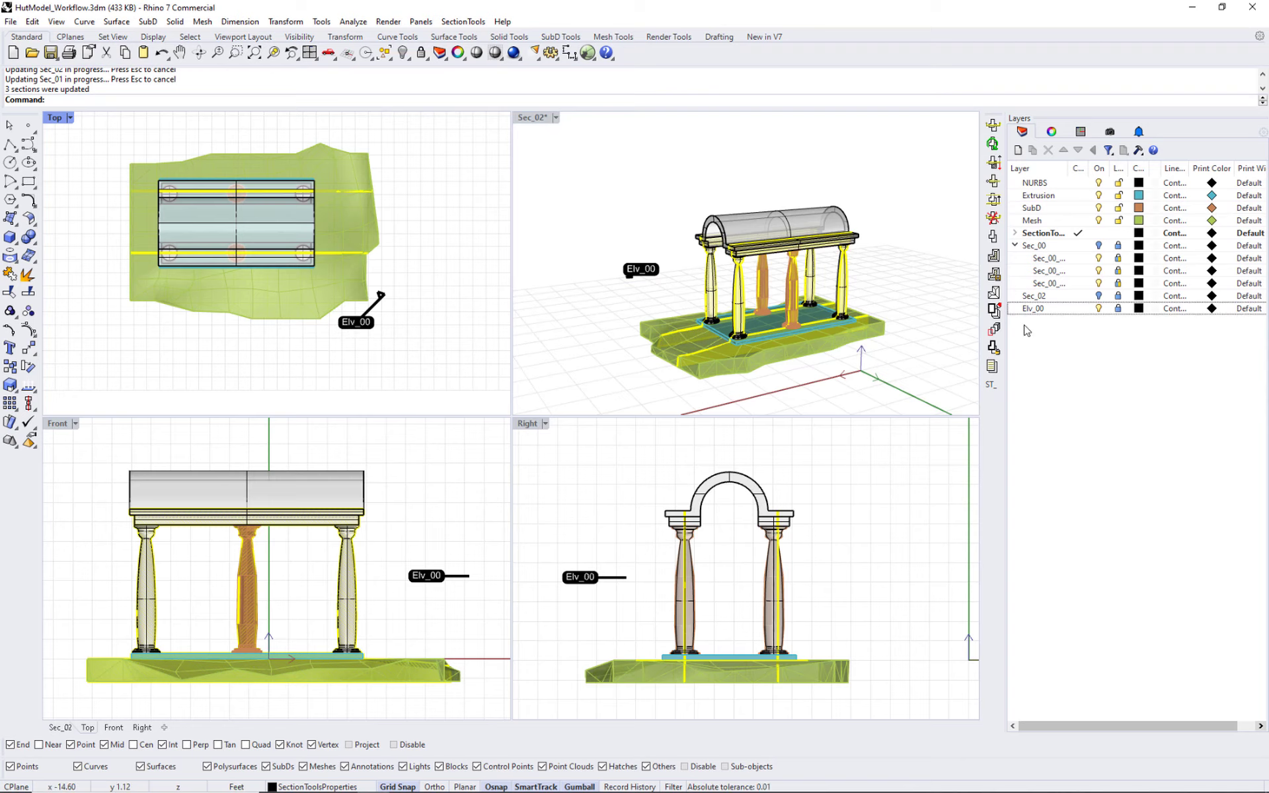
pyautogui.click(440, 286)
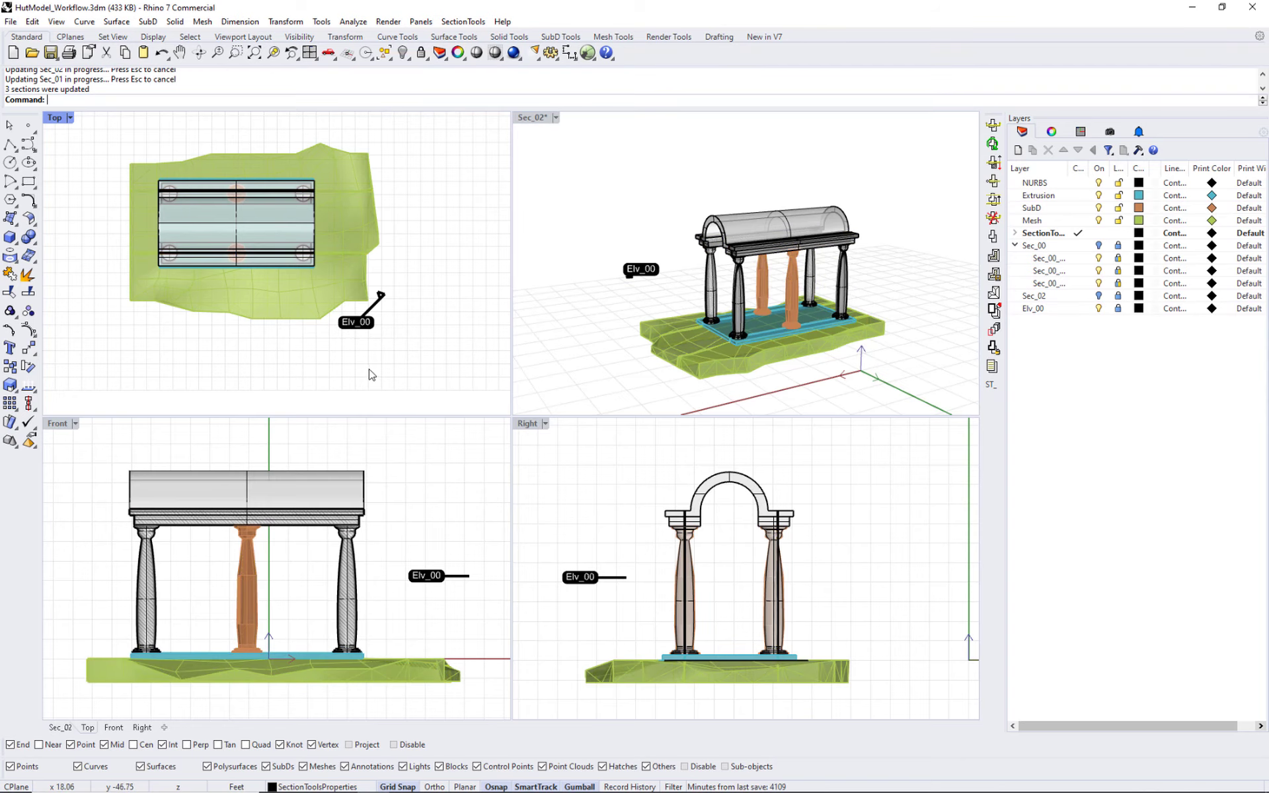
pyautogui.click(1099, 246)
pyautogui.click(1091, 295)
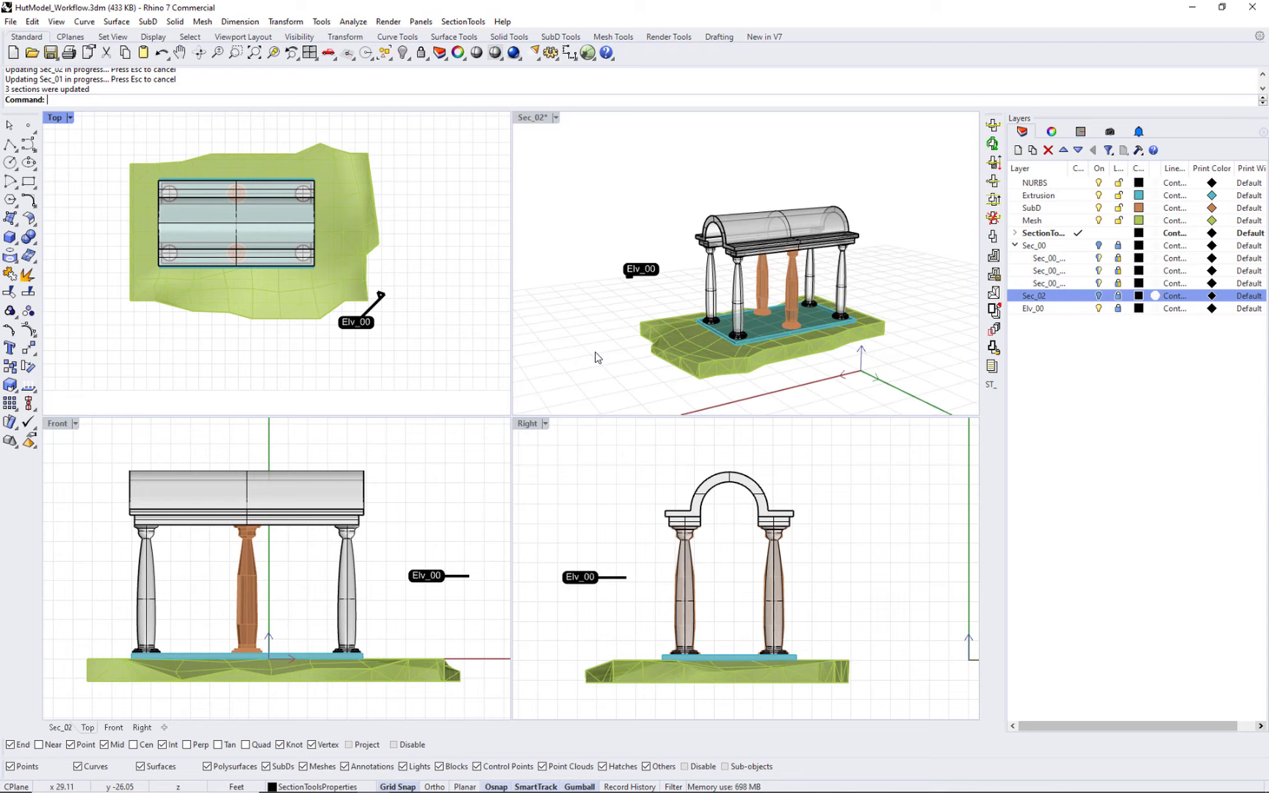
# Create a static Make2D projection of section Elv_00 with hidden lines included, and frame the resulting drawing in the Top view
pyautogui.click(458, 24)
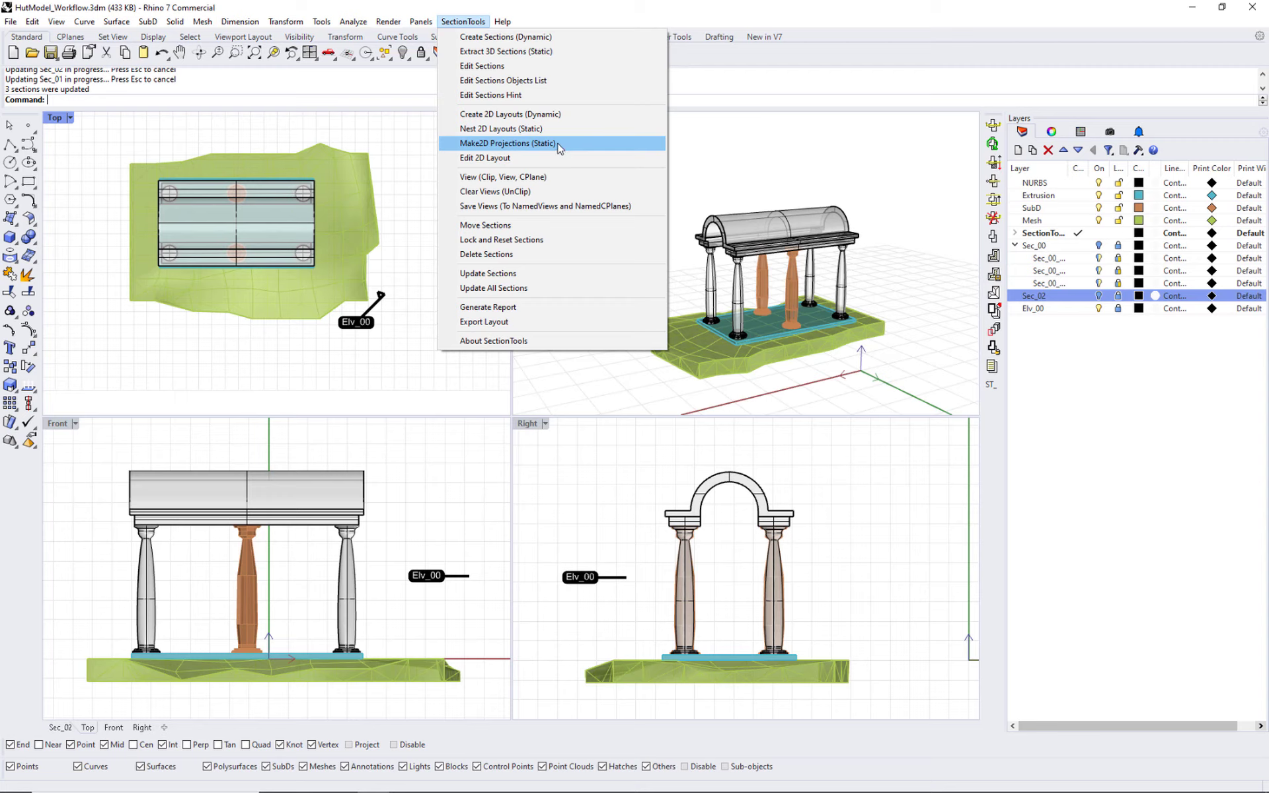
pyautogui.click(494, 144)
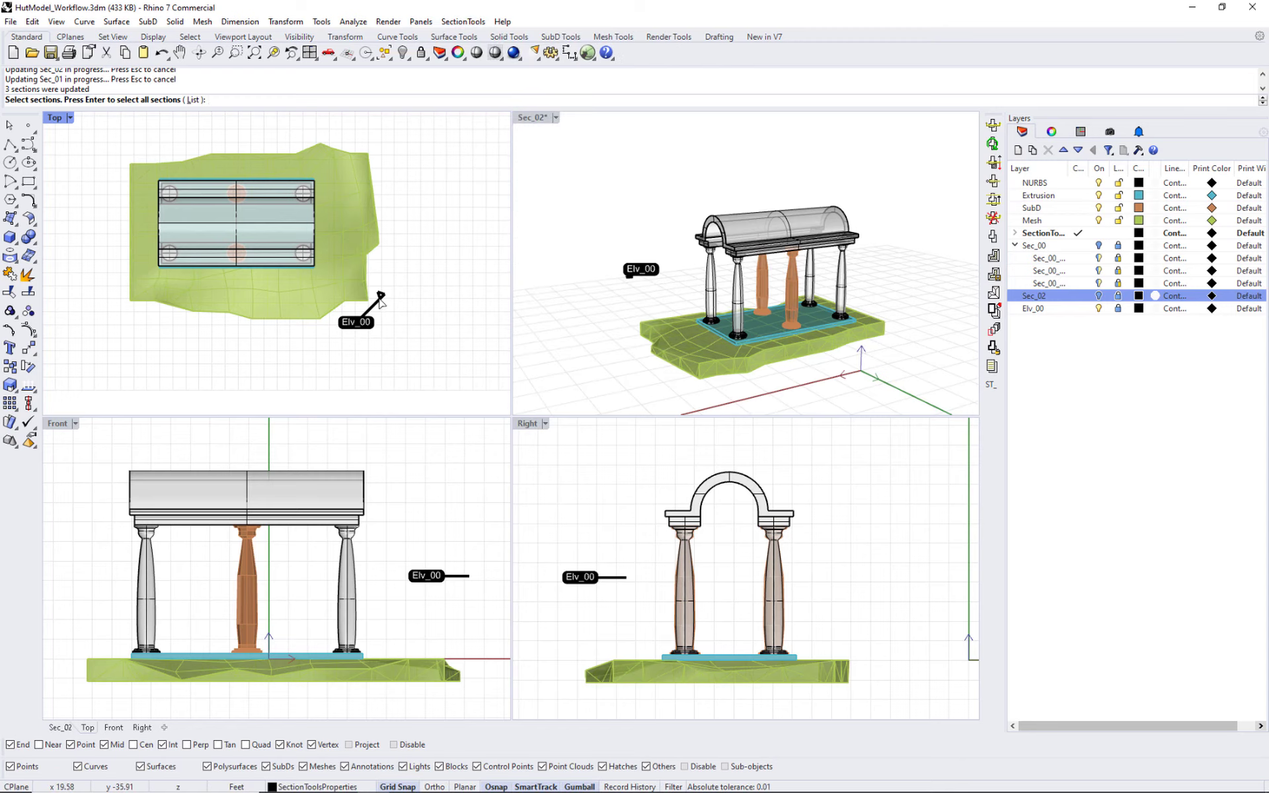
pyautogui.click(380, 301)
pyautogui.press('Return')
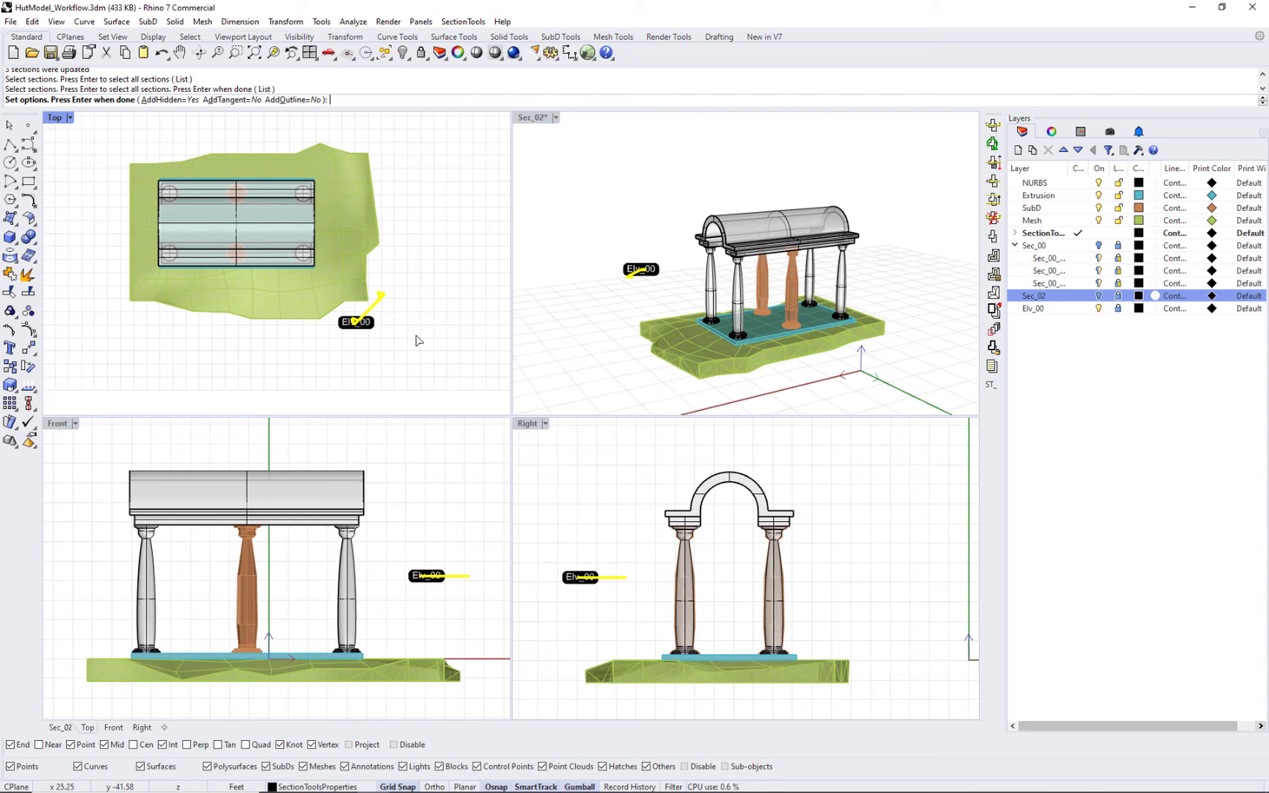
pyautogui.press('Return')
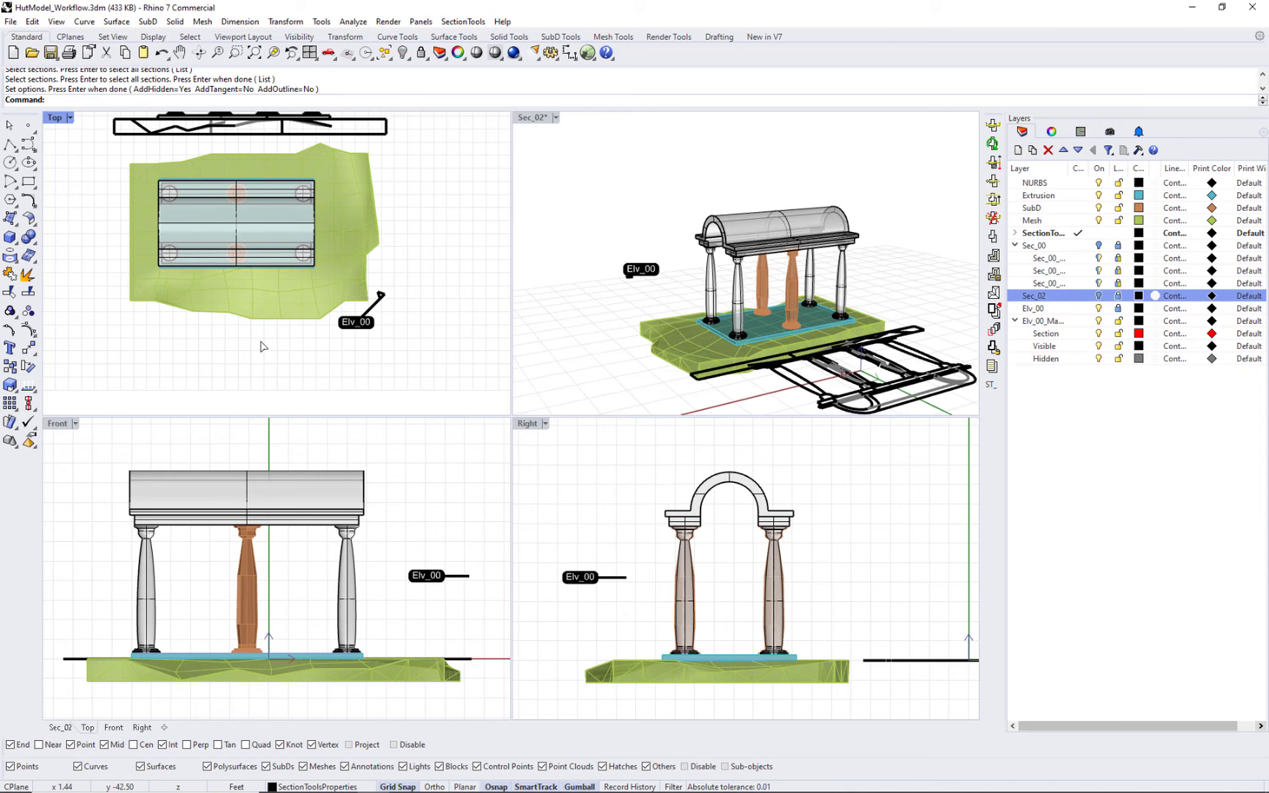
pyautogui.scroll(-2, 260, 293)
pyautogui.moveTo(271, 229); pyautogui.dragTo(267, 329, button='right')
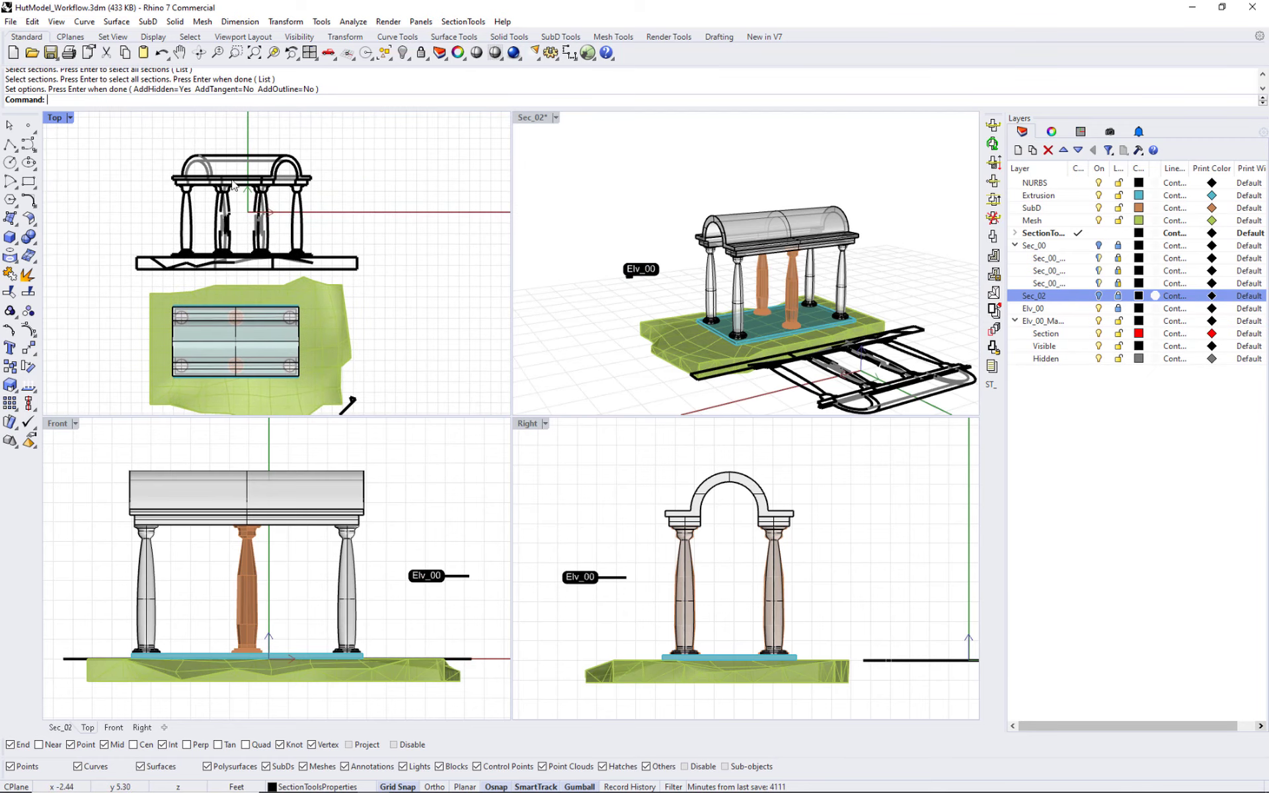
pyautogui.scroll(8, 235, 190)
pyautogui.scroll(-1, 238, 195)
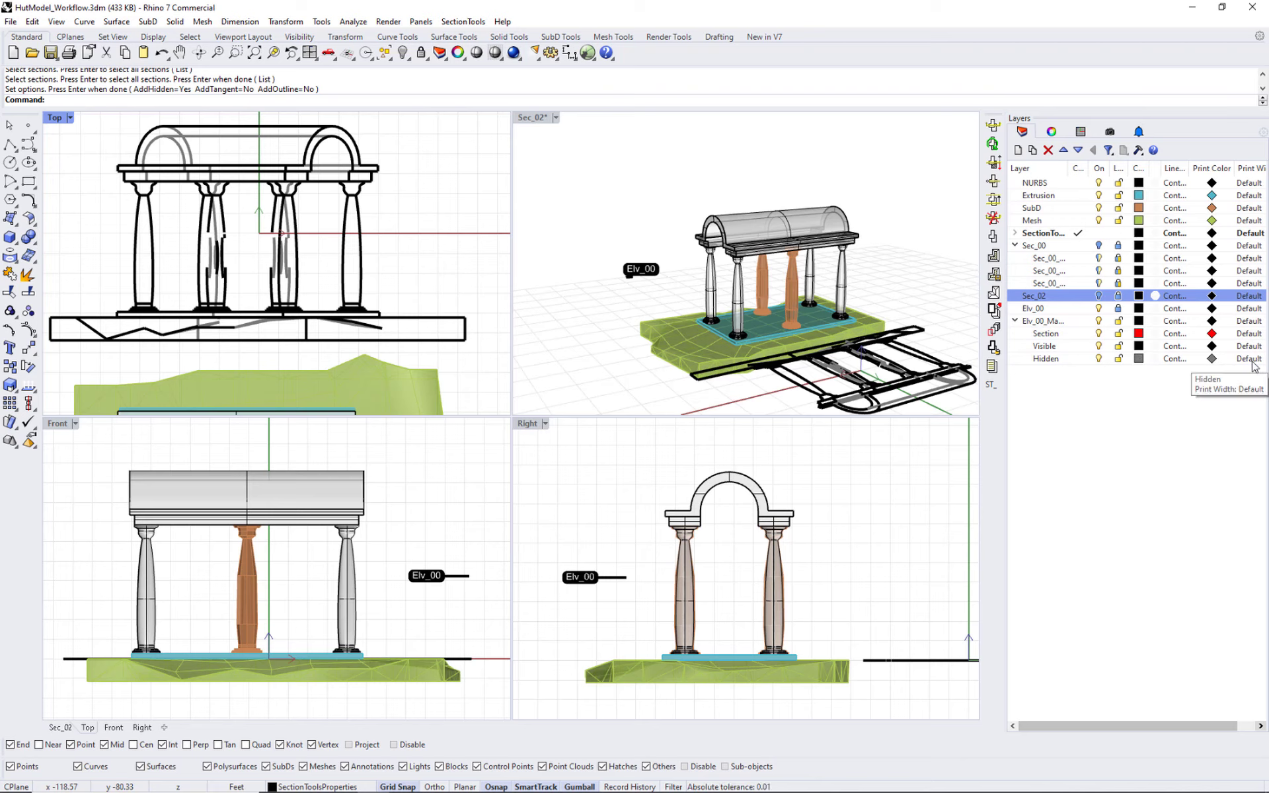
# Set the print width of the Visible sublayer of the Elv_00 Make2D layer to Hairline
pyautogui.click(1039, 320)
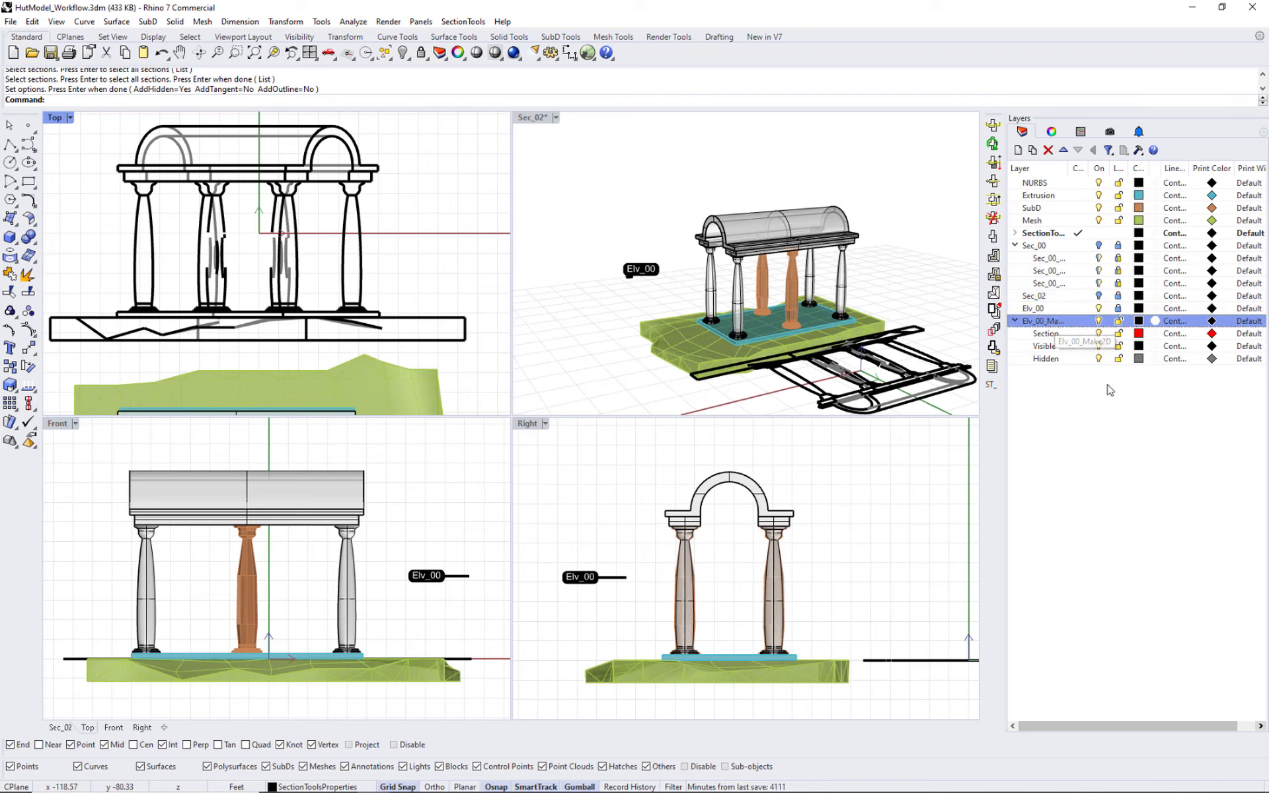
pyautogui.click(1050, 336)
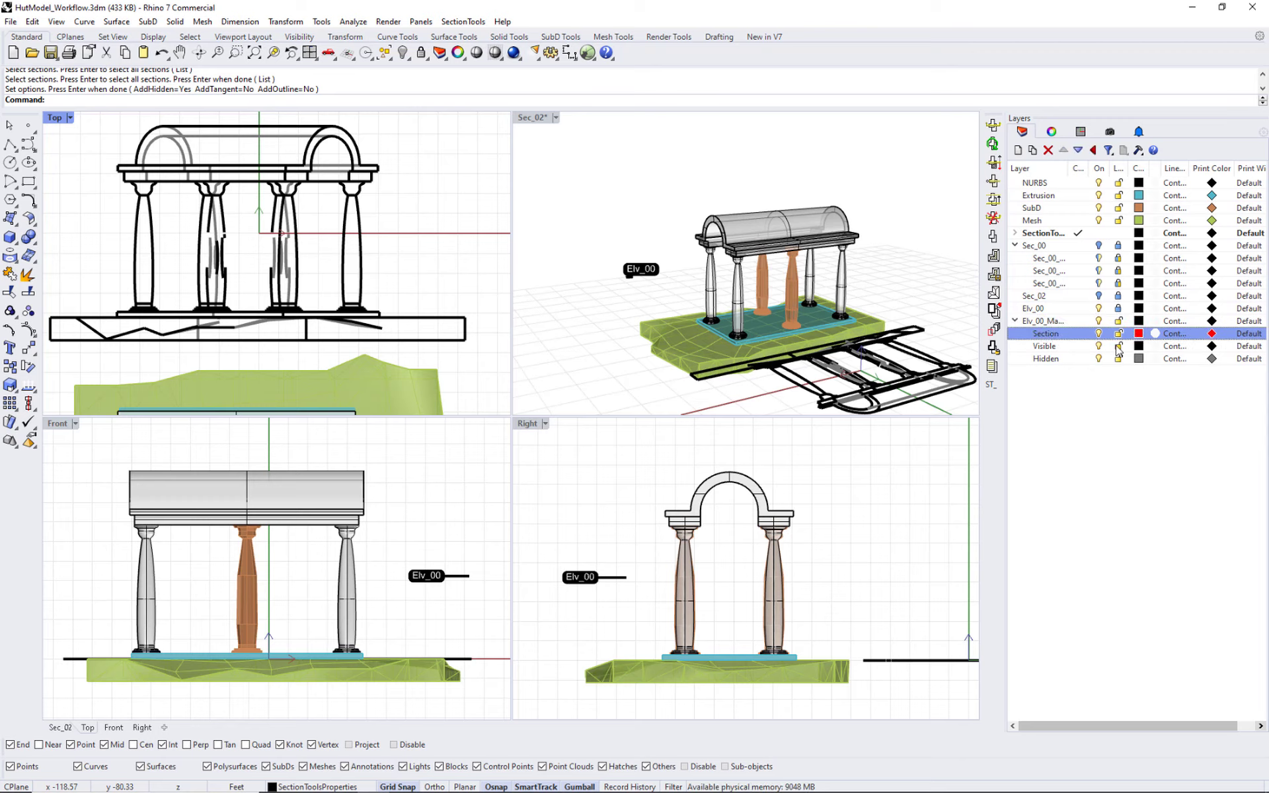
pyautogui.click(1249, 346)
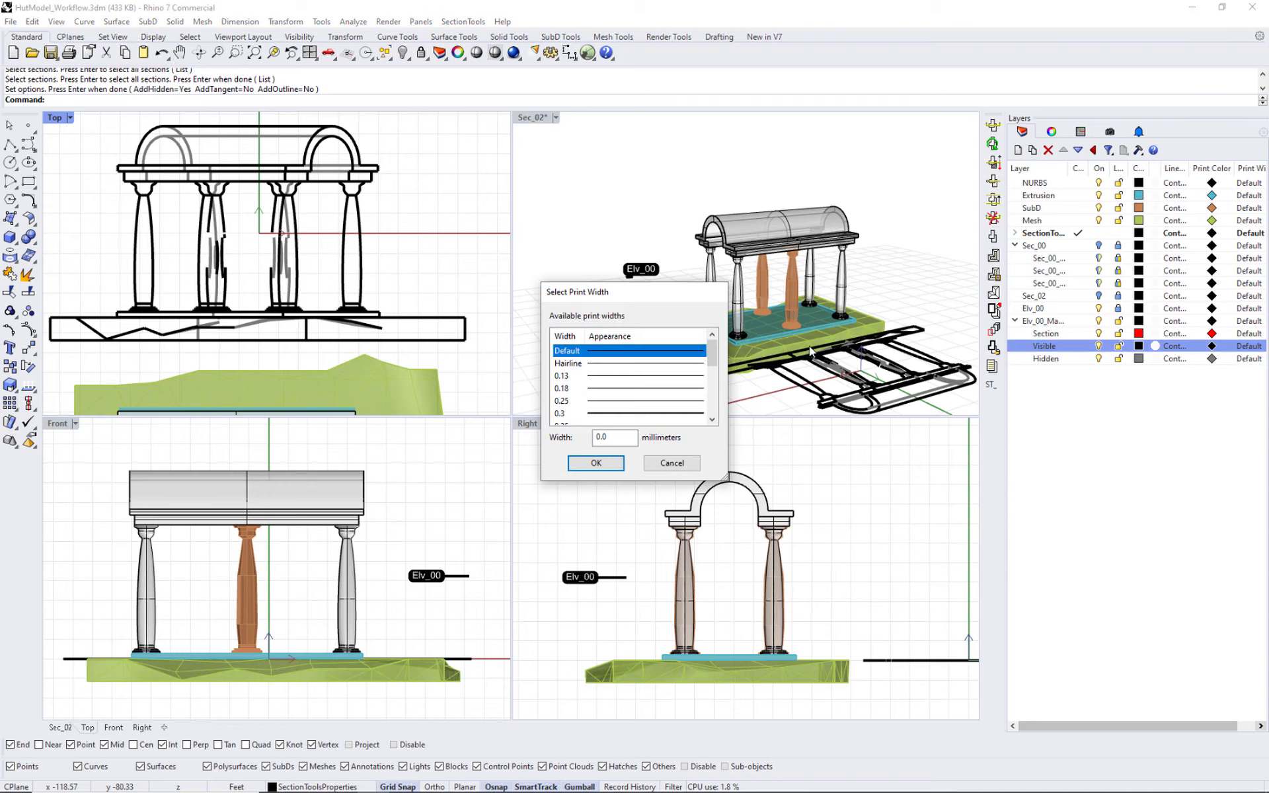
pyautogui.click(595, 364)
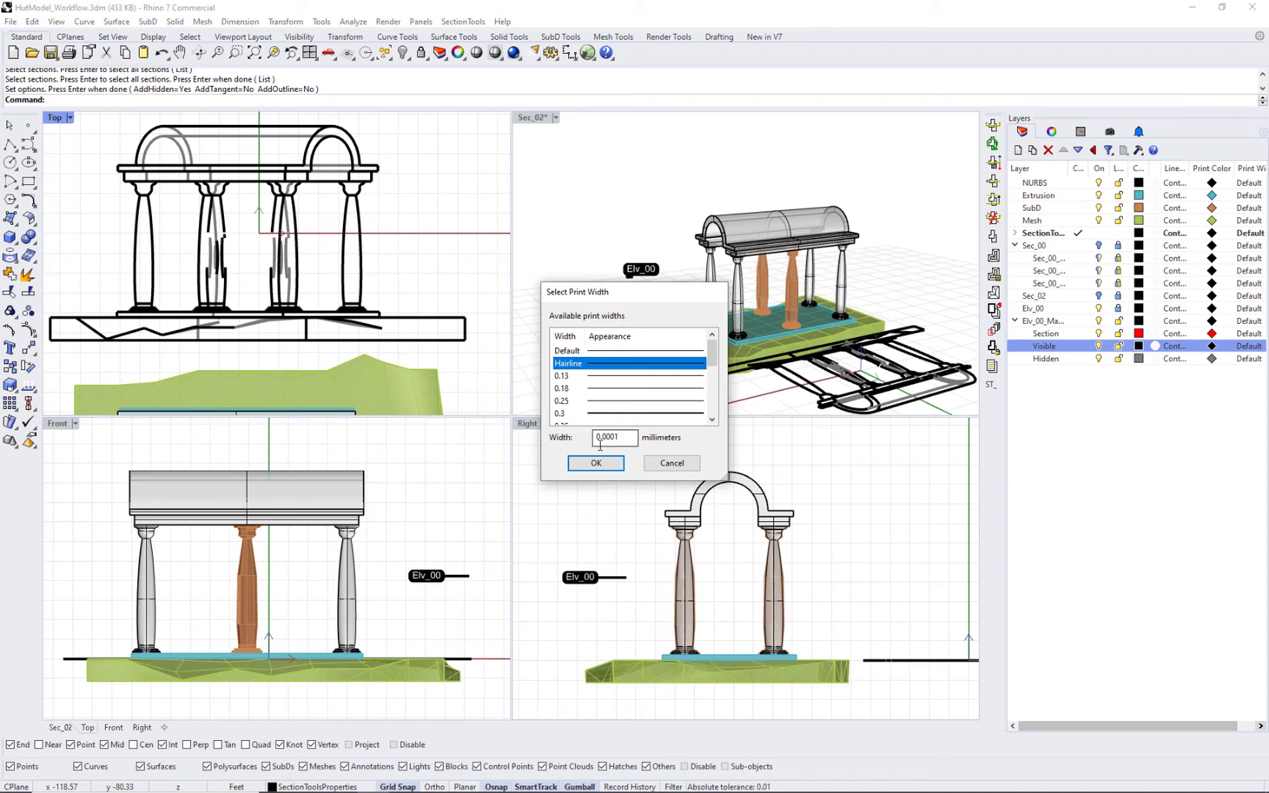
pyautogui.click(595, 463)
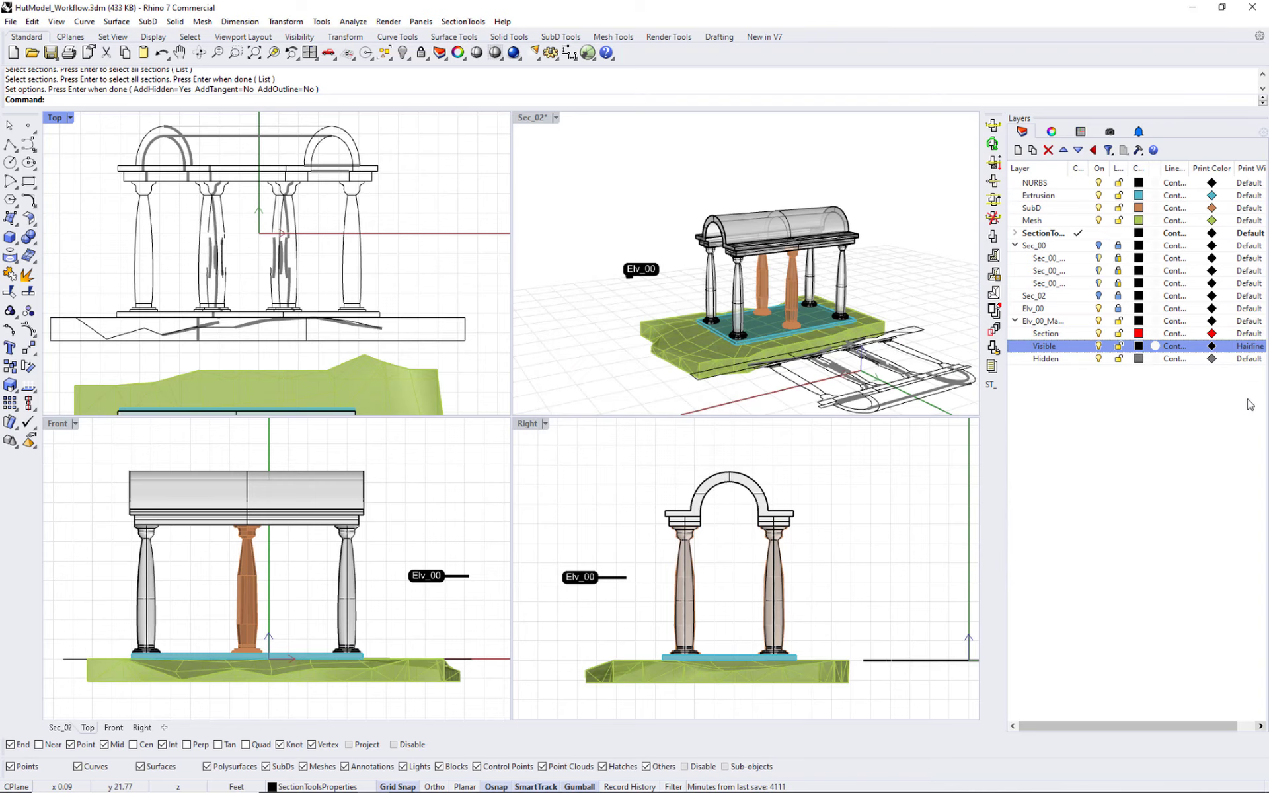
# Set the Make2D Hidden sublayer's print width to Hairline and its linetype to Hidden, and inspect the projected column lines up close
pyautogui.click(1248, 358)
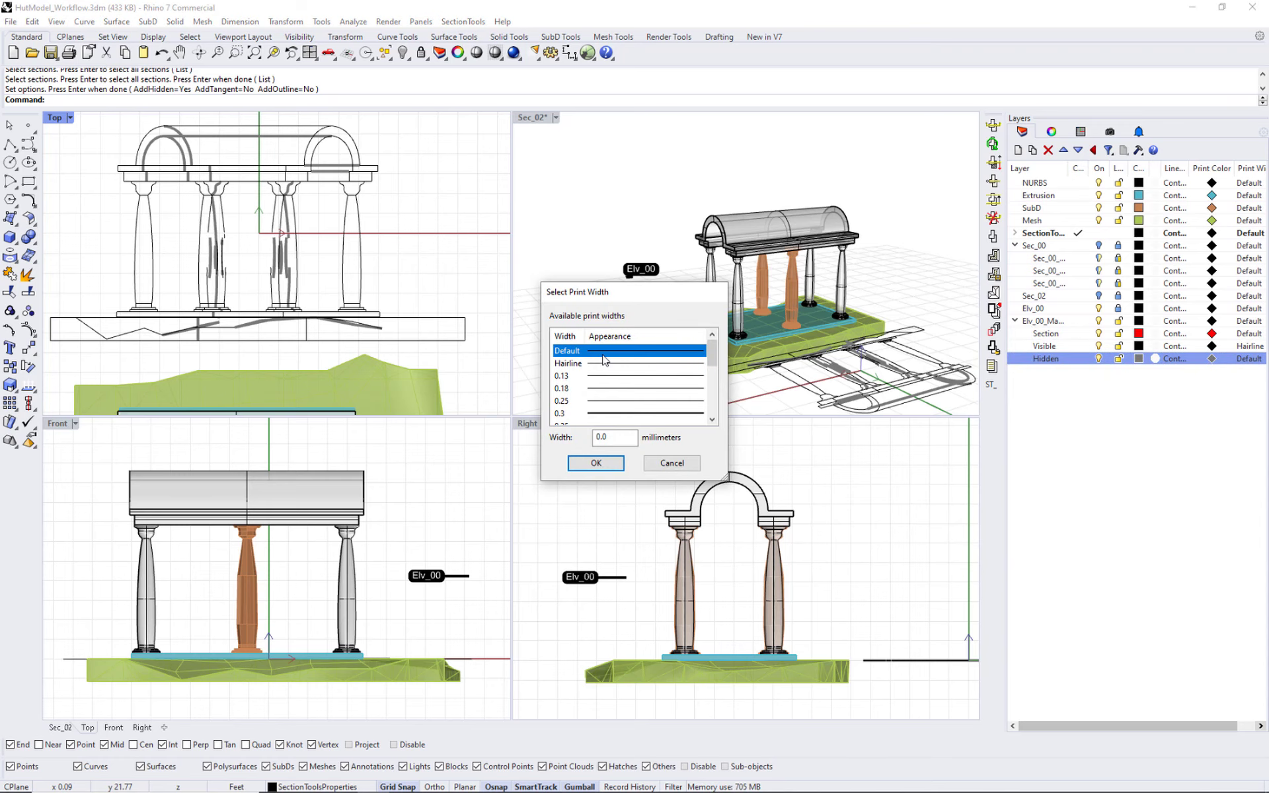
pyautogui.click(600, 364)
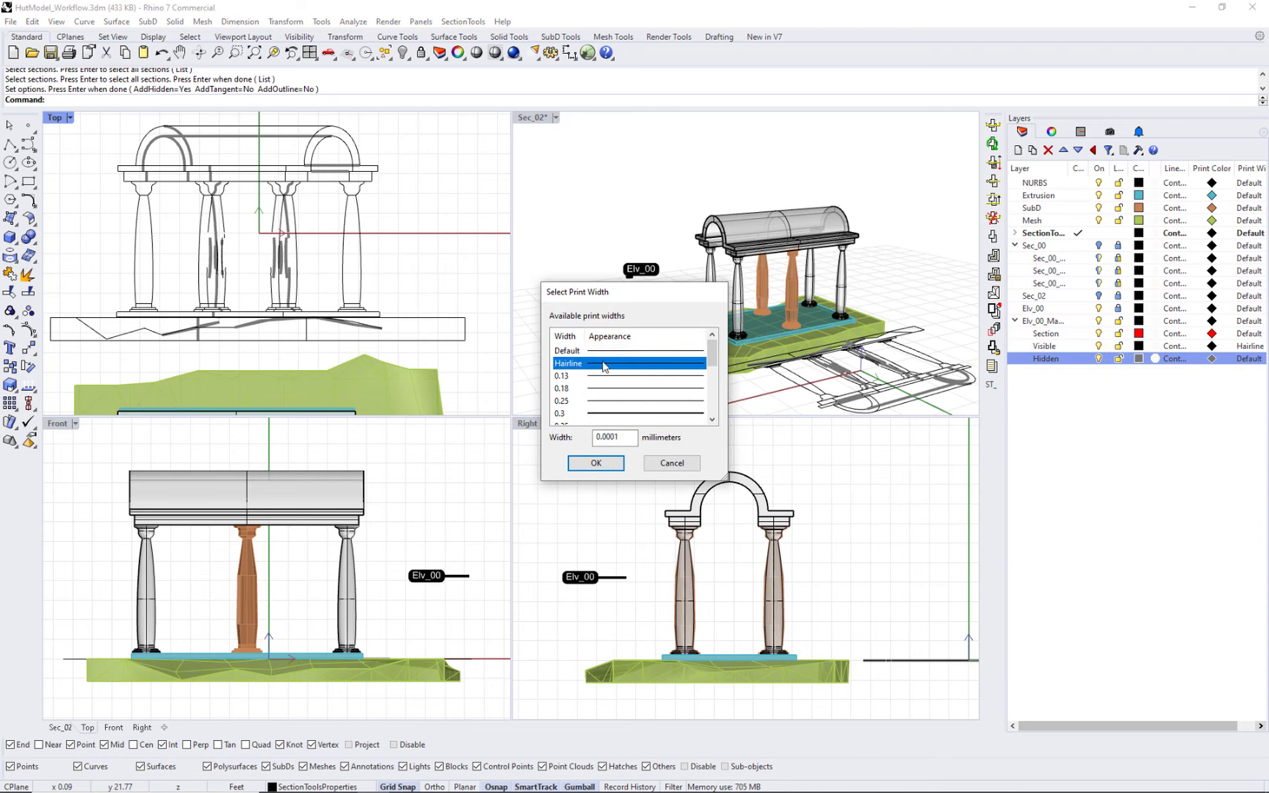
pyautogui.click(594, 463)
pyautogui.click(1171, 359)
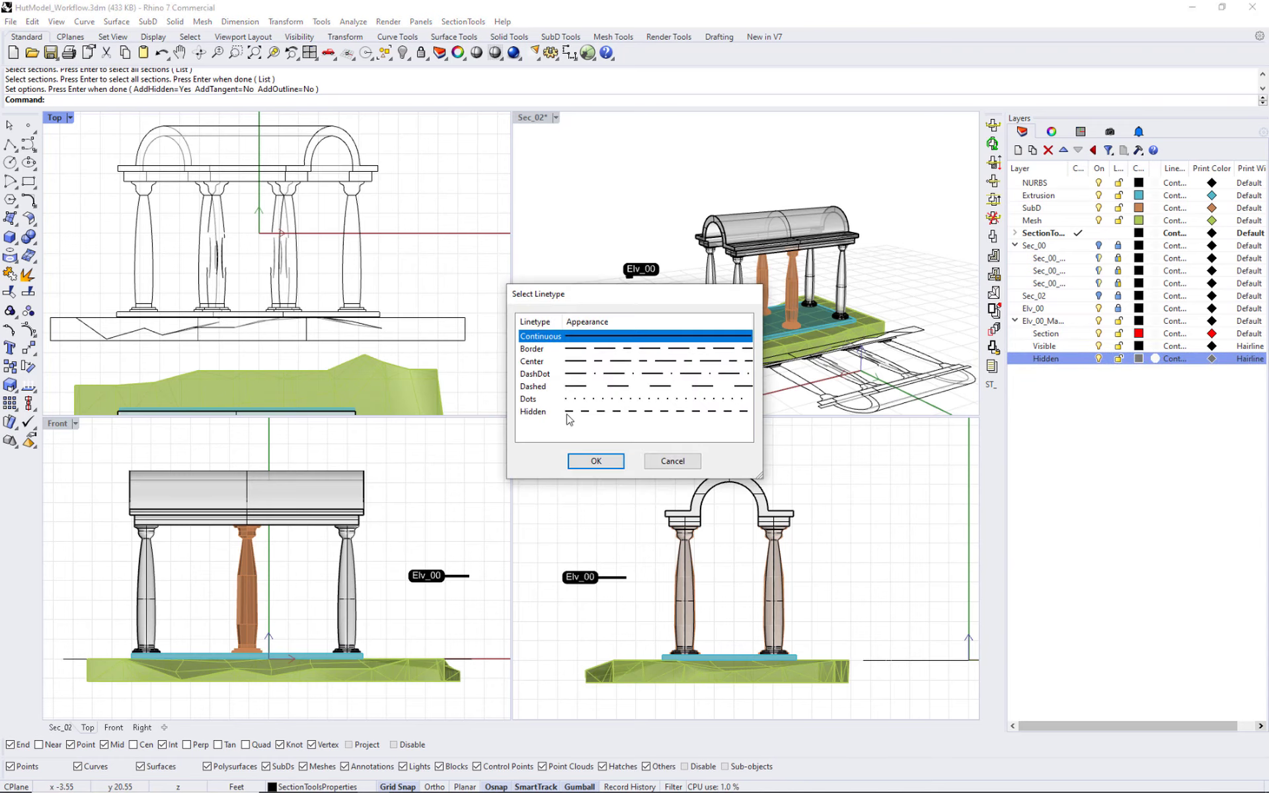
pyautogui.click(574, 411)
pyautogui.click(595, 461)
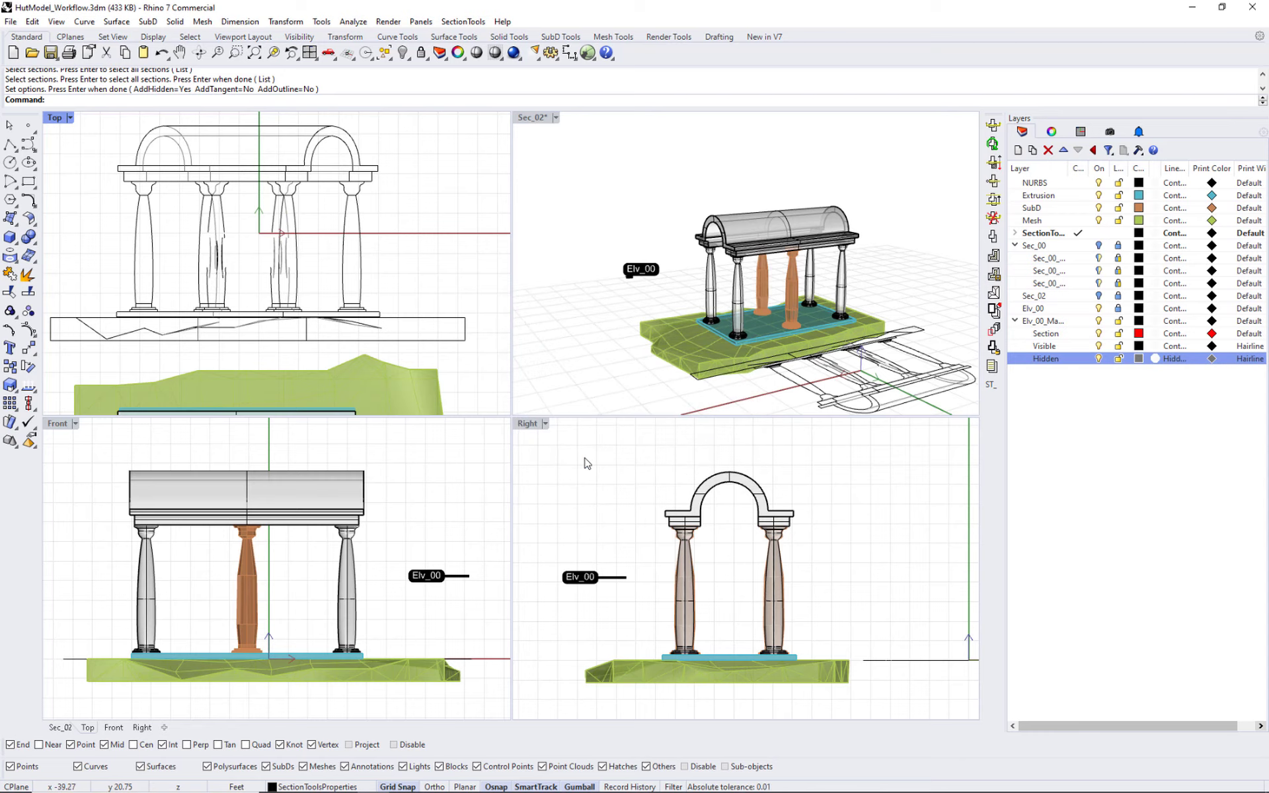
pyautogui.scroll(10, 277, 264)
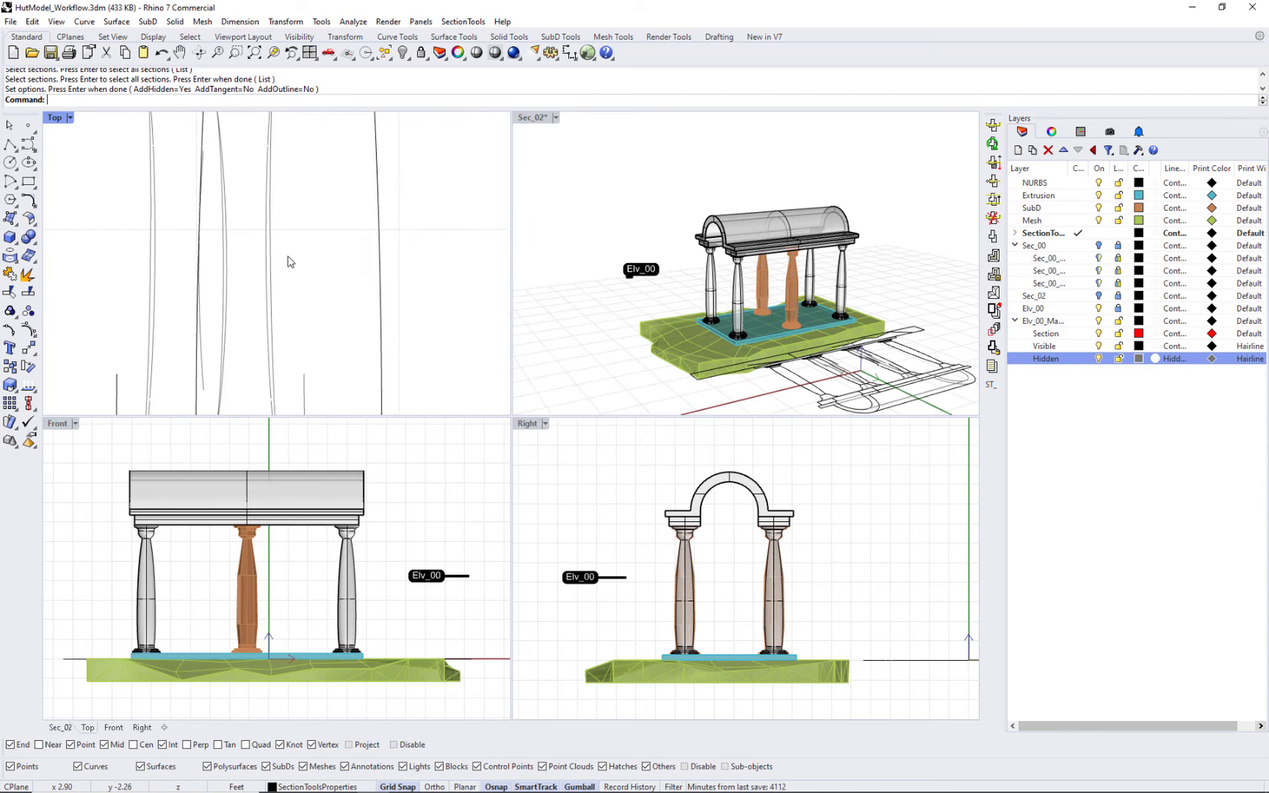
# Inspect the dashed hidden column lines in the Top view and widen the Layer column to show the full layer names
pyautogui.scroll(3, 277, 267)
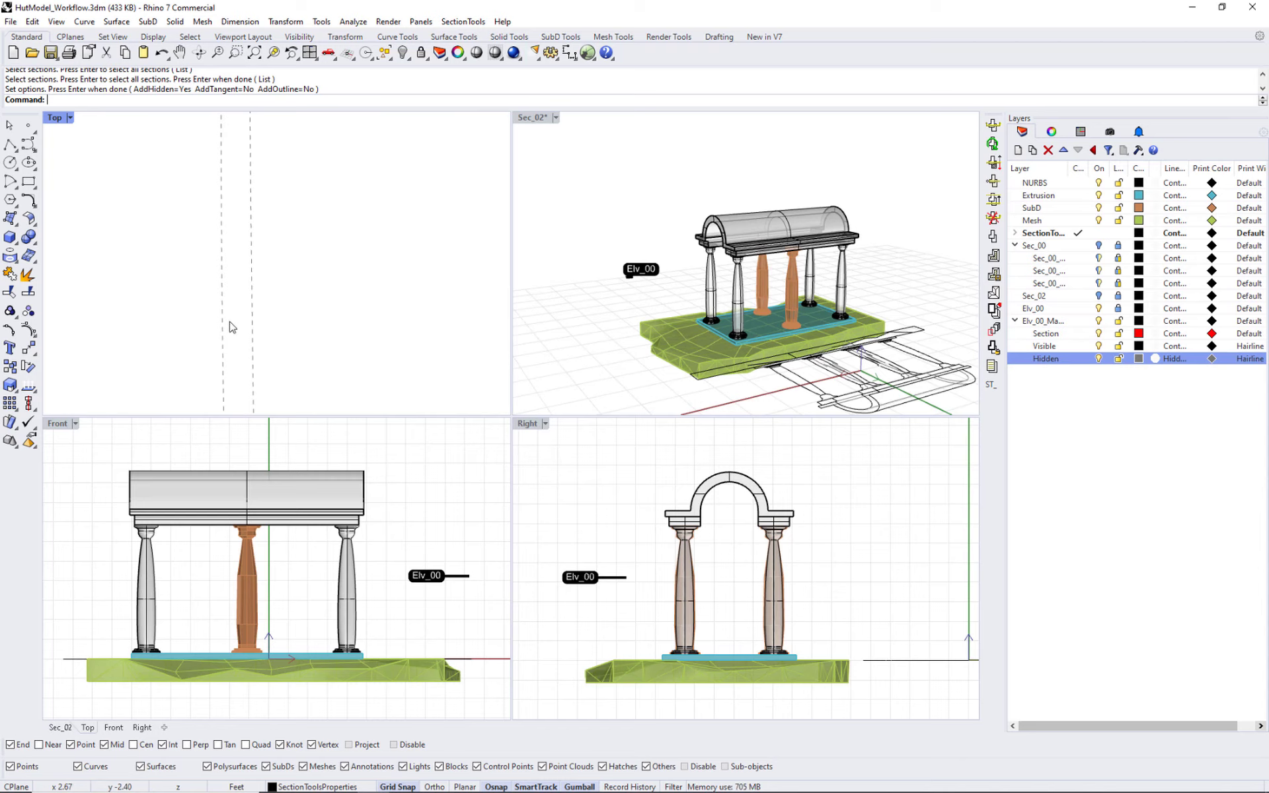
pyautogui.scroll(-8, 244, 286)
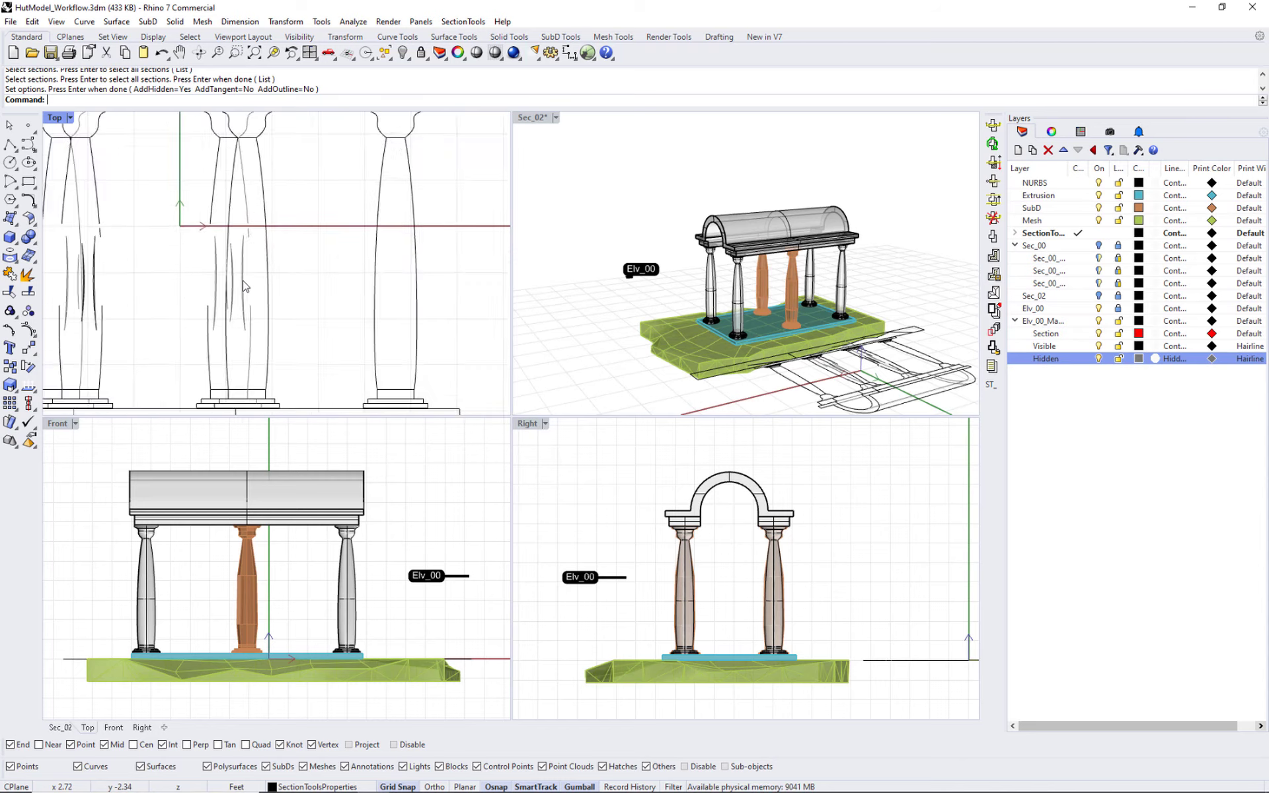
pyautogui.scroll(-3, 242, 286)
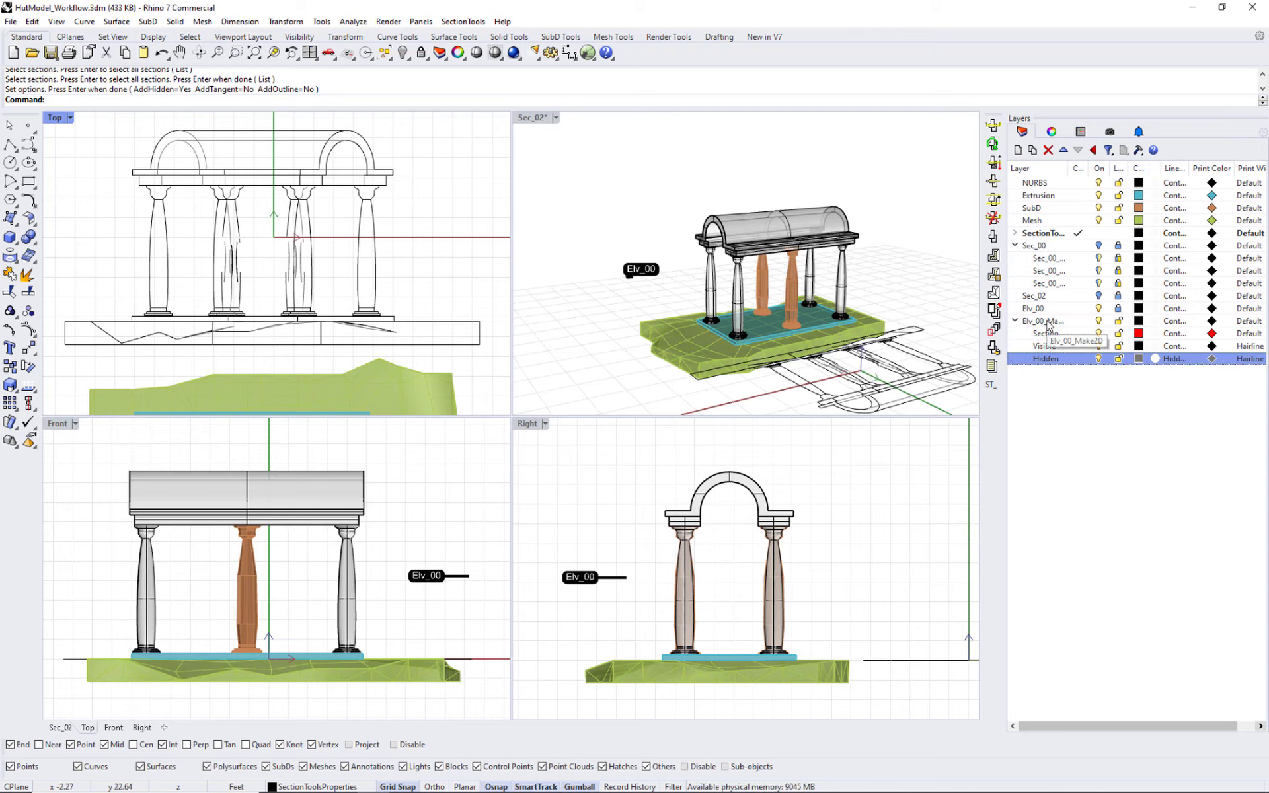
pyautogui.moveTo(1066, 169)
pyautogui.mouseDown()
pyautogui.moveTo(1100, 169)
pyautogui.moveTo(1089, 169)
pyautogui.mouseUp()
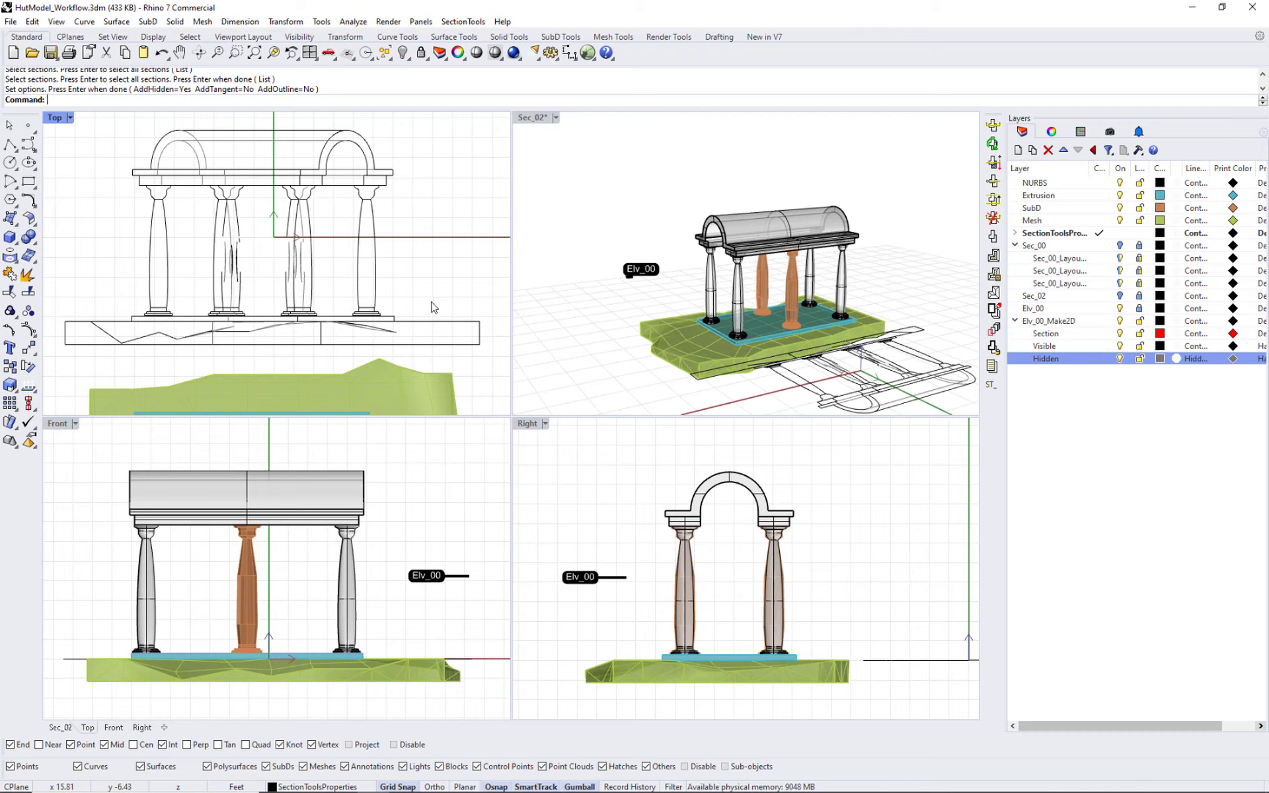
# Recreate the Elv_00 Make2D projection with hidden, tangent and outline curves included, and turn off its Outline and Hidden sublayers
pyautogui.click(464, 22)
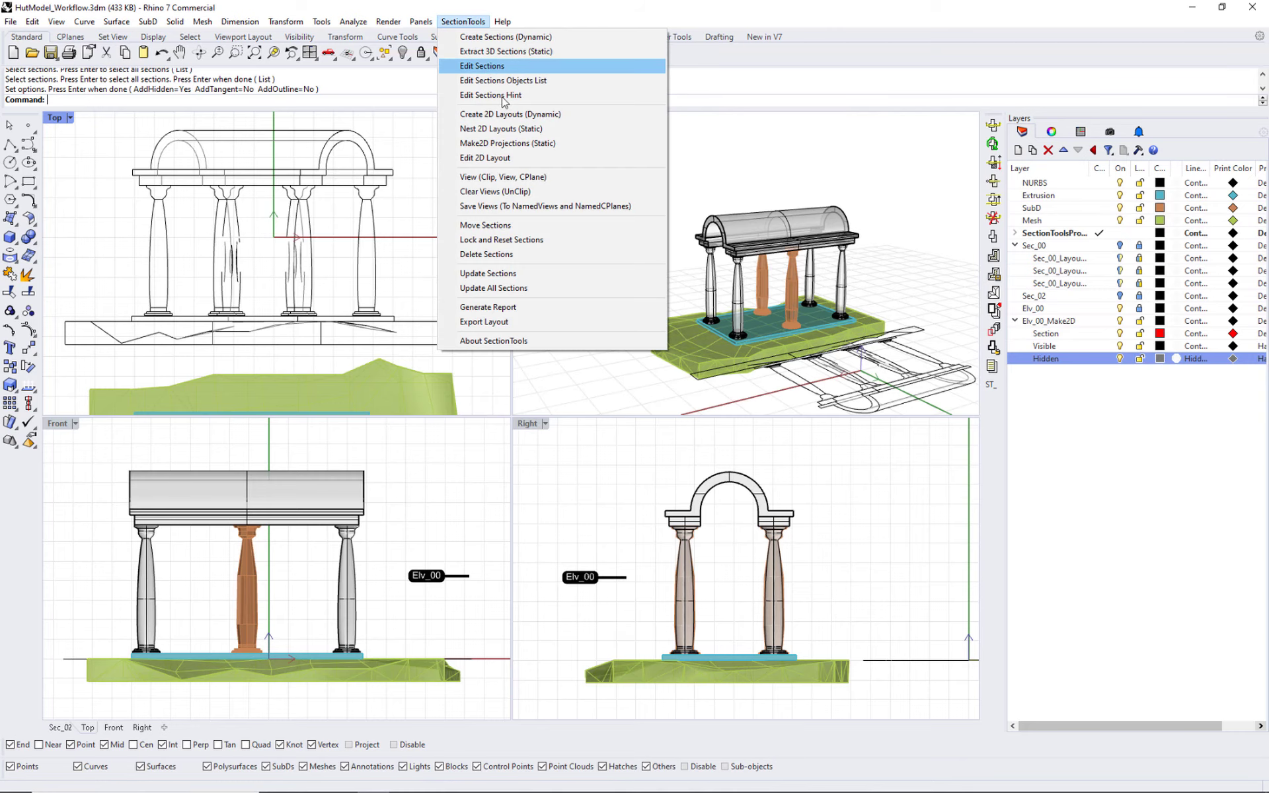
pyautogui.click(504, 143)
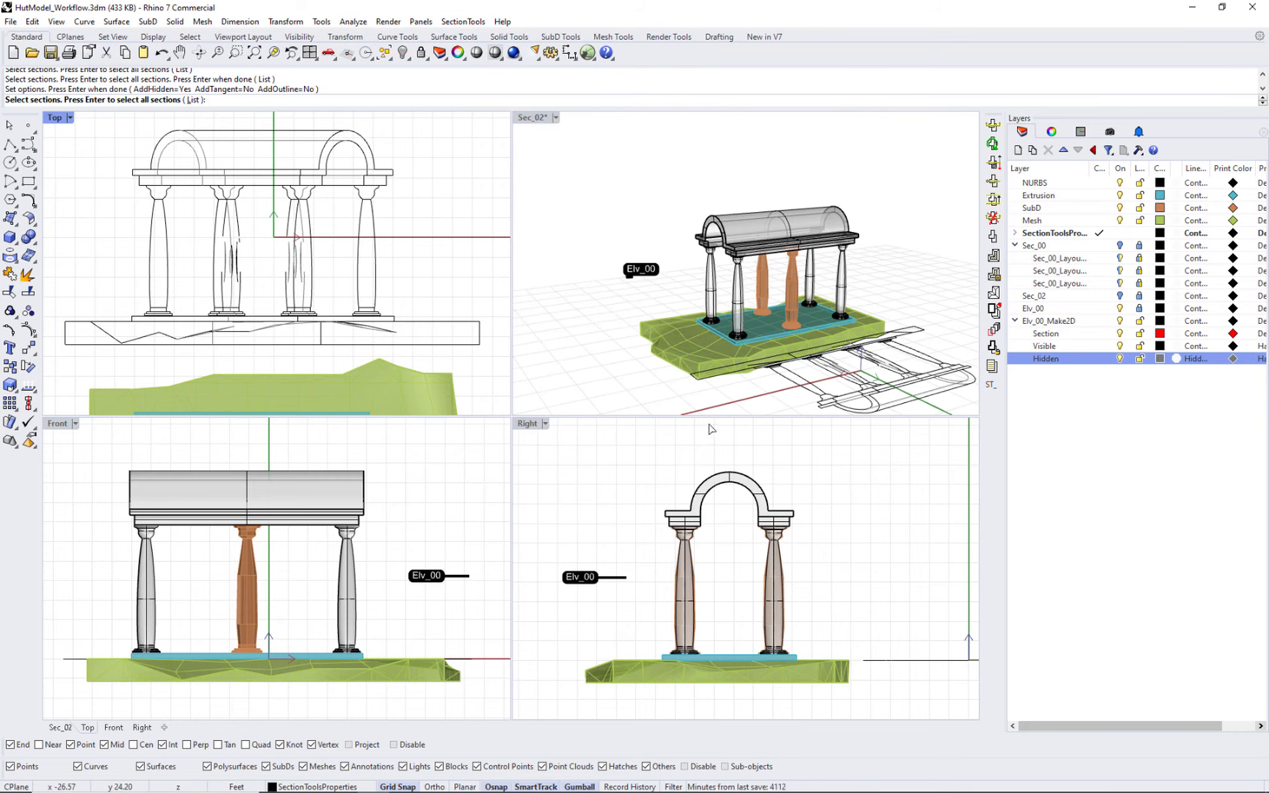
pyautogui.click(630, 277)
pyautogui.press('Return')
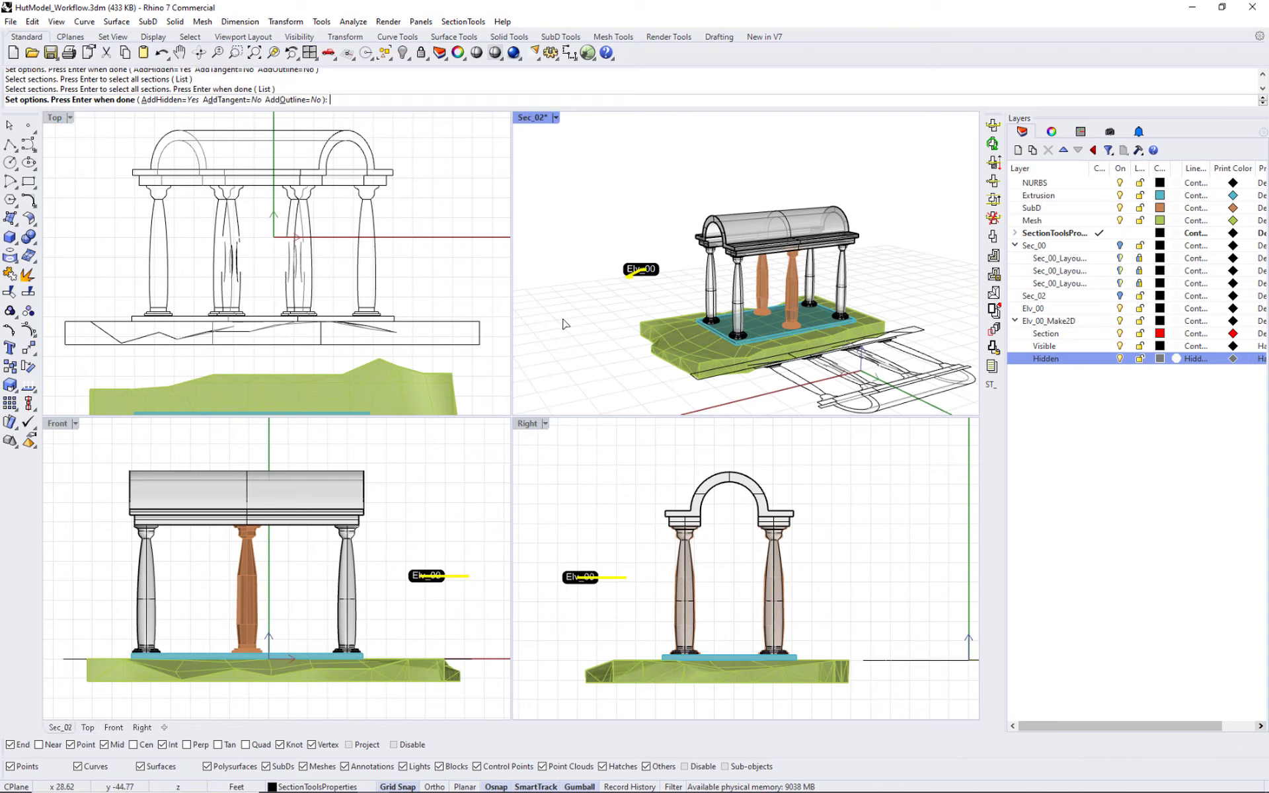
pyautogui.click(219, 100)
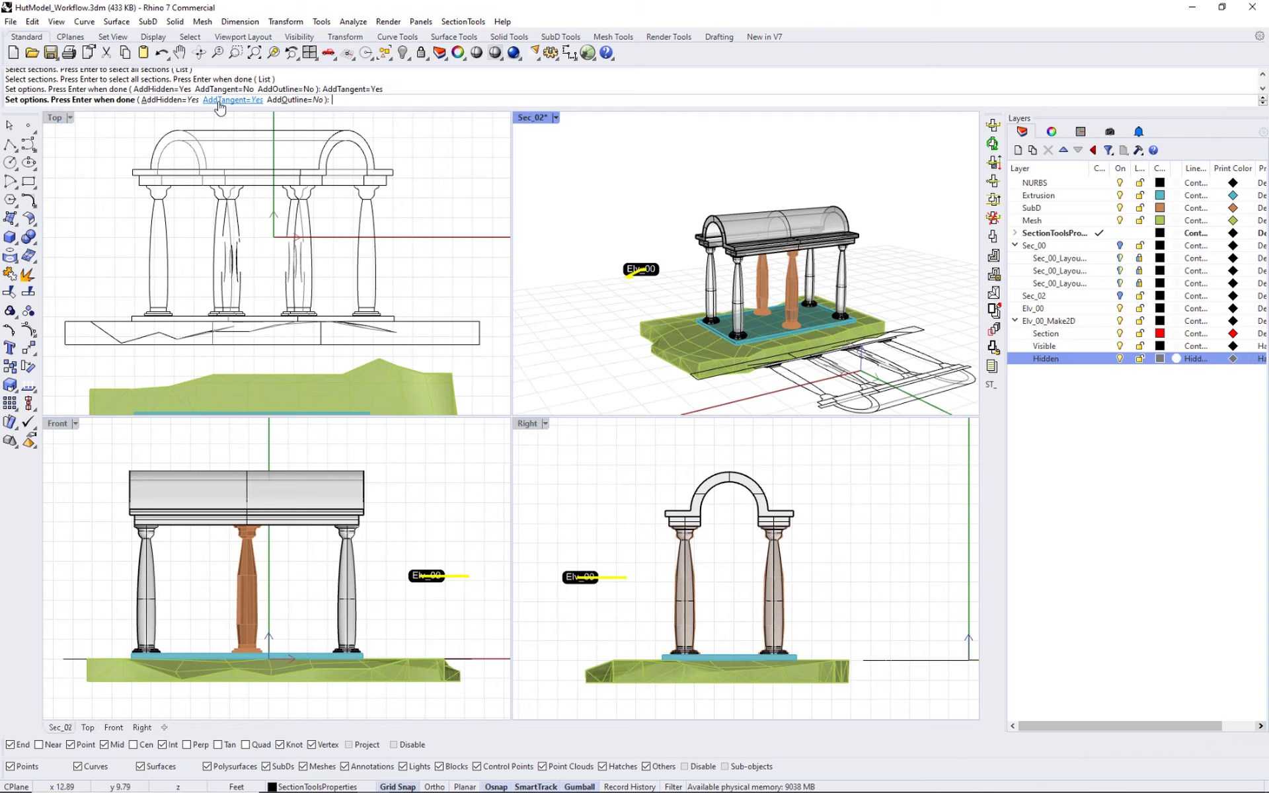
pyautogui.click(283, 101)
pyautogui.rightClick(432, 282)
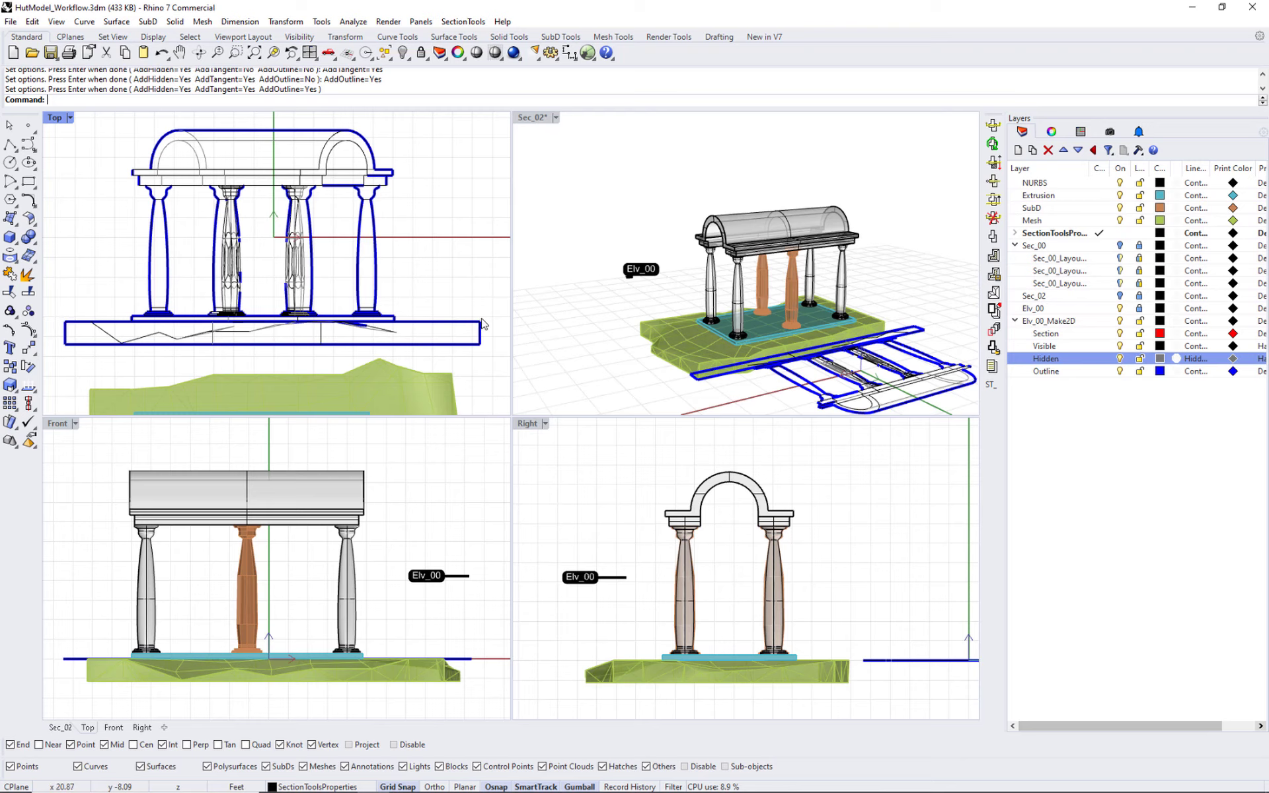
pyautogui.click(1121, 372)
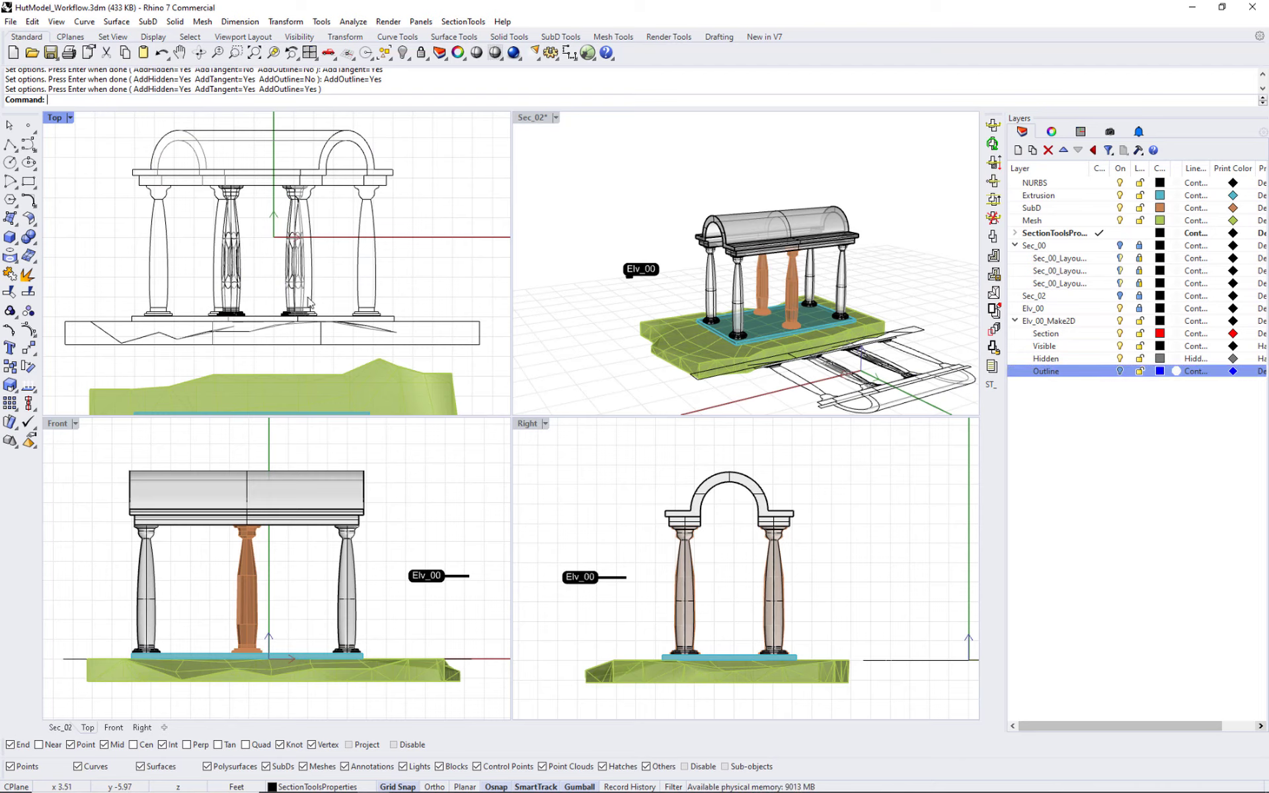
pyautogui.click(1119, 358)
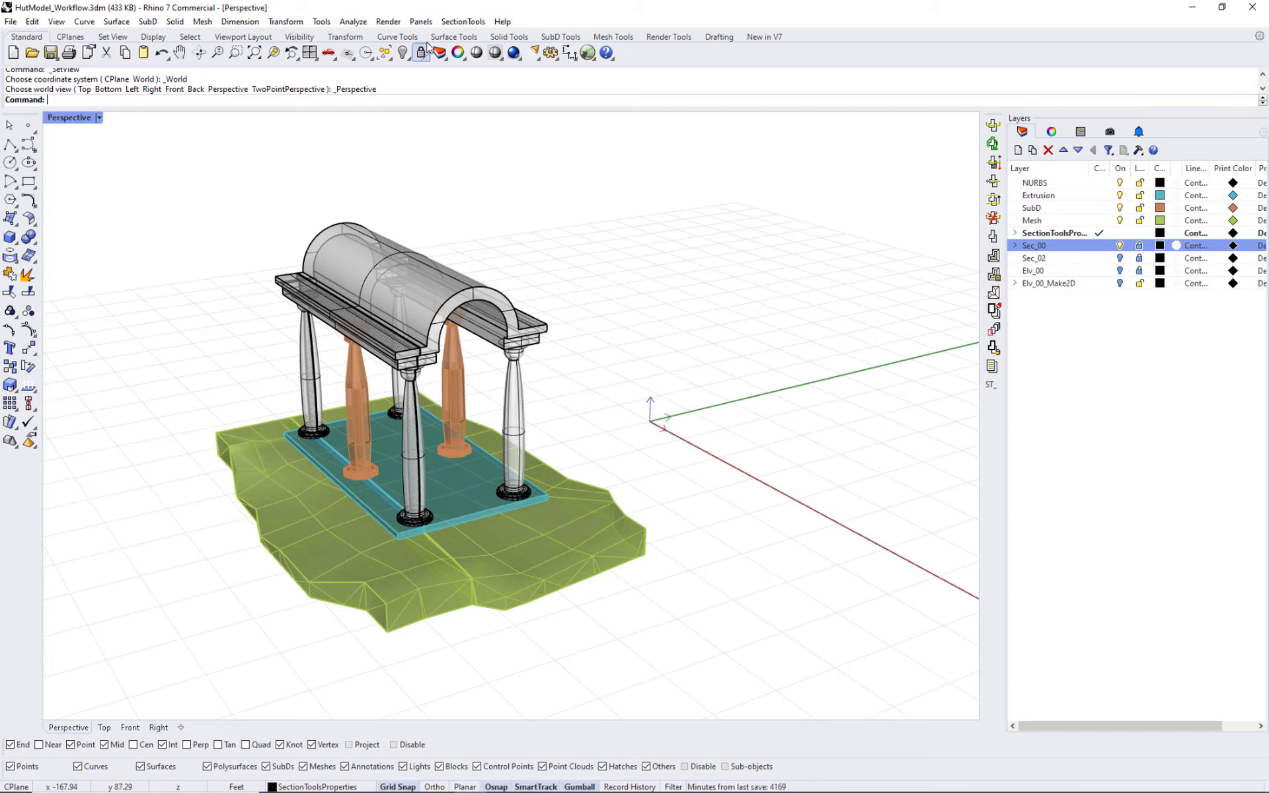
# Extract section Sec_00 as static 3D curves only, without slices, and move the curves along the Y axis clear of the hut
pyautogui.click(448, 24)
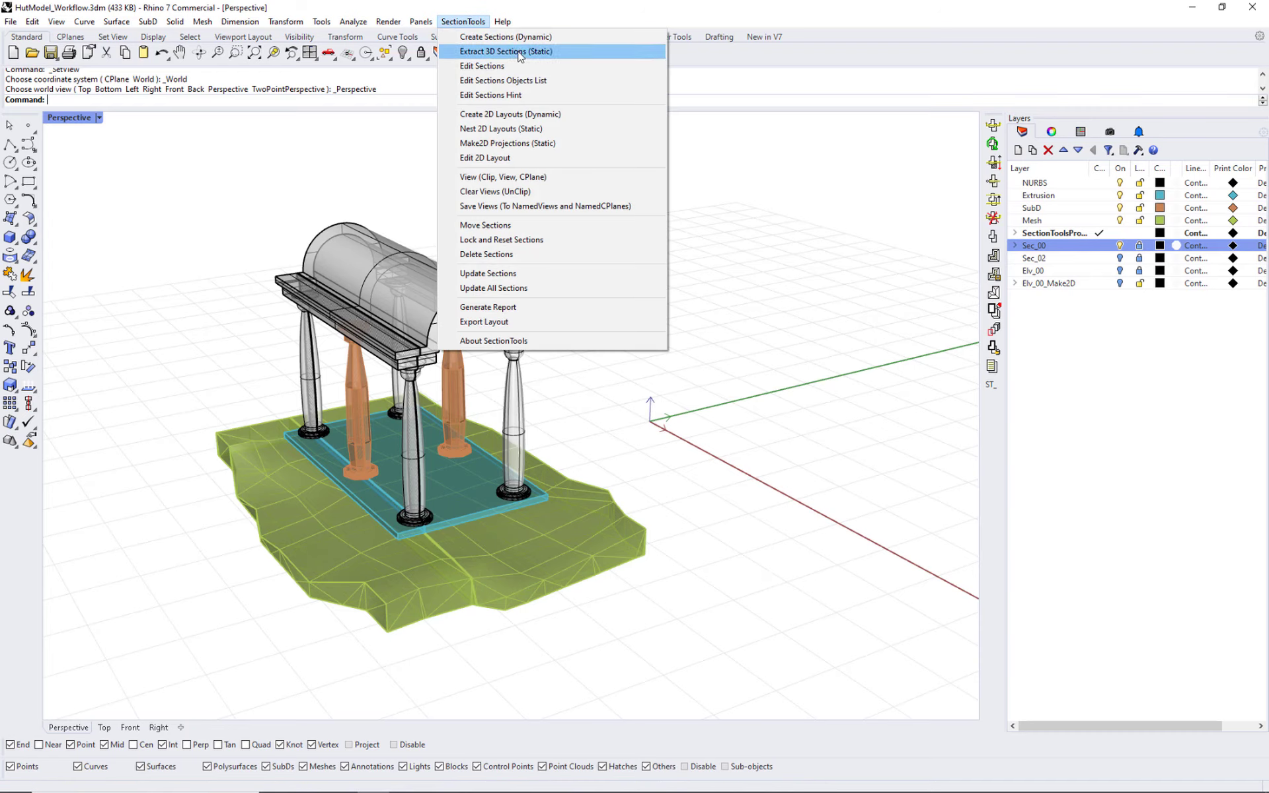
pyautogui.click(516, 53)
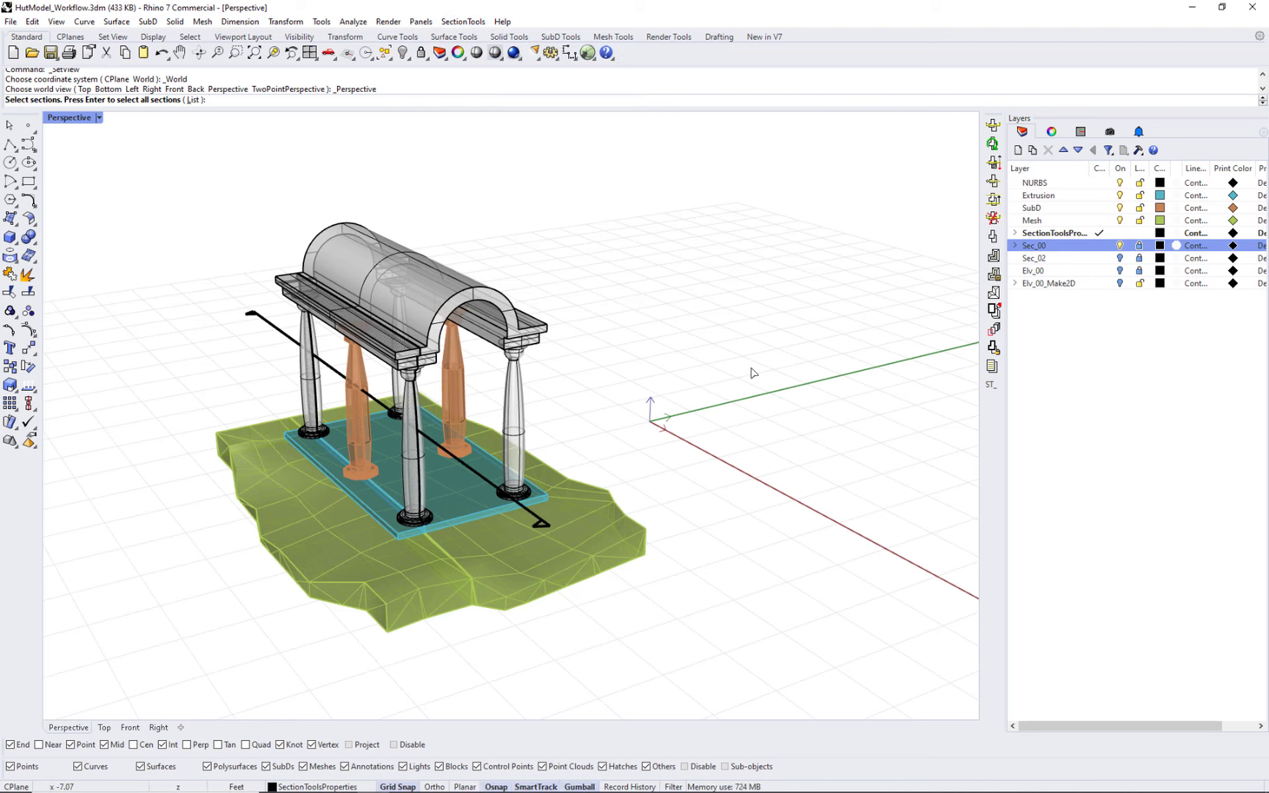
pyautogui.click(257, 320)
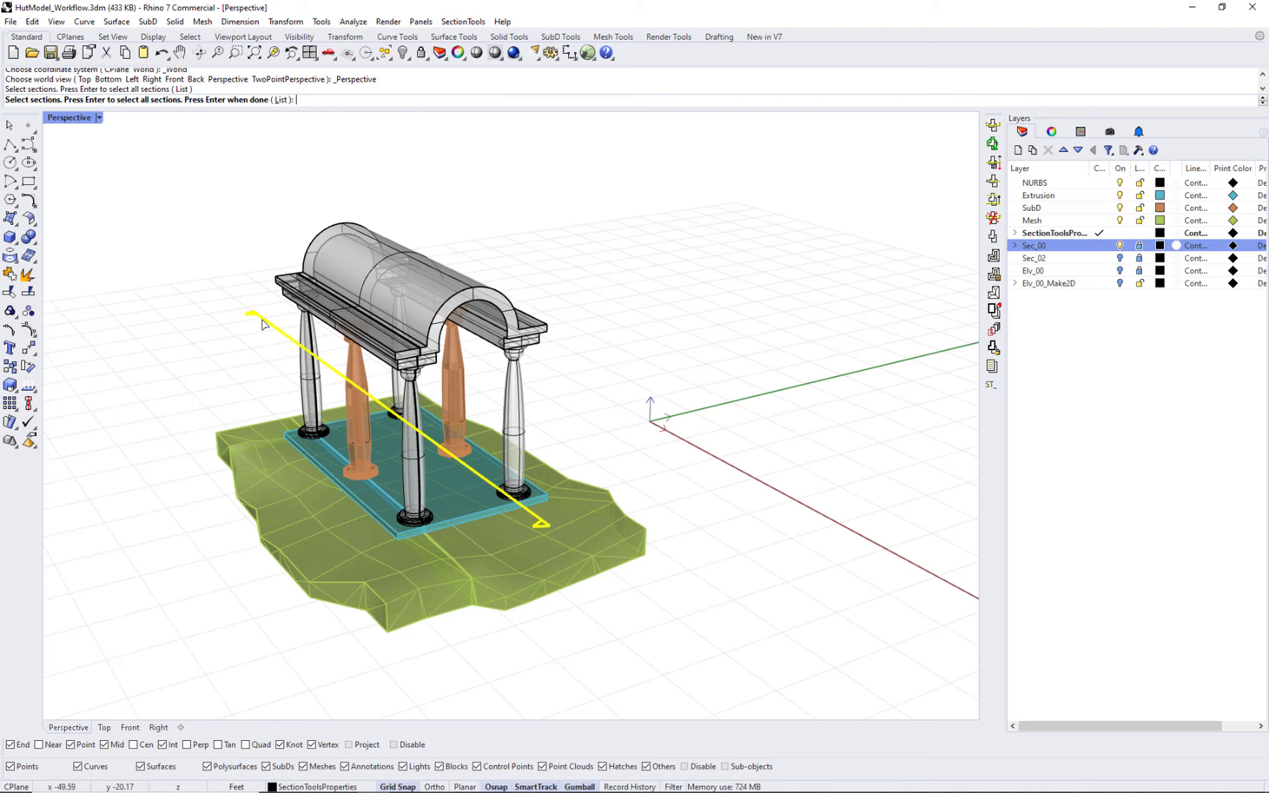
pyautogui.press('Return')
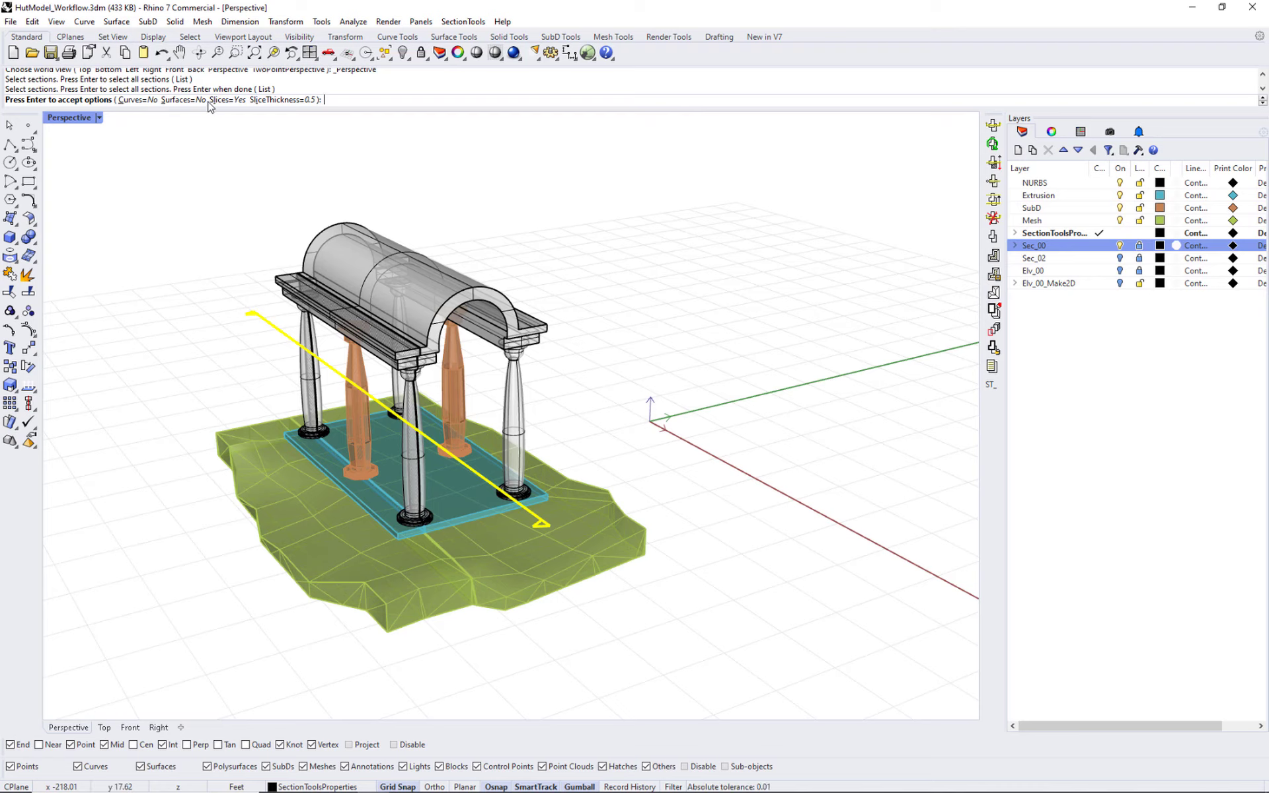
pyautogui.click(139, 100)
pyautogui.click(226, 100)
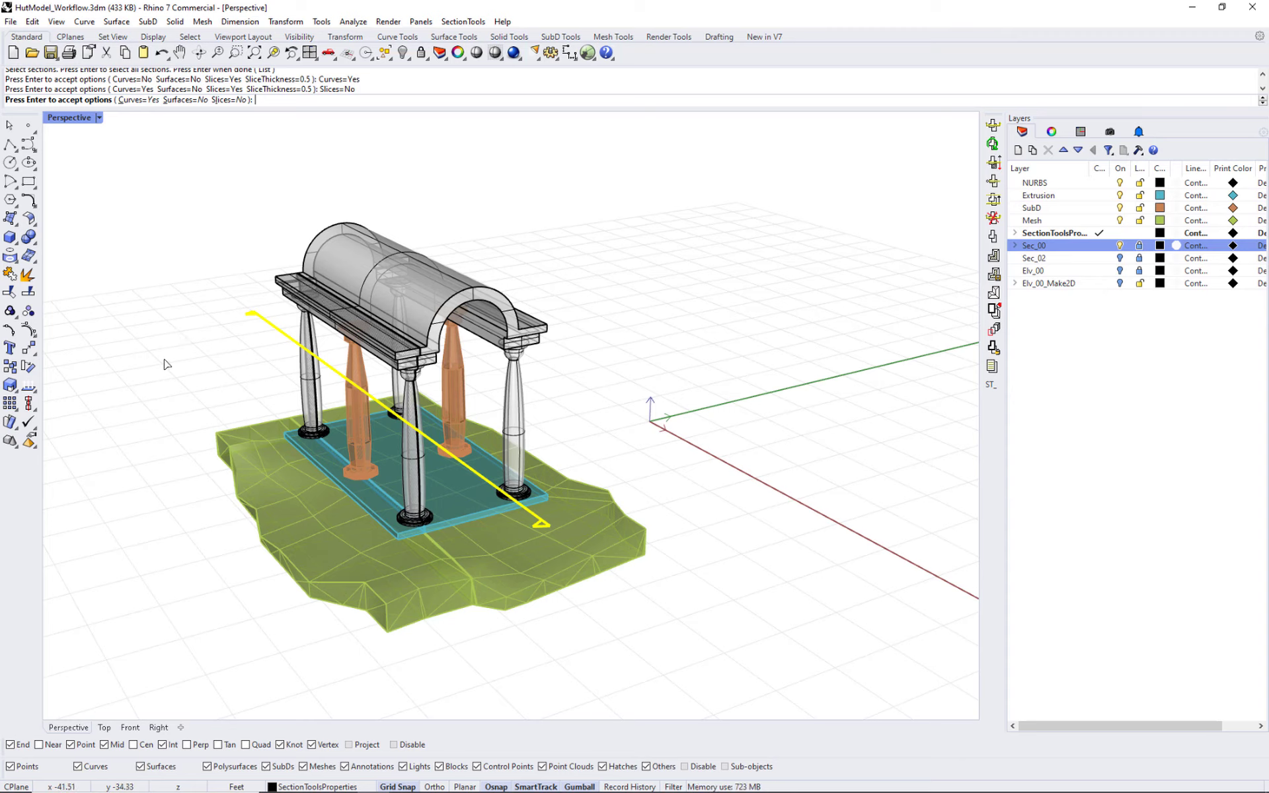
pyautogui.press('Return')
pyautogui.moveTo(461, 418); pyautogui.dragTo(711, 352)
pyautogui.click(671, 522)
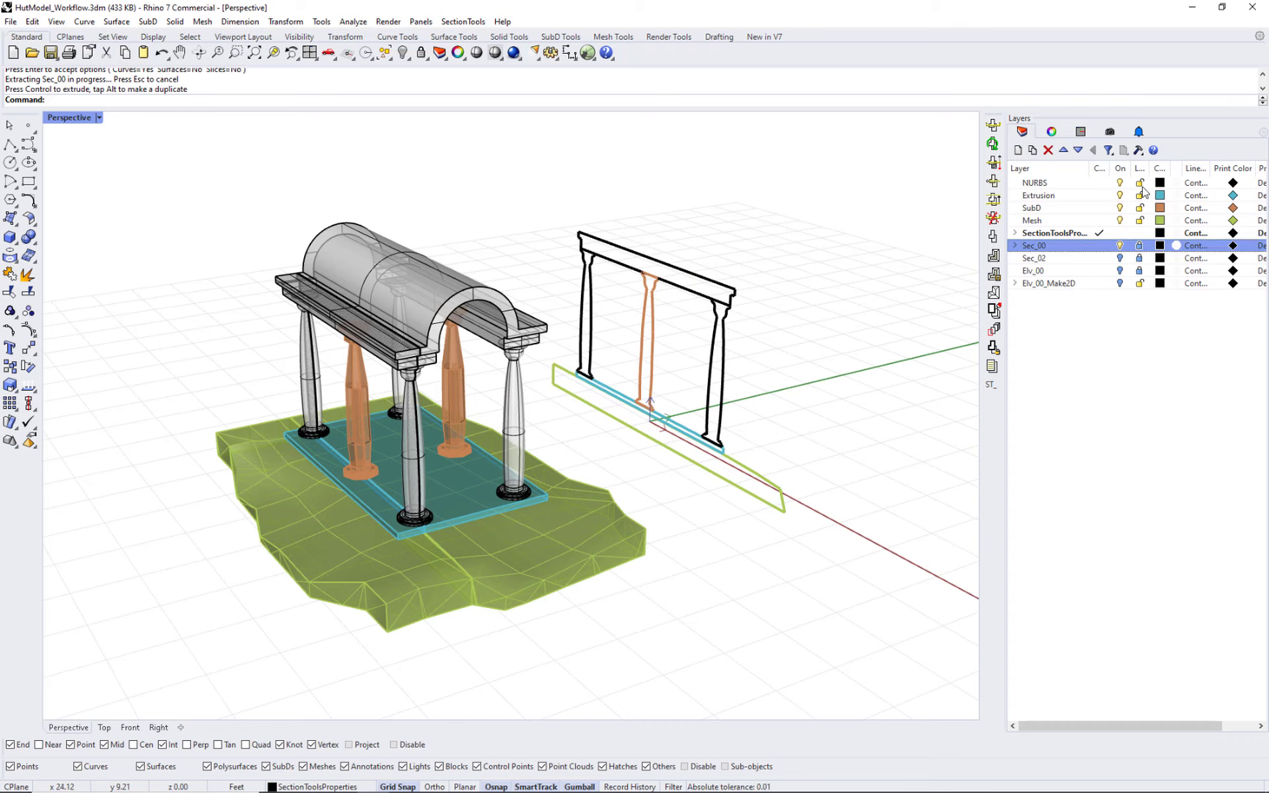
# Turn off the SubD layer, update all sections, and deselect the updated geometry
pyautogui.click(1119, 208)
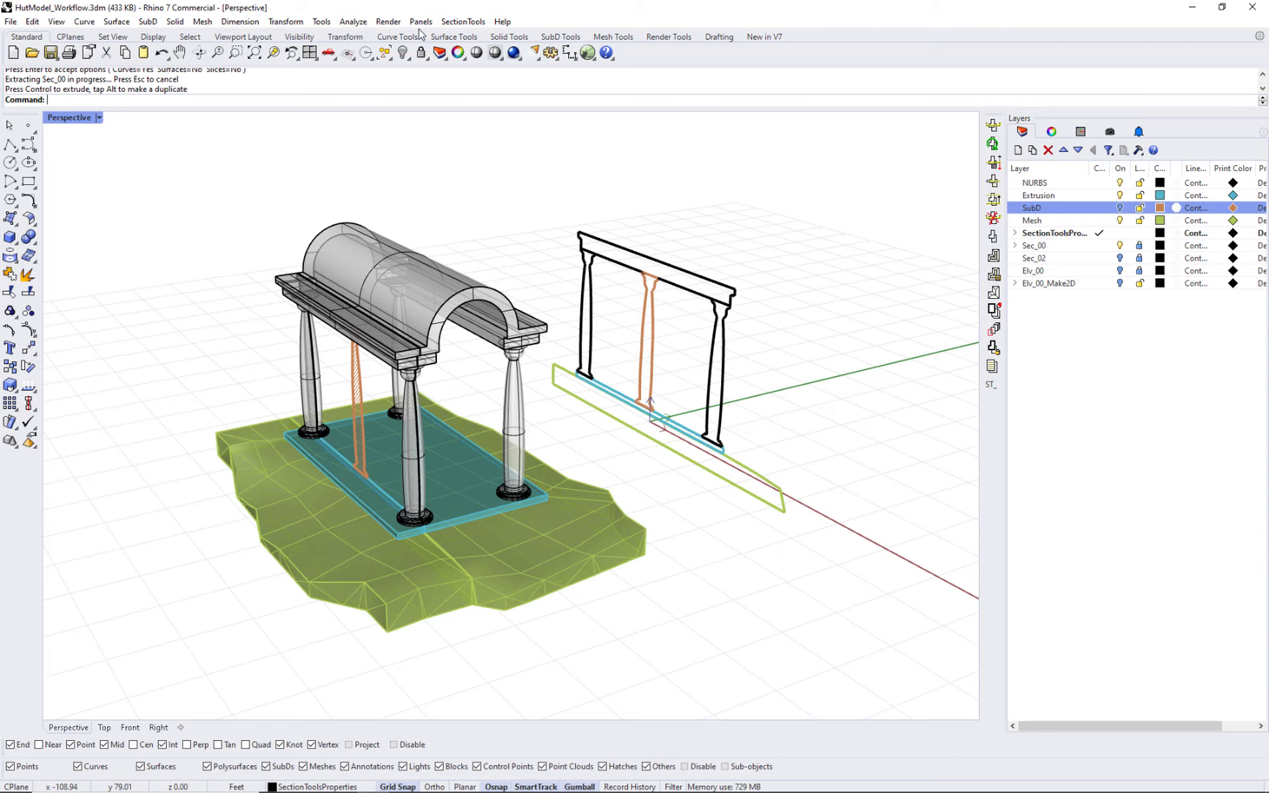
pyautogui.click(456, 24)
pyautogui.click(494, 287)
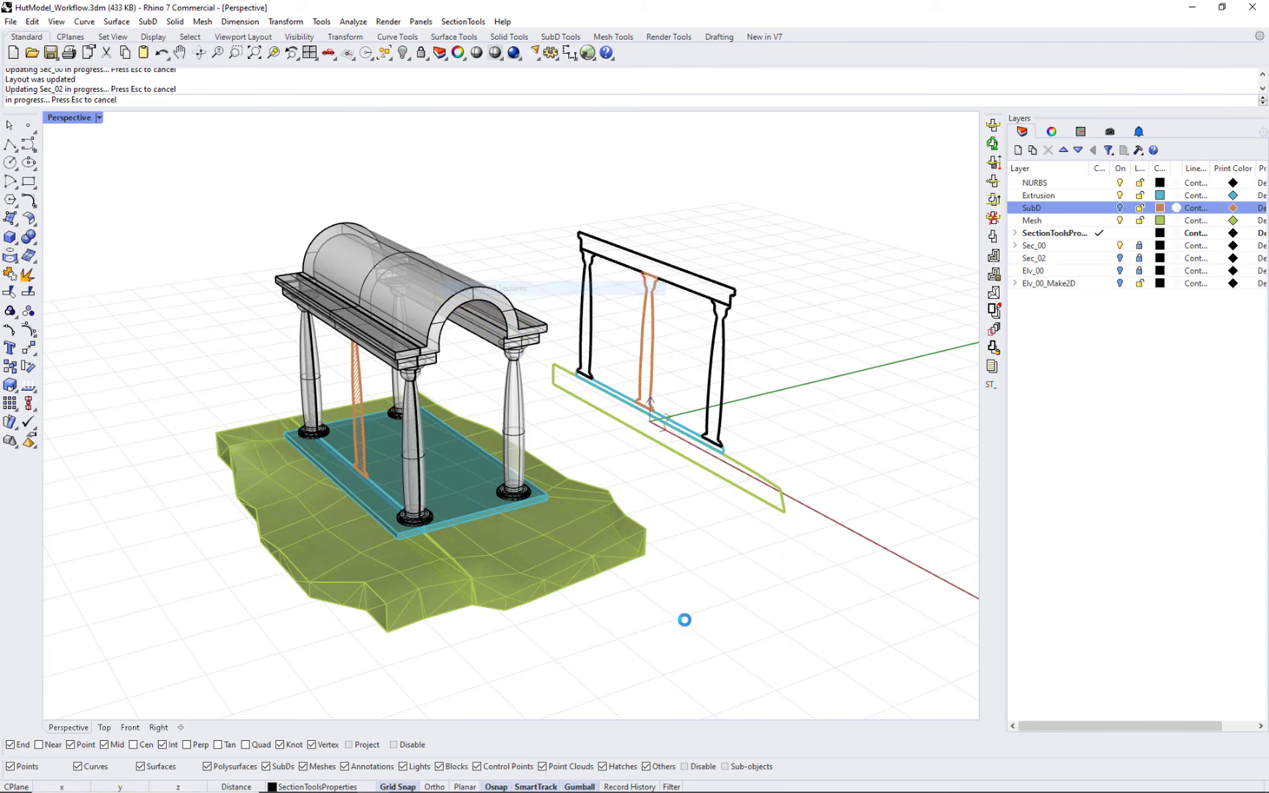
pyautogui.click(623, 641)
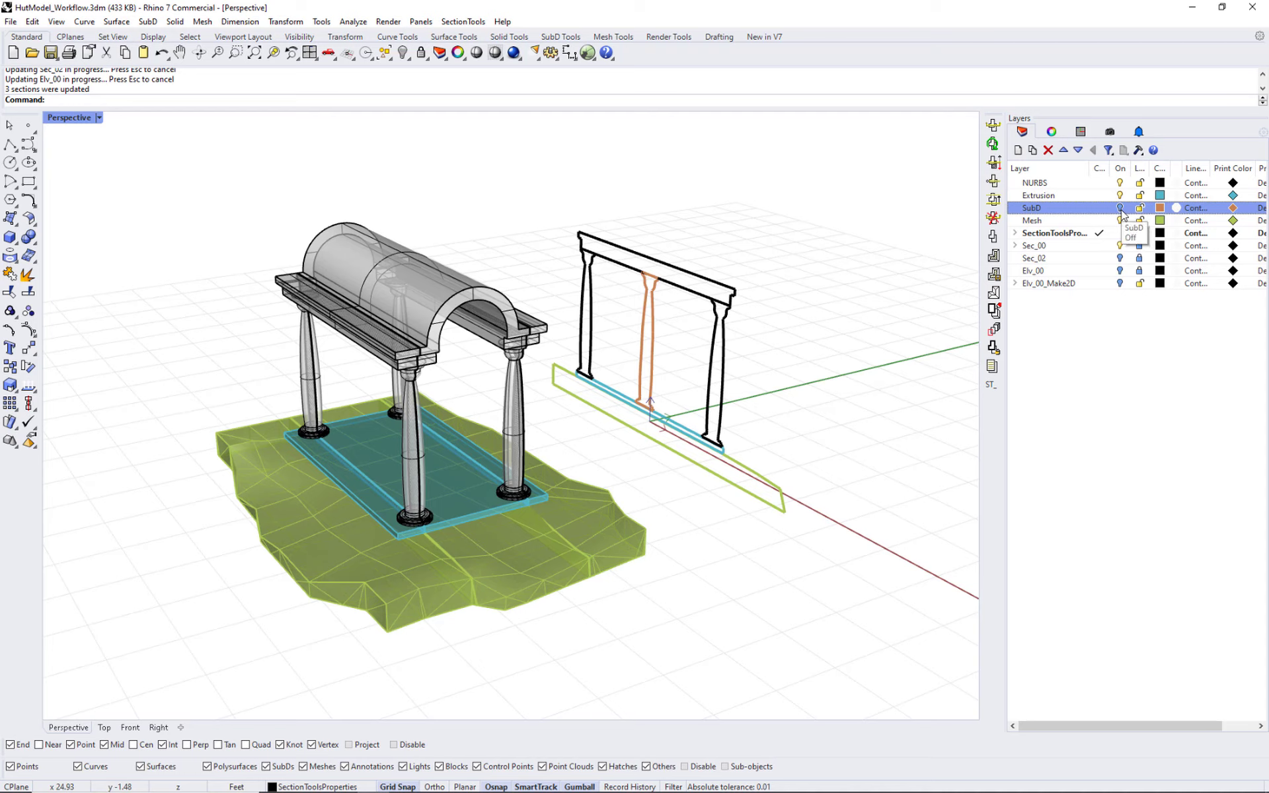
# Turn the SubD layer back on, update the sections again, and deselect the result
pyautogui.click(1119, 209)
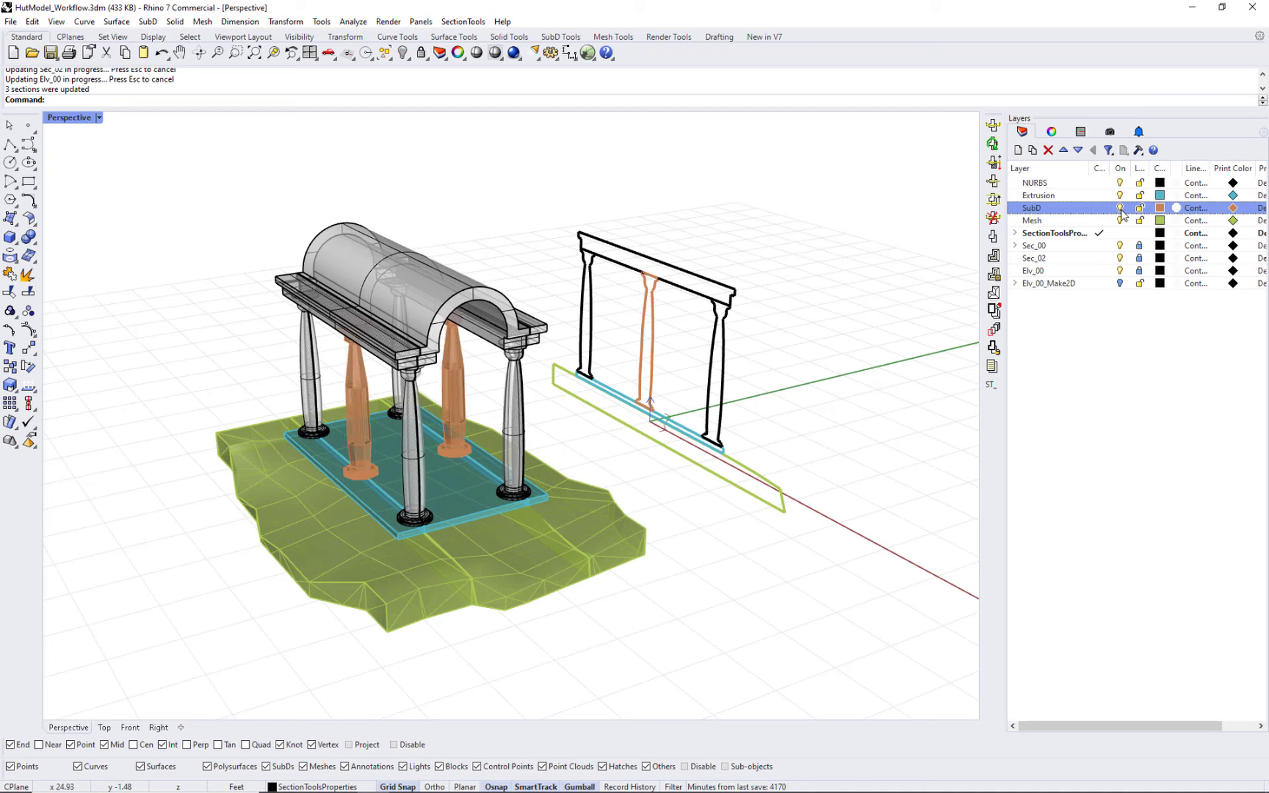
pyautogui.click(992, 144)
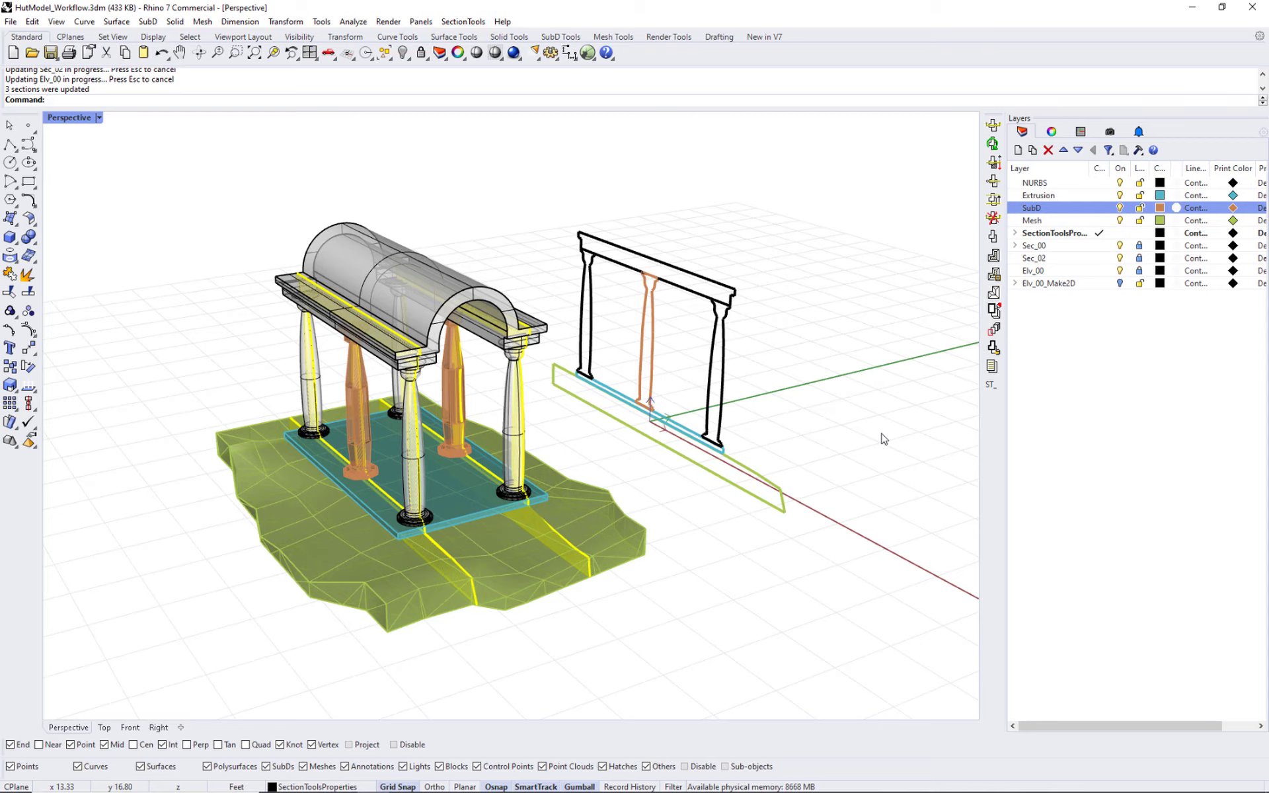
pyautogui.press('Escape')
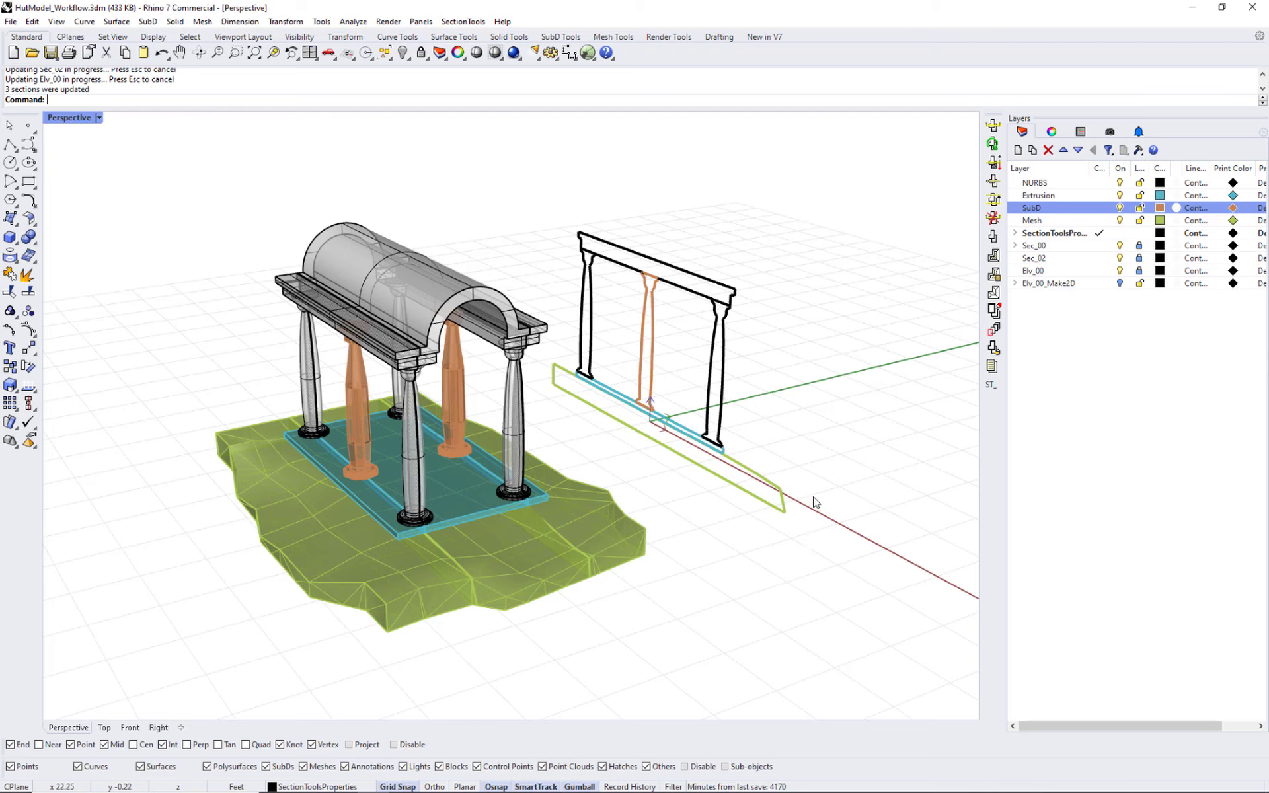
# Extract section Sec_00 as static surfaces instead of curves, and move them along the Y axis beyond the extracted curves
pyautogui.click(461, 22)
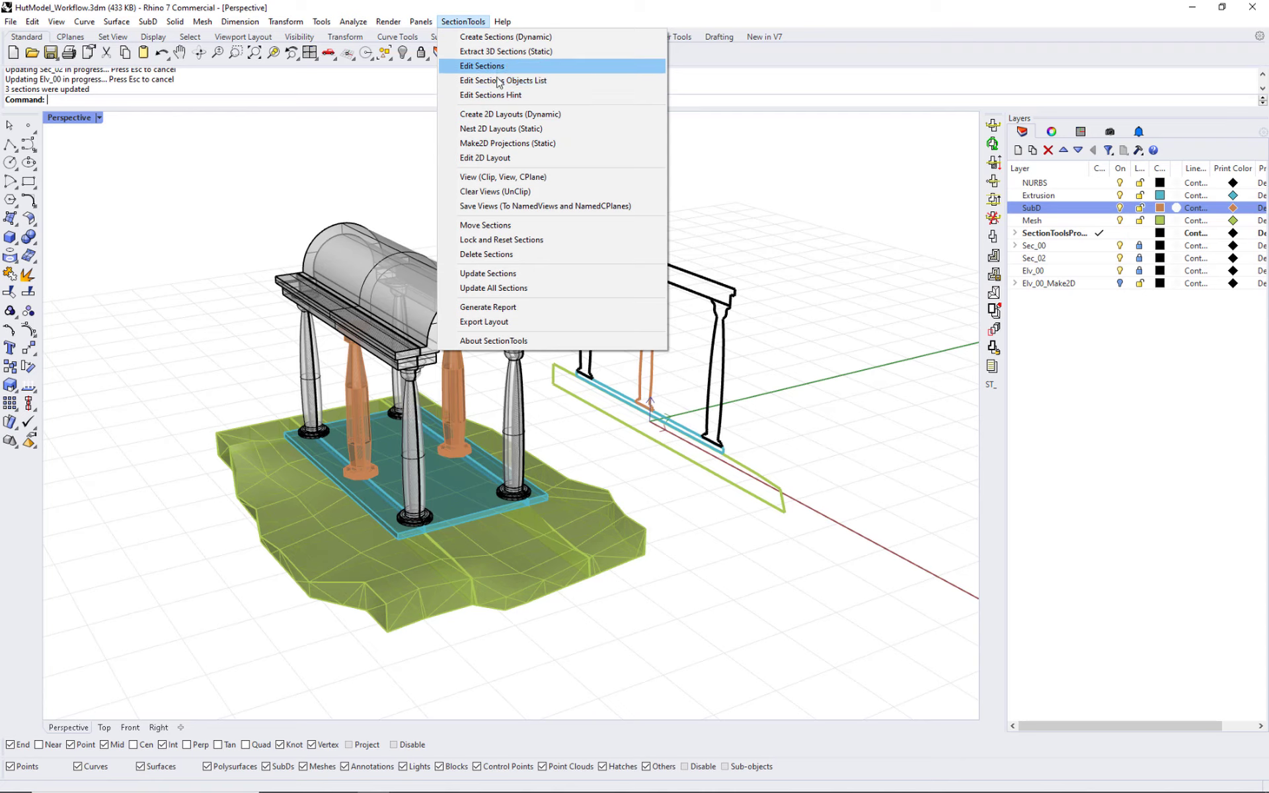
pyautogui.click(498, 53)
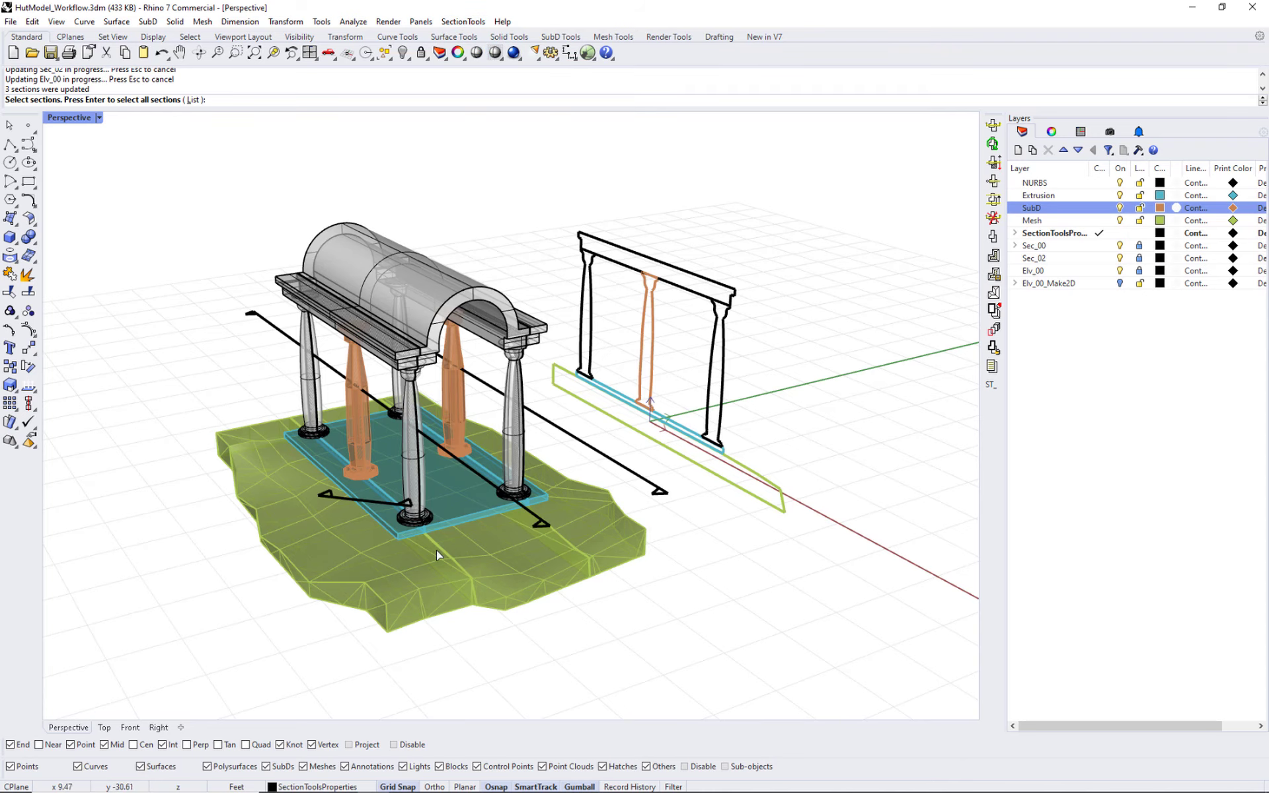
pyautogui.click(286, 332)
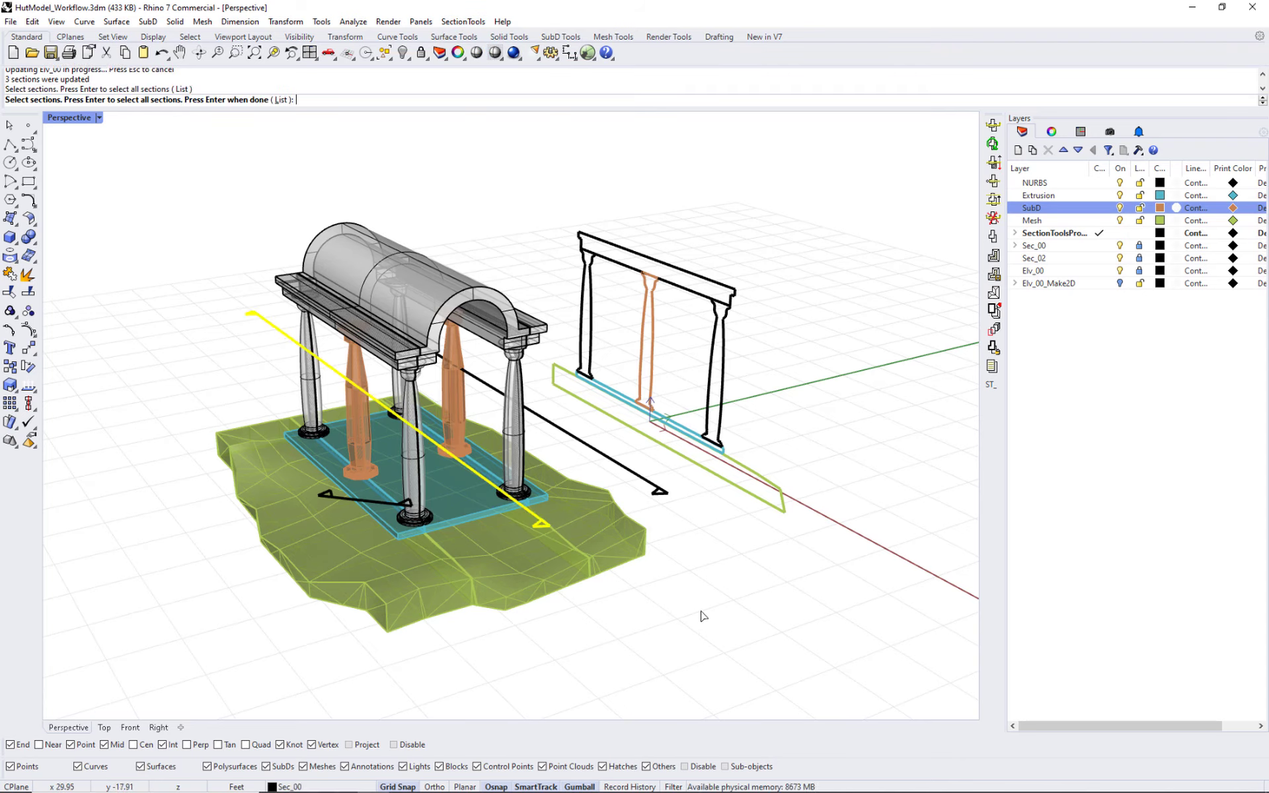
pyautogui.press('Return')
pyautogui.click(137, 99)
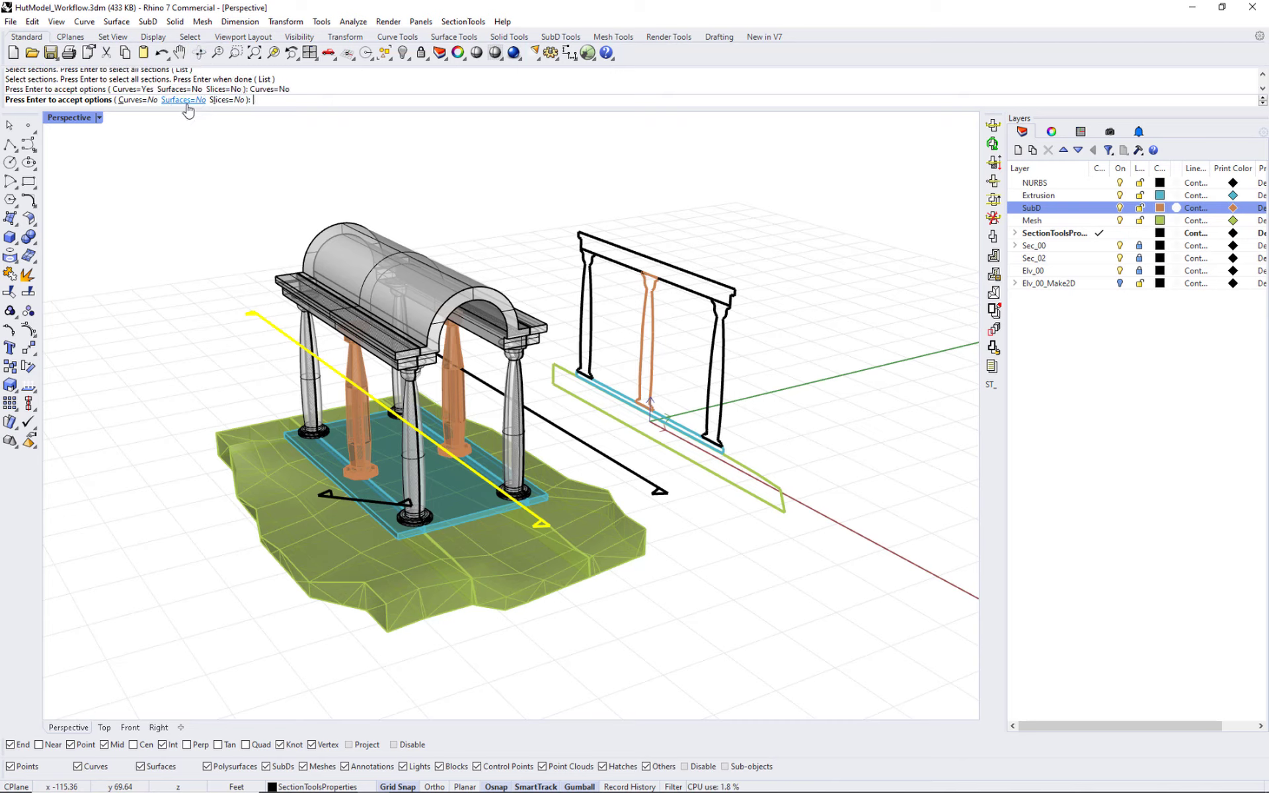
pyautogui.click(184, 99)
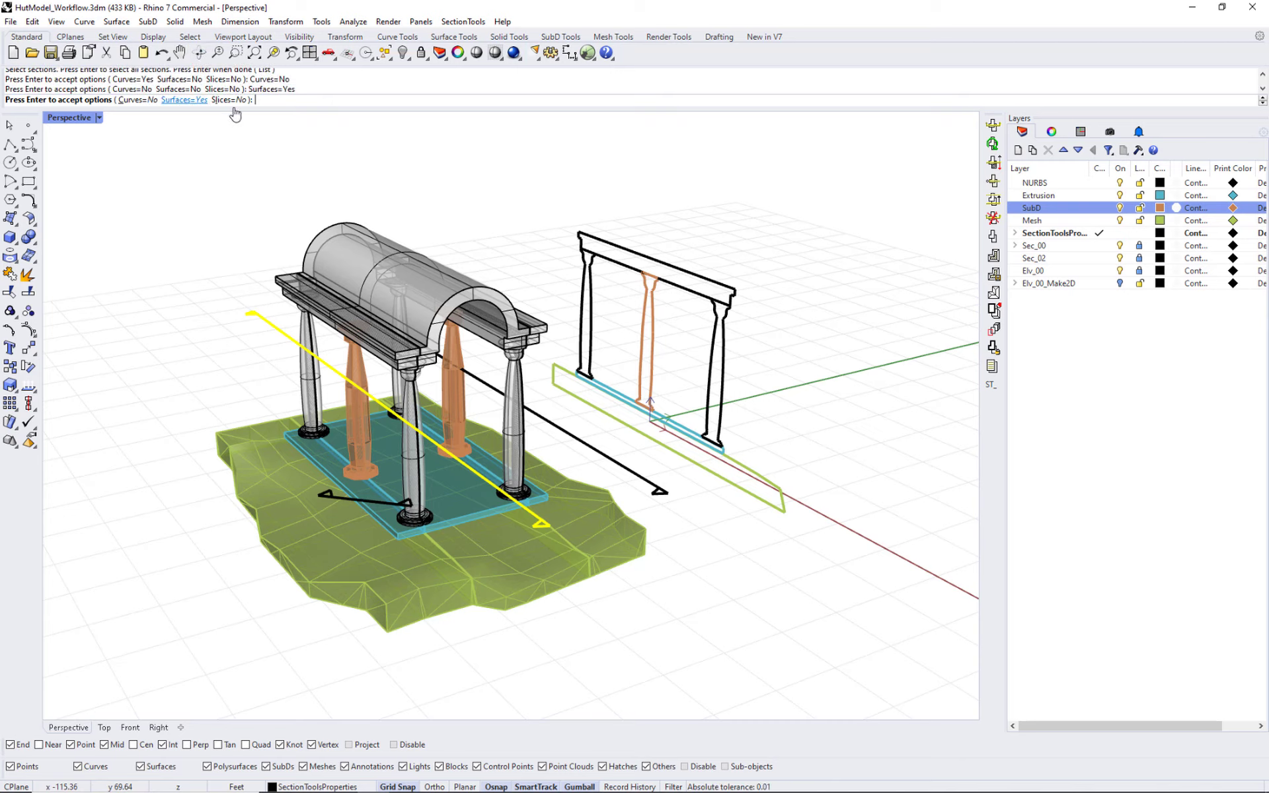
pyautogui.press('Return')
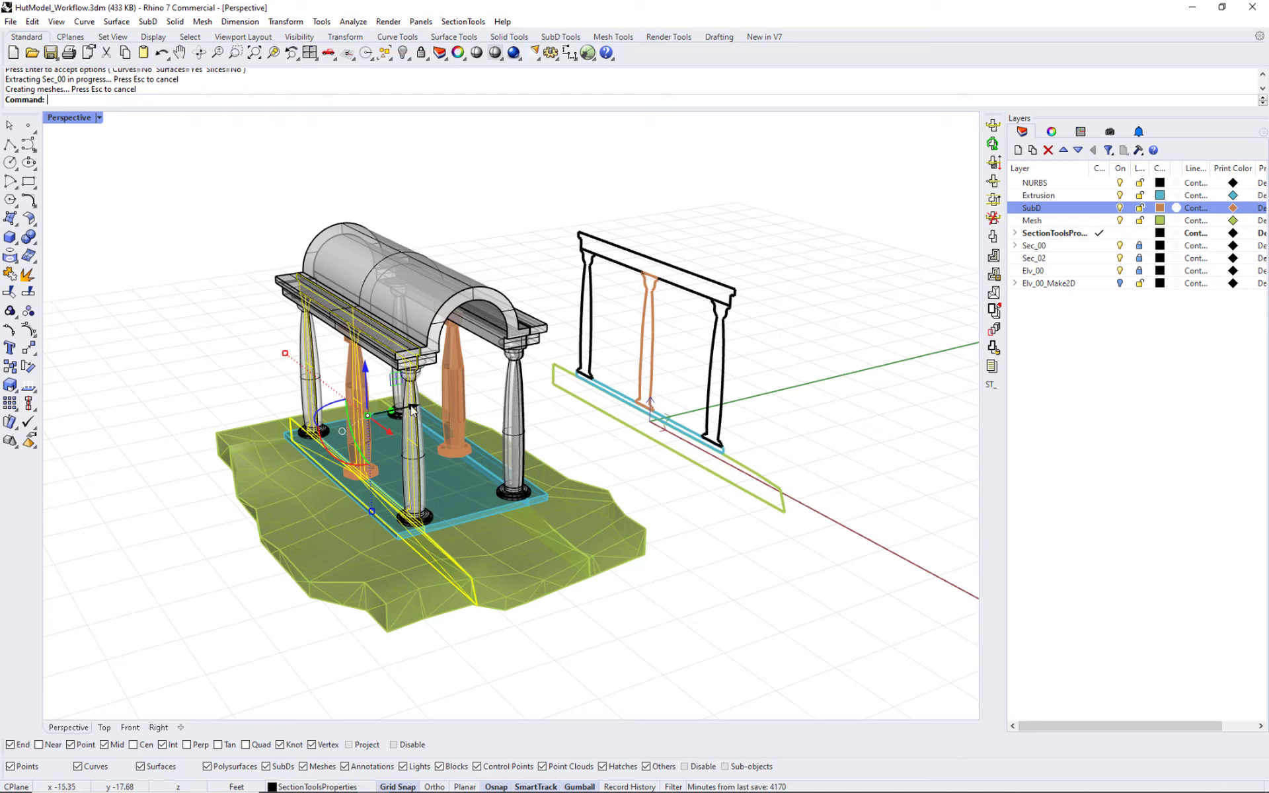
pyautogui.moveTo(418, 410)
pyautogui.mouseDown()
pyautogui.moveTo(844, 382)
pyautogui.moveTo(798, 388)
pyautogui.mouseUp()
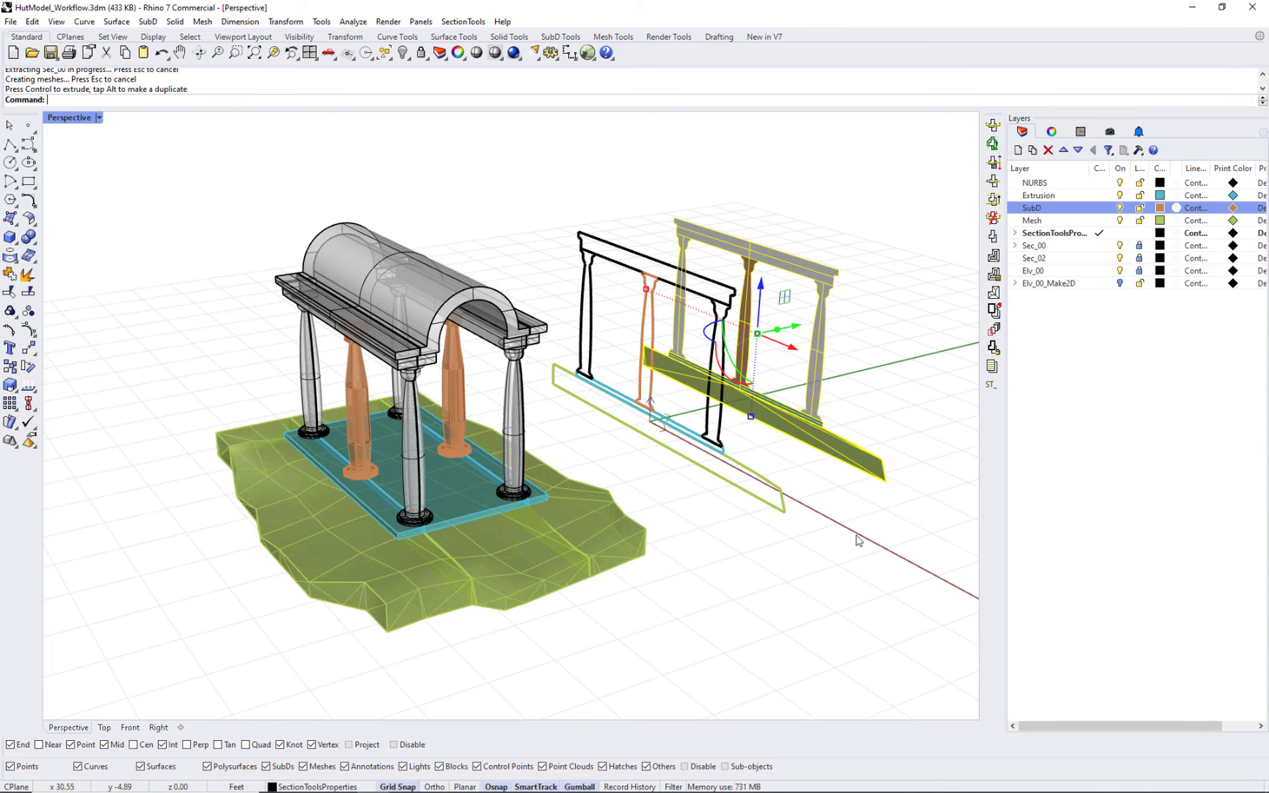
pyautogui.click(857, 539)
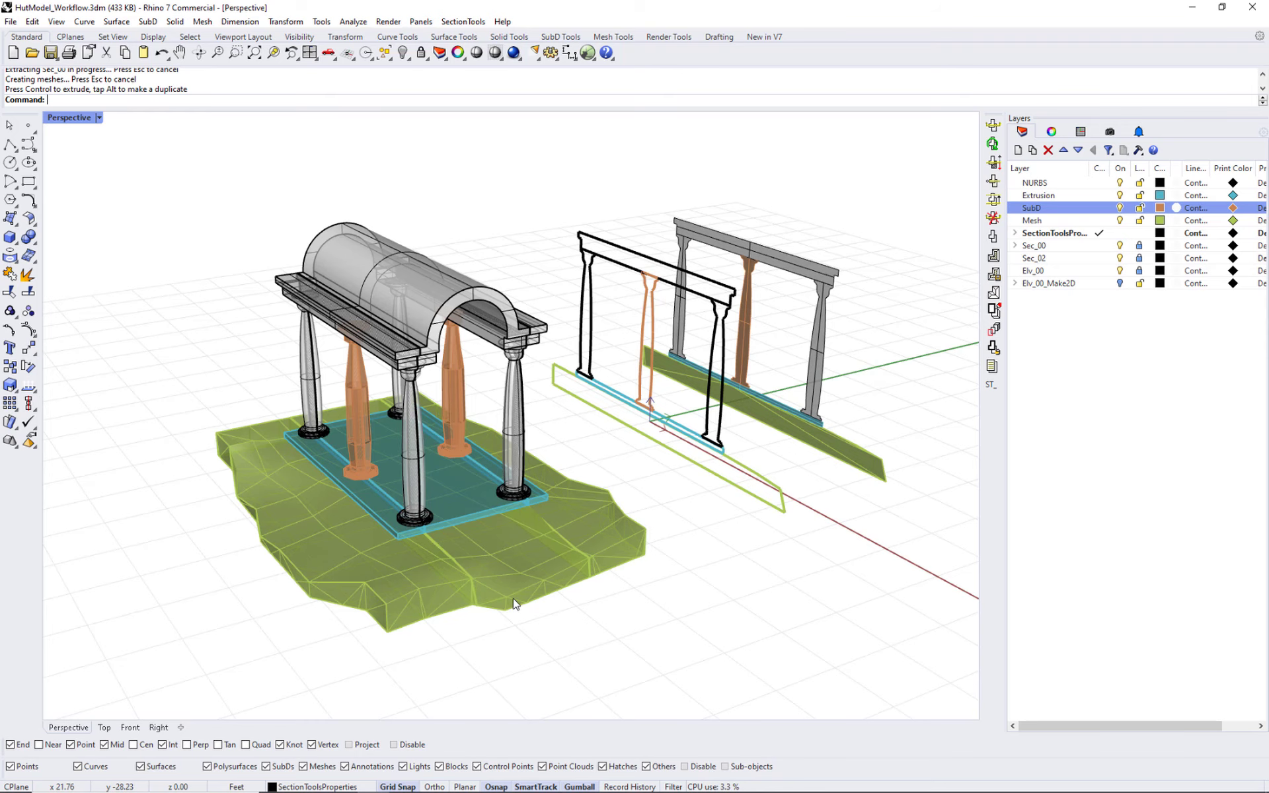
# Check the object types of the hut's mesh, NURBS and SubD parts and of their matching extracted section surfaces
pyautogui.click(514, 603)
pyautogui.click(856, 469)
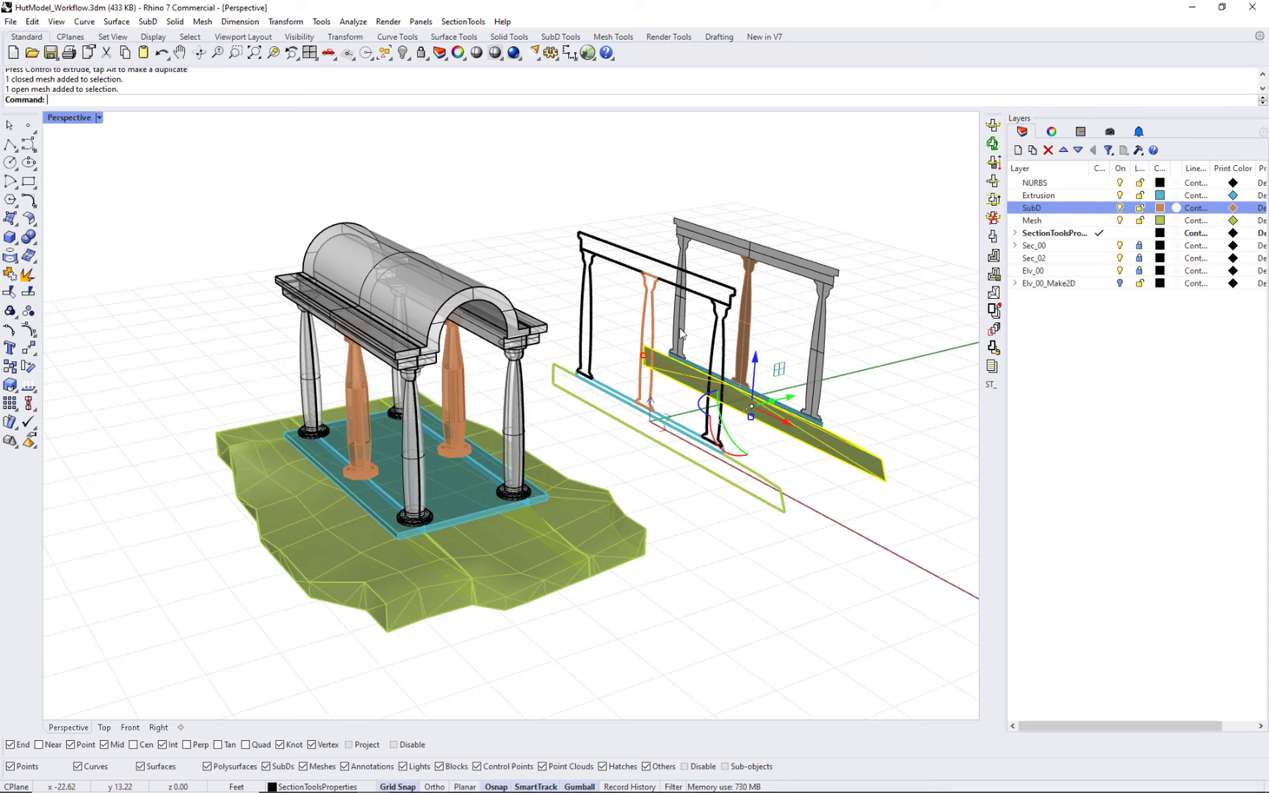
pyautogui.click(471, 295)
pyautogui.click(450, 398)
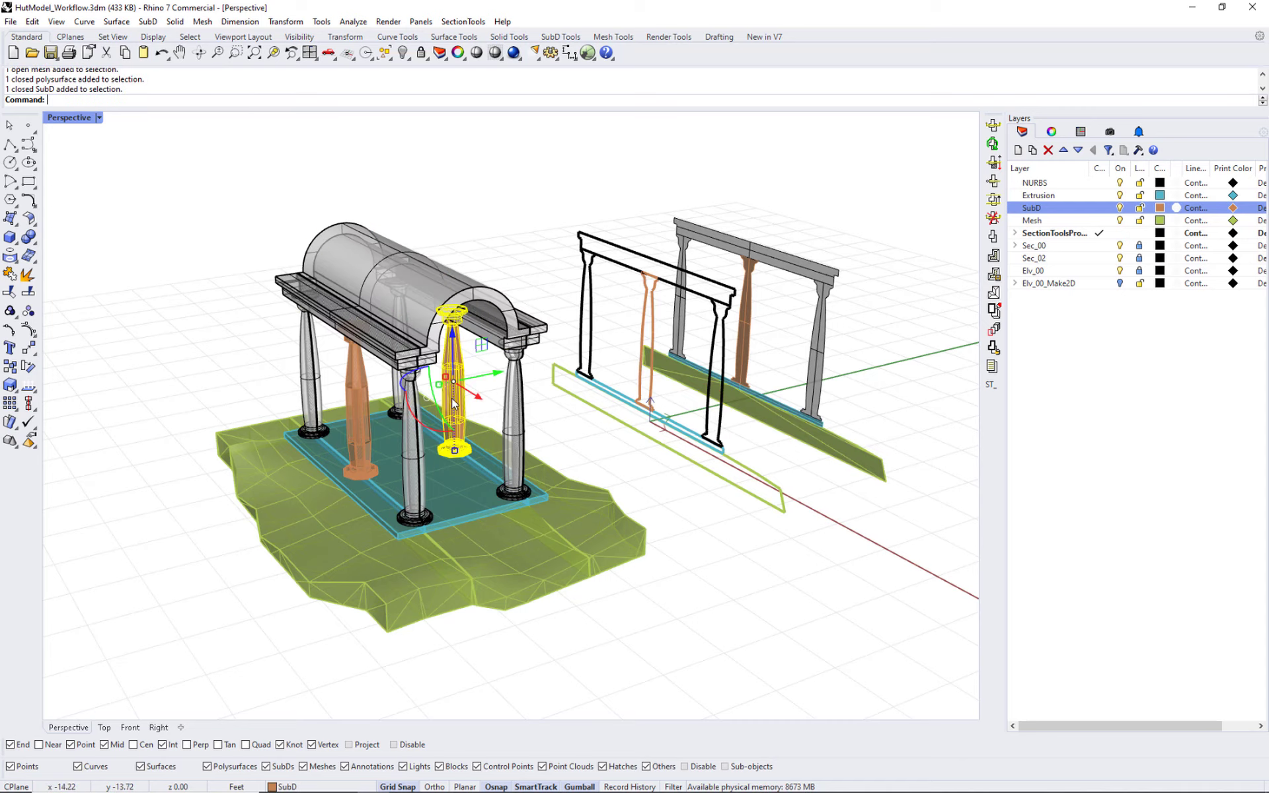
pyautogui.click(464, 498)
pyautogui.click(783, 403)
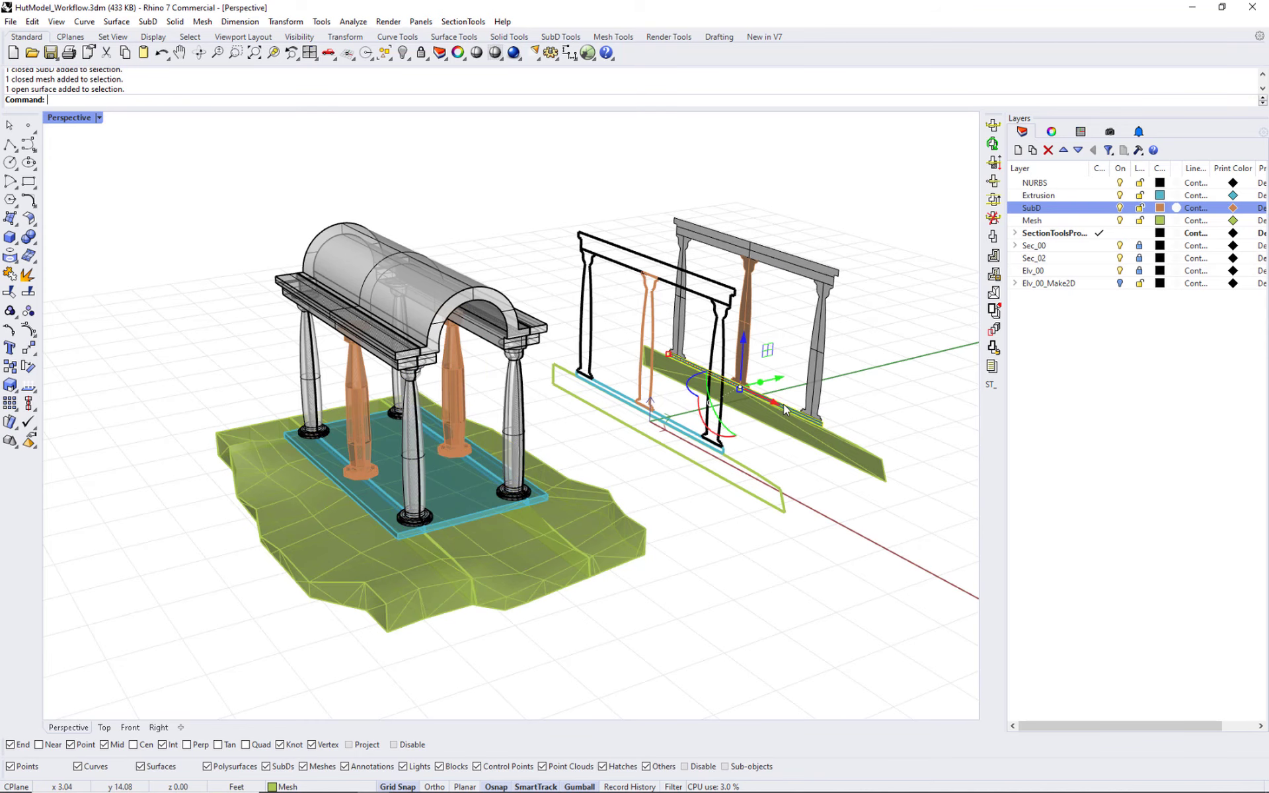
pyautogui.click(813, 388)
pyautogui.click(743, 316)
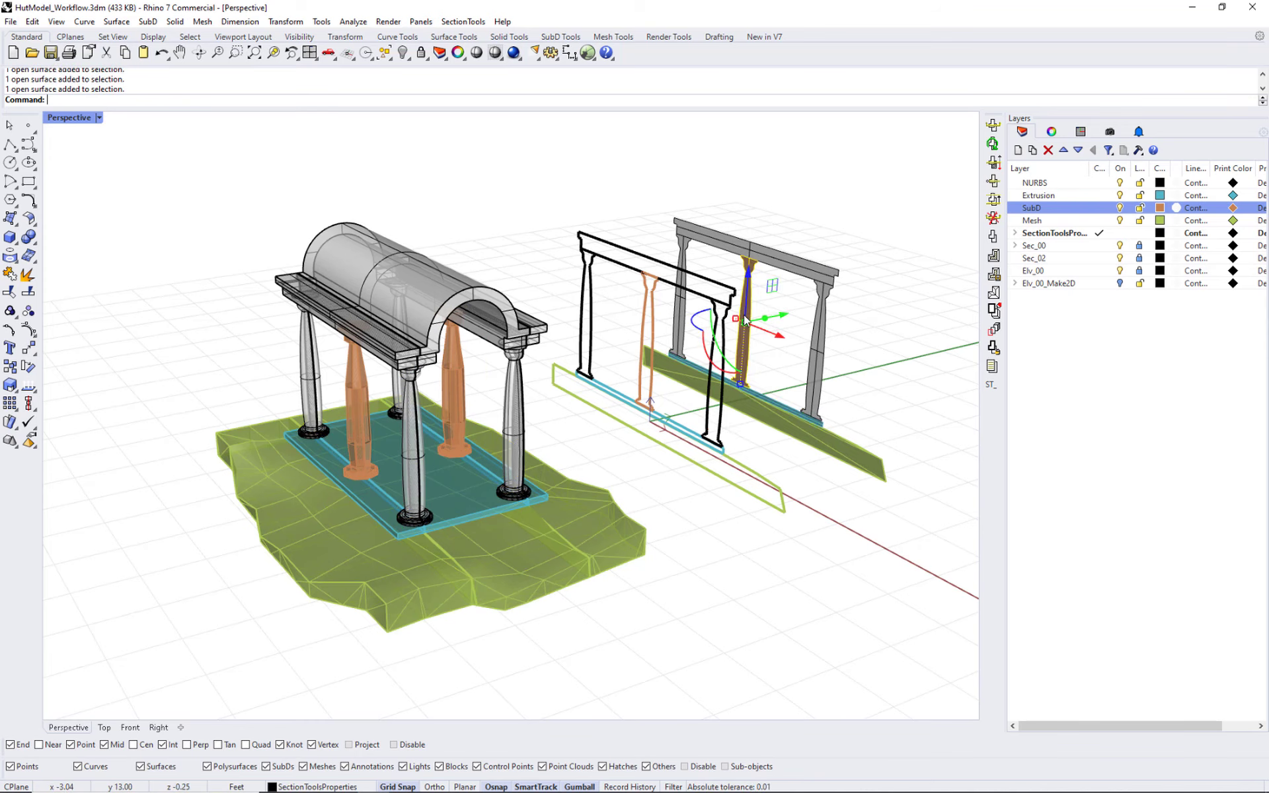
# Extract section Sec_00 as static slices 0.2 thick, with curves and surfaces turned off
pyautogui.click(866, 346)
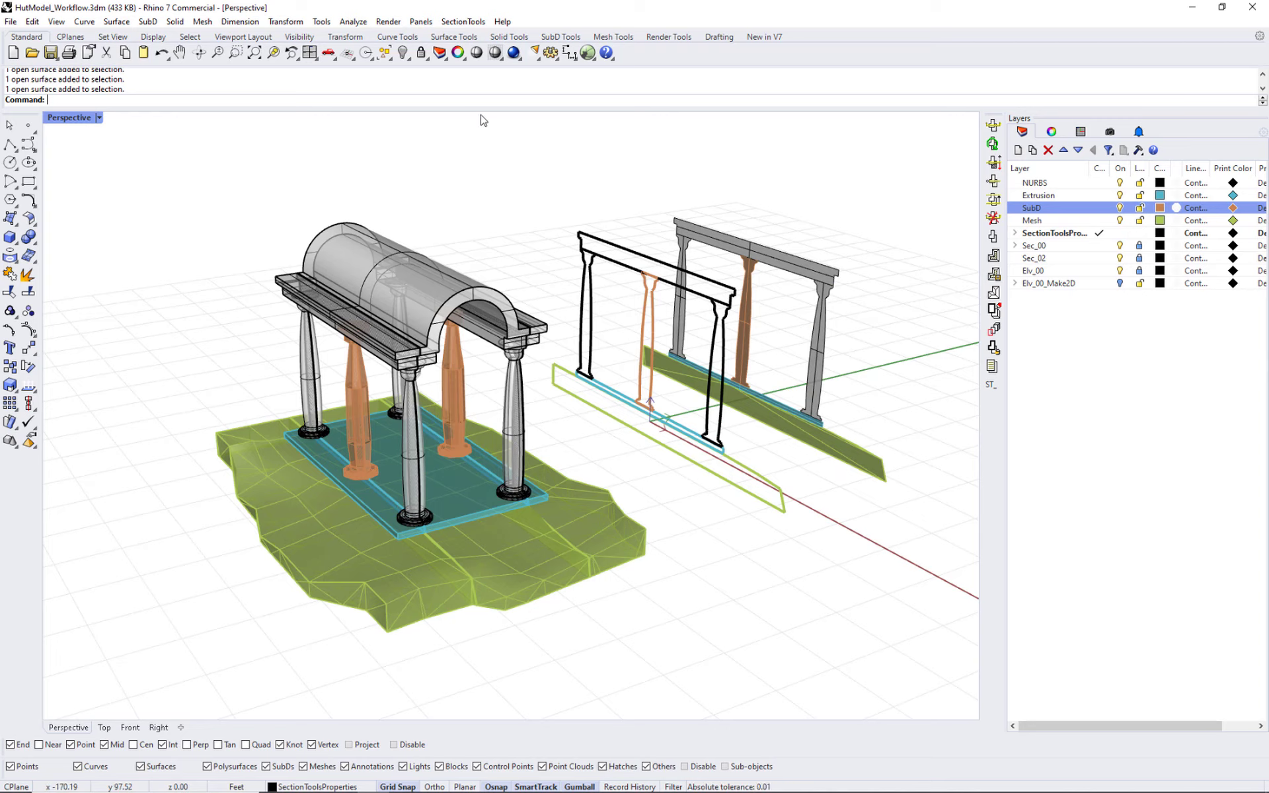
pyautogui.middleClick(483, 115)
pyautogui.click(553, 210)
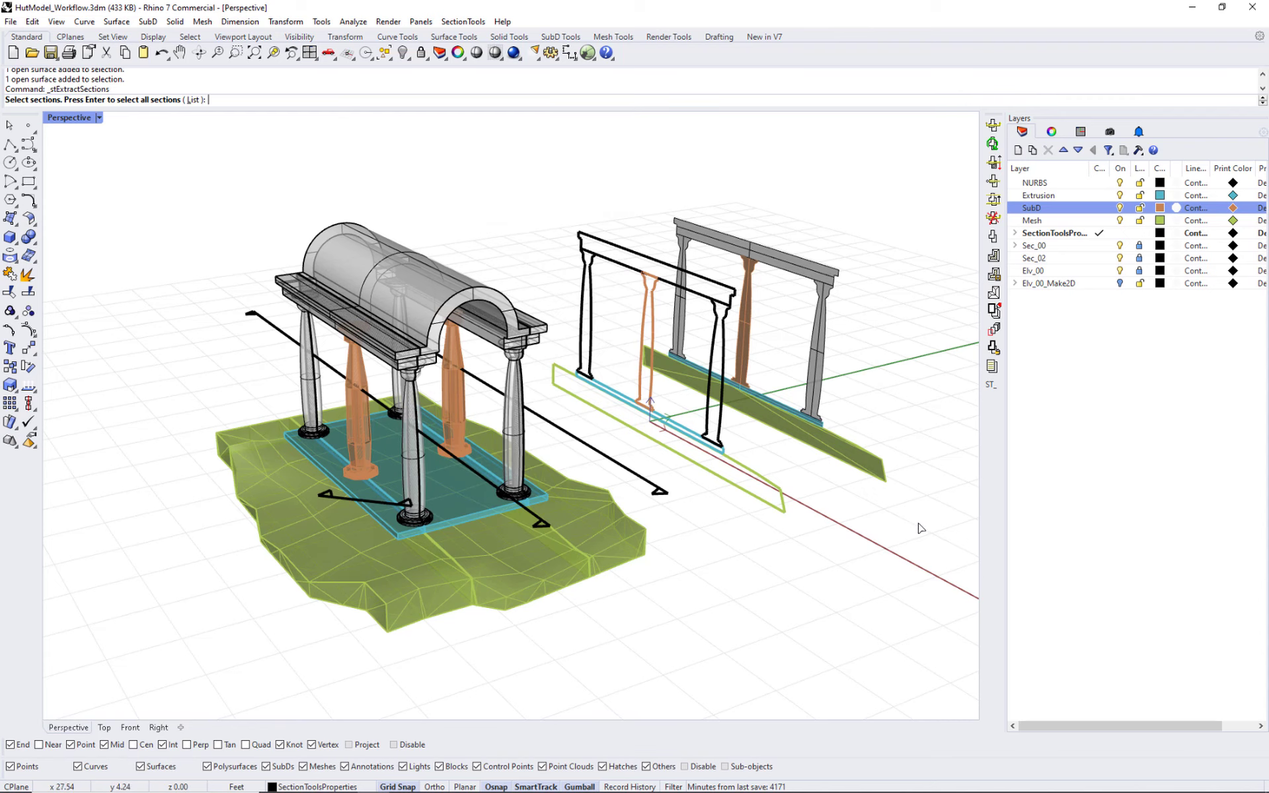
pyautogui.click(278, 337)
pyautogui.press('Return')
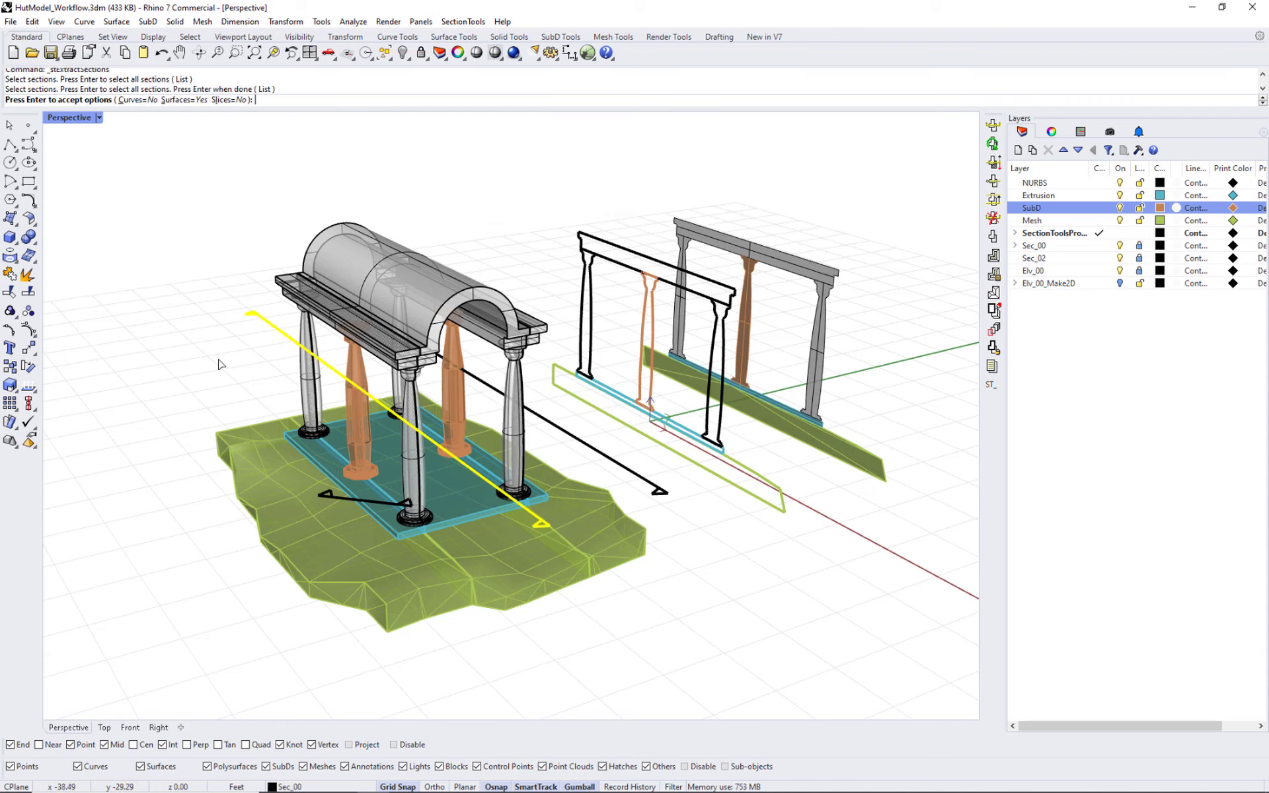
pyautogui.click(183, 100)
pyautogui.click(227, 100)
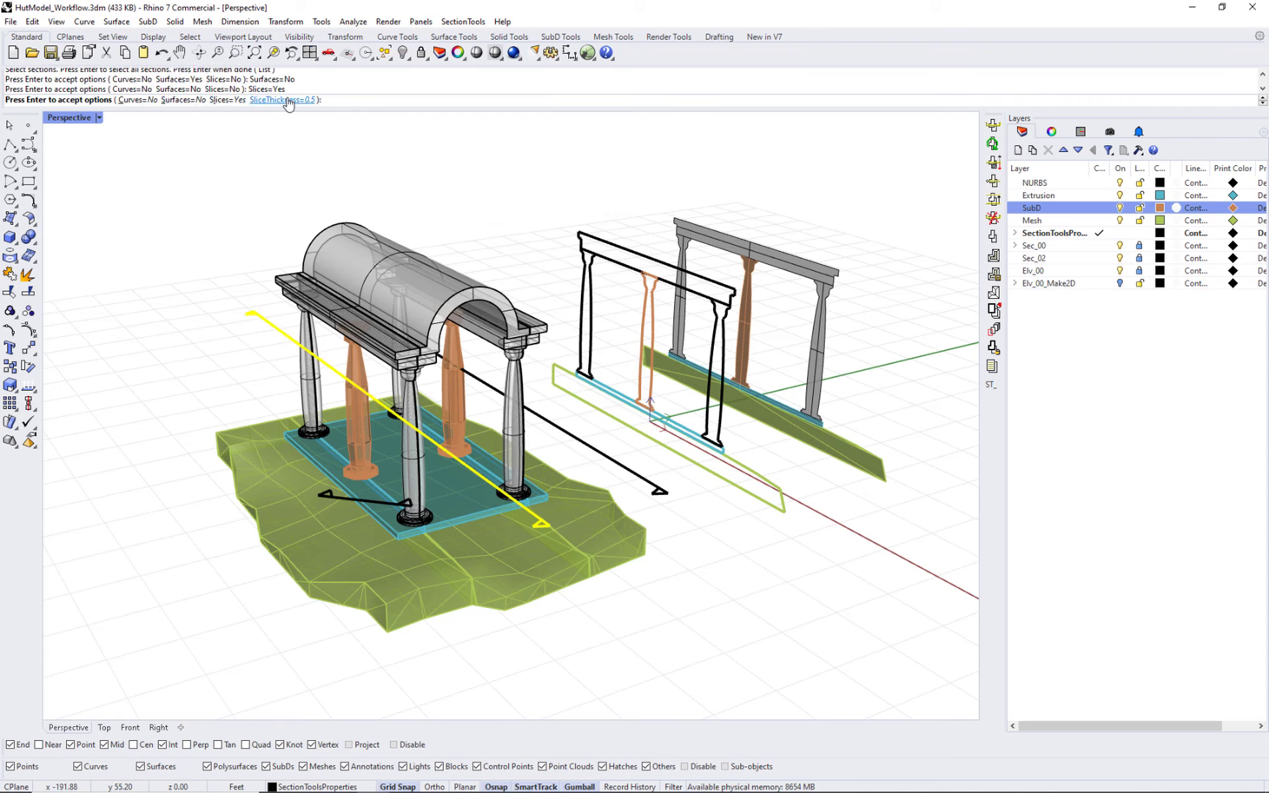
pyautogui.click(287, 100)
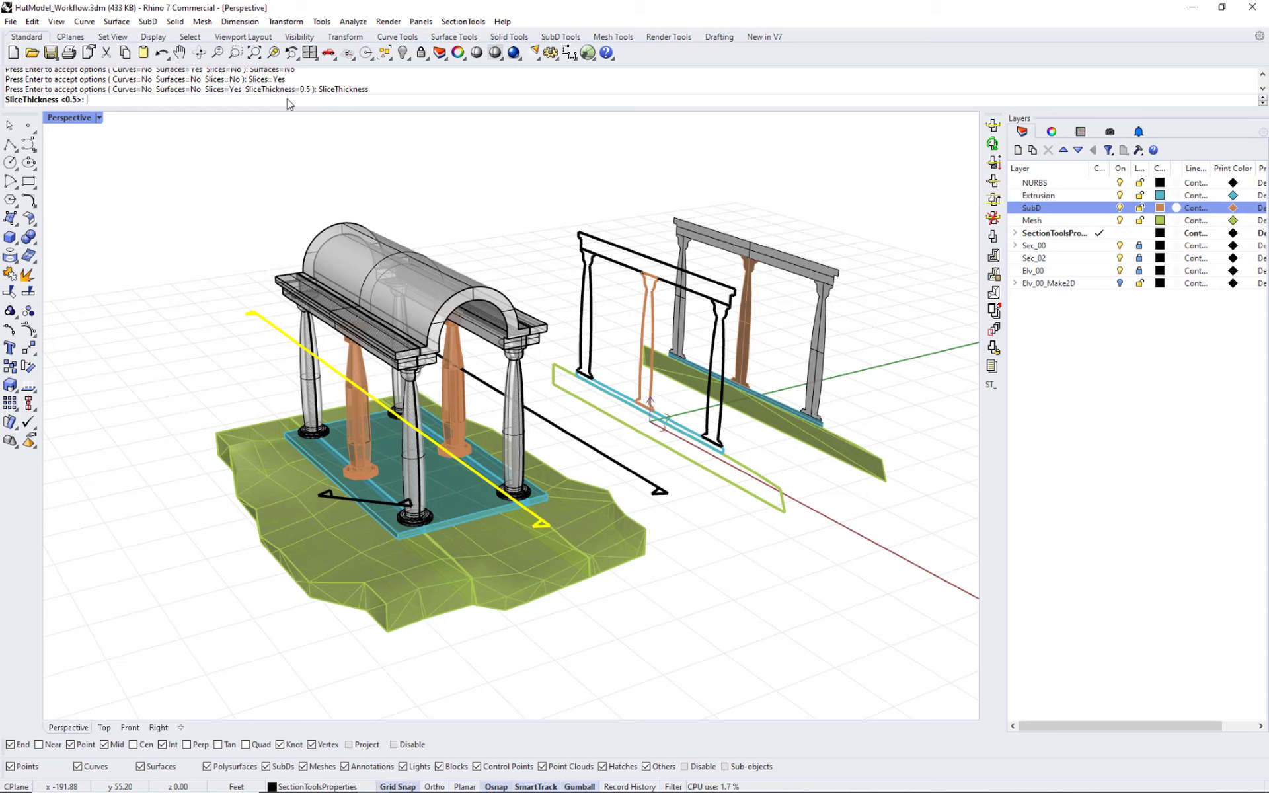
pyautogui.press('Return')
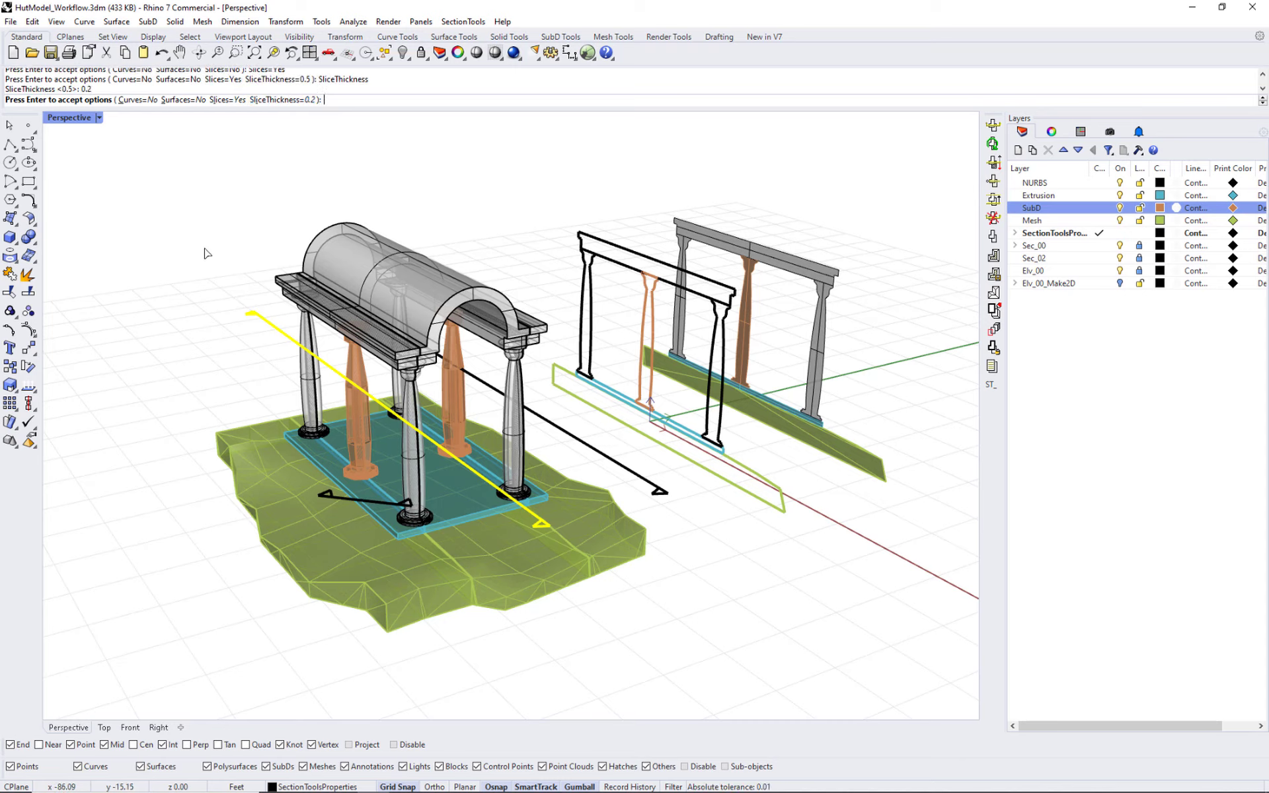
pyautogui.press('Return')
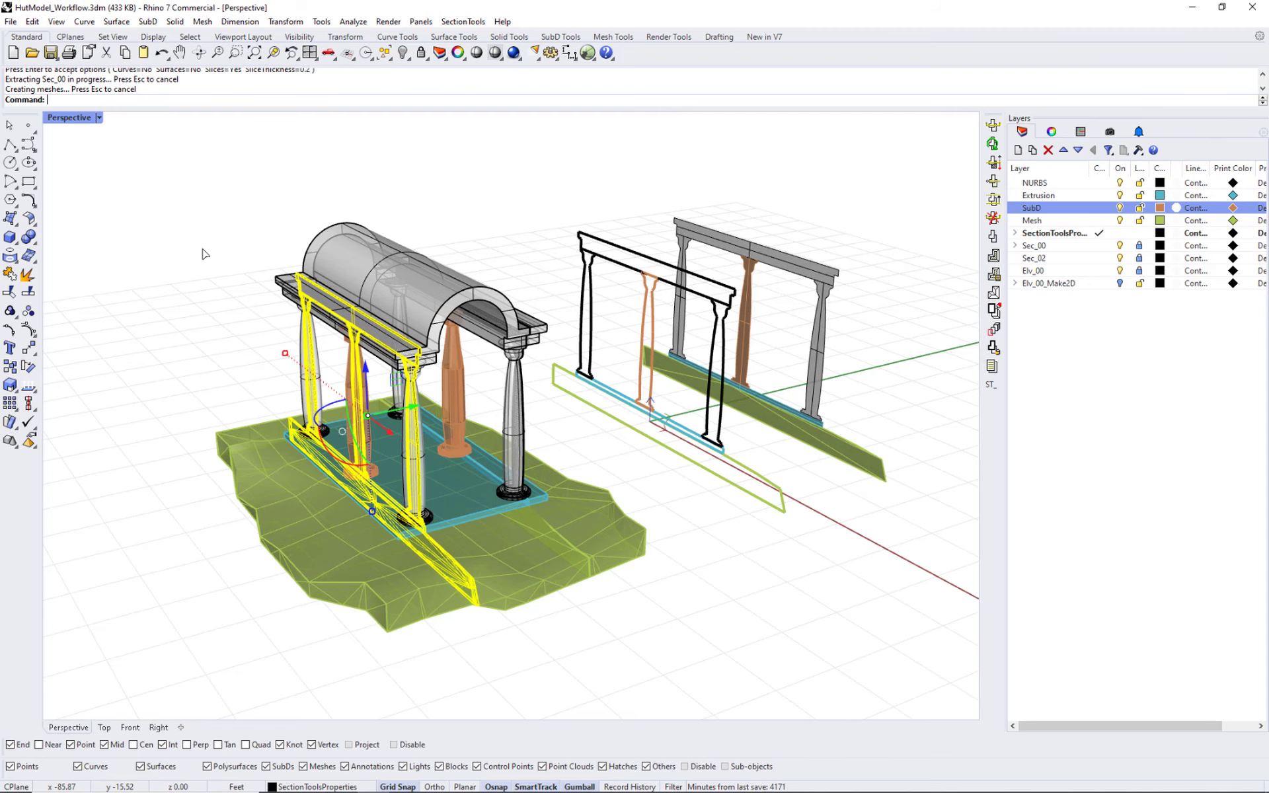
# Move the extracted slices along the Y axis beyond the extracted surfaces, and deselect them
pyautogui.moveTo(412, 409); pyautogui.dragTo(906, 307)
pyautogui.keyDown('shift'); pyautogui.moveTo(799, 554); pyautogui.dragTo(674, 539, button='right'); pyautogui.keyUp('shift')
pyautogui.click(691, 574)
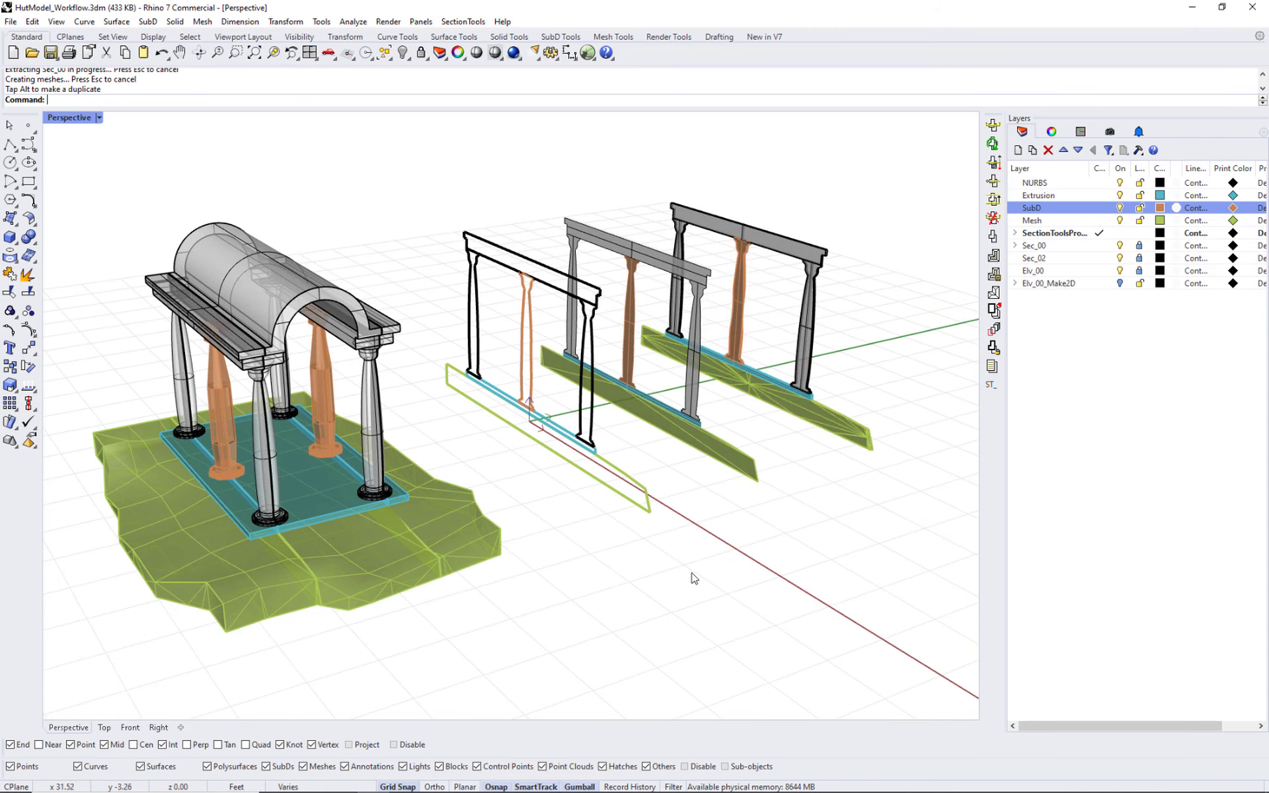
# Check the object types of the extracted terrain, column and floor slices, and clear the selection
pyautogui.click(870, 448)
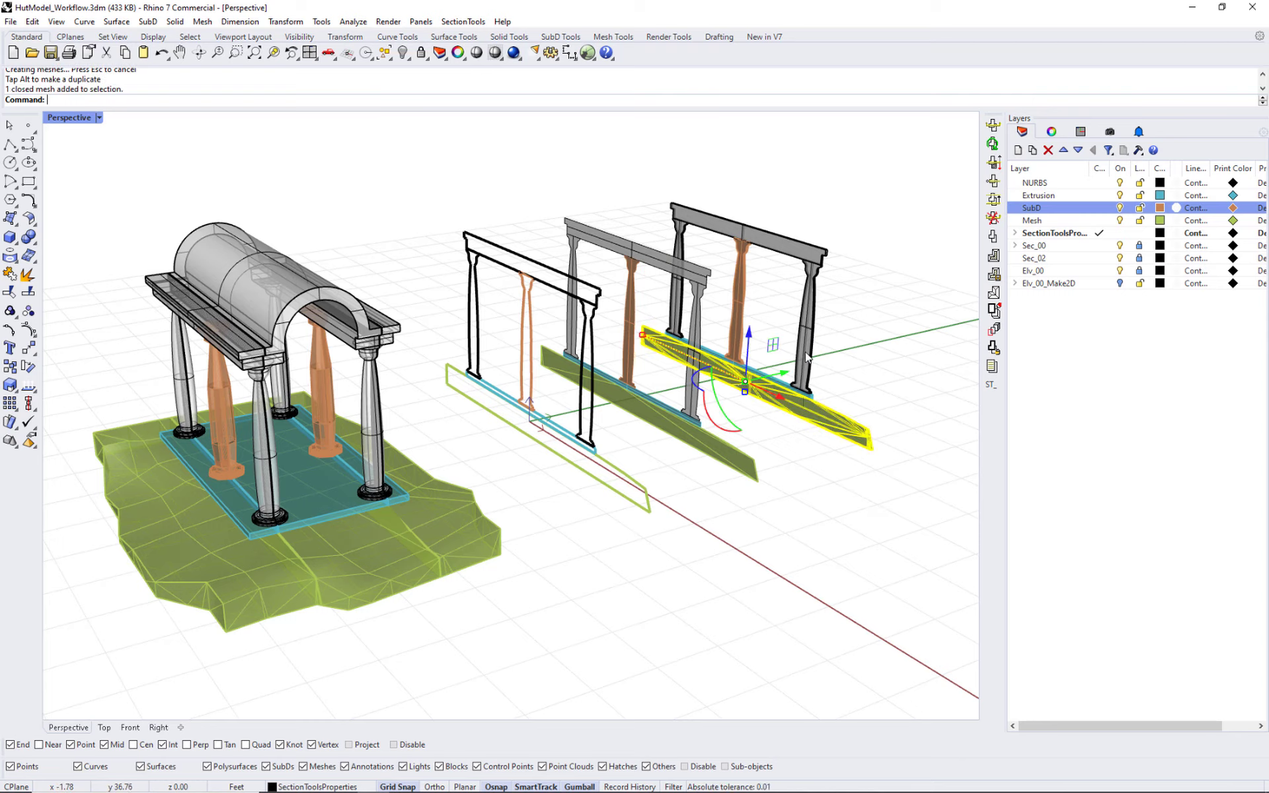
pyautogui.click(806, 357)
pyautogui.click(738, 298)
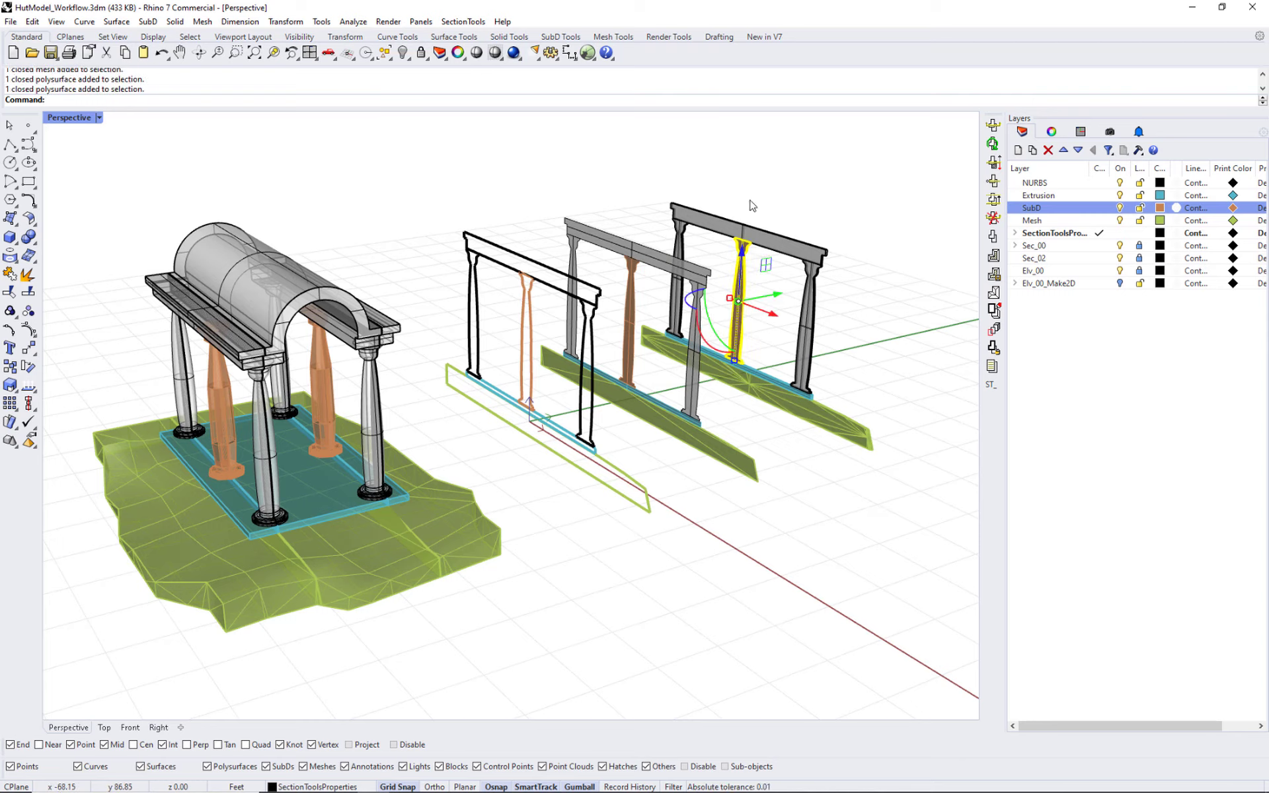
pyautogui.click(766, 378)
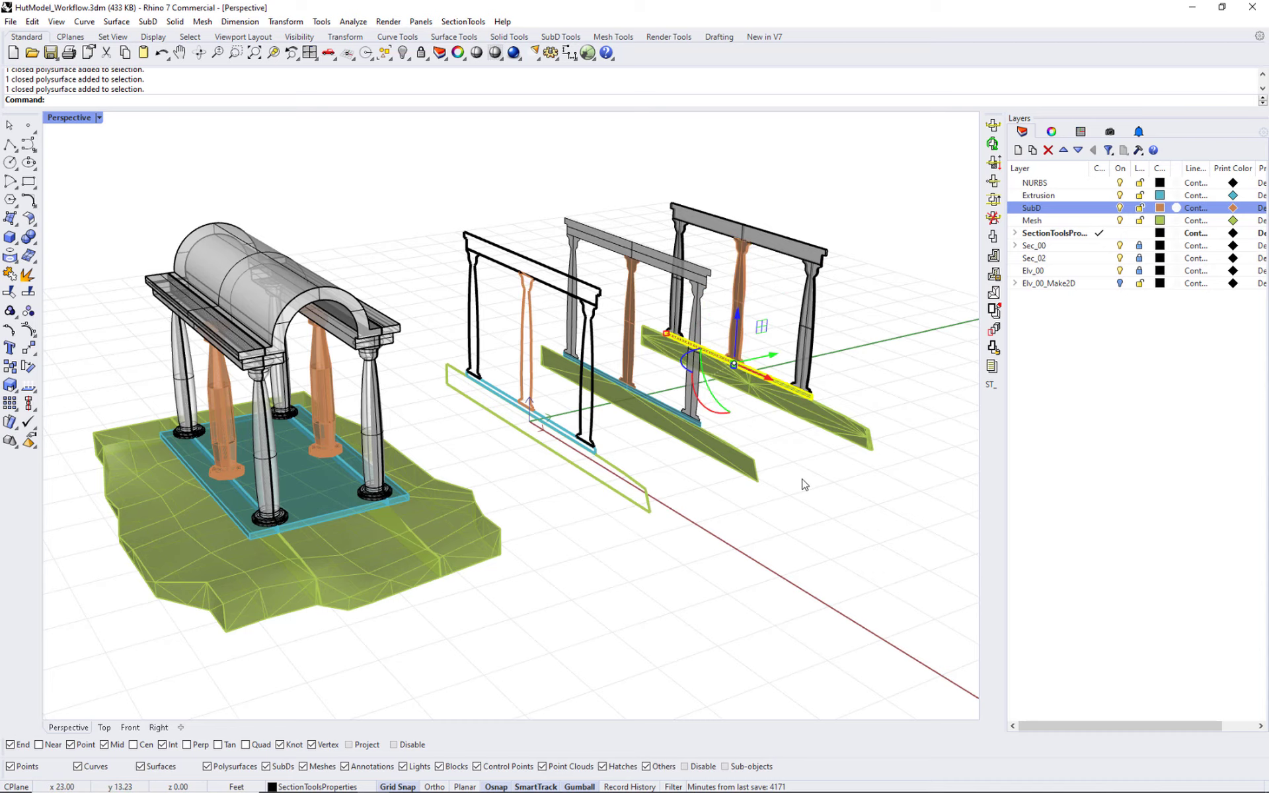
pyautogui.click(803, 483)
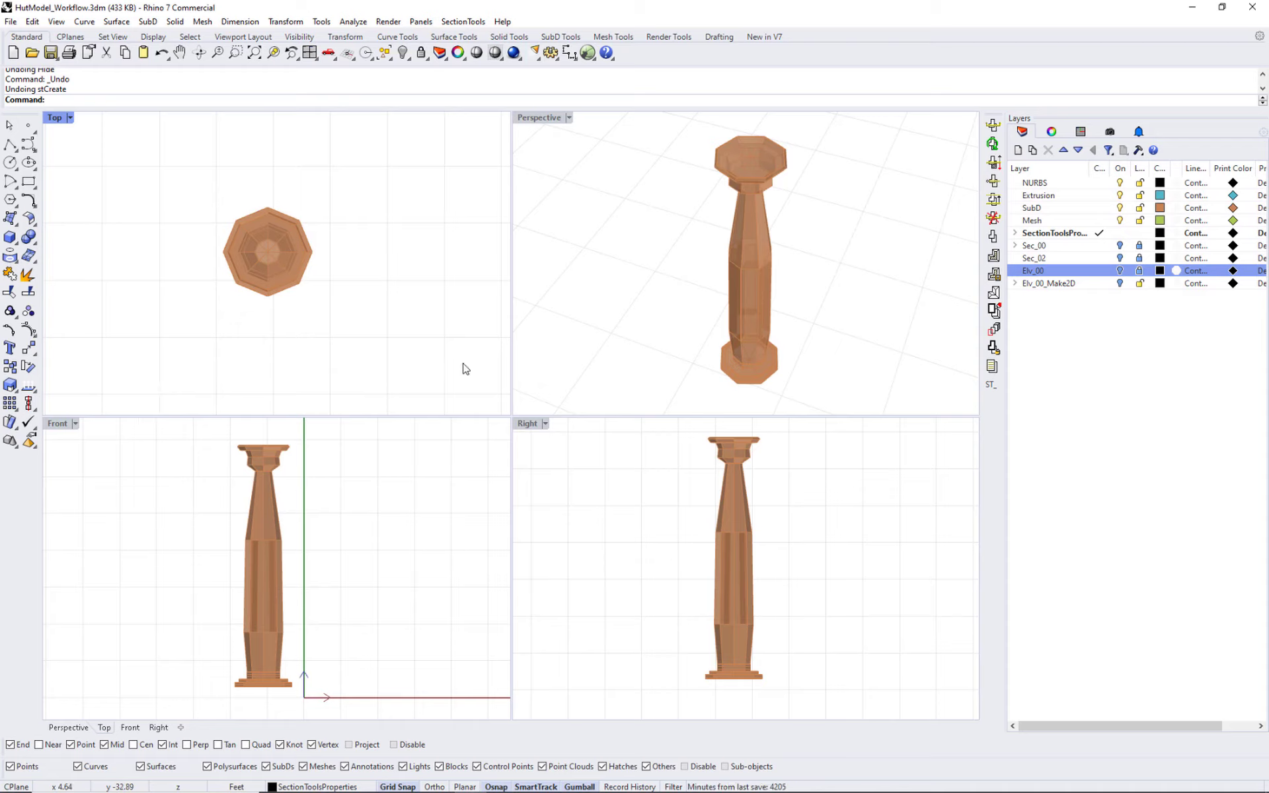
# Set up dynamic horizontal sections through the SubD column, with 28 sections at a spacing of 0.5
pyautogui.click(462, 21)
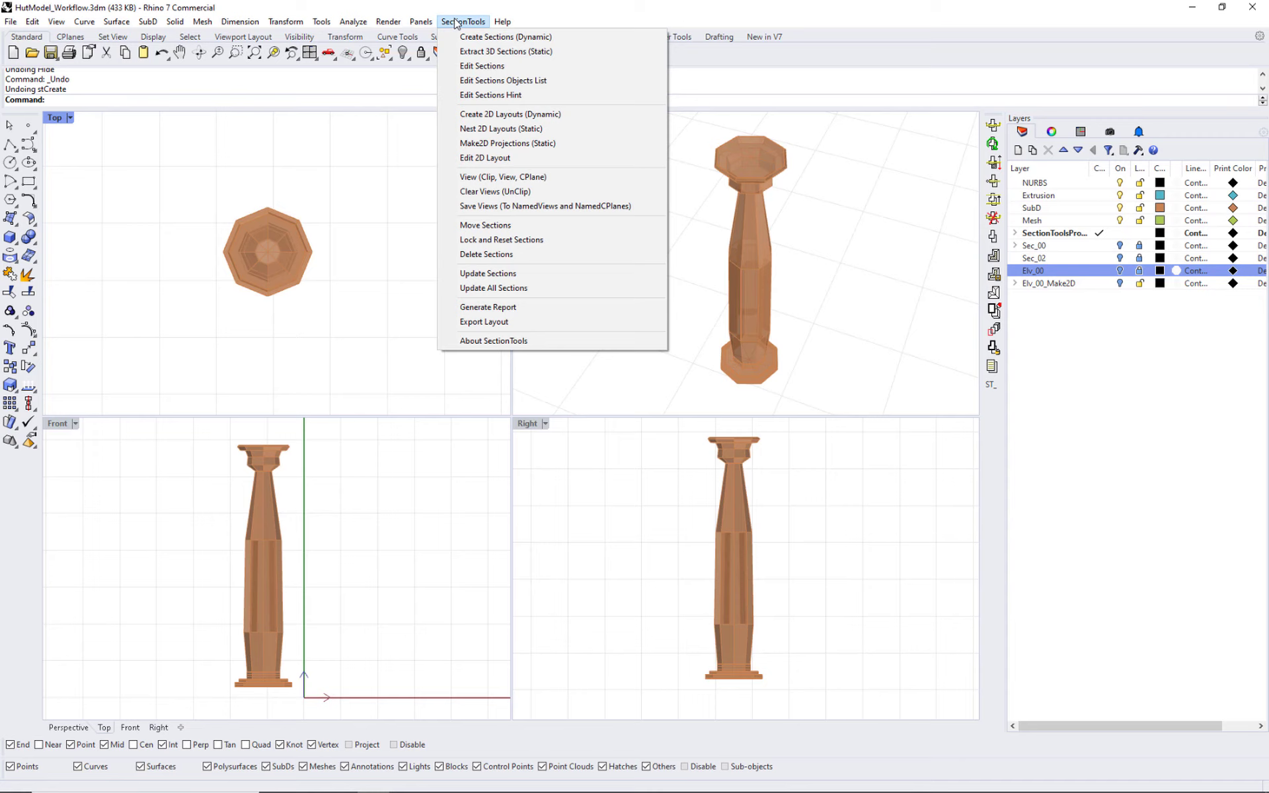
pyautogui.click(481, 44)
pyautogui.press('Return')
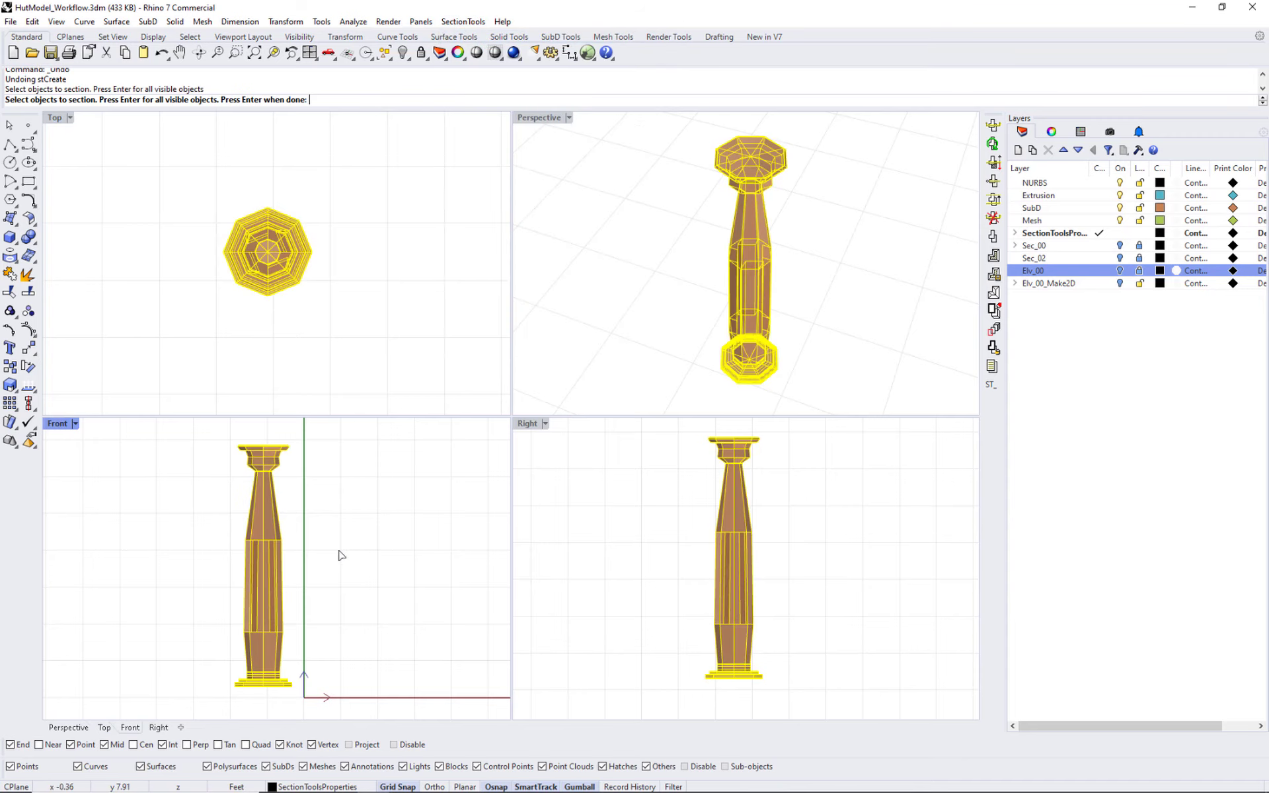
pyautogui.press('Return')
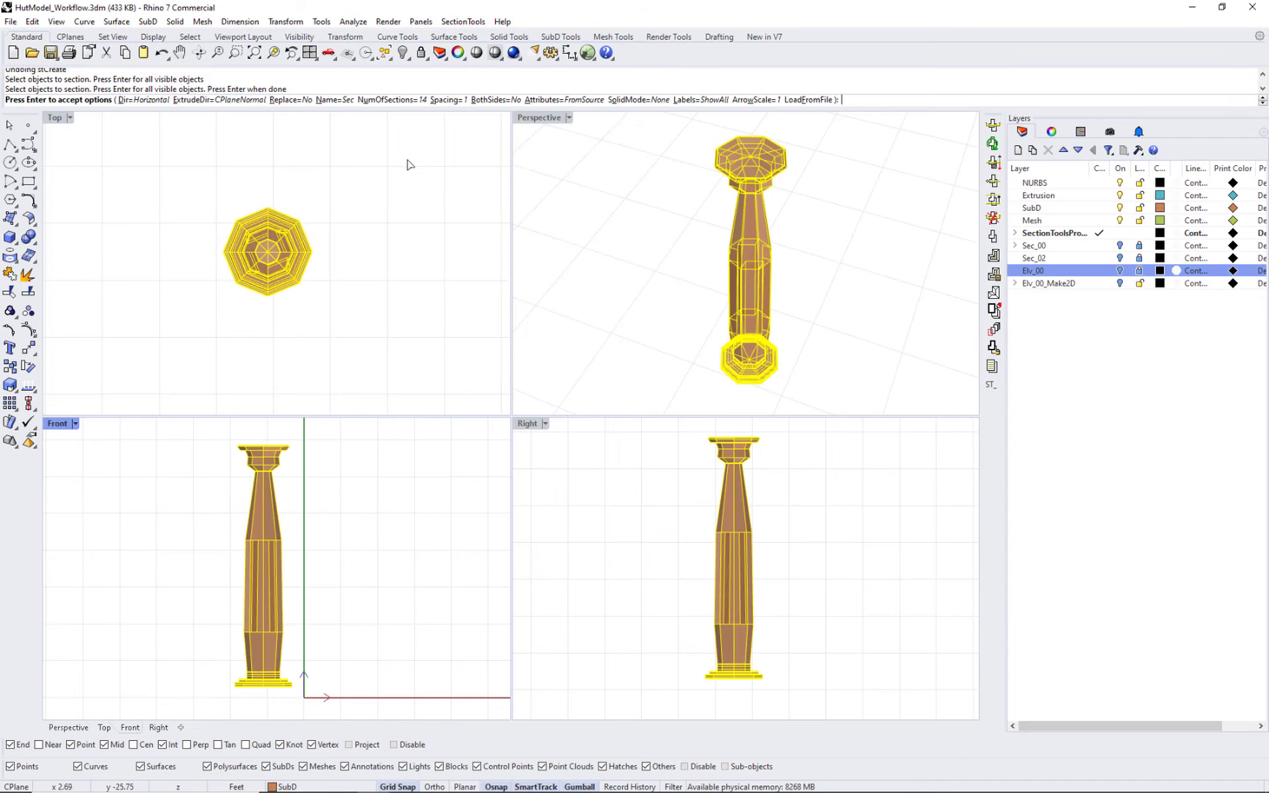
pyautogui.click(392, 100)
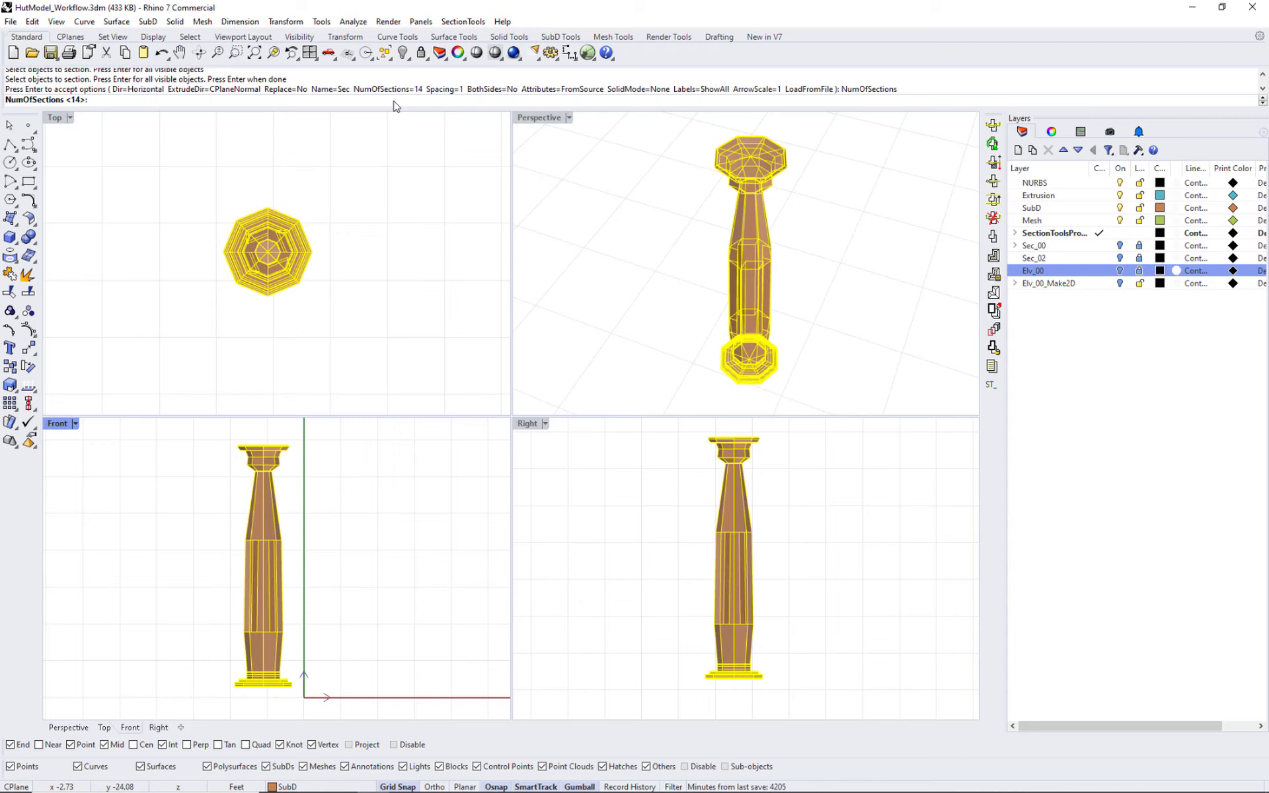
pyautogui.press('Return')
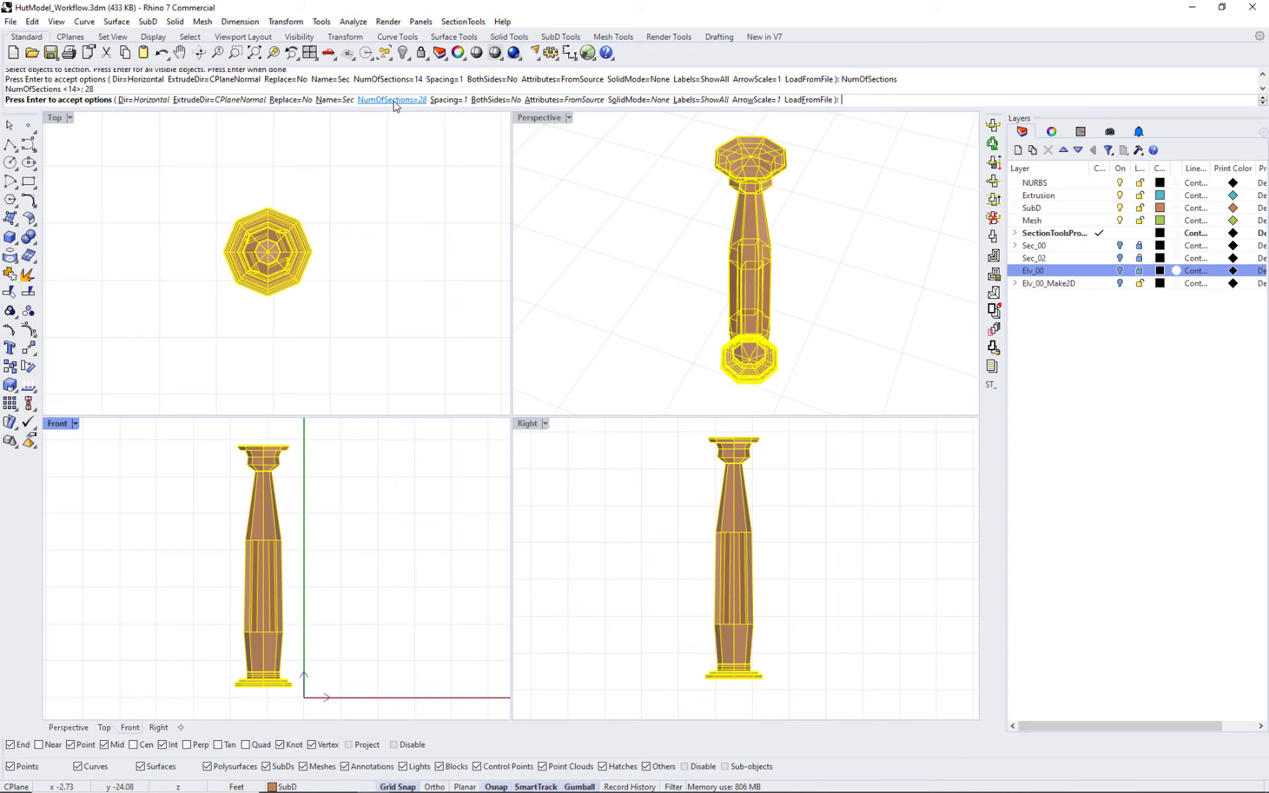
pyautogui.click(441, 100)
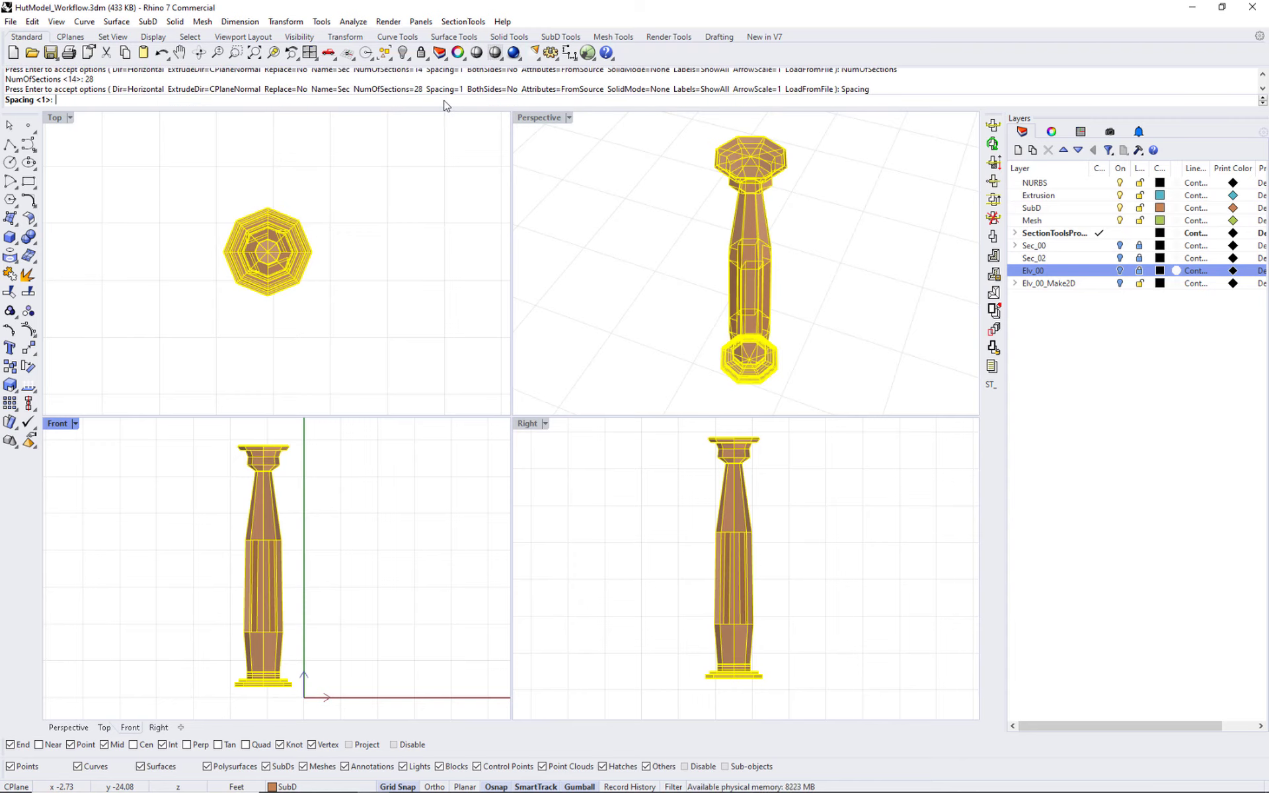
pyautogui.write('0.5')
pyautogui.press('Return')
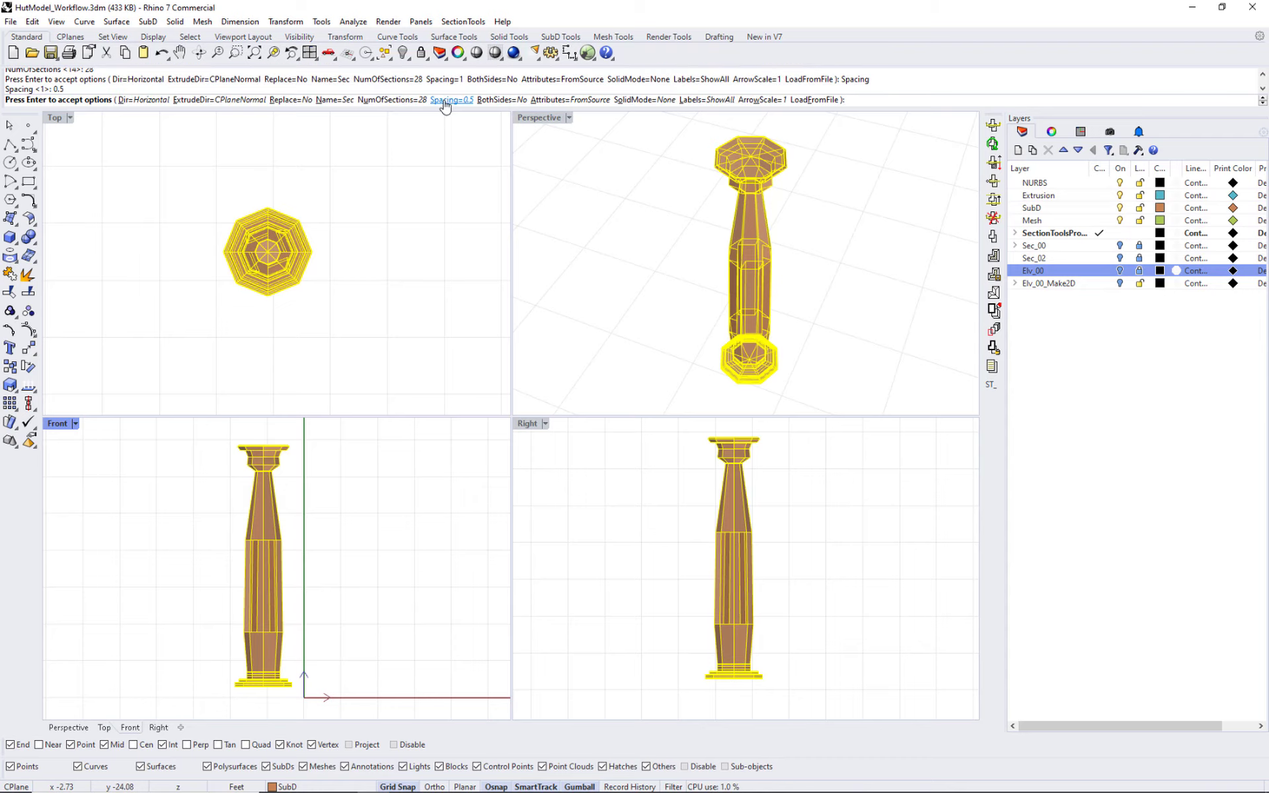
# Name the section series A with all labels hidden, and place it from the column's base vertex in the Front view
pyautogui.click(325, 101)
pyautogui.write('A')
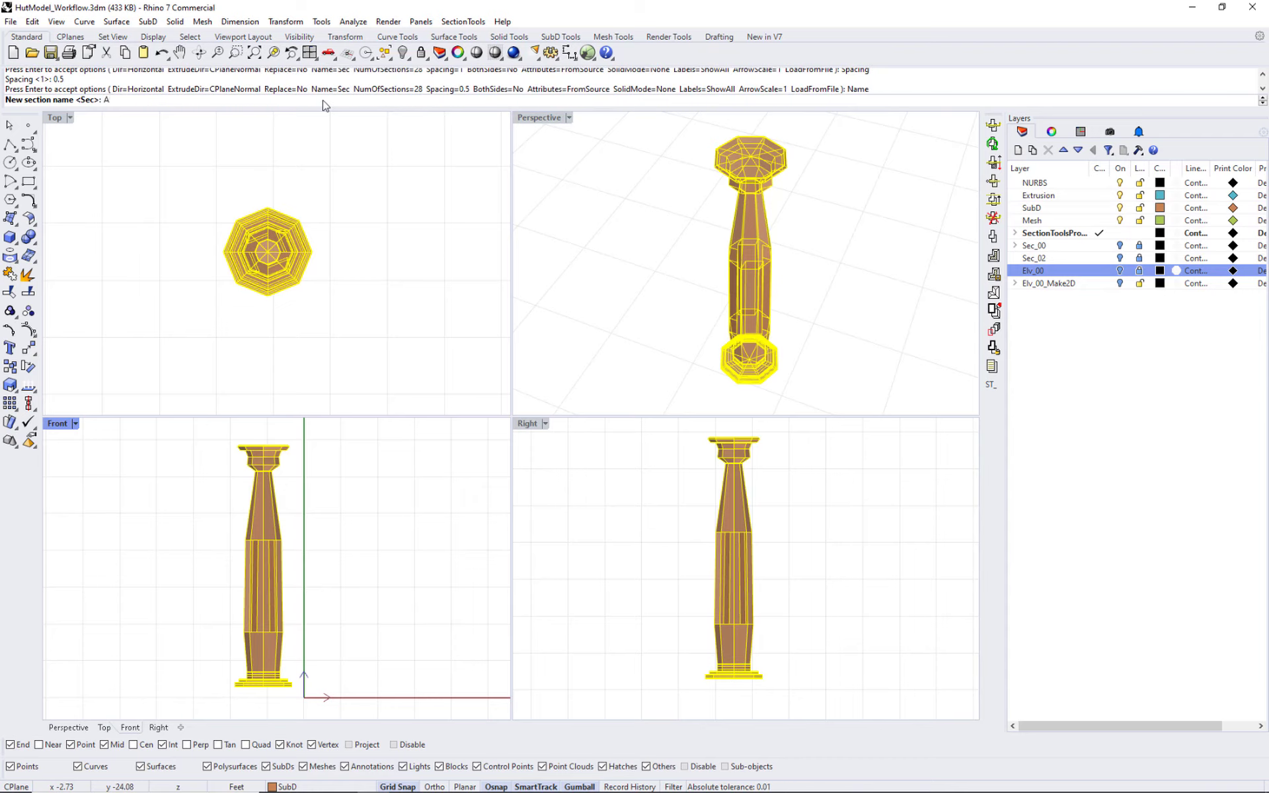
pyautogui.press('Return')
pyautogui.click(719, 90)
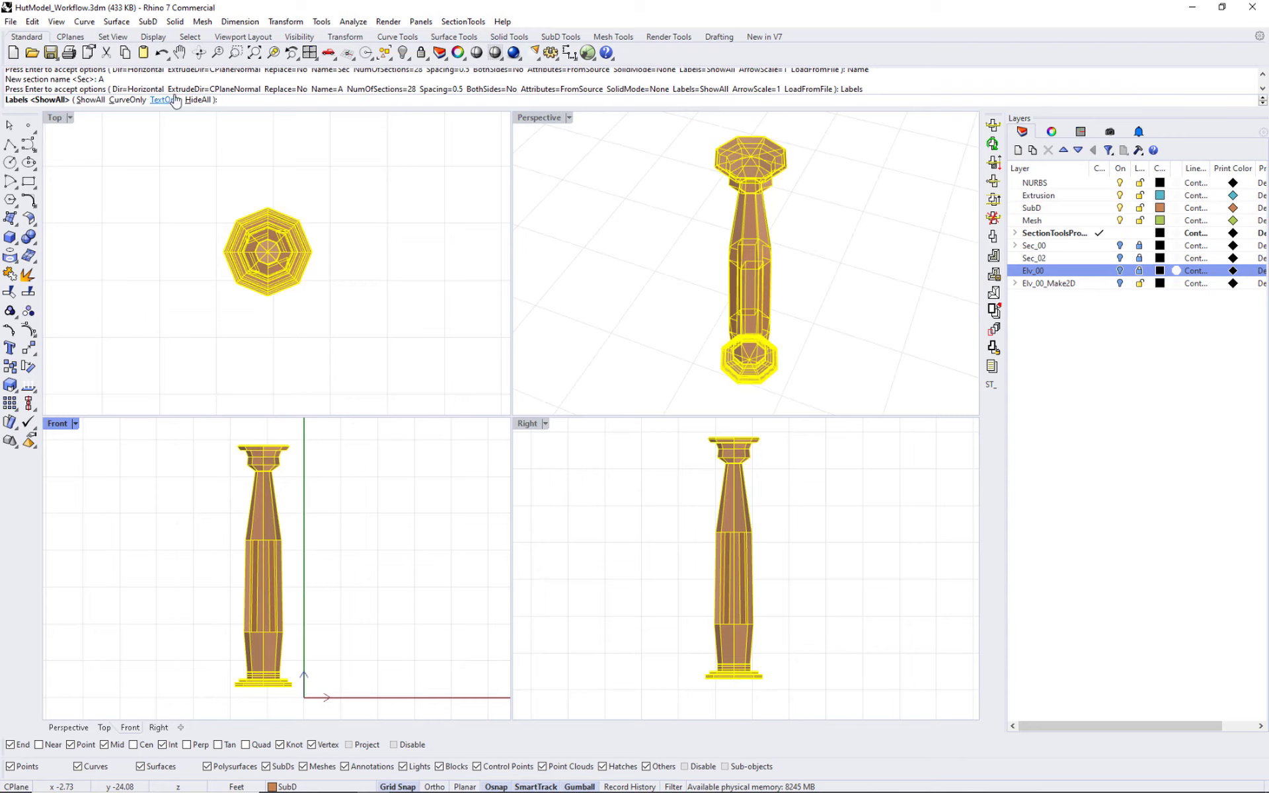
pyautogui.click(198, 100)
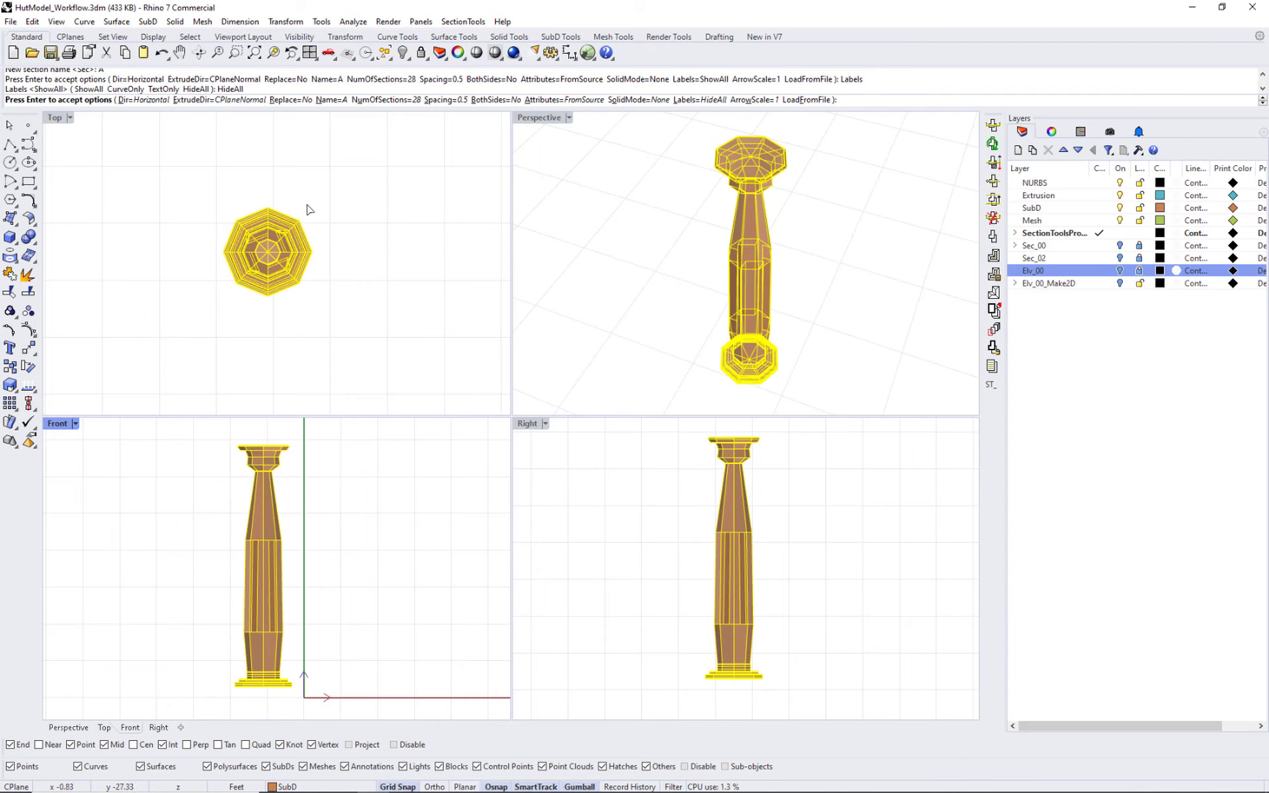
pyautogui.press('Return')
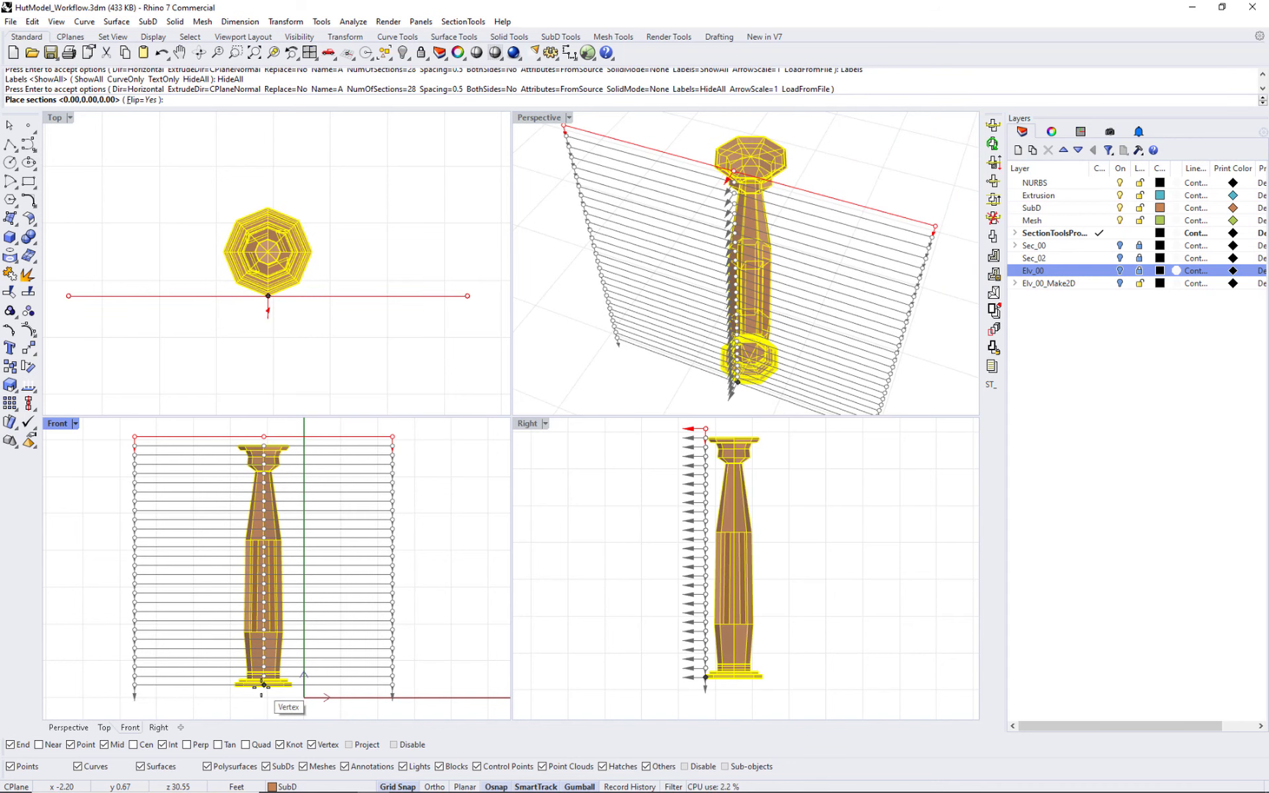
pyautogui.click(265, 685)
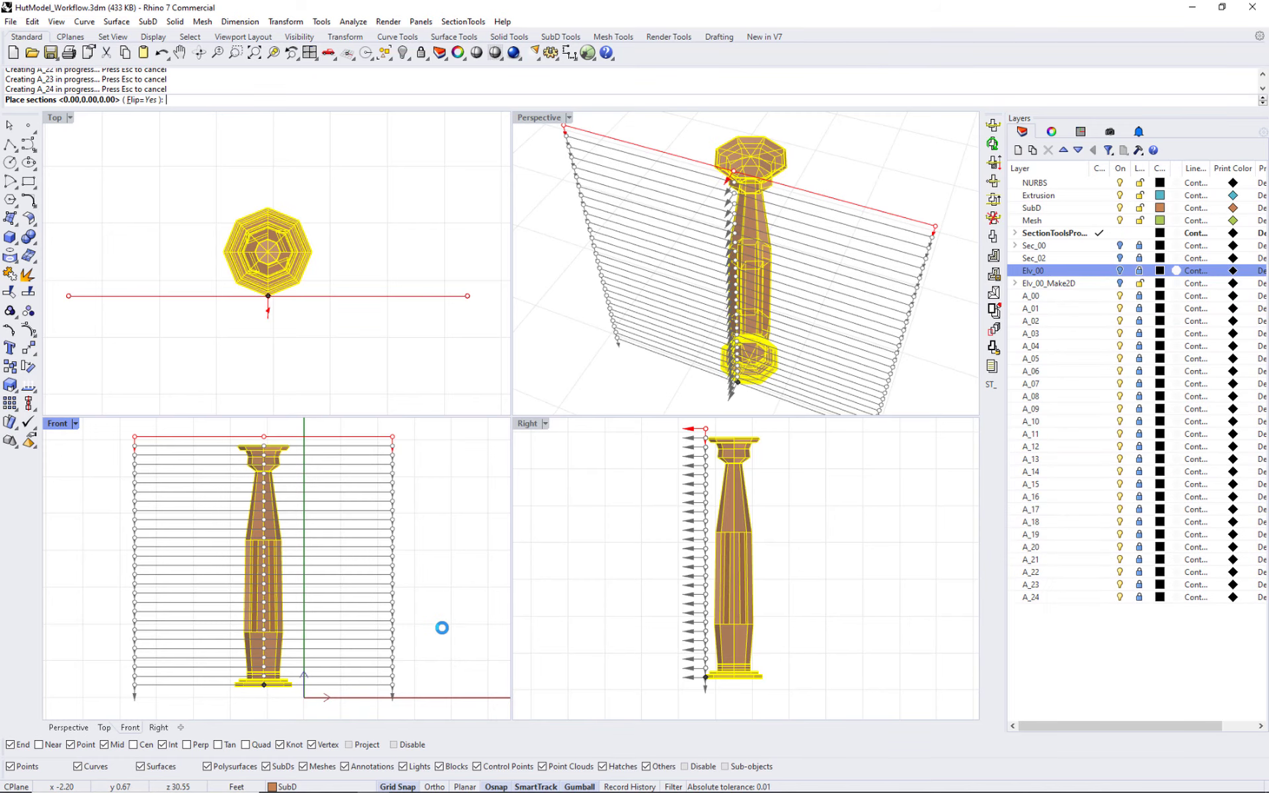
# Highlight the section layers A_00 to A_27, and hide the SubD column to expose its section curves
pyautogui.click(1036, 299)
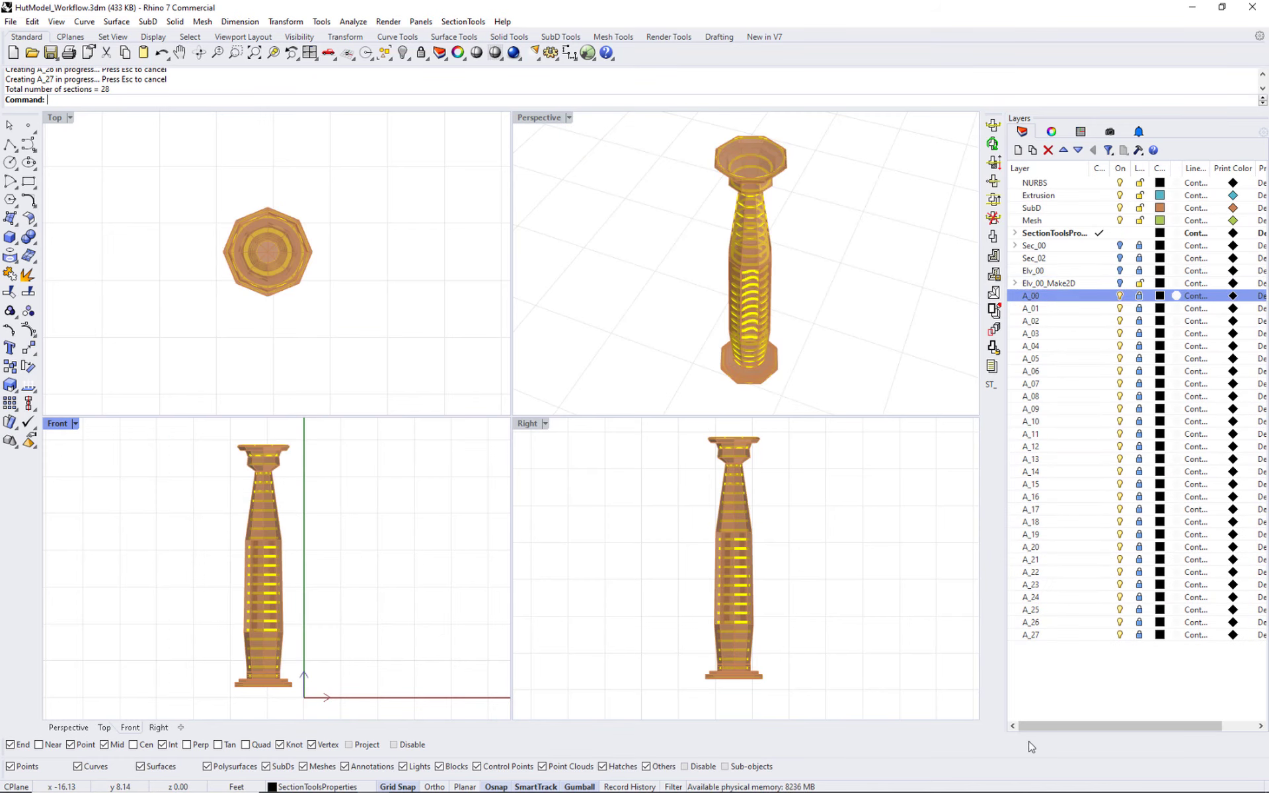
pyautogui.keyDown('shift'); pyautogui.click(1032, 635); pyautogui.keyUp('shift')
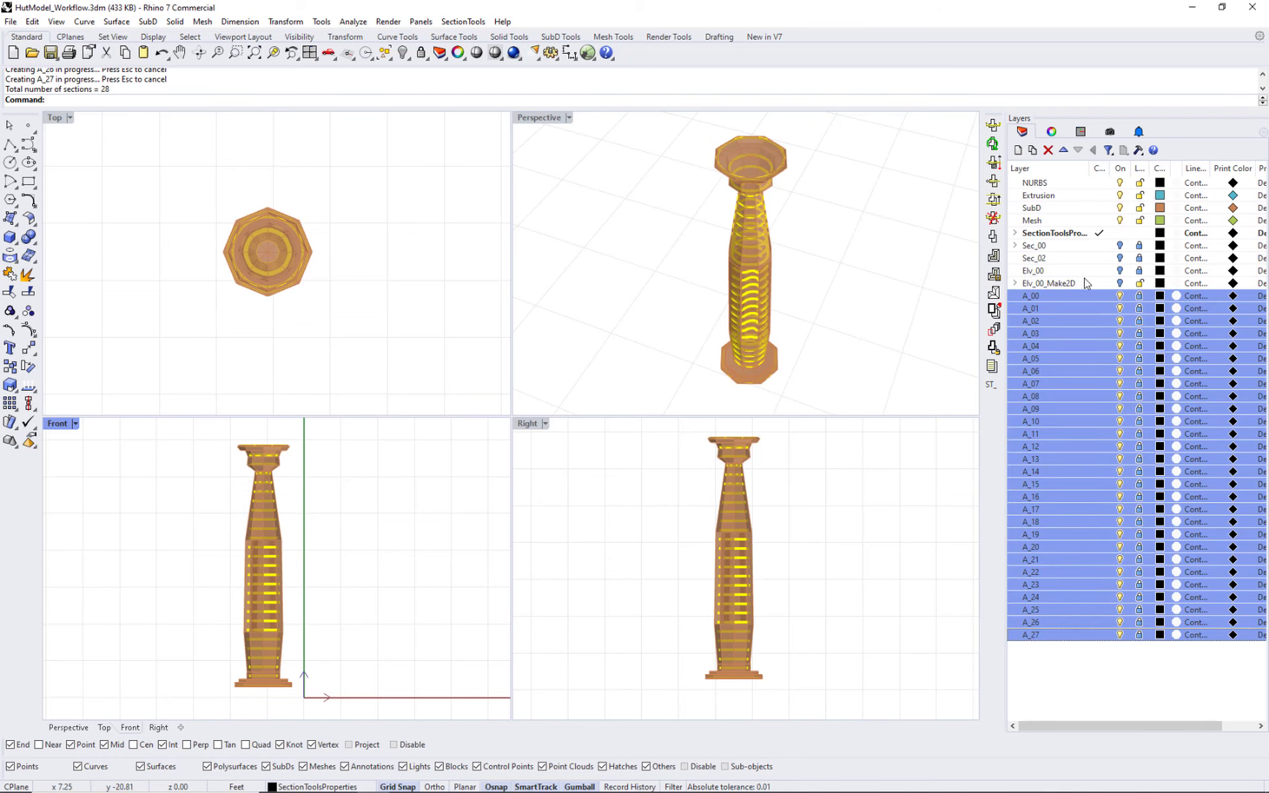
pyautogui.click(764, 149)
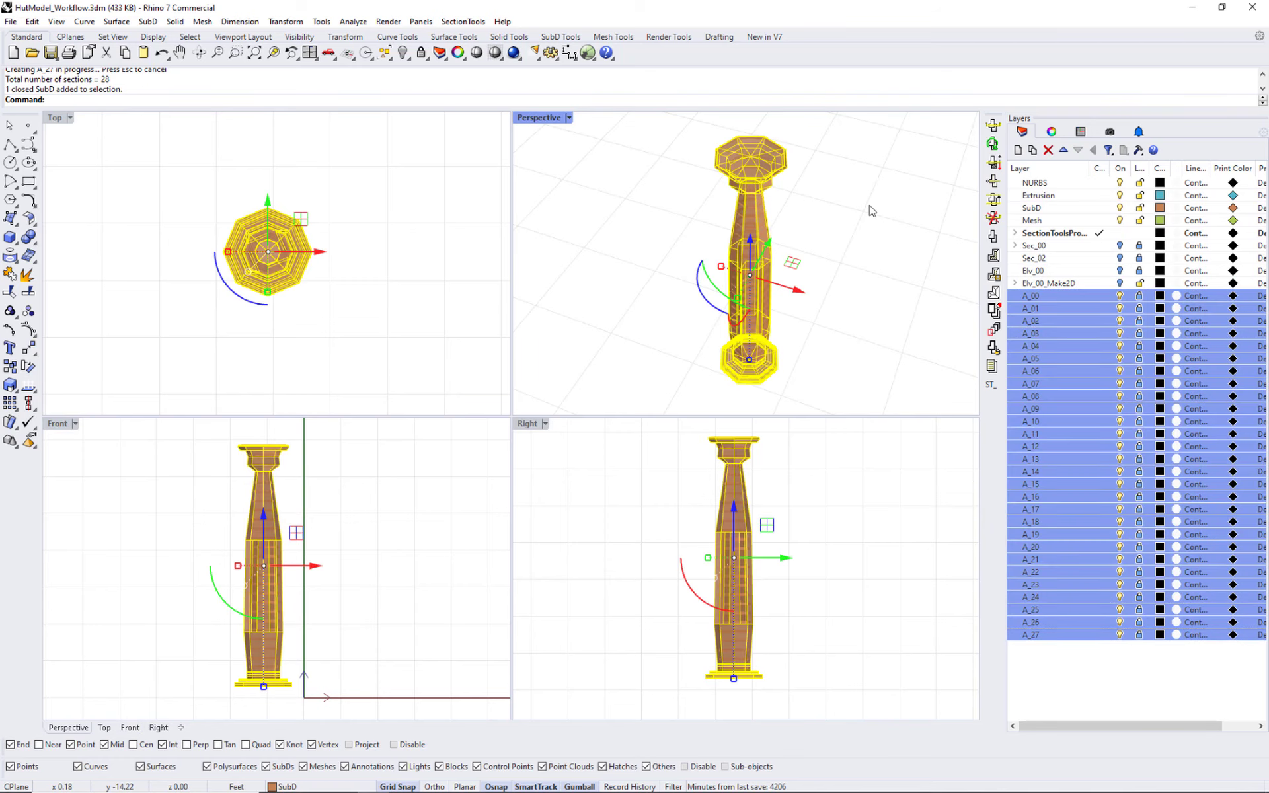
pyautogui.write('Hide')
pyautogui.press('Return')
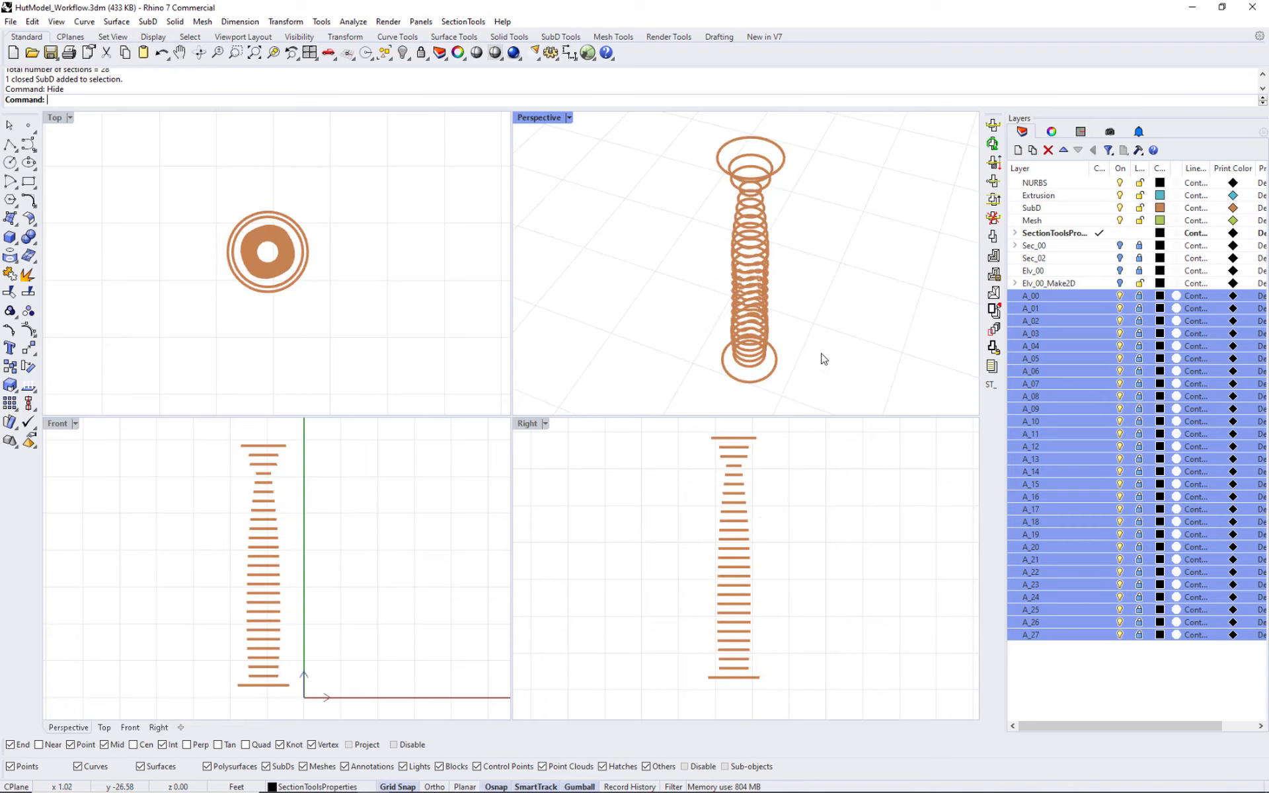
pyautogui.moveTo(727, 311); pyautogui.dragTo(846, 322, button='right')
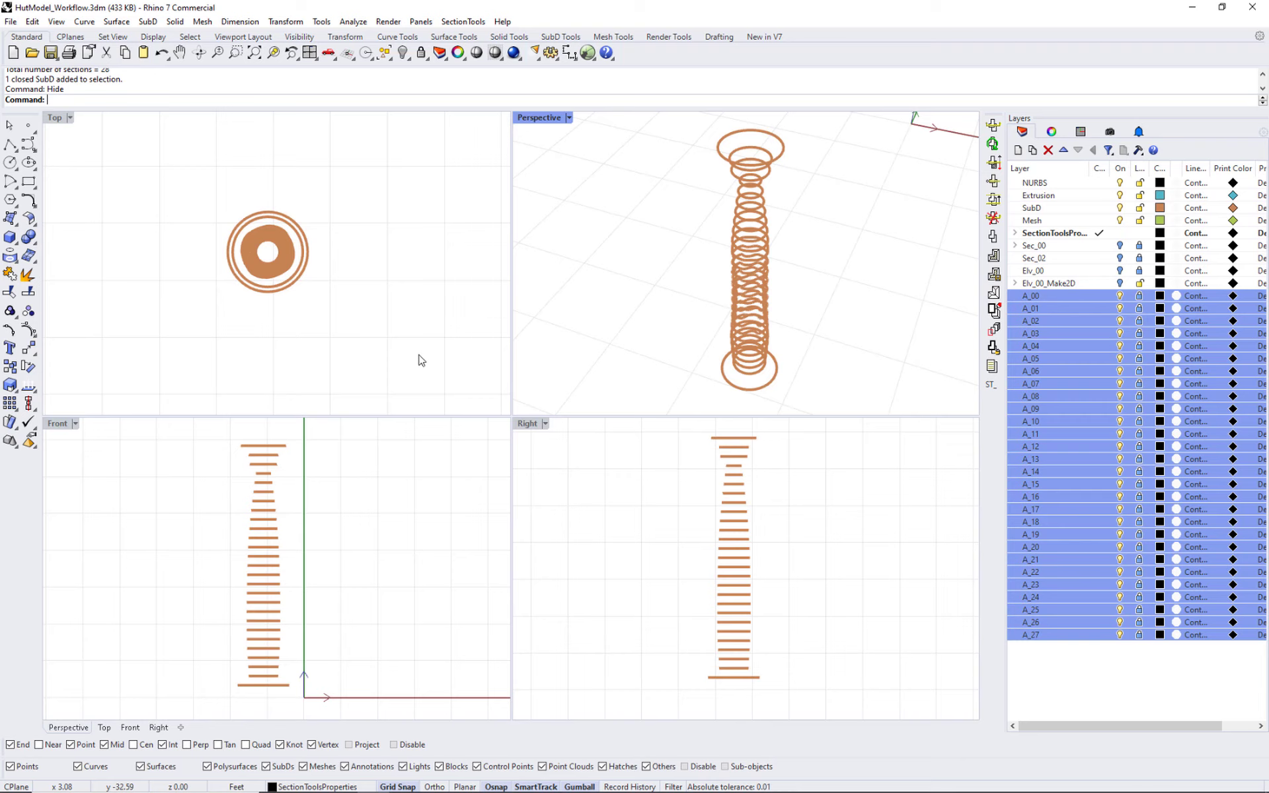
# Start nesting static 2D layouts from all of the column's A-series sections, selected in the Front view
pyautogui.click(461, 22)
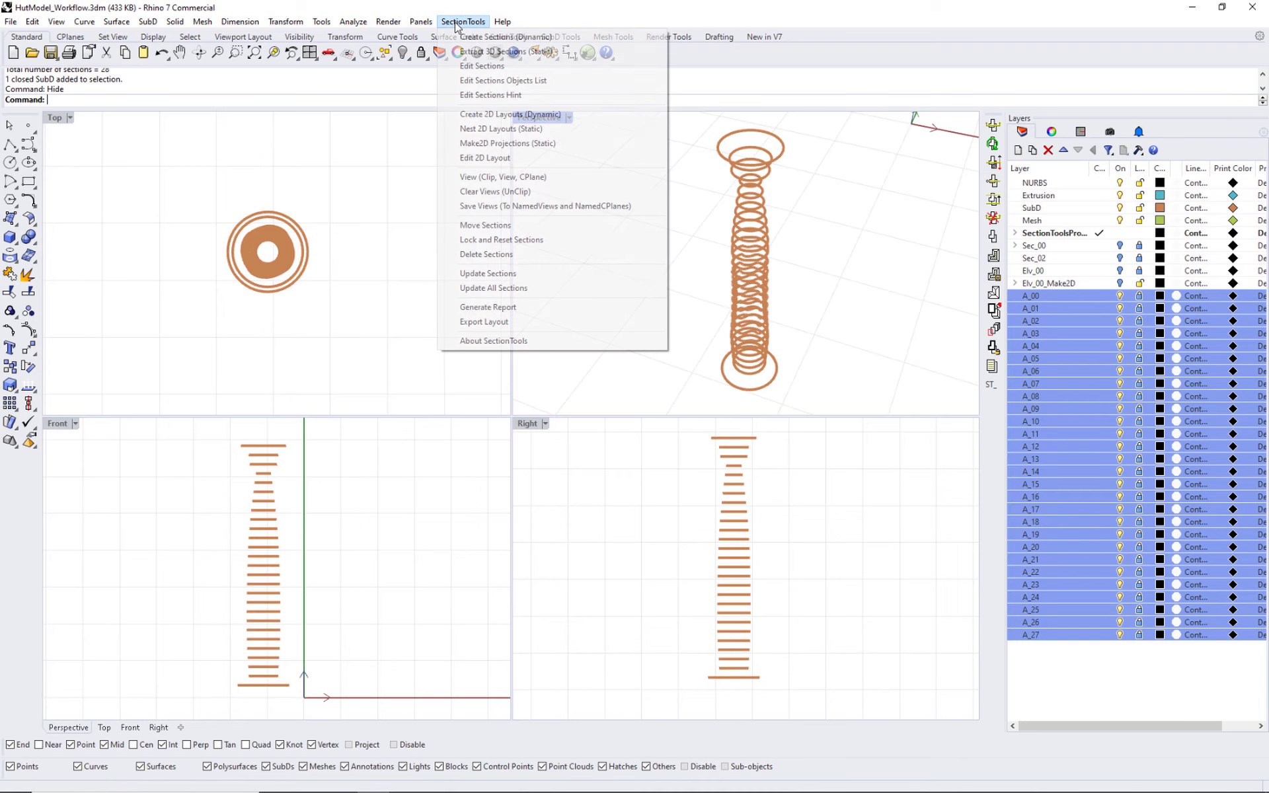
pyautogui.click(512, 129)
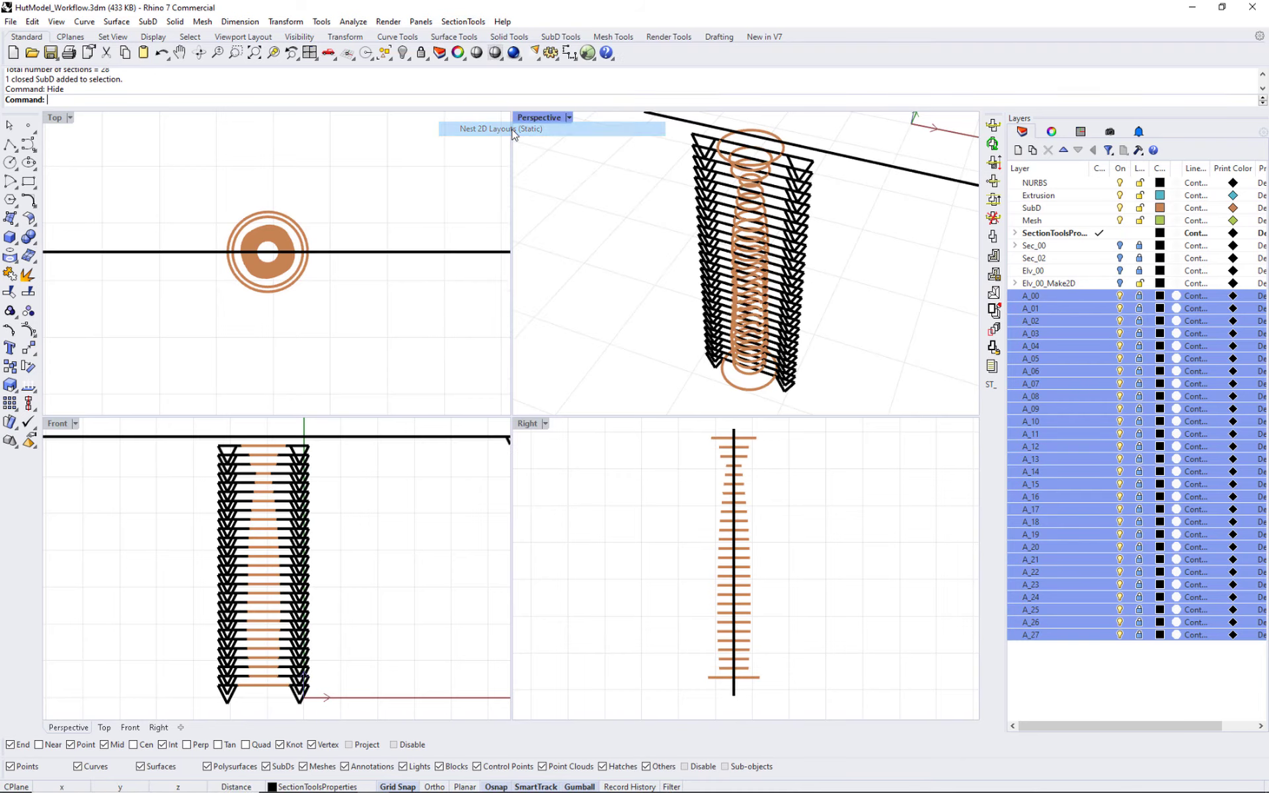
pyautogui.click(390, 330)
pyautogui.moveTo(351, 714); pyautogui.dragTo(198, 440)
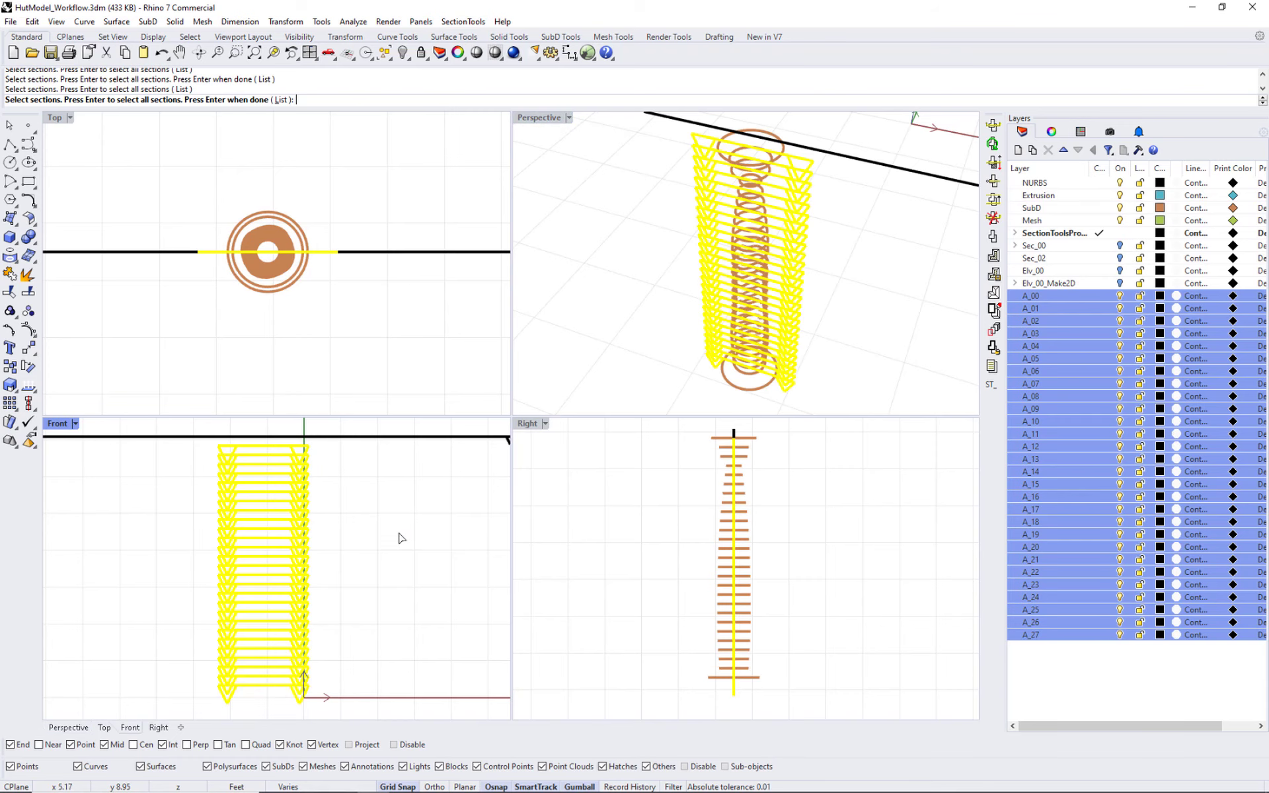
pyautogui.press('Return')
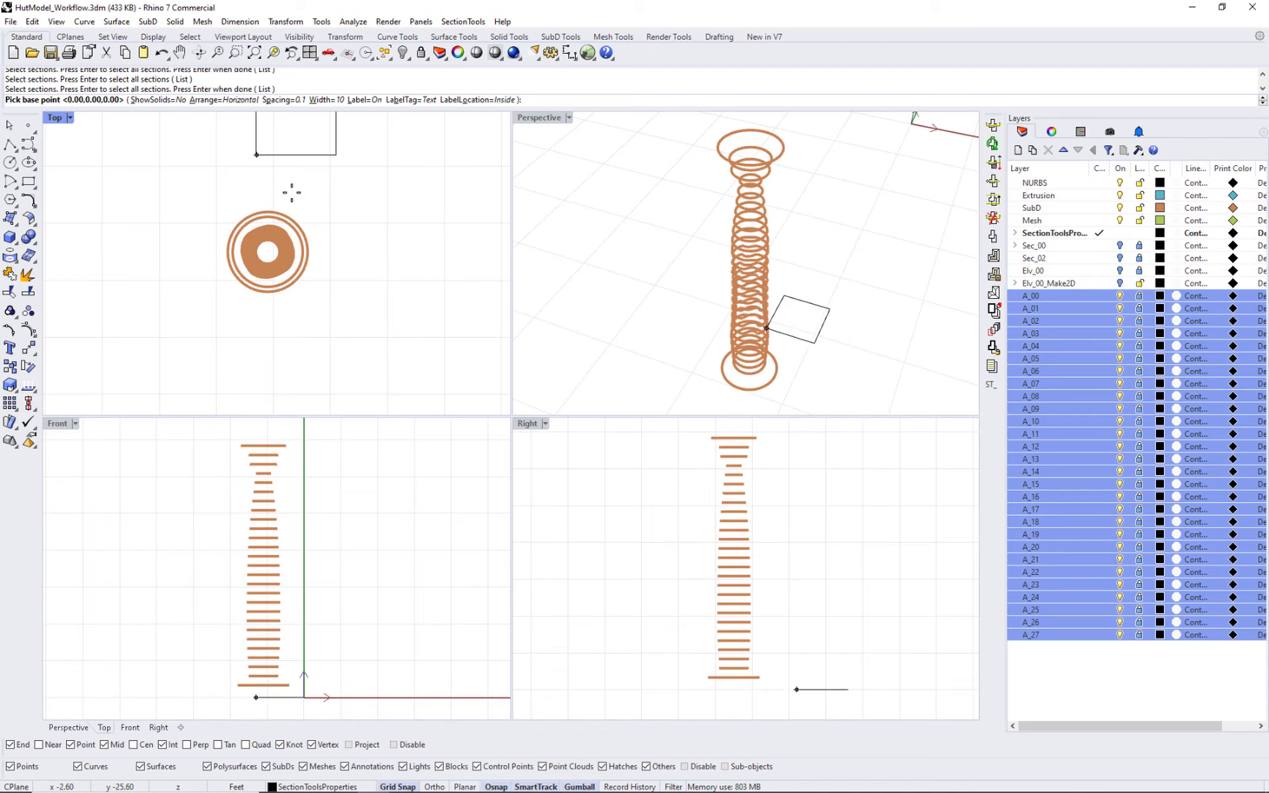
# Set the nesting spacing to 0.2 and place the nested section layout beside the column in the Top view
pyautogui.click(286, 100)
pyautogui.press('Return')
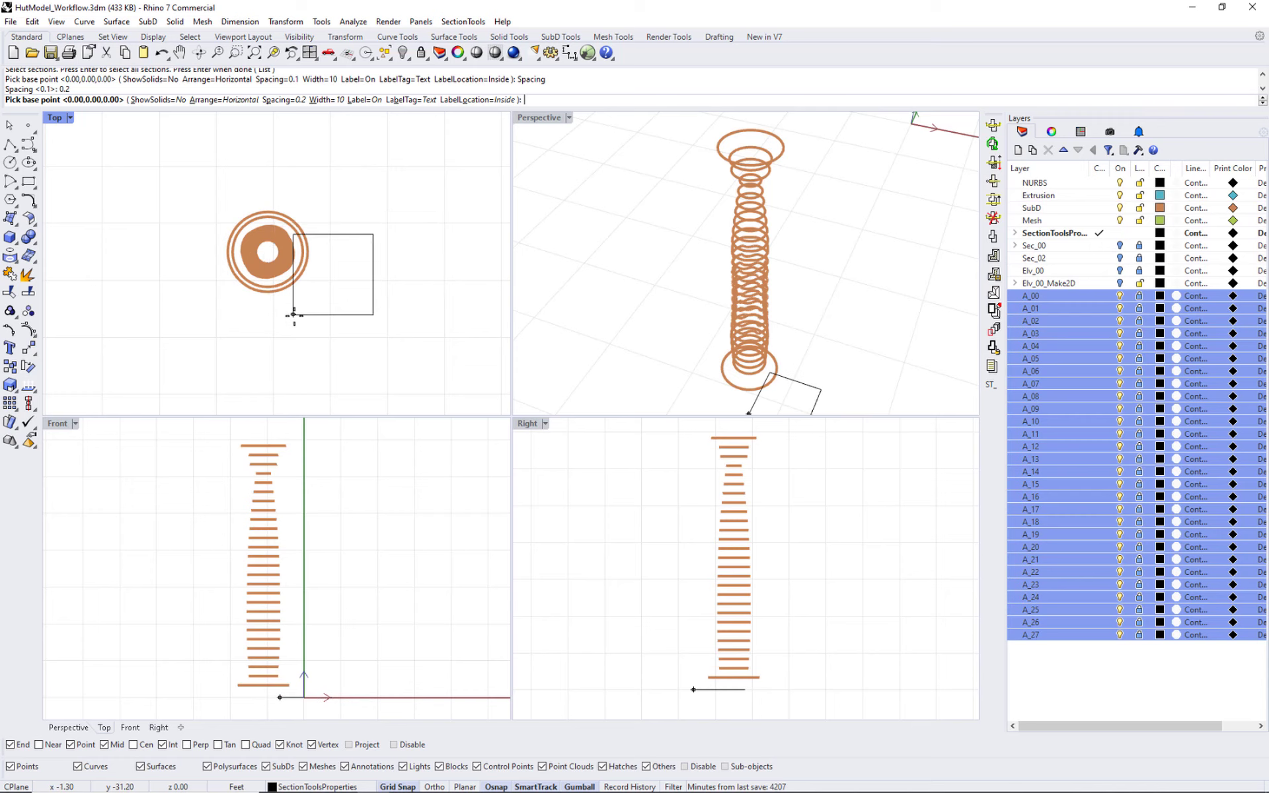
pyautogui.scroll(-6, 294, 315)
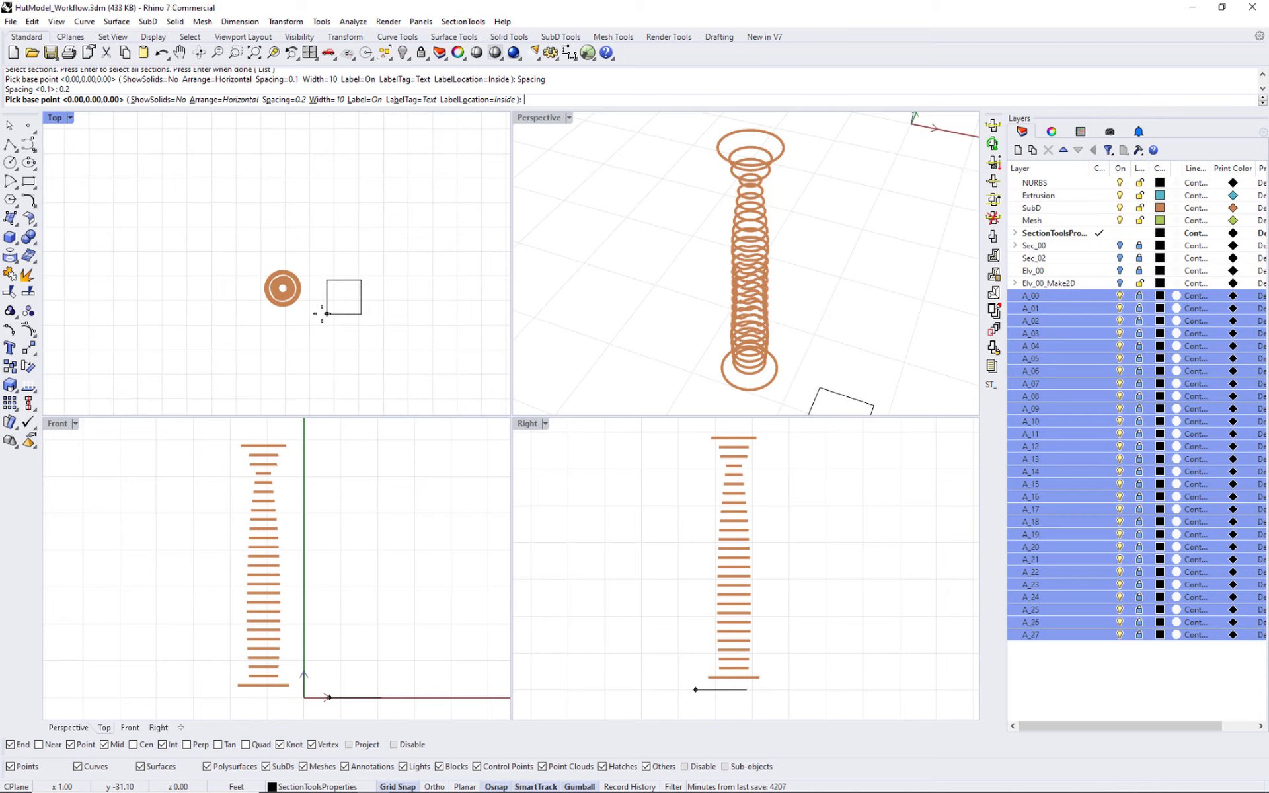
pyautogui.click(175, 333)
pyautogui.press('Escape')
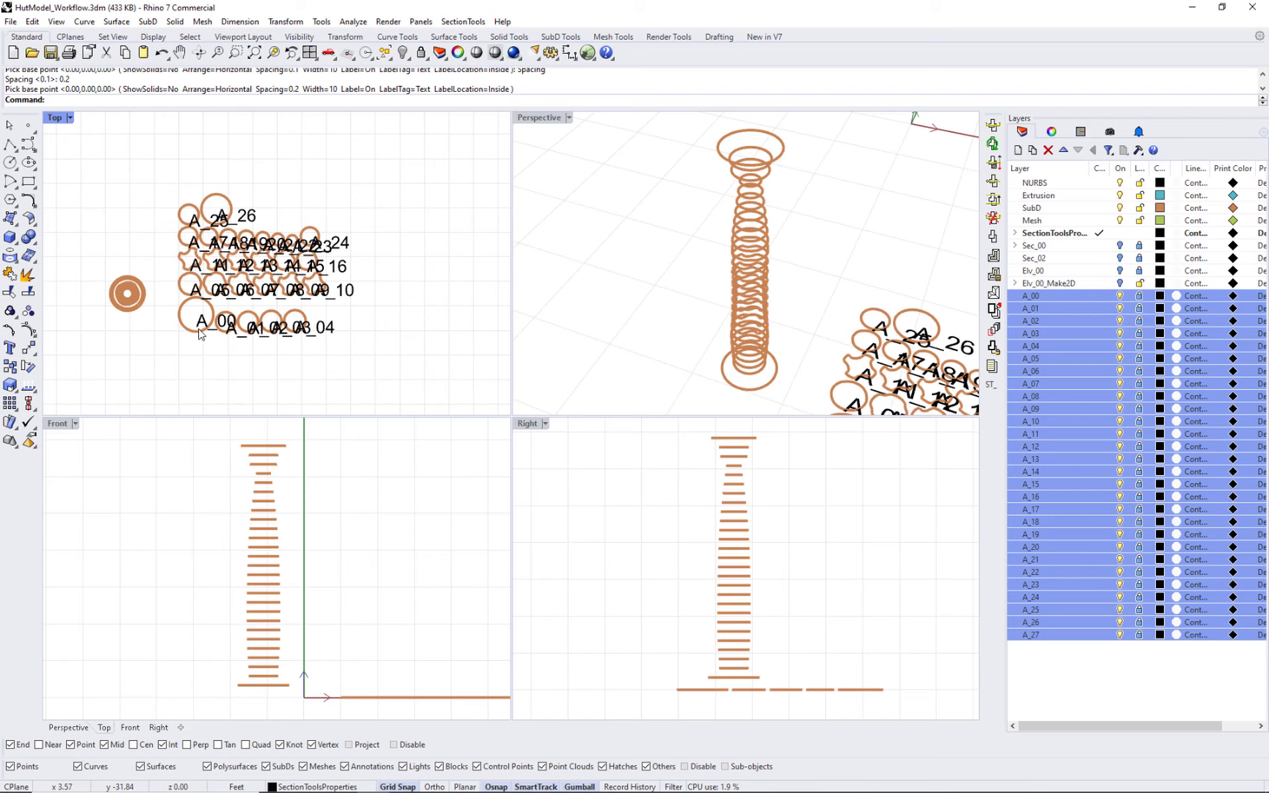
# Set the text height of the Default annotation style to 0.1 in the document properties so the section labels shrink
pyautogui.scroll(4, 199, 334)
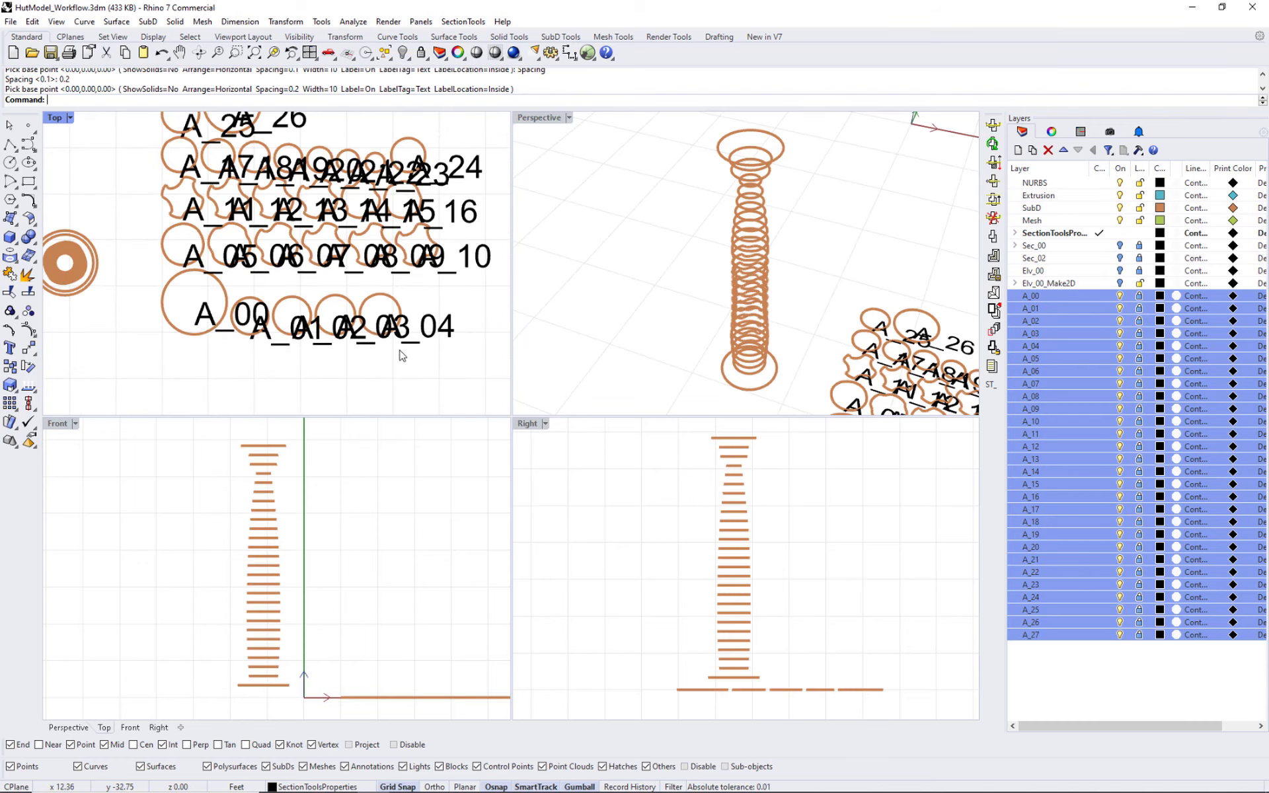
pyautogui.scroll(-3, 364, 334)
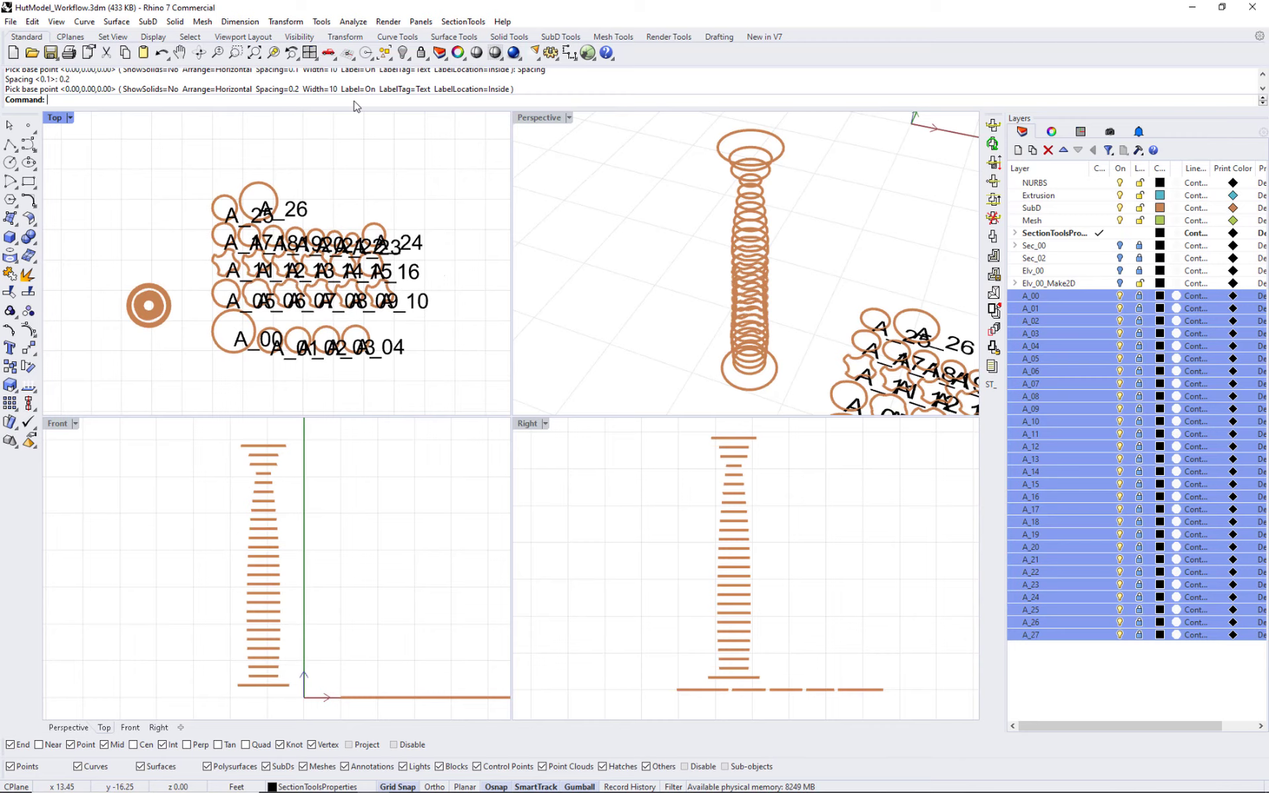
pyautogui.write('ptions')
pyautogui.press('Return')
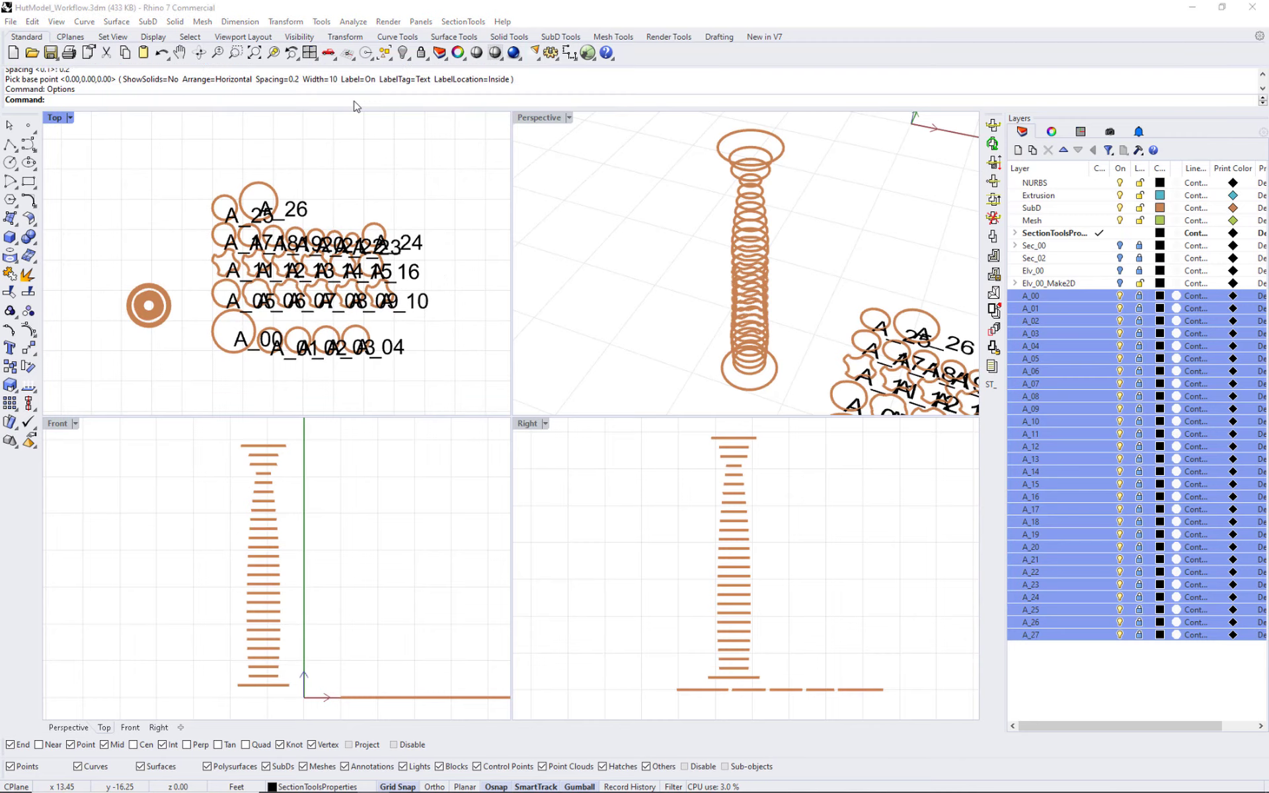
pyautogui.moveTo(355, 154); pyautogui.dragTo(727, 137)
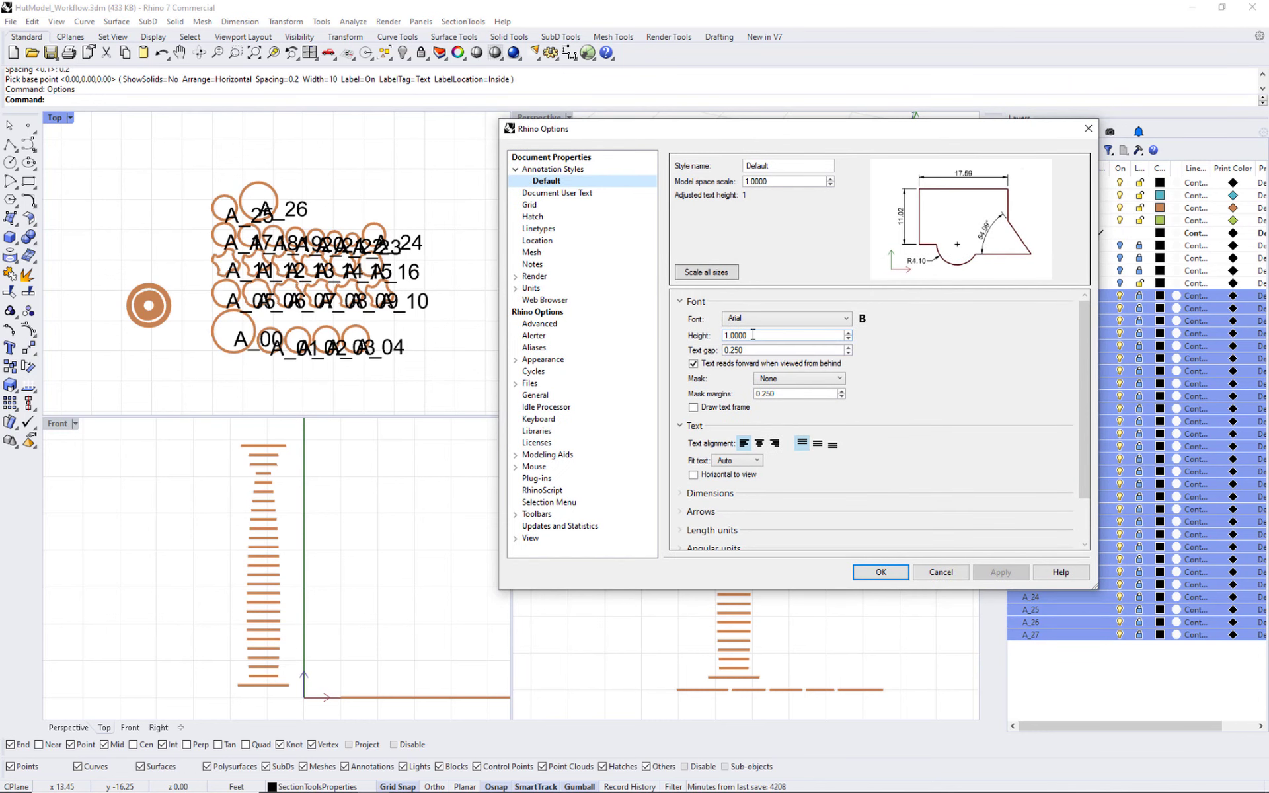
pyautogui.moveTo(752, 334); pyautogui.dragTo(693, 336)
pyautogui.write('0')
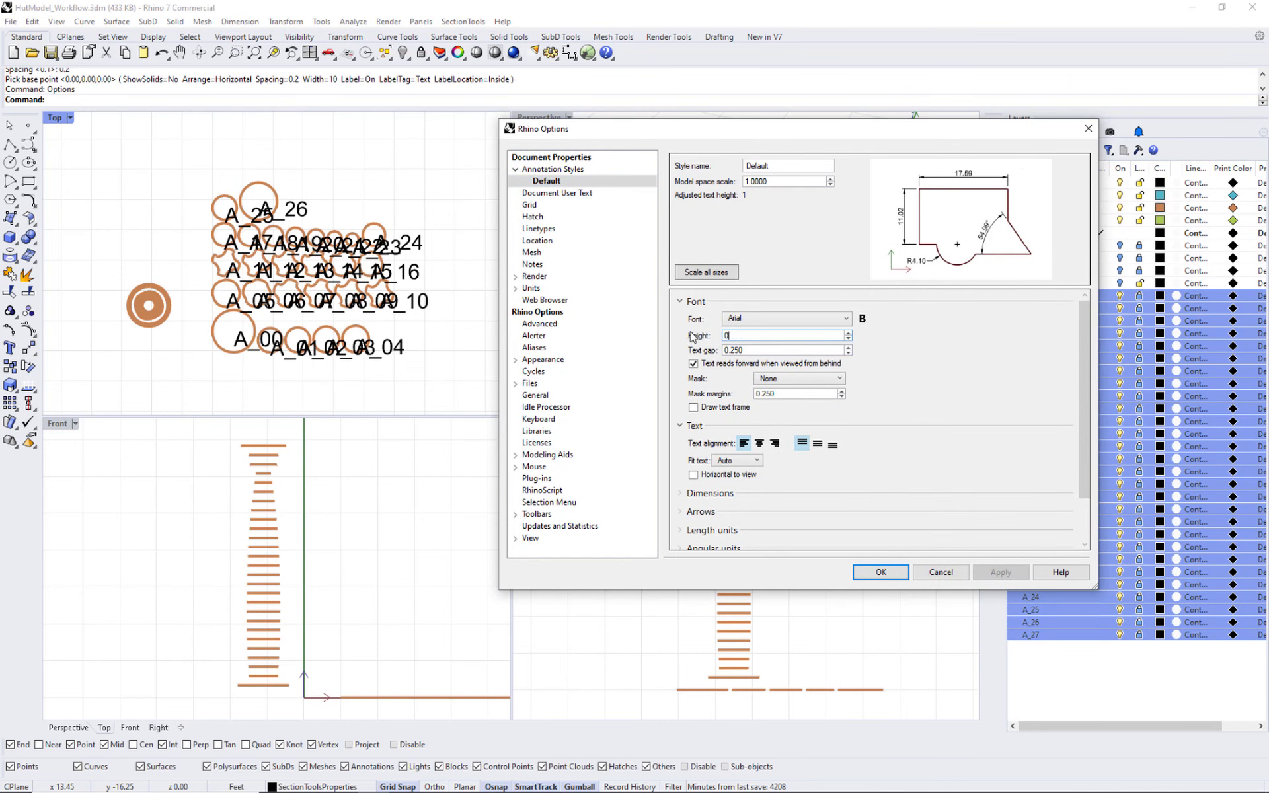
pyautogui.write('.1')
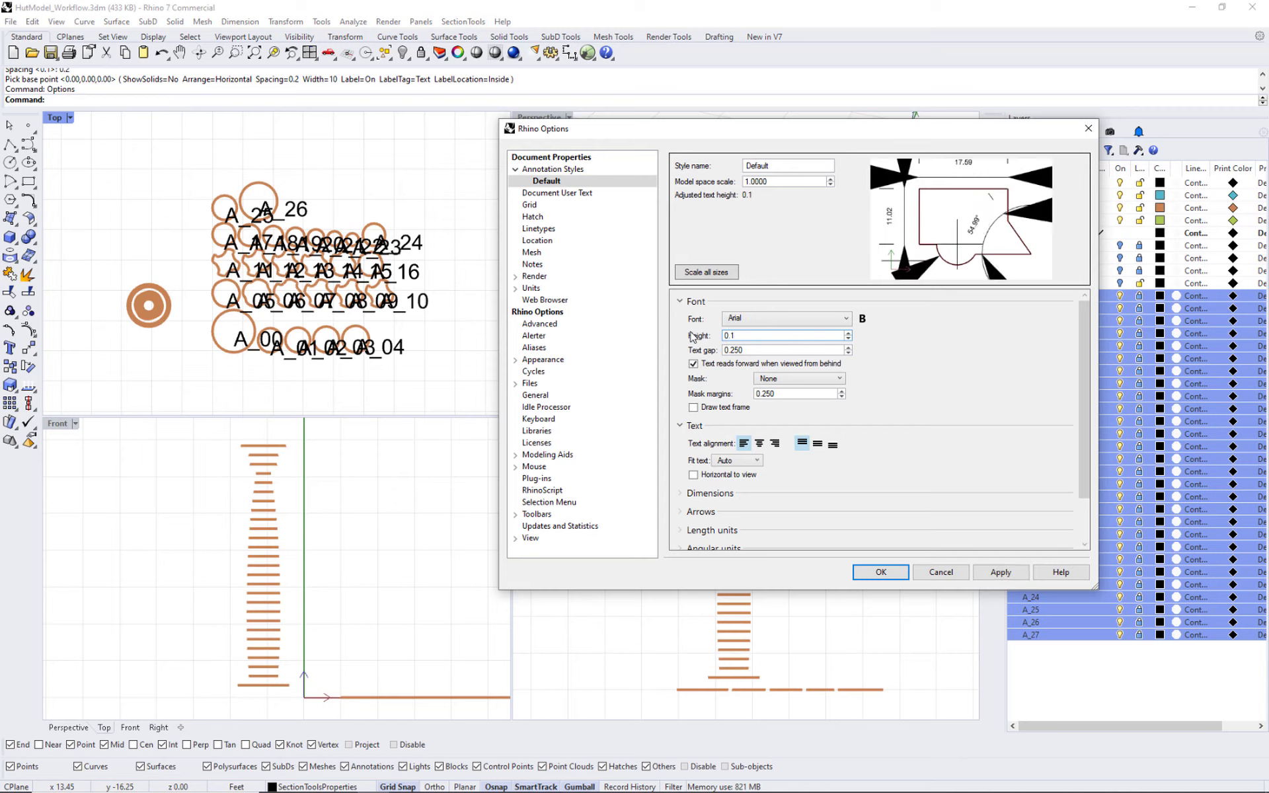
pyautogui.click(1000, 572)
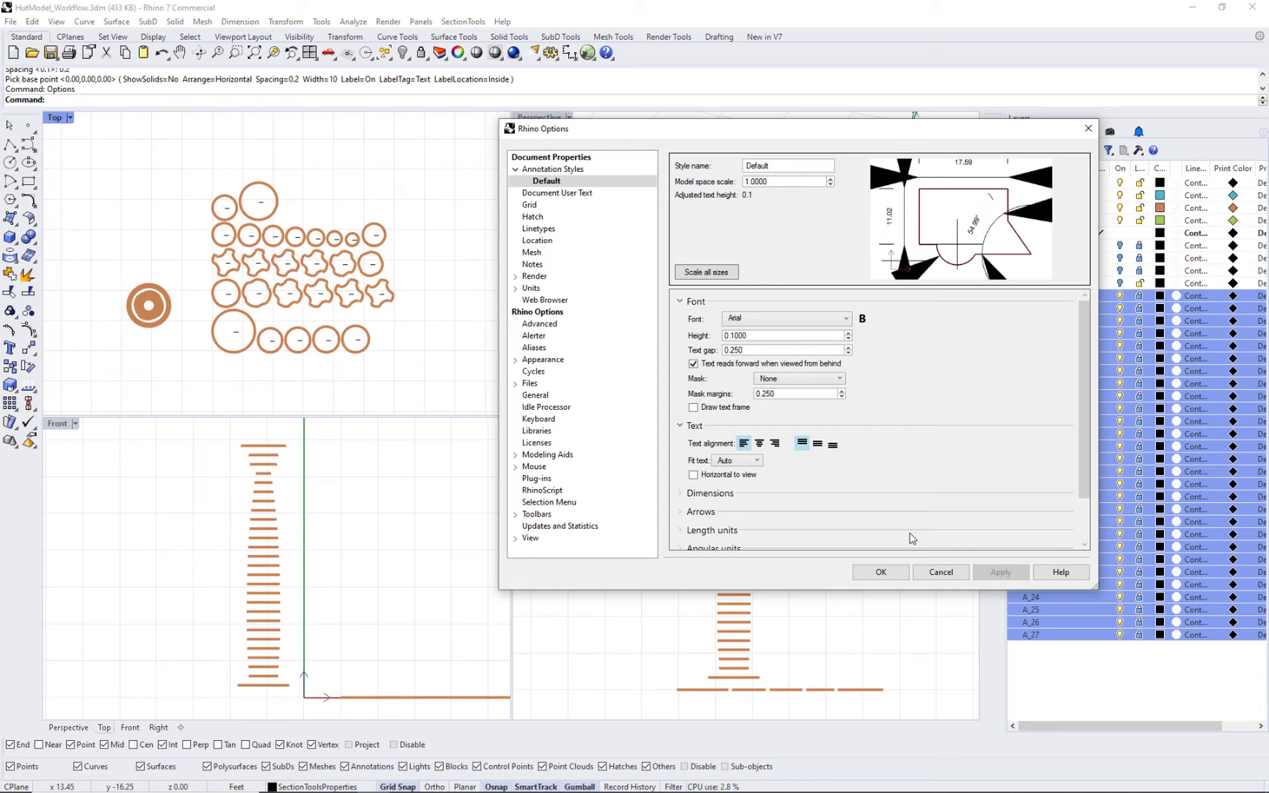
pyautogui.click(881, 572)
# Maximize the Top view and examine the nested section outlines and their labels from A_00 to A_26
pyautogui.doubleClick(56, 119)
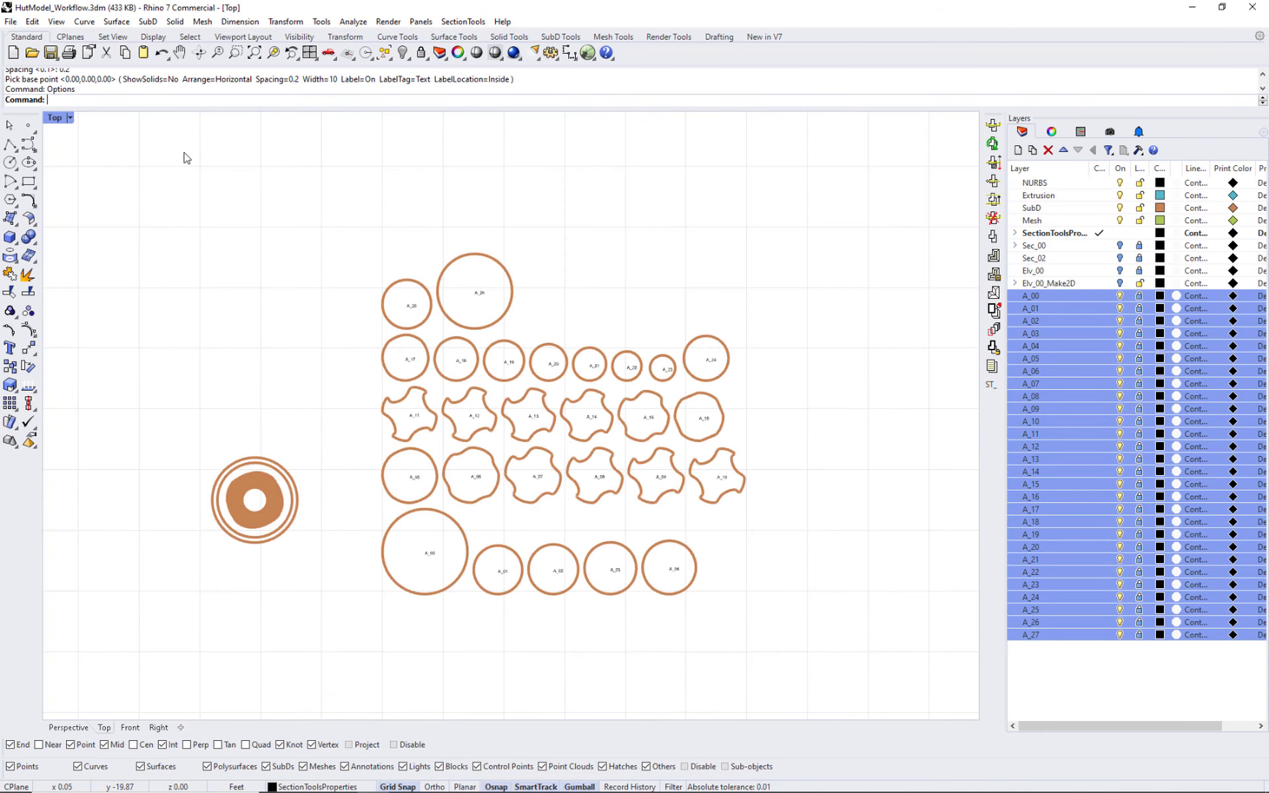
pyautogui.scroll(1, 657, 501)
pyautogui.scroll(1, 726, 526)
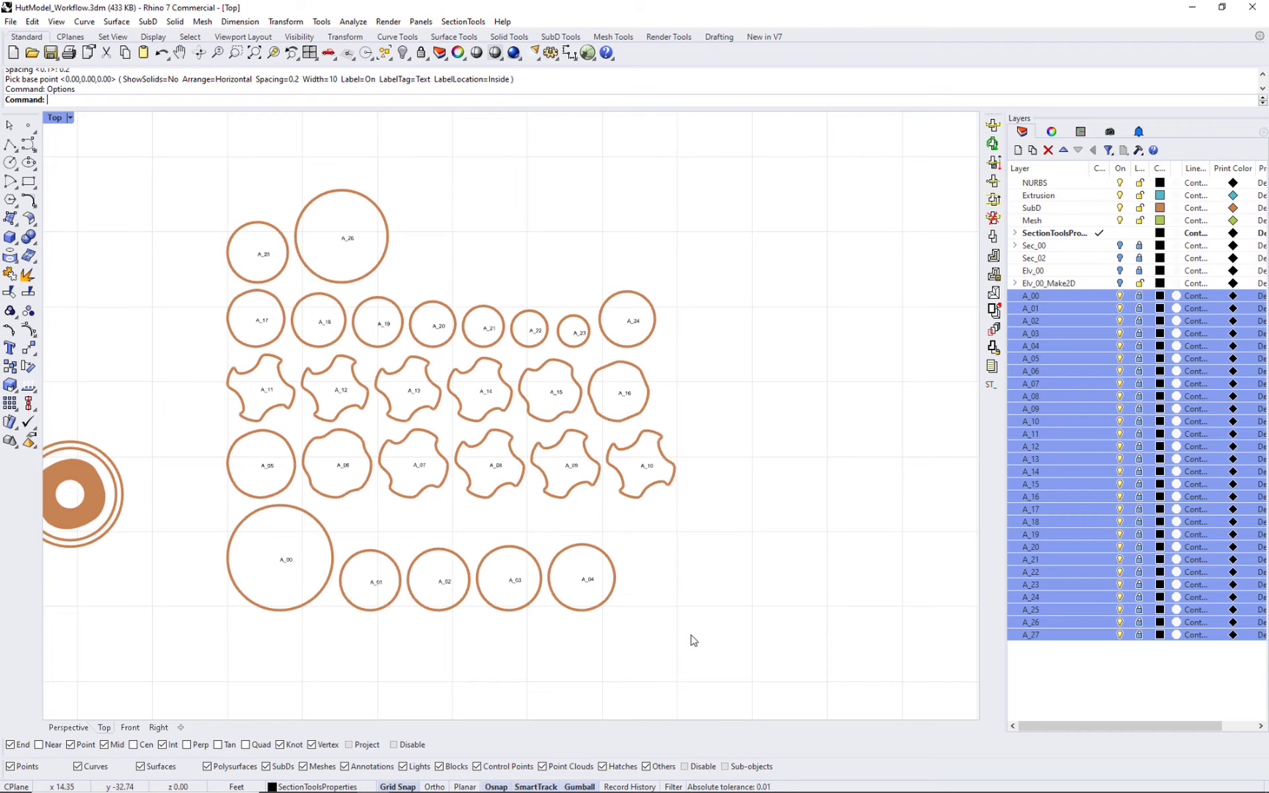
pyautogui.scroll(3, 286, 572)
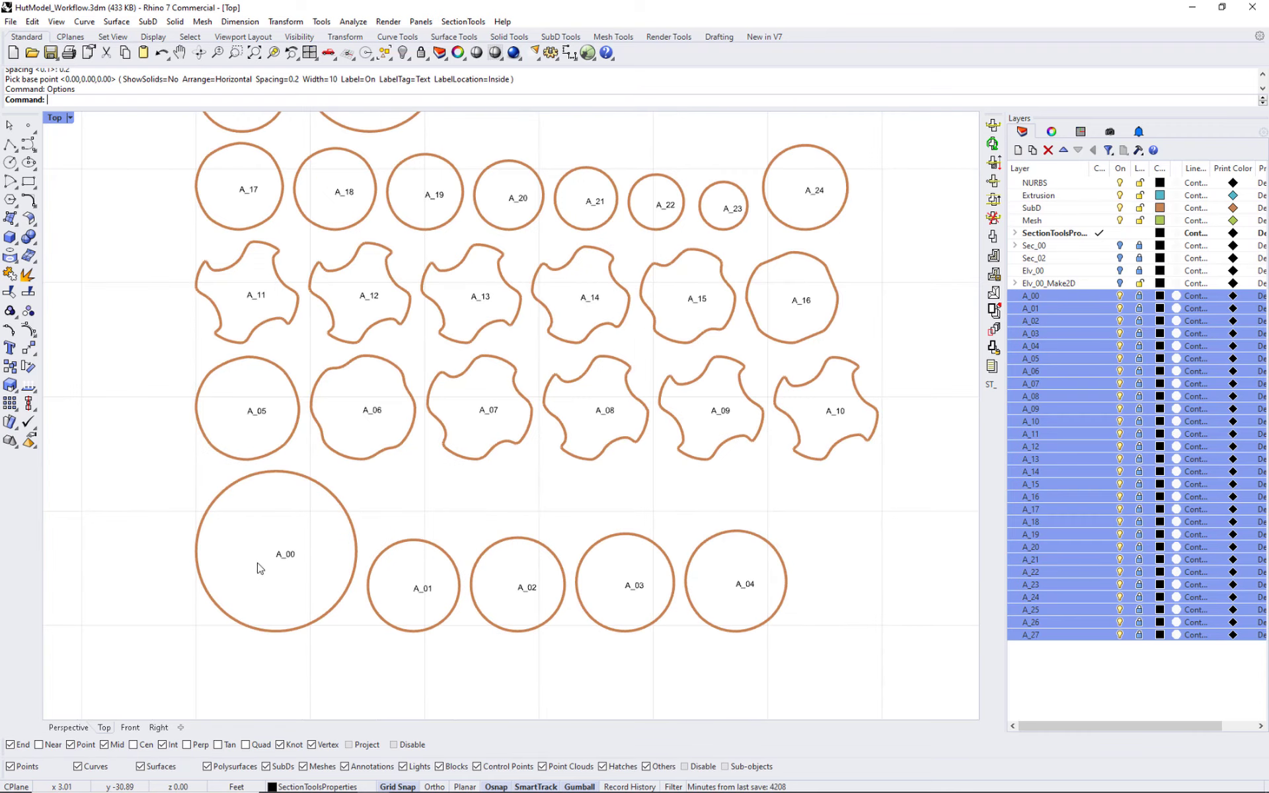
pyautogui.scroll(-3, 297, 591)
pyautogui.scroll(4, 360, 245)
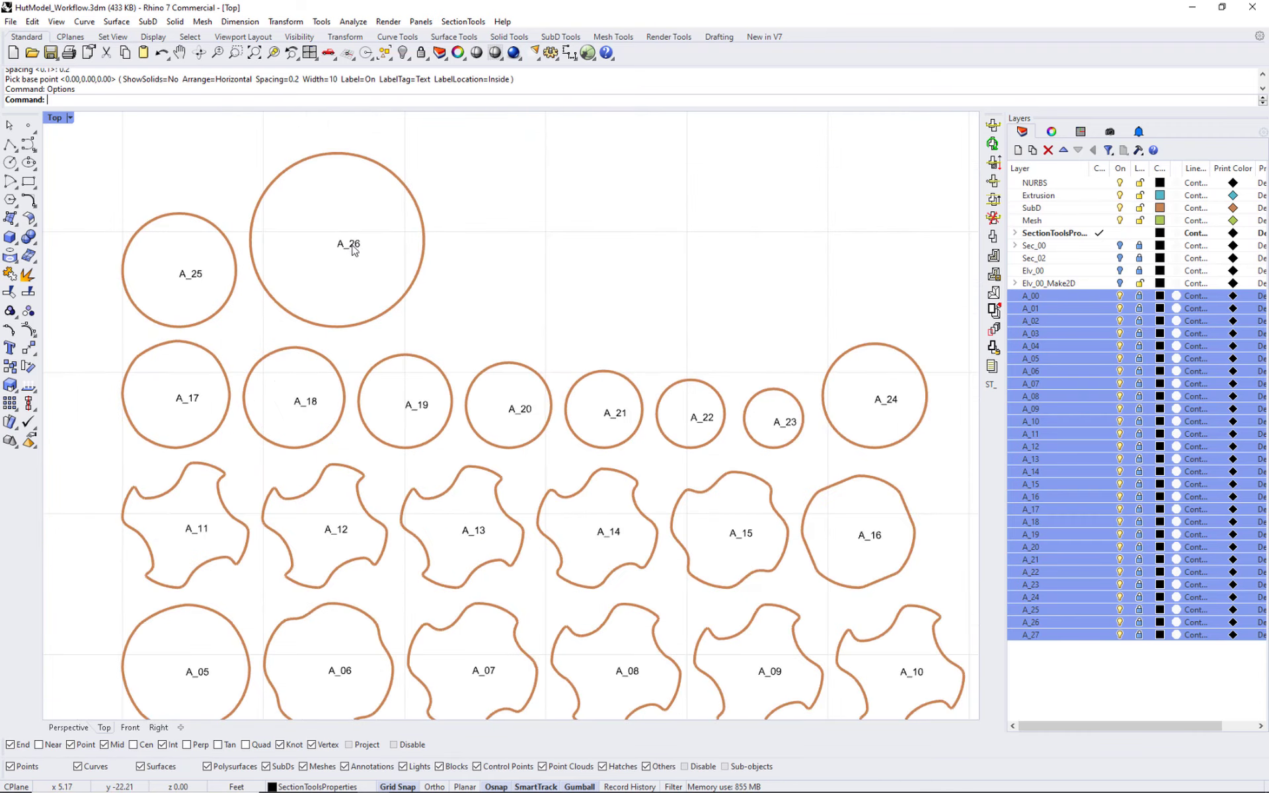
pyautogui.scroll(-3, 325, 312)
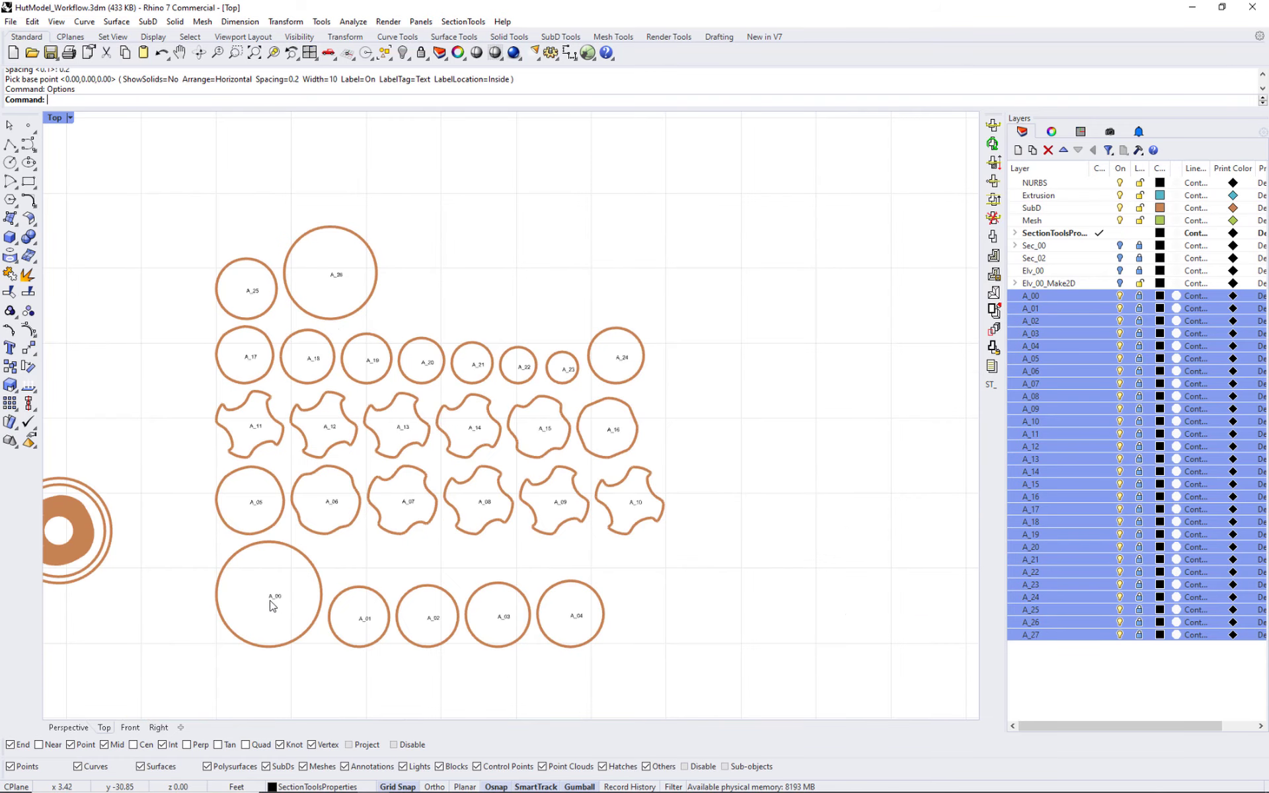